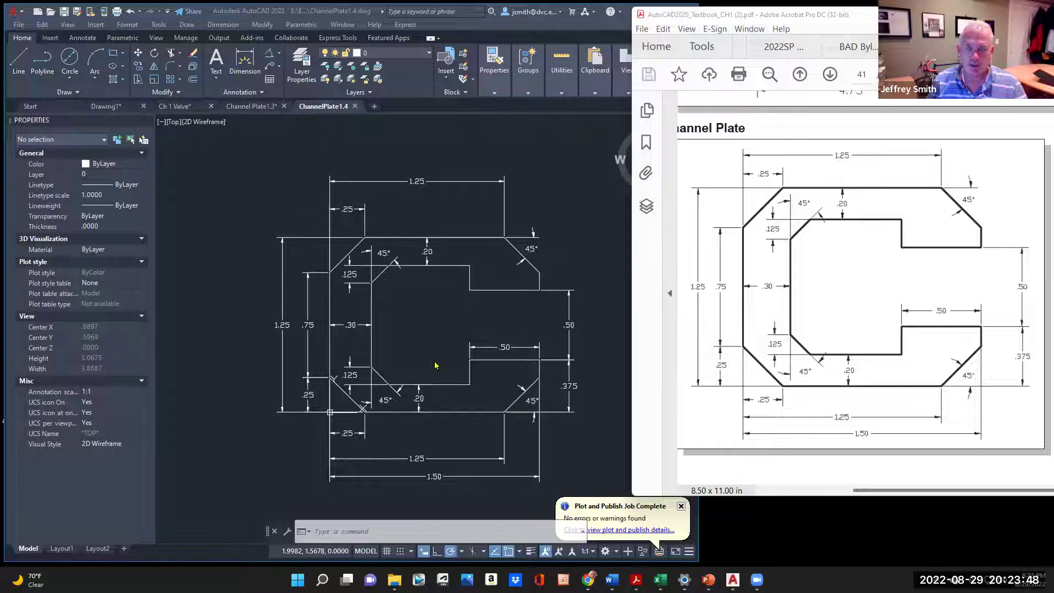
Step: Bring the whole Channel Plate figure into view in the reference PDF, switch back to AutoCAD and dismiss the plot notification
{"action": "left_click_drag", "start_coordinate": [899, 494], "coordinate": [894, 494]}
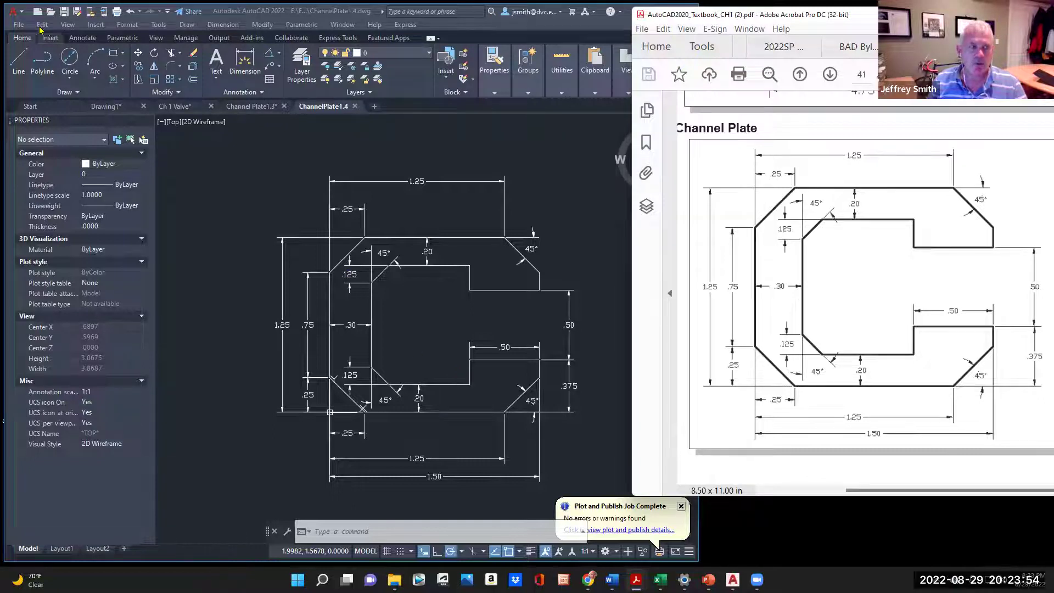
{"action": "left_click", "coordinate": [36, 12]}
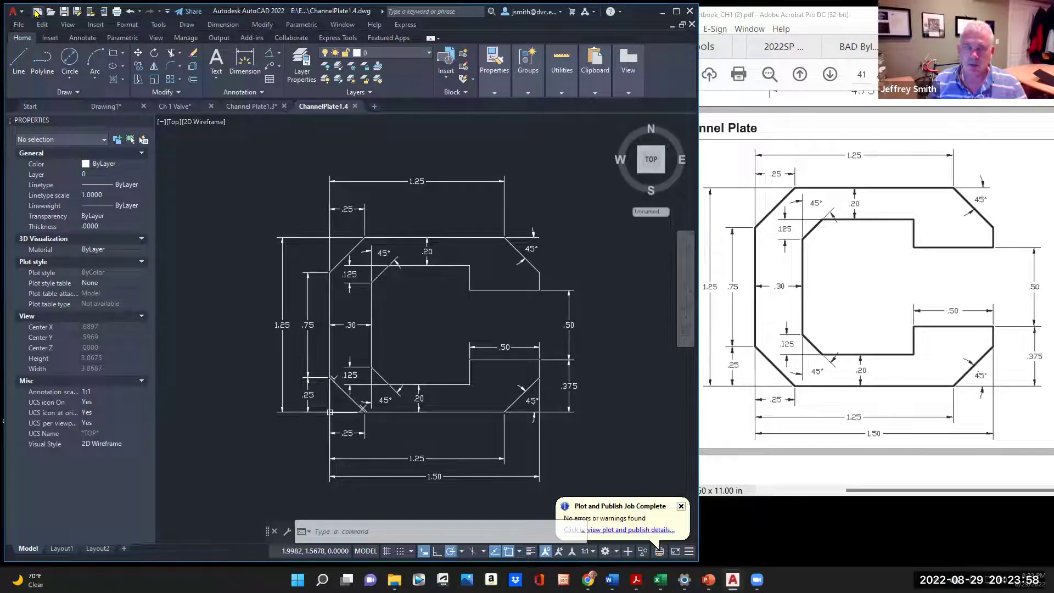
{"action": "left_click", "coordinate": [681, 506]}
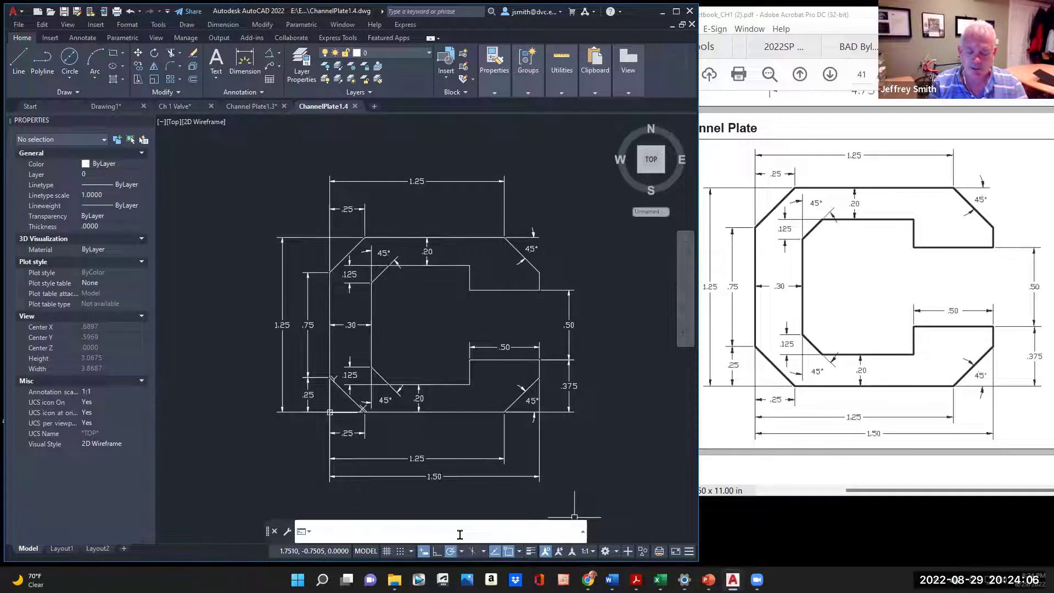
{"action": "type", "text": "strartup"}
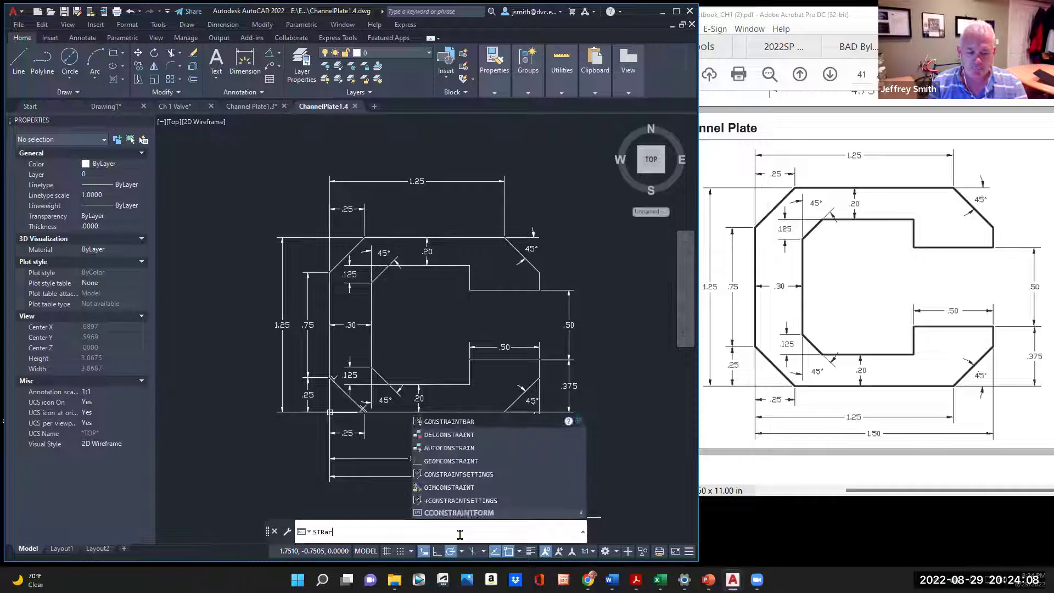
{"action": "key", "text": "Return"}
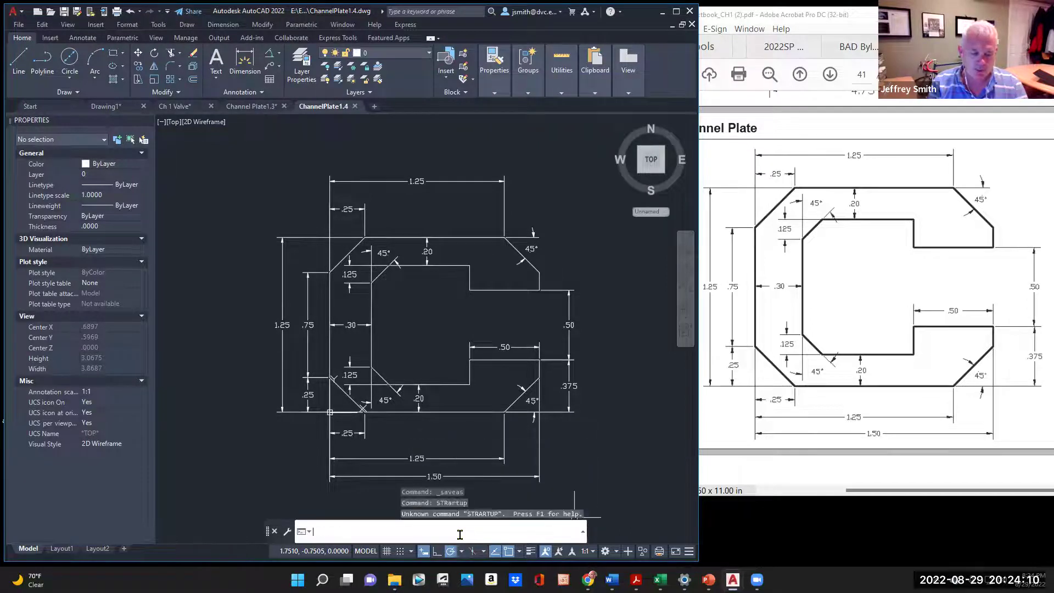
{"action": "key", "text": "Escape"}
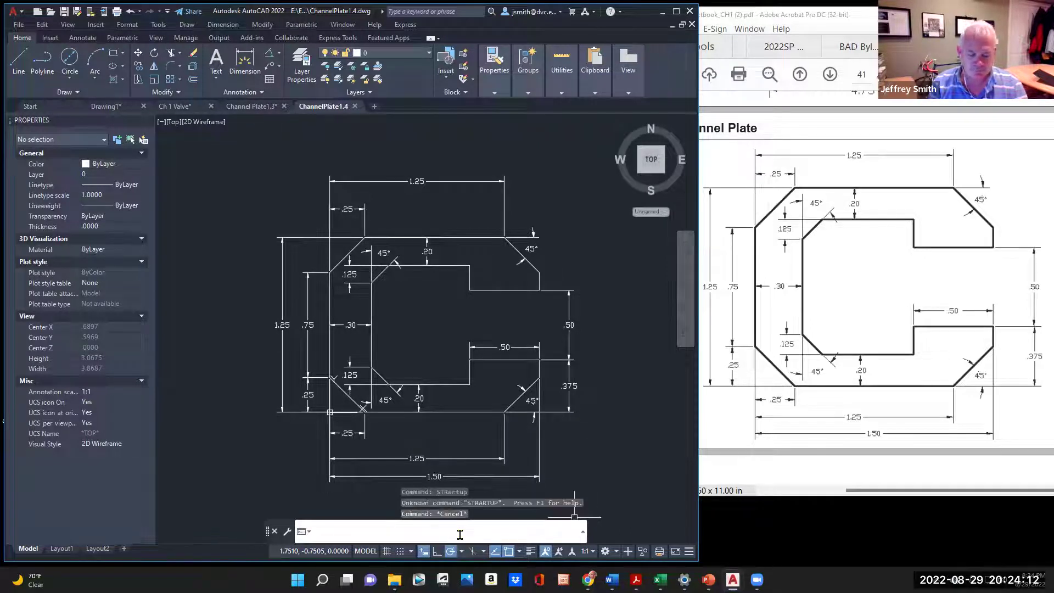
Step: Set the STARTUP system variable to 1
{"action": "type", "text": "STARTUP"}
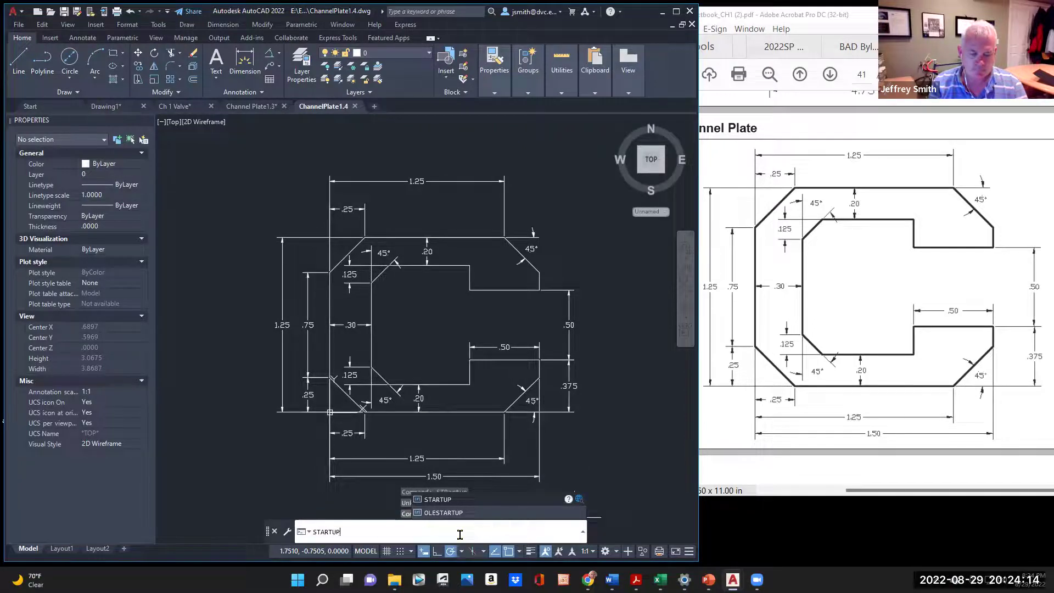
{"action": "key", "text": "Return"}
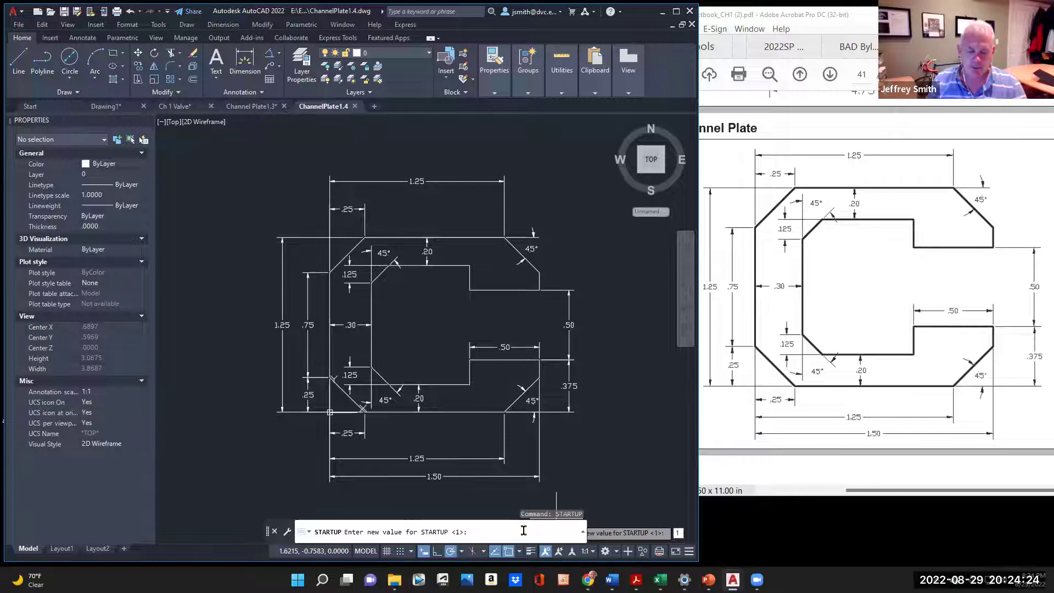
{"action": "key", "text": "Return"}
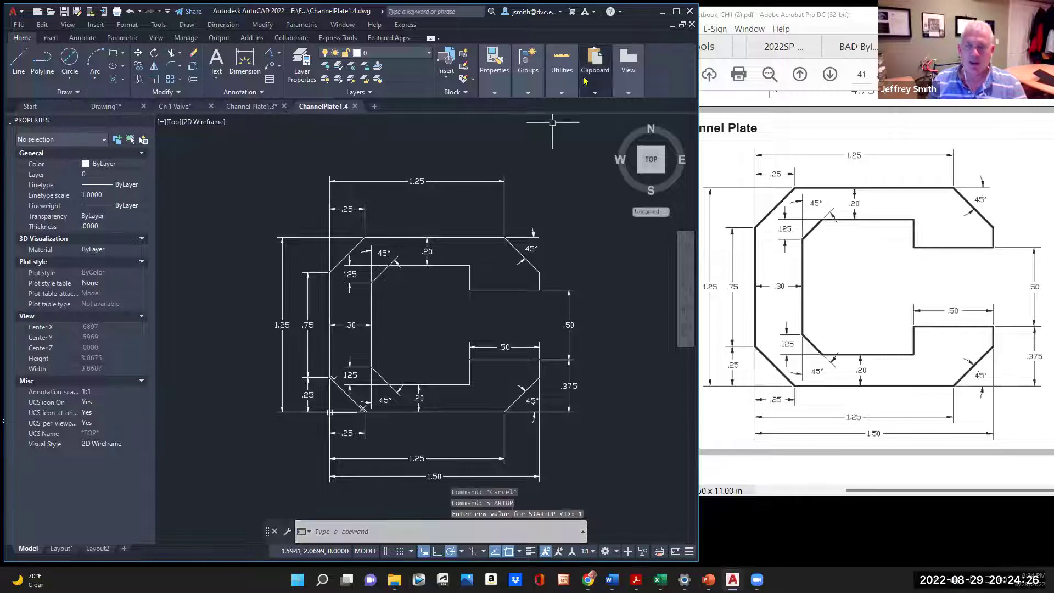
Step: Exit and relaunch AutoCAD, starting a new drawing from scratch with the Imperial (feet and inches) default settings
{"action": "left_click", "coordinate": [692, 12]}
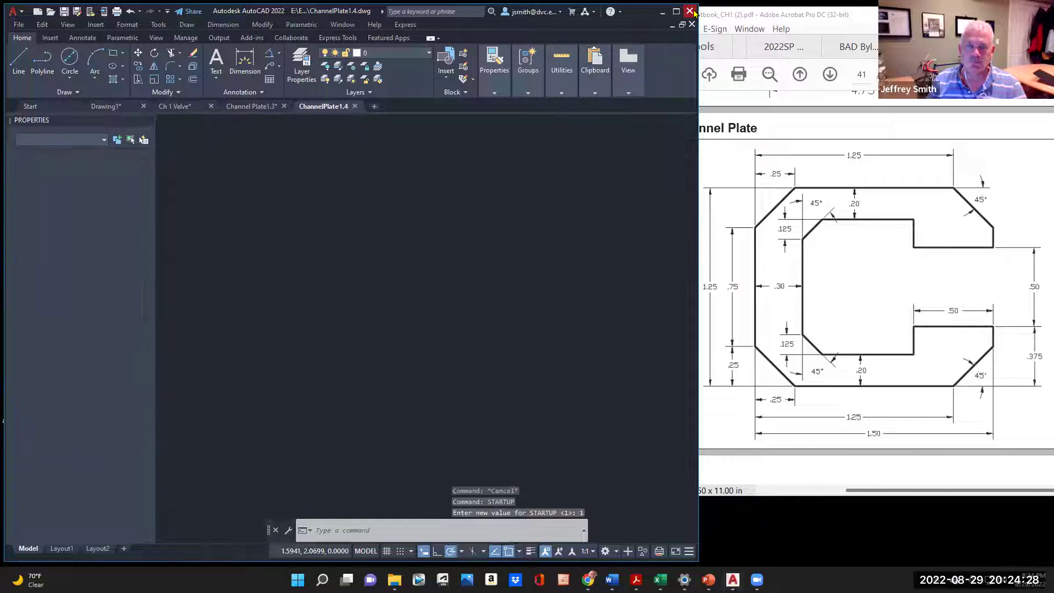
{"action": "left_click", "coordinate": [379, 311]}
{"action": "left_click", "coordinate": [379, 311]}
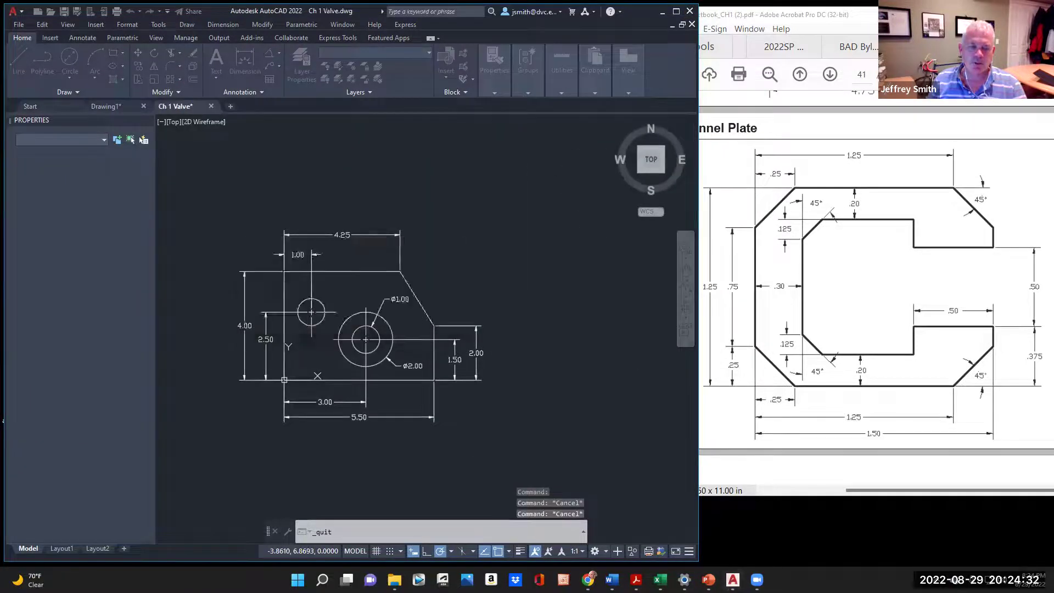
{"action": "left_click", "coordinate": [354, 310]}
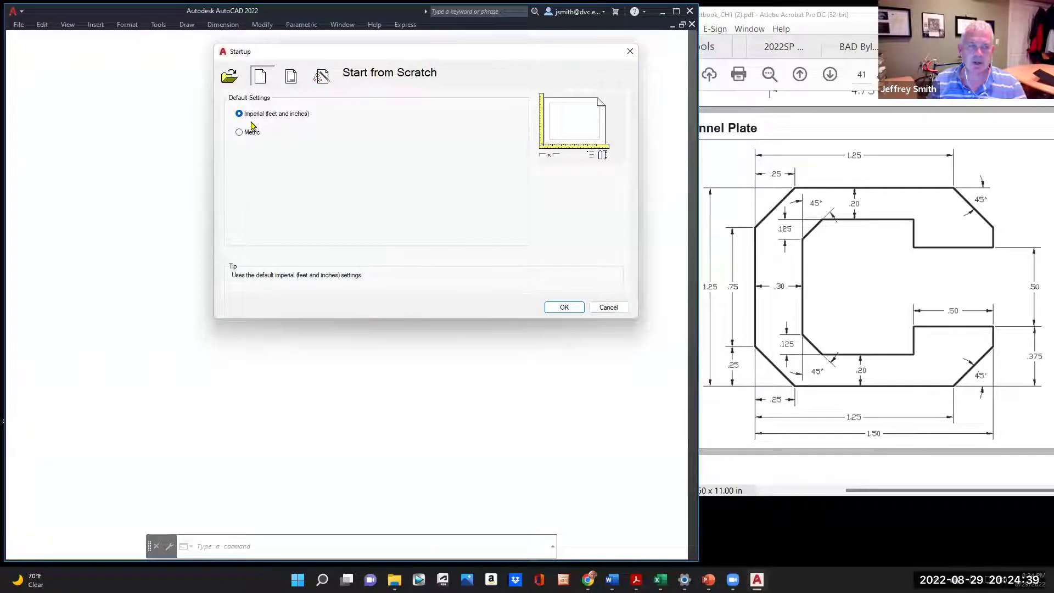
{"action": "left_click", "coordinate": [568, 306]}
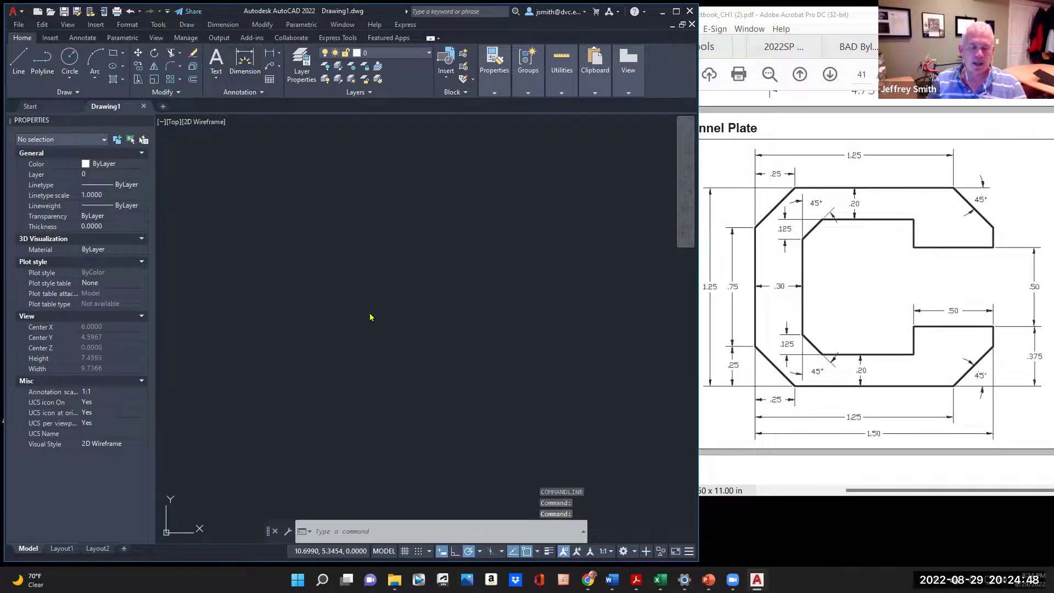
Step: Hide the menu bar and show it again
{"action": "left_click", "coordinate": [167, 11]}
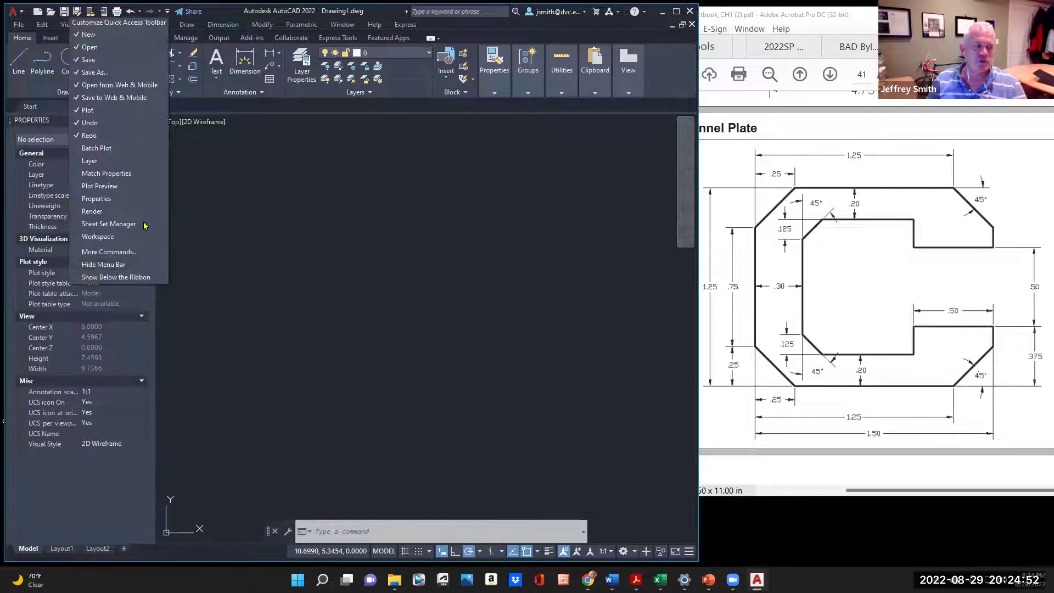
{"action": "left_click", "coordinate": [118, 265]}
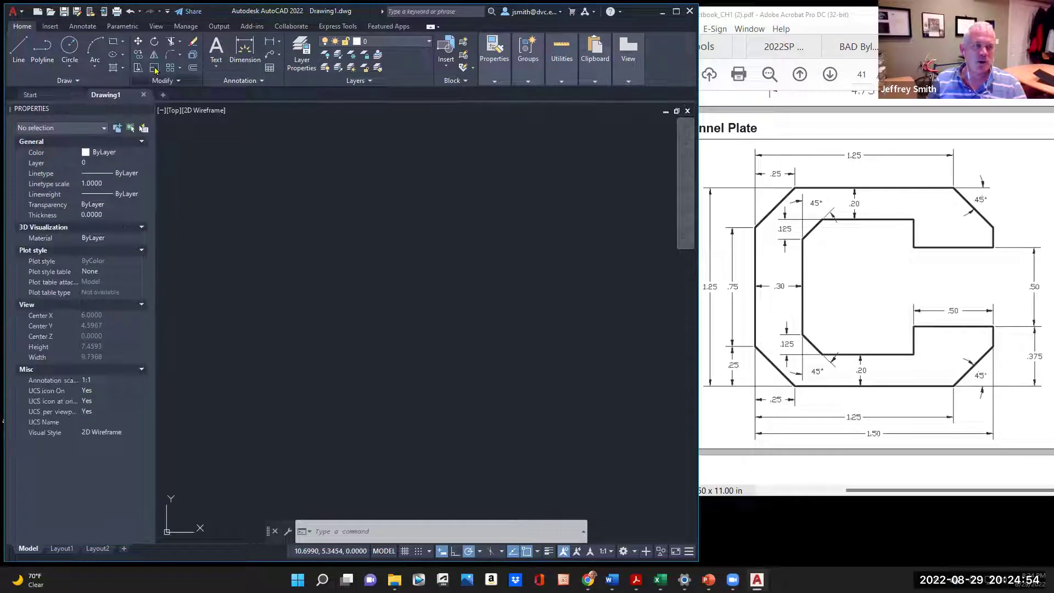
{"action": "left_click", "coordinate": [167, 11]}
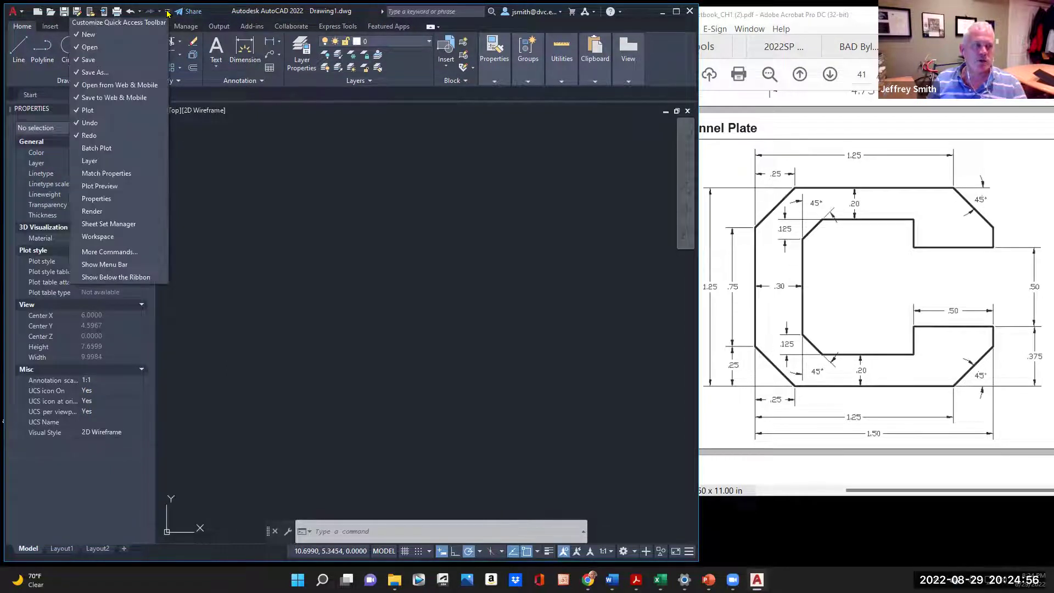
{"action": "left_click", "coordinate": [121, 266]}
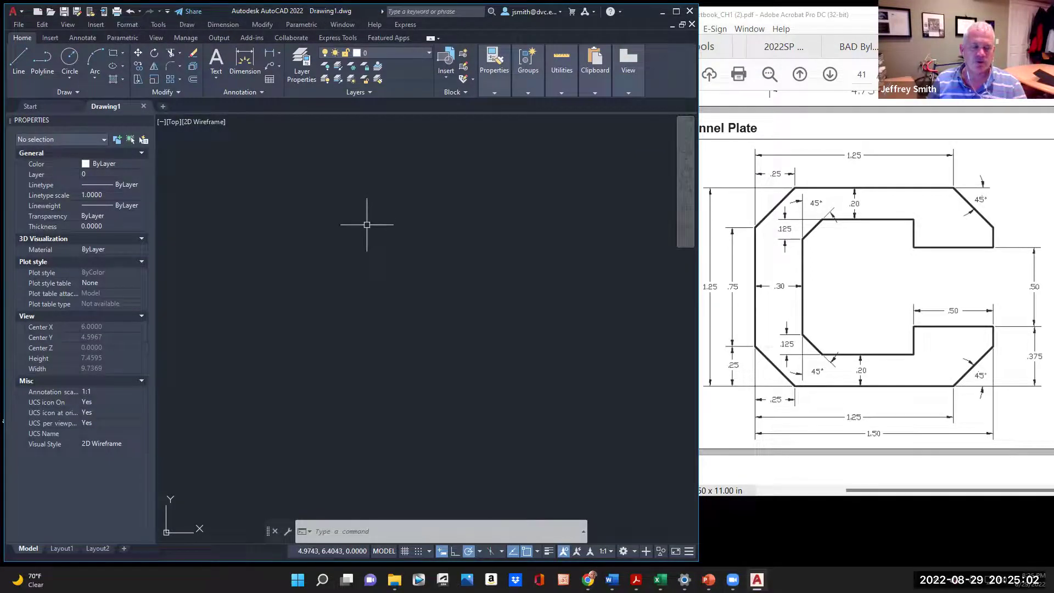
Step: Display the ViewCube and use it to orient the drawing to its Top face
{"action": "mouse_move", "coordinate": [680, 134]}
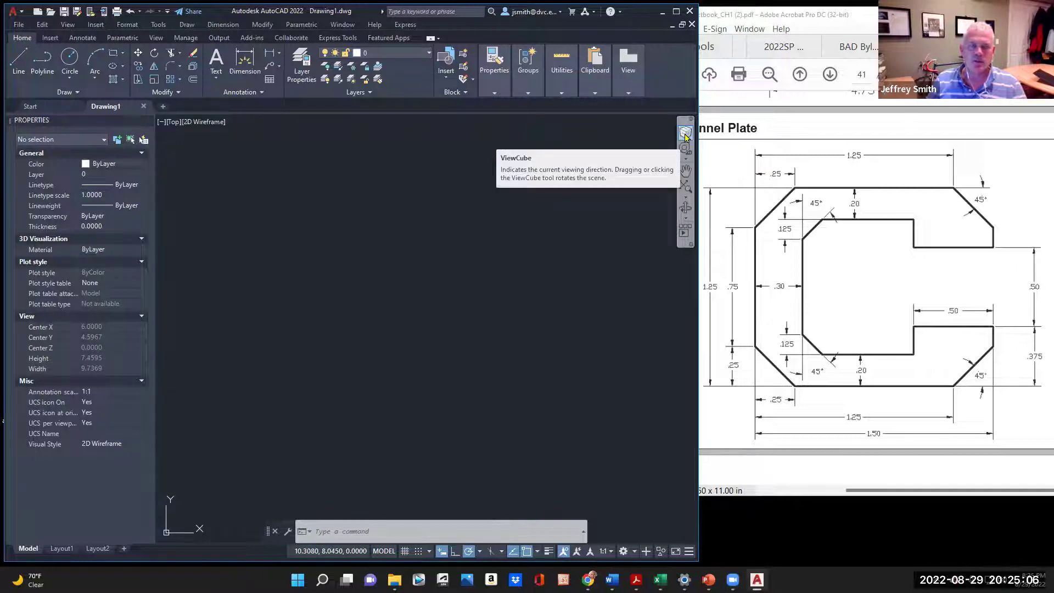
{"action": "left_click", "coordinate": [685, 134]}
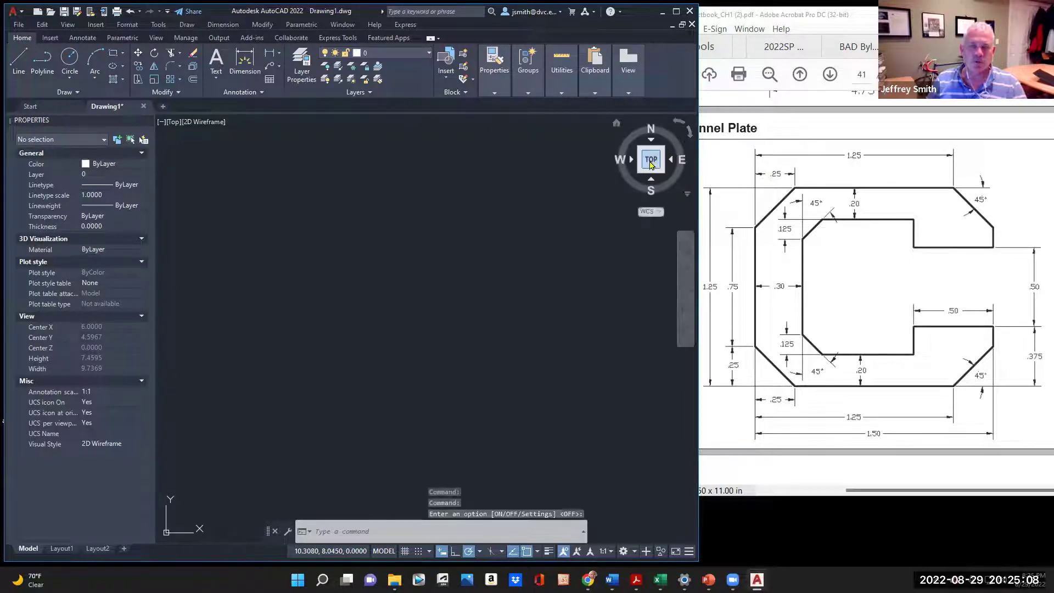
{"action": "left_click", "coordinate": [650, 160]}
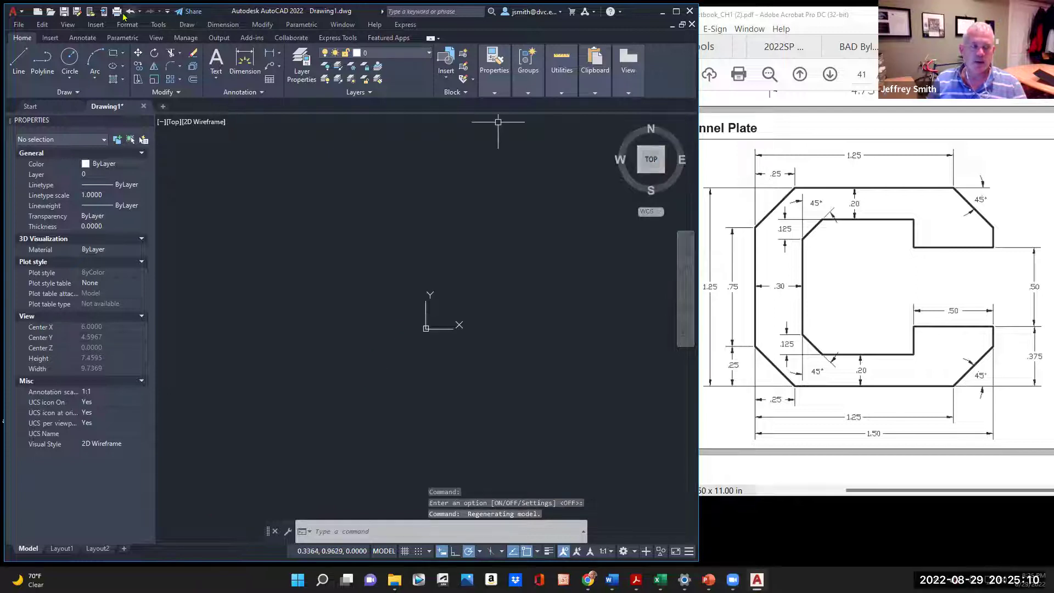
Step: Apply the preset Top 3D view and select the Drafting & Annotation workspace
{"action": "left_click", "coordinate": [65, 25]}
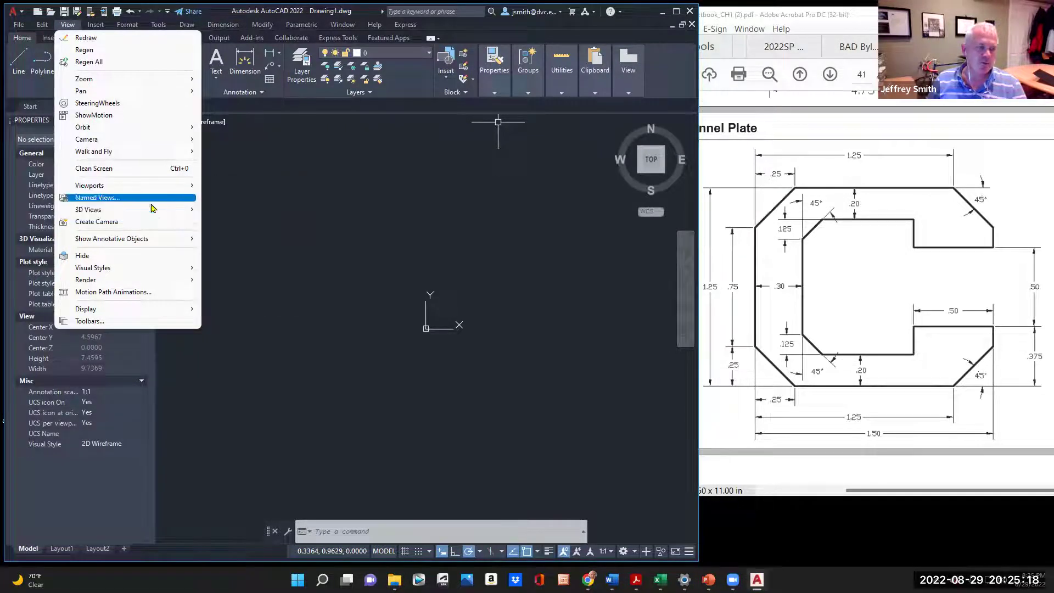
{"action": "mouse_move", "coordinate": [146, 213]}
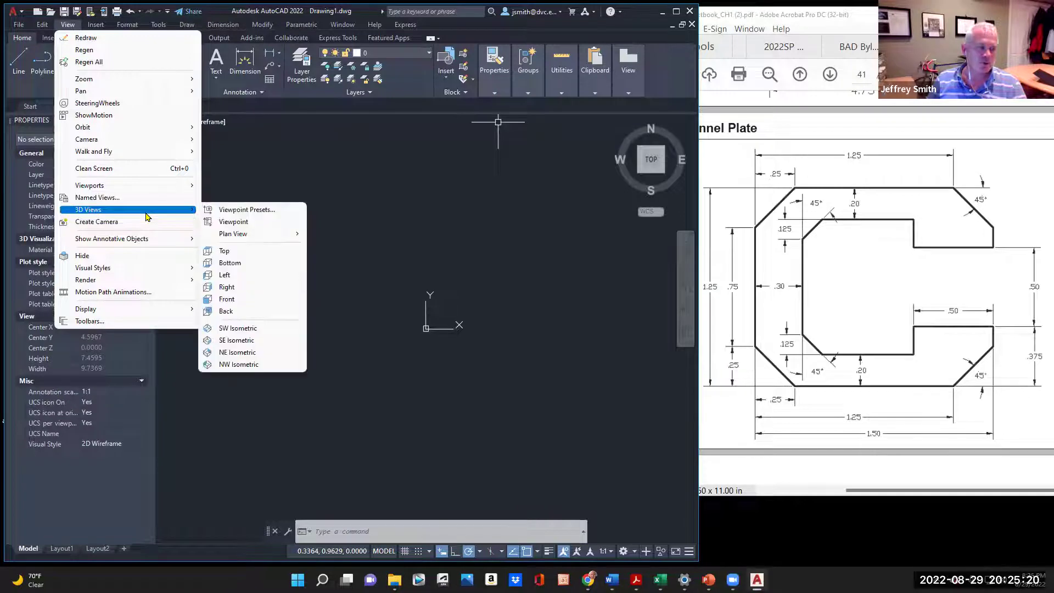
{"action": "left_click", "coordinate": [244, 251]}
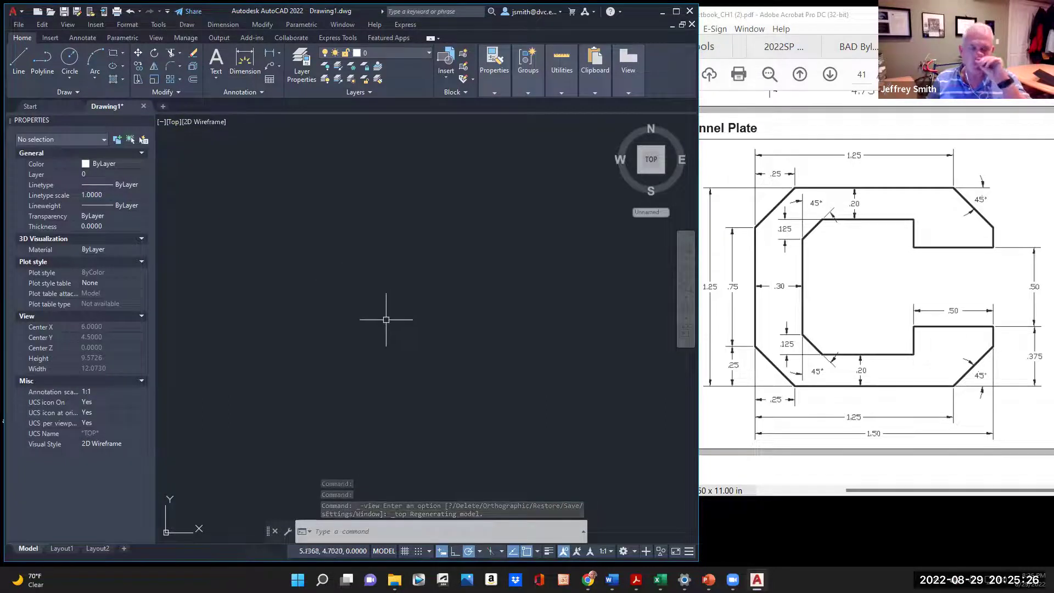
{"action": "left_click", "coordinate": [633, 551]}
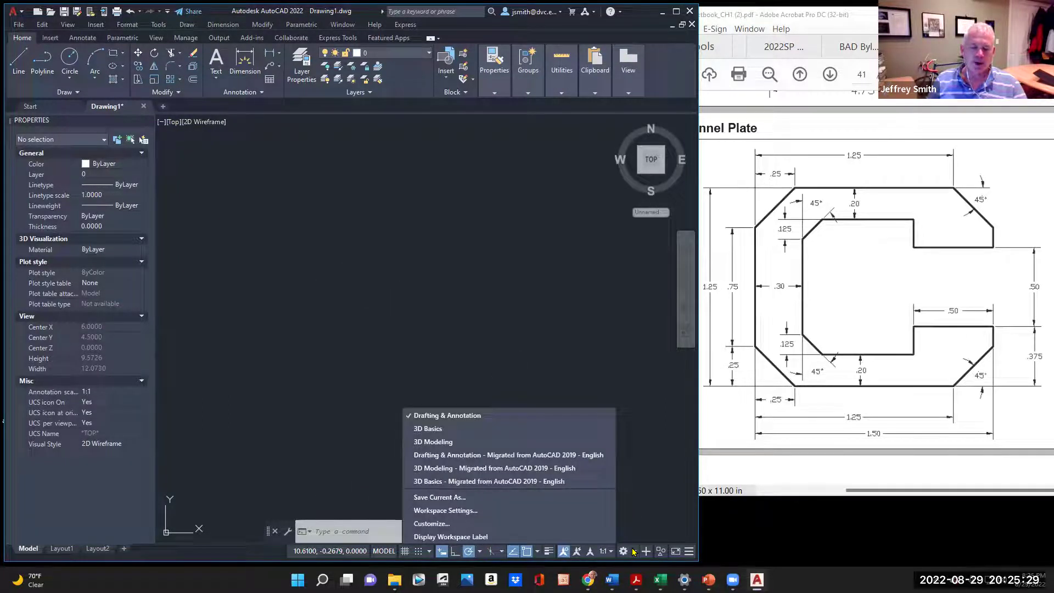
{"action": "left_click", "coordinate": [467, 418]}
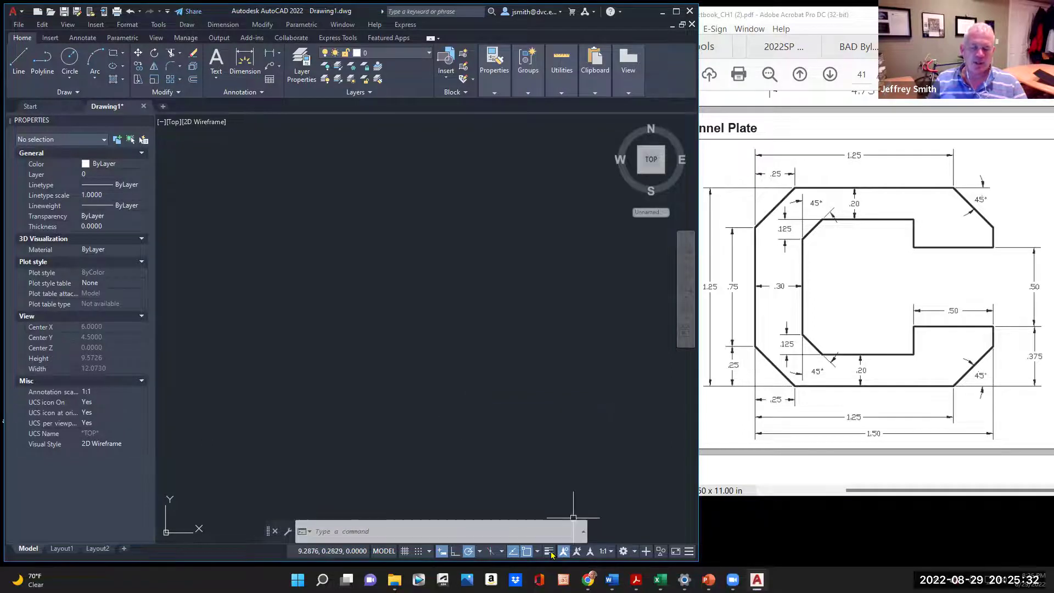
Step: Set the polar tracking increment angle to 45 degrees in the Drafting Settings
{"action": "left_click", "coordinate": [429, 557]}
{"action": "left_click", "coordinate": [392, 539]}
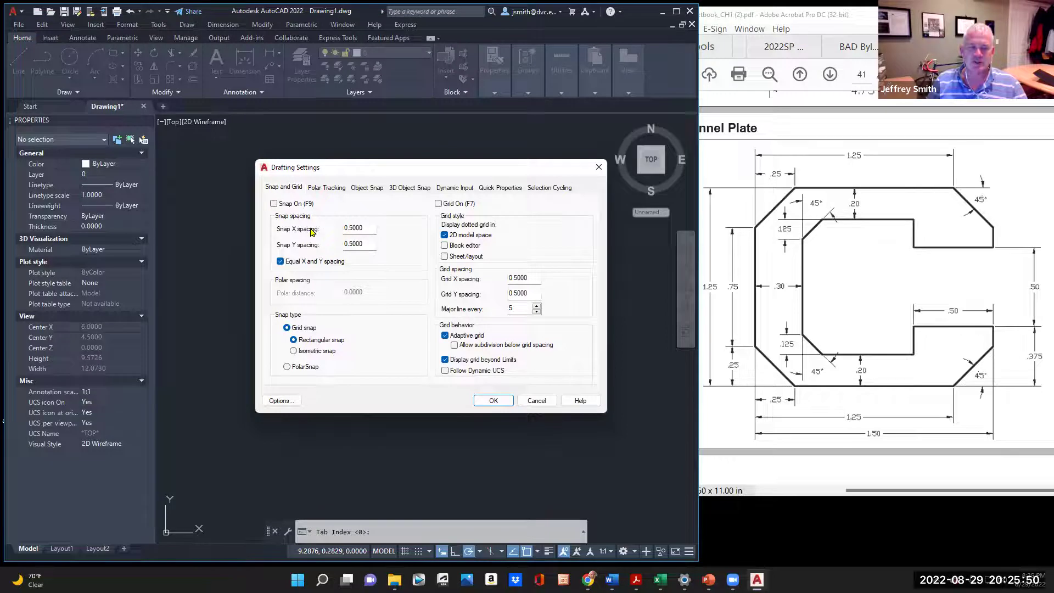
{"action": "left_click", "coordinate": [326, 189]}
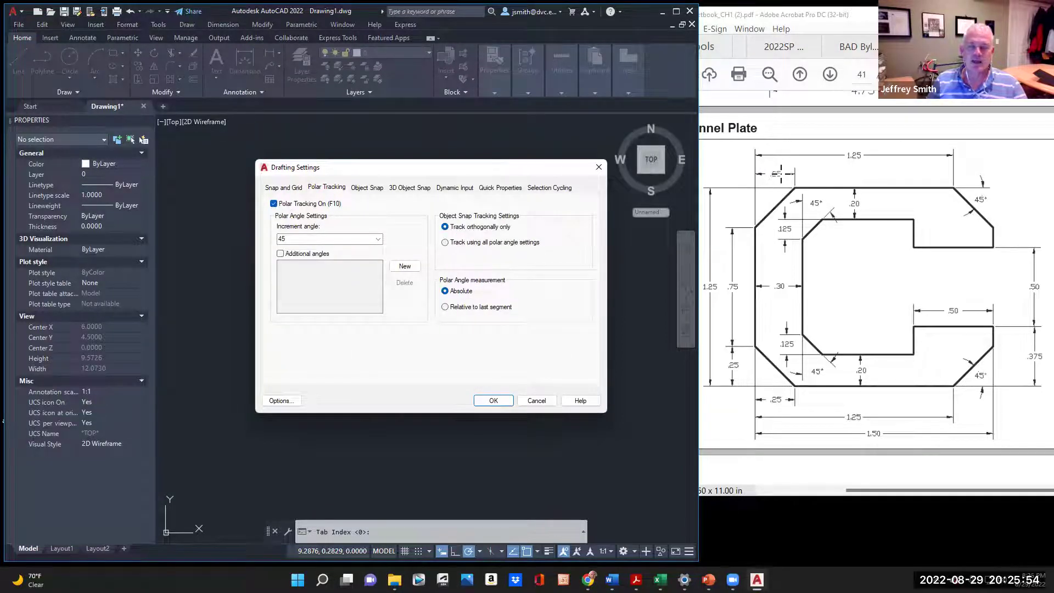
{"action": "left_click", "coordinate": [377, 239]}
{"action": "left_click", "coordinate": [362, 248]}
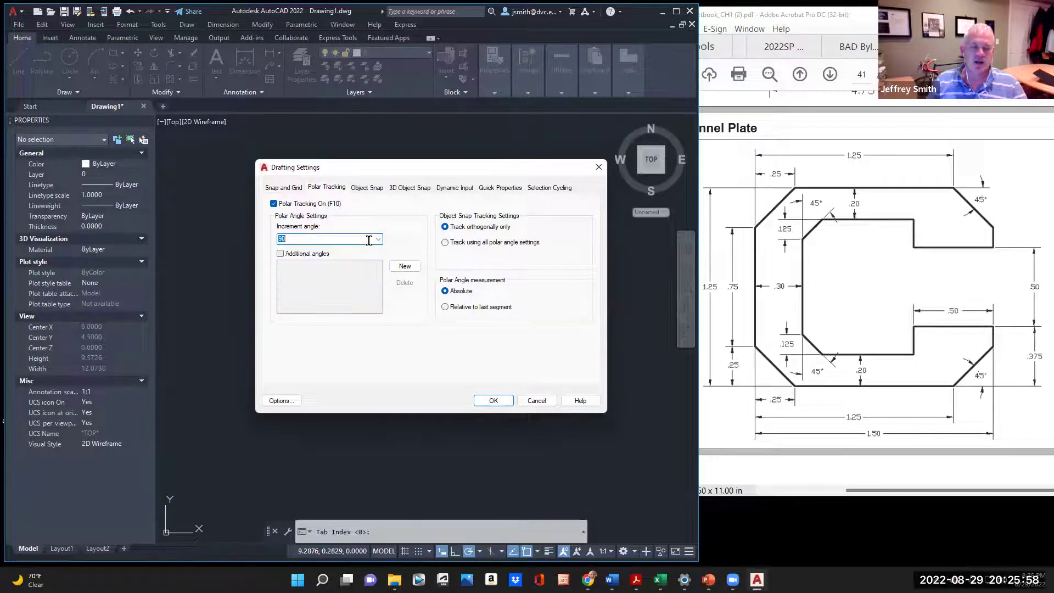
{"action": "left_click", "coordinate": [378, 240]}
{"action": "left_click", "coordinate": [362, 256]}
Step: Check the running object snap modes and the polar tracking options, and accept the drafting settings
{"action": "left_click", "coordinate": [362, 189]}
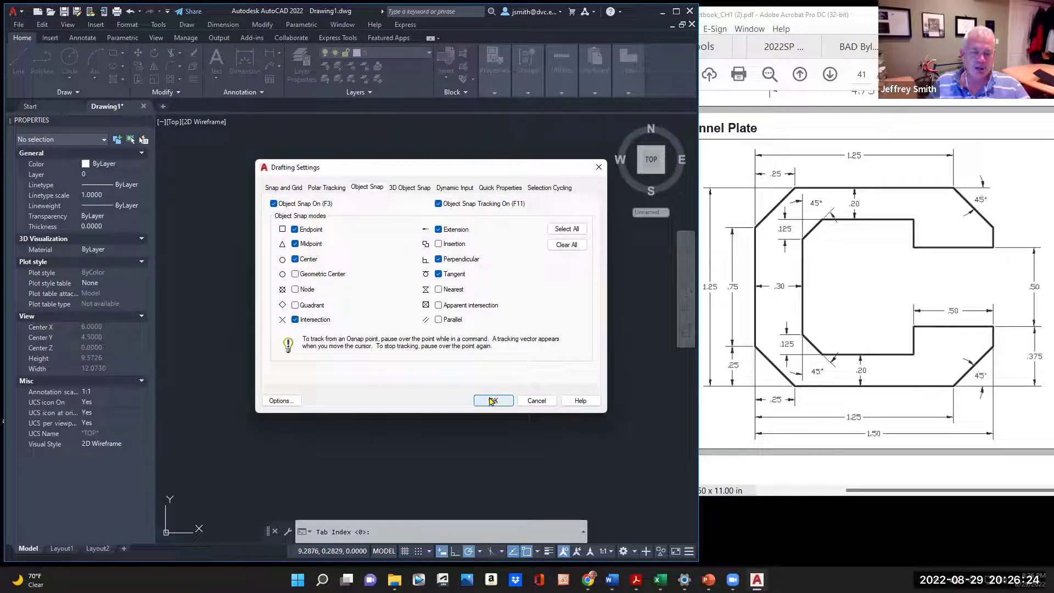
{"action": "left_click", "coordinate": [326, 188]}
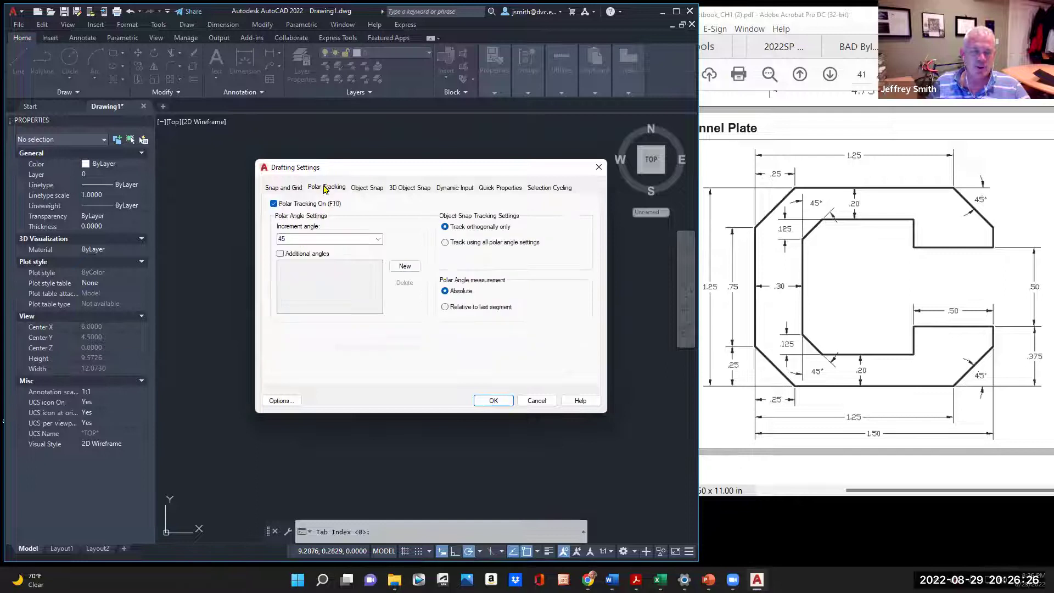
{"action": "left_click", "coordinate": [369, 188]}
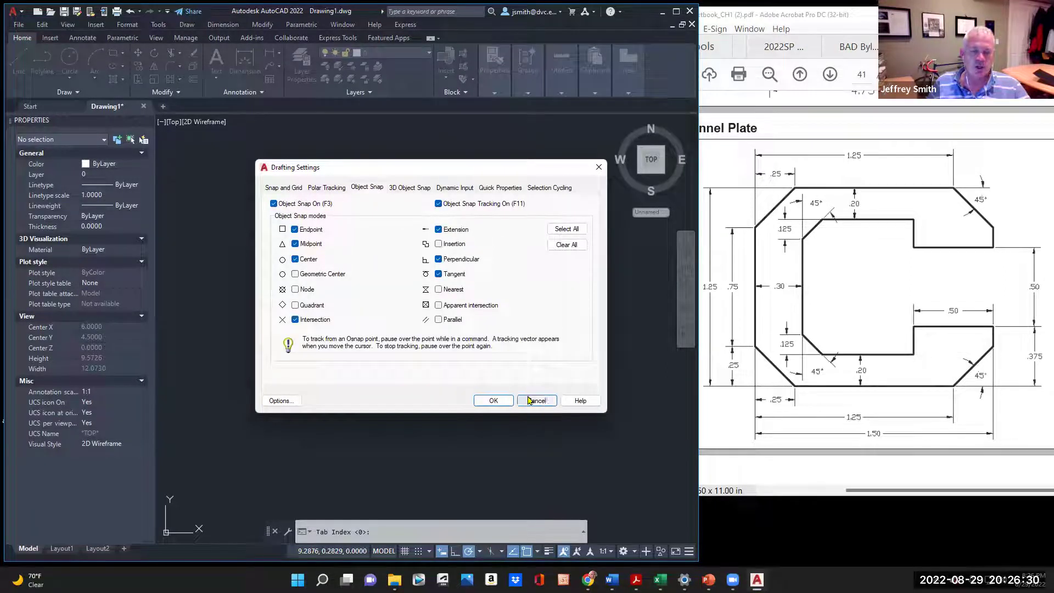
{"action": "left_click", "coordinate": [493, 400]}
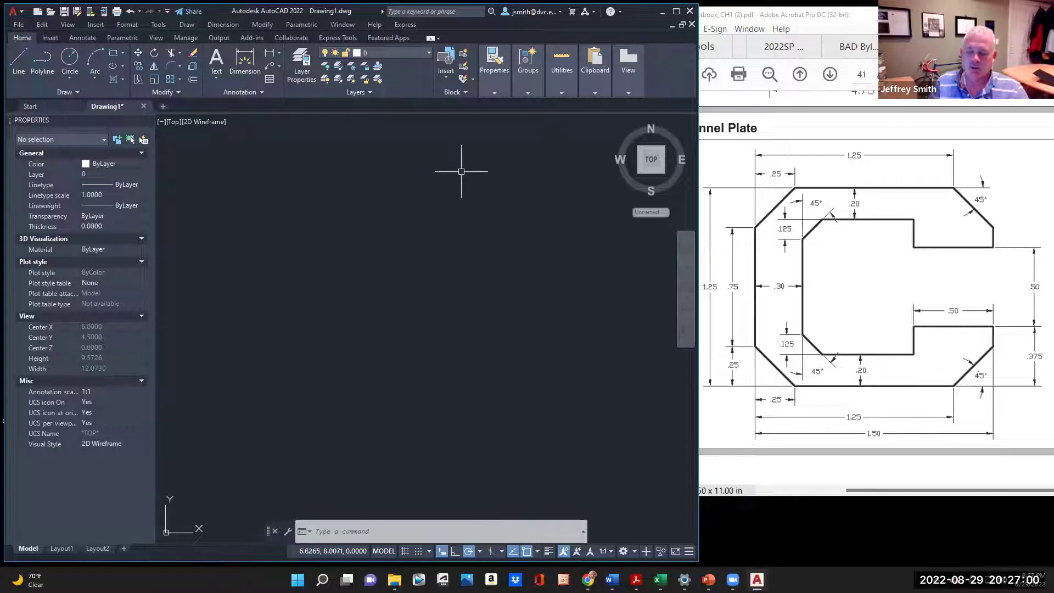
Step: Draw a horizontal line 0.25 long to the right from the origin 0,0
{"action": "left_click", "coordinate": [22, 59]}
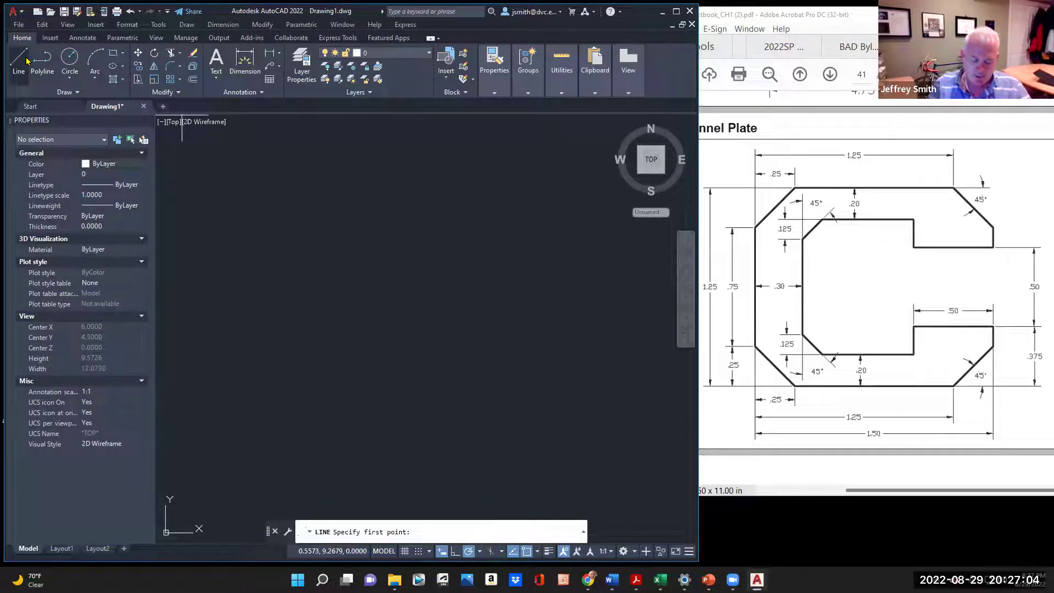
{"action": "type", "text": "0"}
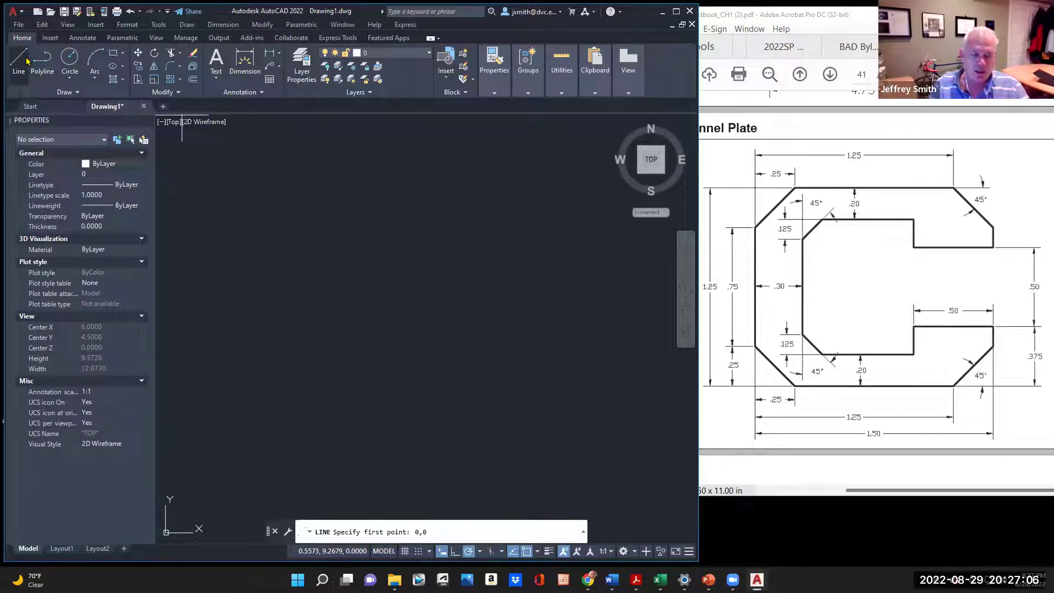
{"action": "key", "text": "Return"}
{"action": "scroll", "coordinate": [181, 122], "scroll_direction": "down", "scroll_amount": 4}
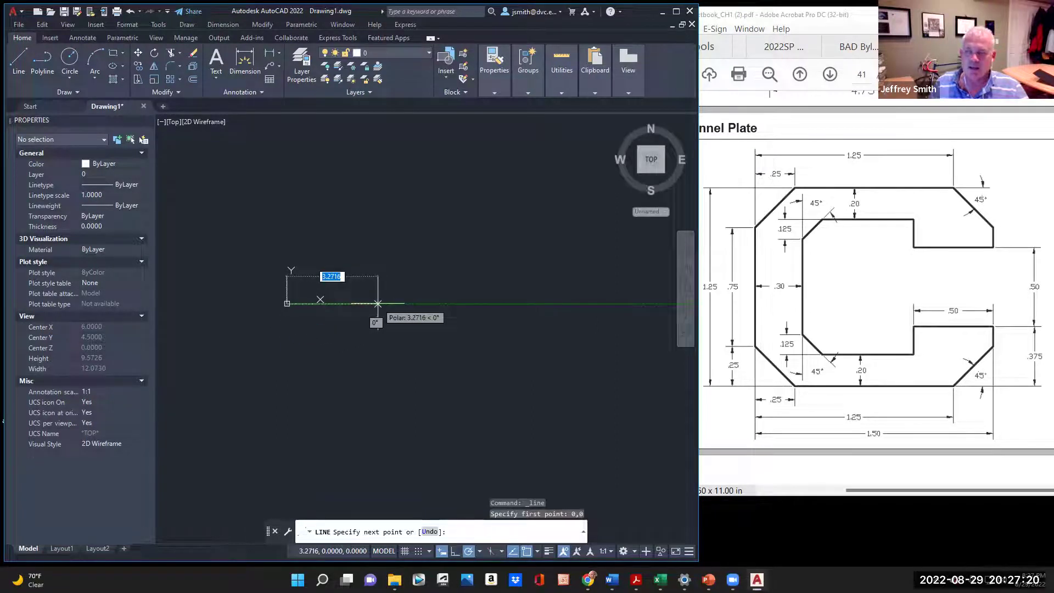
{"action": "type", "text": ".25"}
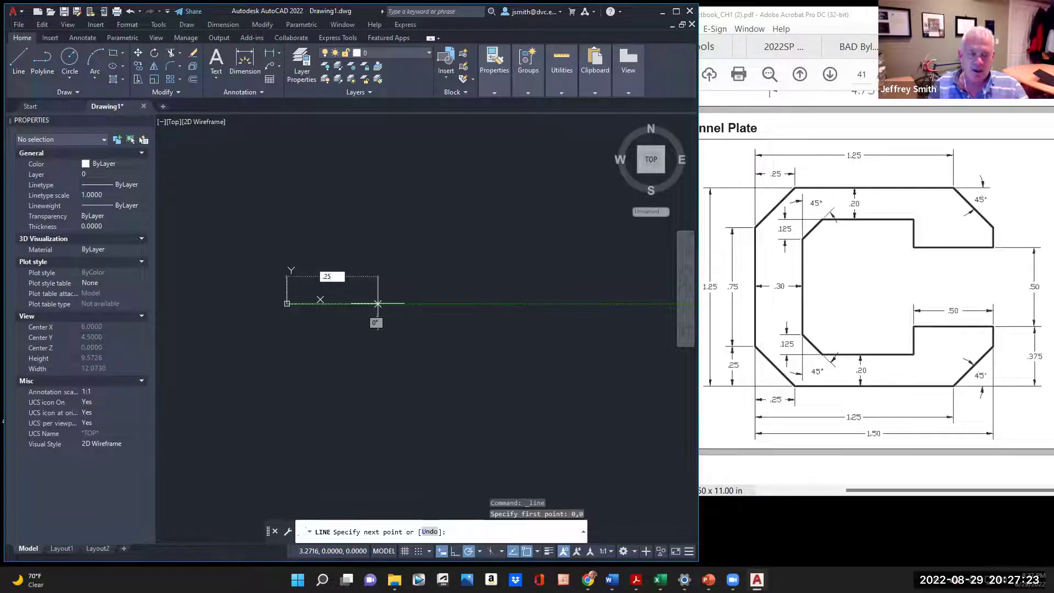
{"action": "key", "text": "Return"}
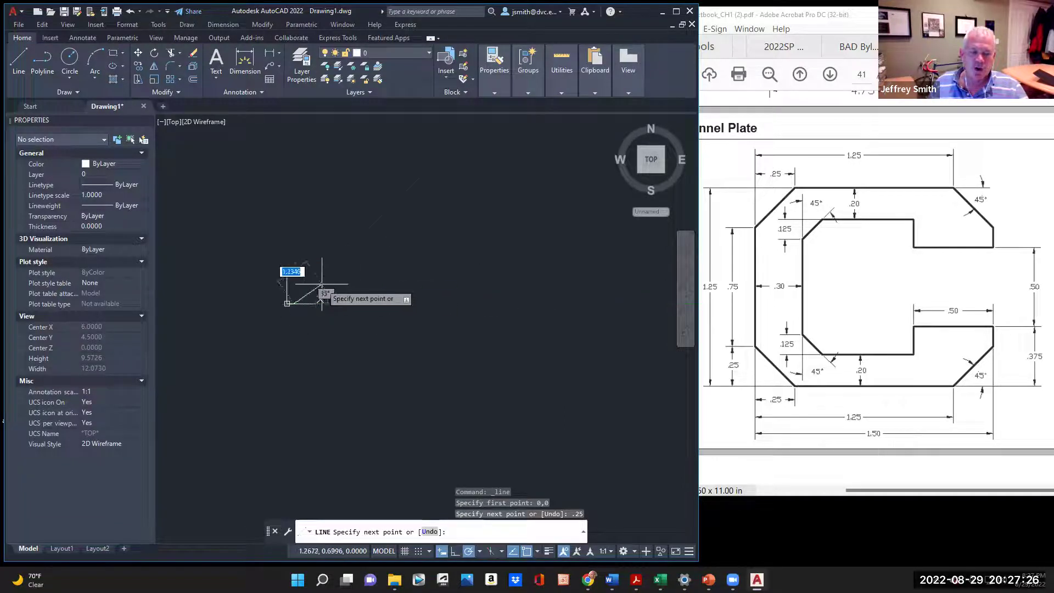
Step: Continue with a 45-degree diagonal line up to the left, ending directly above the origin, and finish the line
{"action": "scroll", "coordinate": [273, 286], "scroll_direction": "up", "scroll_amount": 6}
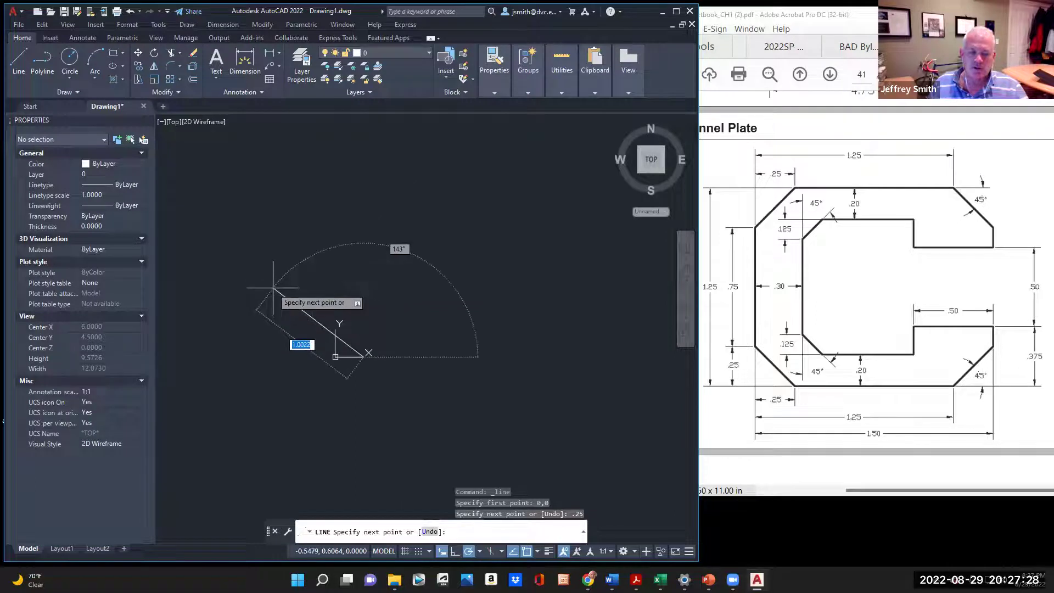
{"action": "scroll", "coordinate": [377, 313], "scroll_direction": "up", "scroll_amount": 2}
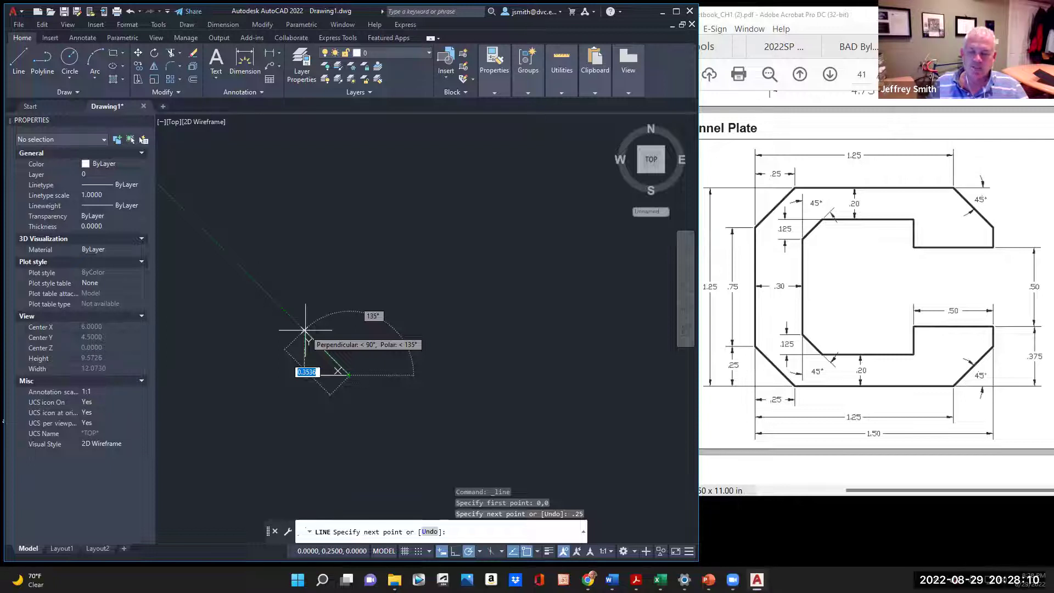
{"action": "left_click", "coordinate": [304, 329]}
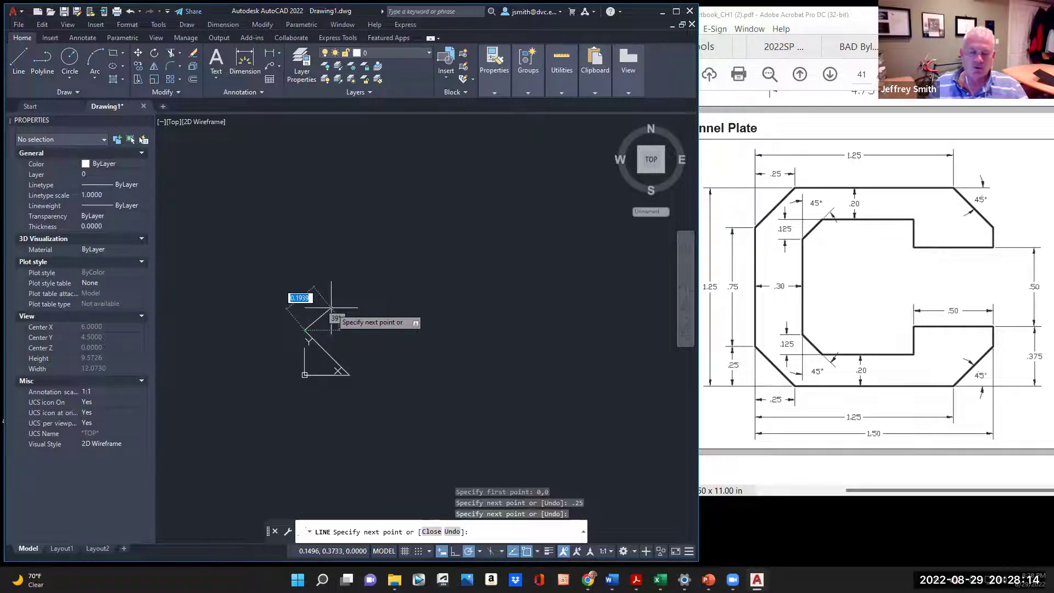
{"action": "key", "text": "Escape"}
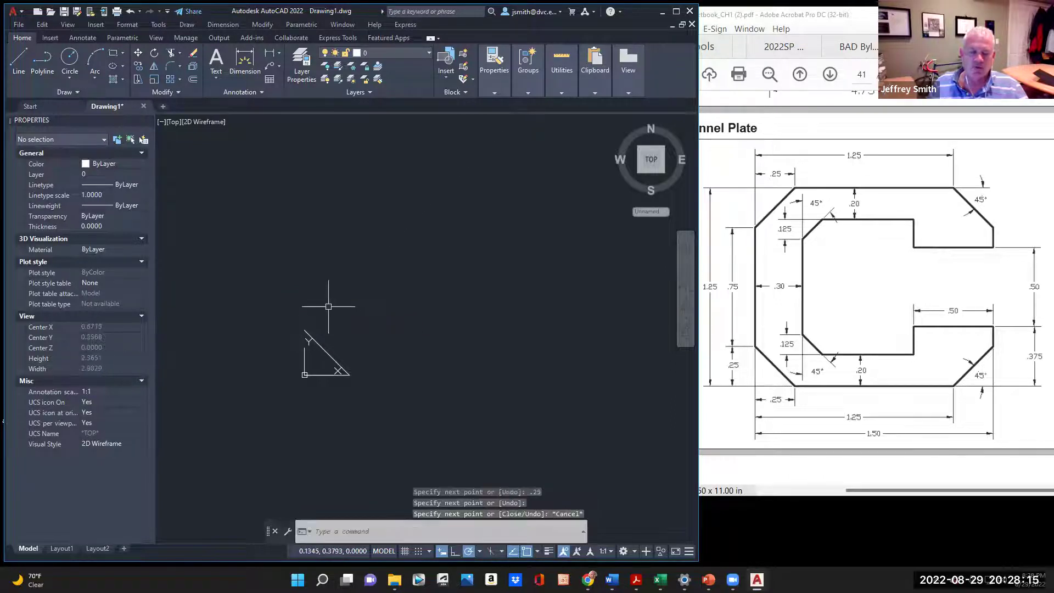
Step: Dimension the vertical distance between the diagonal line's two endpoints
{"action": "left_click", "coordinate": [245, 57]}
{"action": "left_click", "coordinate": [304, 374]}
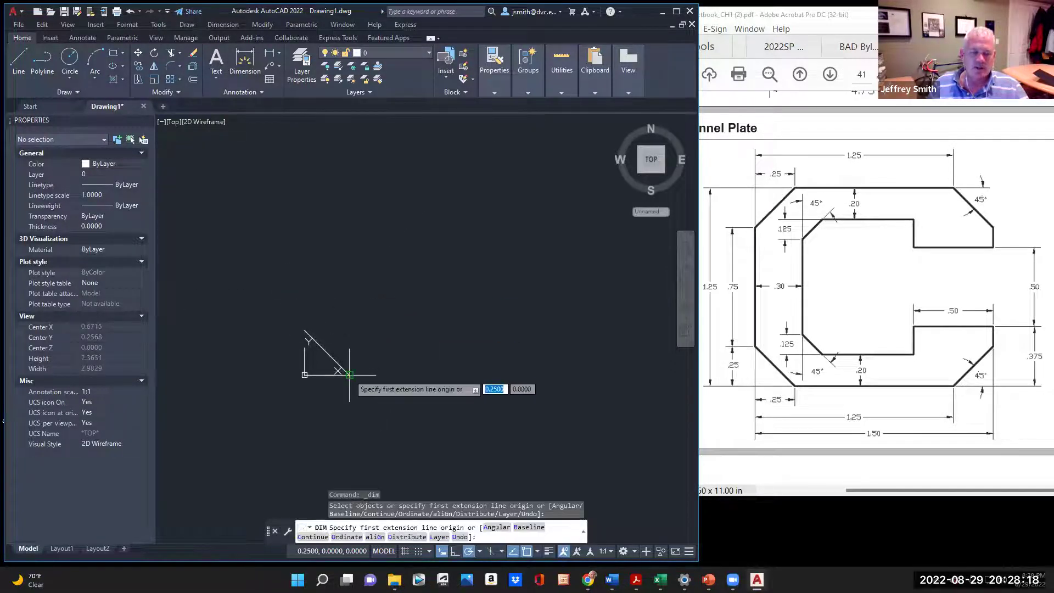
{"action": "left_click", "coordinate": [305, 330]}
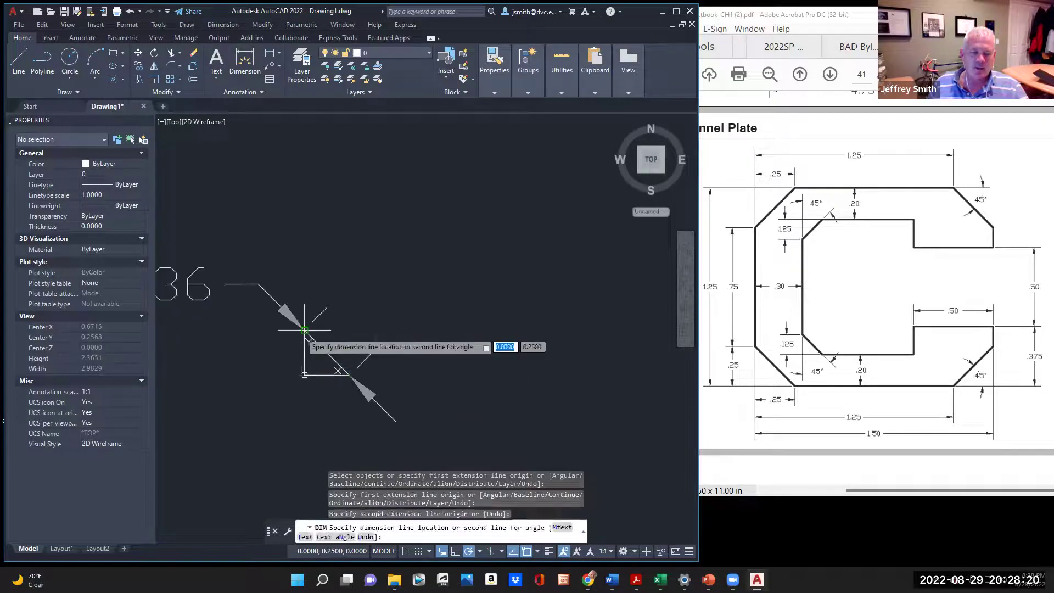
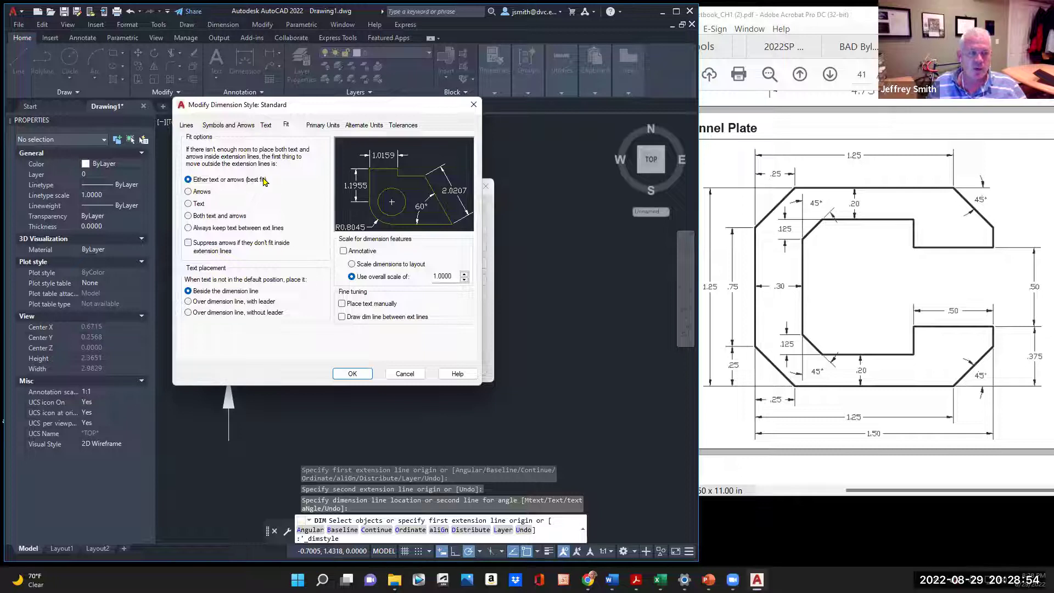
Step: Set the Standard dimension style's linear precision to 0.00 and suppress leading zeros
{"action": "left_click", "coordinate": [266, 125]}
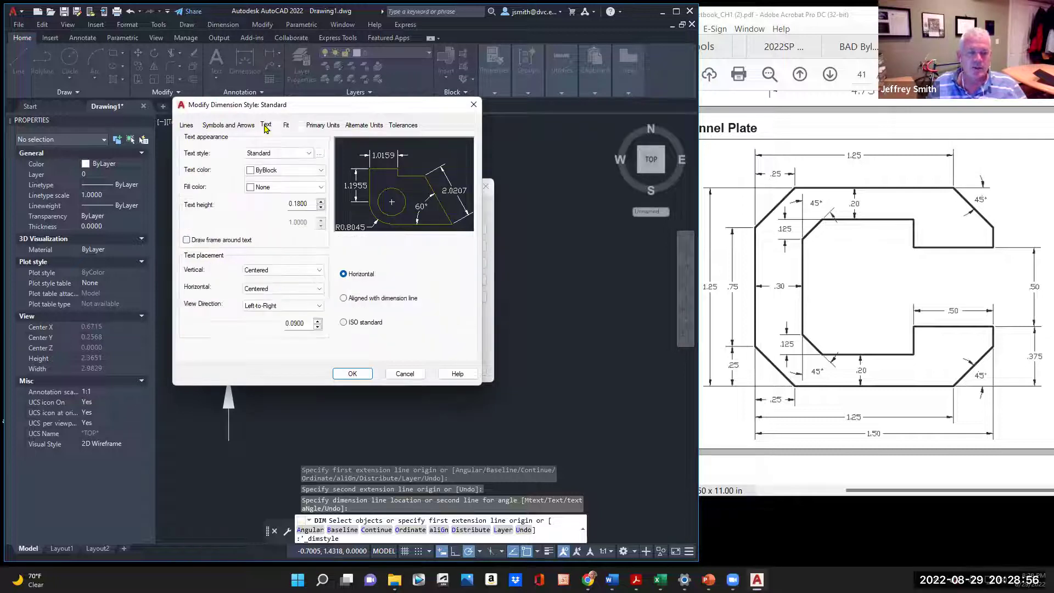
{"action": "left_click", "coordinate": [317, 125]}
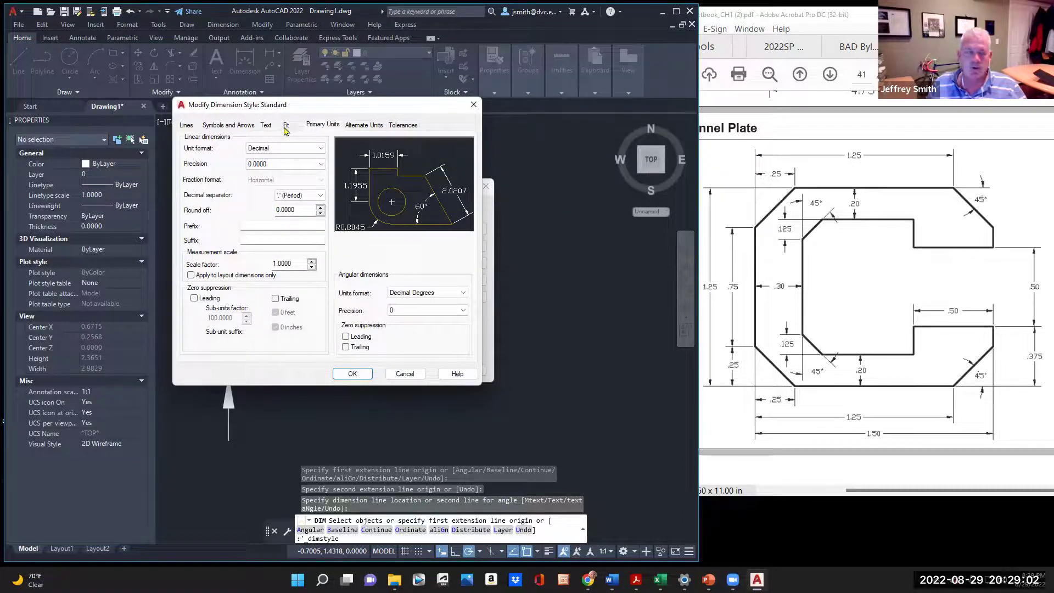
{"action": "left_click", "coordinate": [288, 164]}
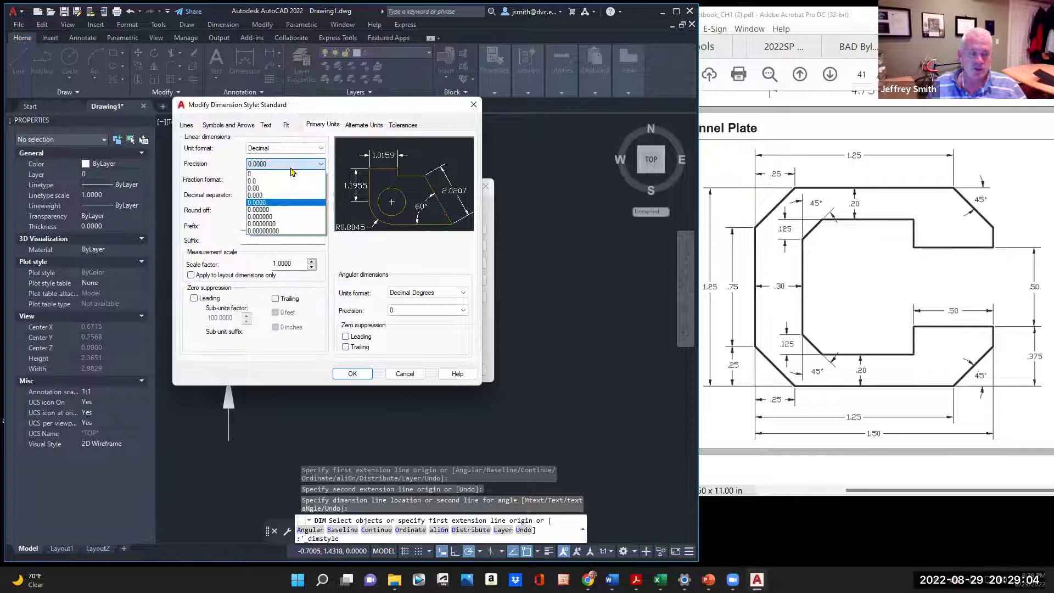
{"action": "left_click", "coordinate": [285, 190]}
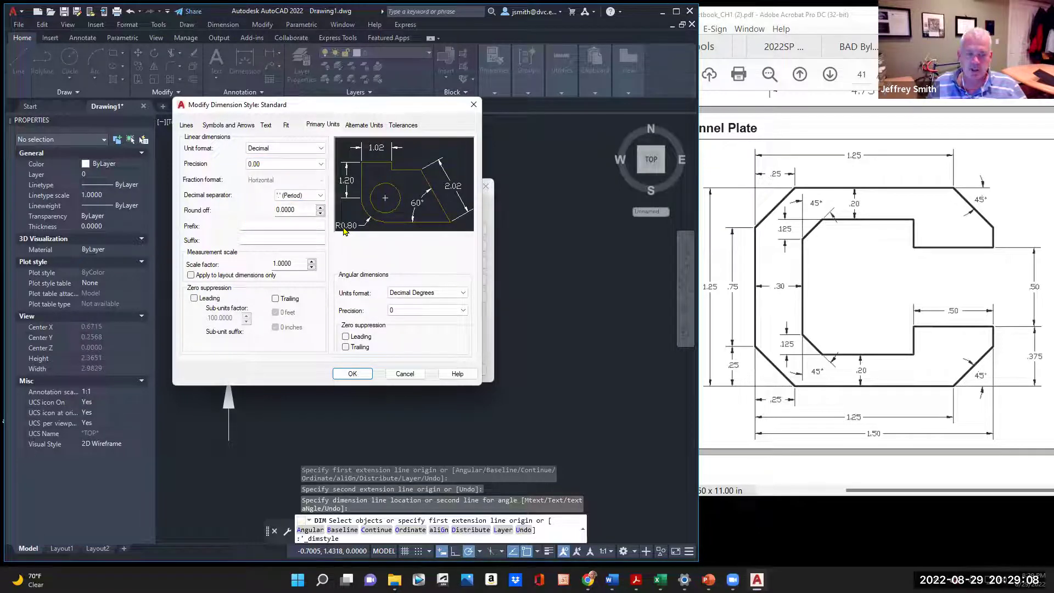
{"action": "left_click", "coordinate": [193, 299]}
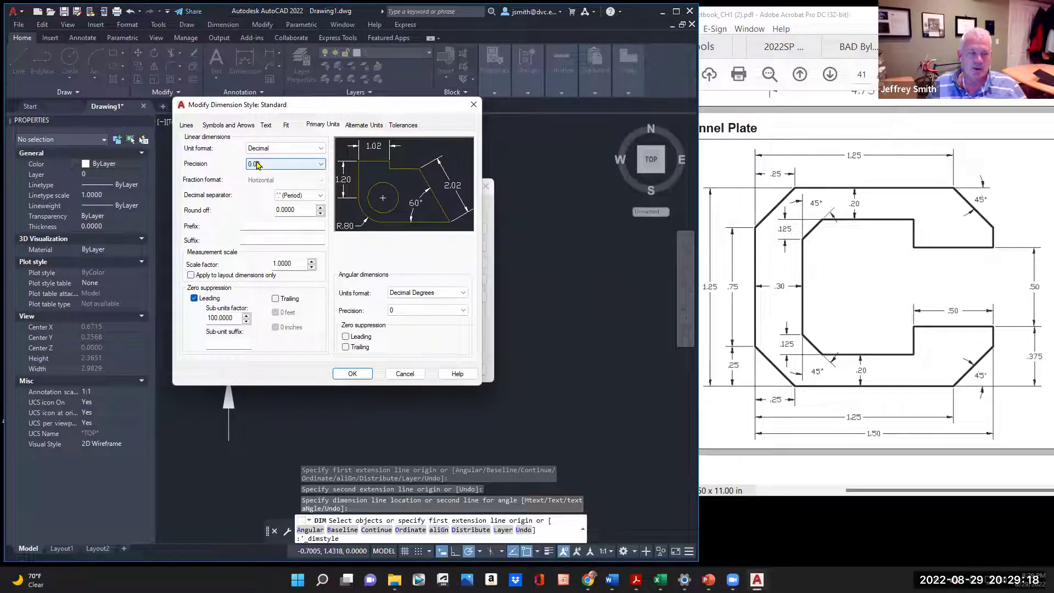
Step: Set the Standard dimension style's overall scale to .2000 and accept the style changes
{"action": "left_click", "coordinate": [288, 126]}
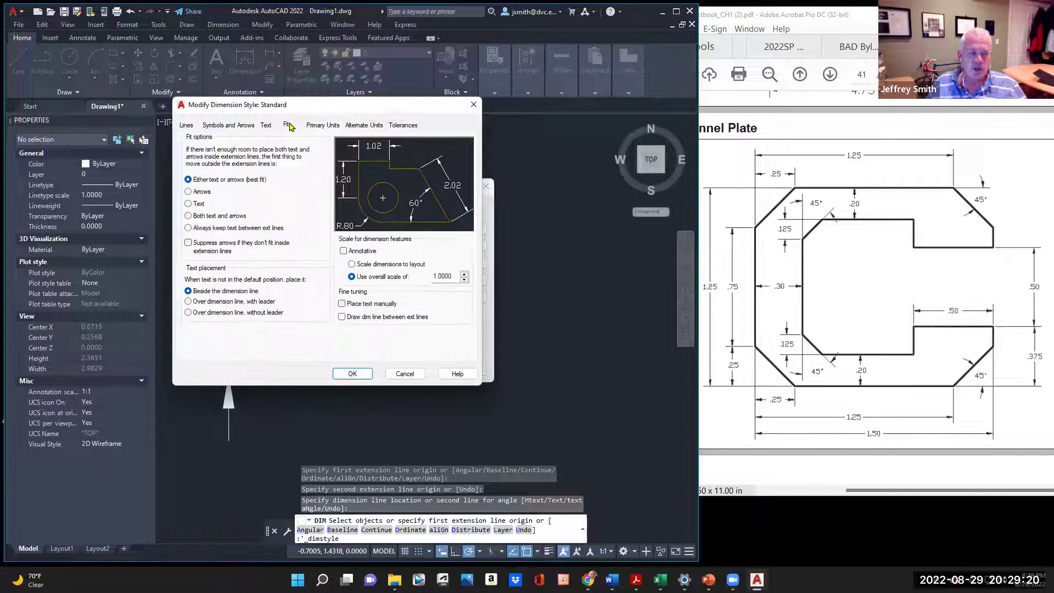
{"action": "left_click", "coordinate": [440, 276]}
{"action": "key", "text": "BackSpace"}
{"action": "key", "text": "BackSpace"}
{"action": "key", "text": "BackSpace"}
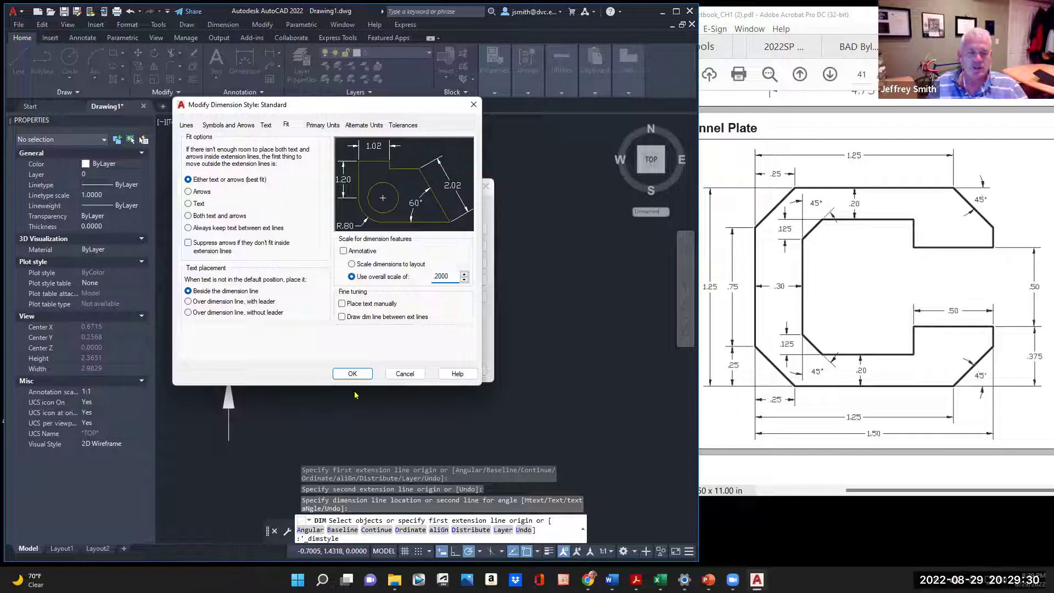
{"action": "left_click", "coordinate": [357, 374]}
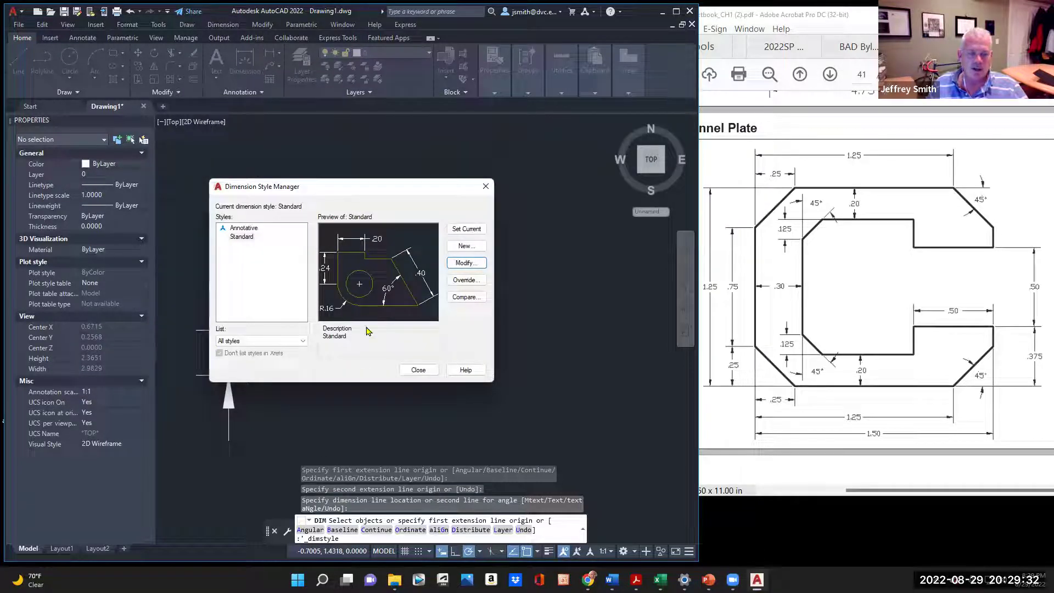
{"action": "left_click", "coordinate": [419, 370]}
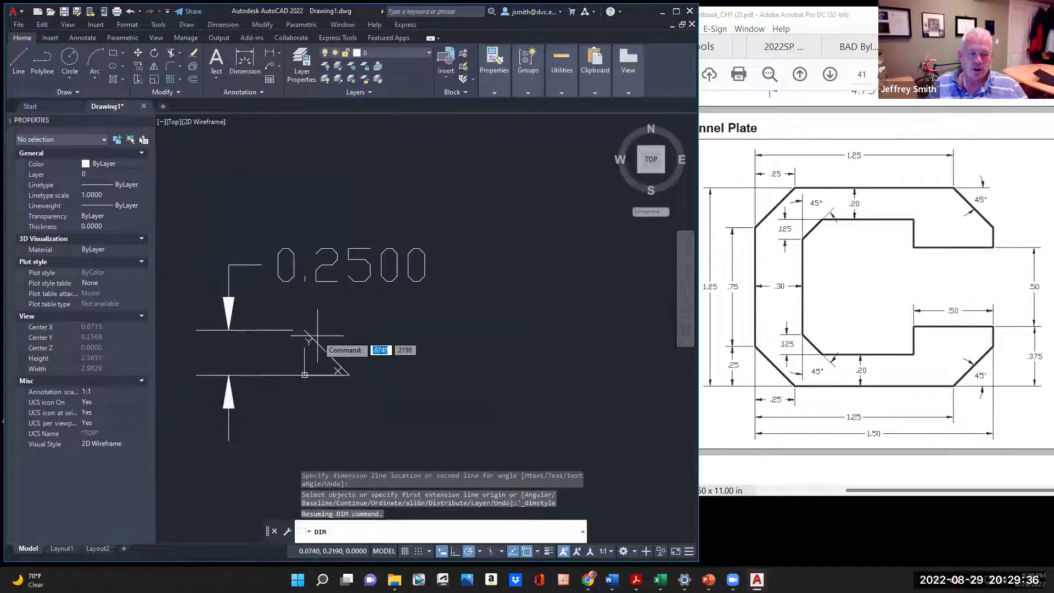
Step: Delete the oversized vertical dimension beside the diagonal line
{"action": "key", "text": "Escape"}
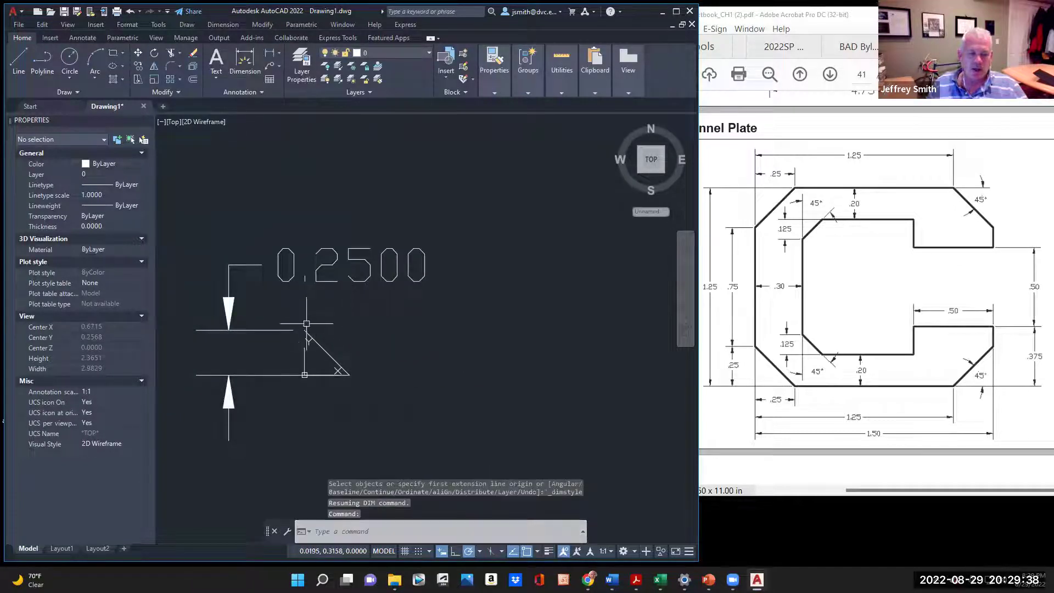
{"action": "left_click", "coordinate": [292, 330]}
{"action": "key", "text": "Delete"}
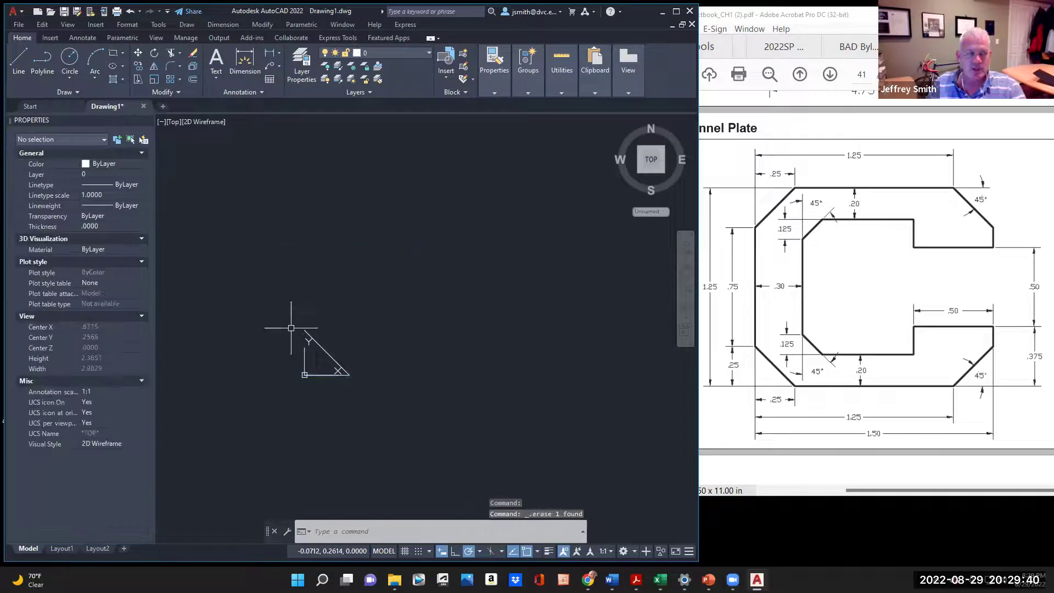
Step: Dimension the diagonal line's vertical height again, placing the dimension to the left of the line
{"action": "left_click", "coordinate": [245, 61]}
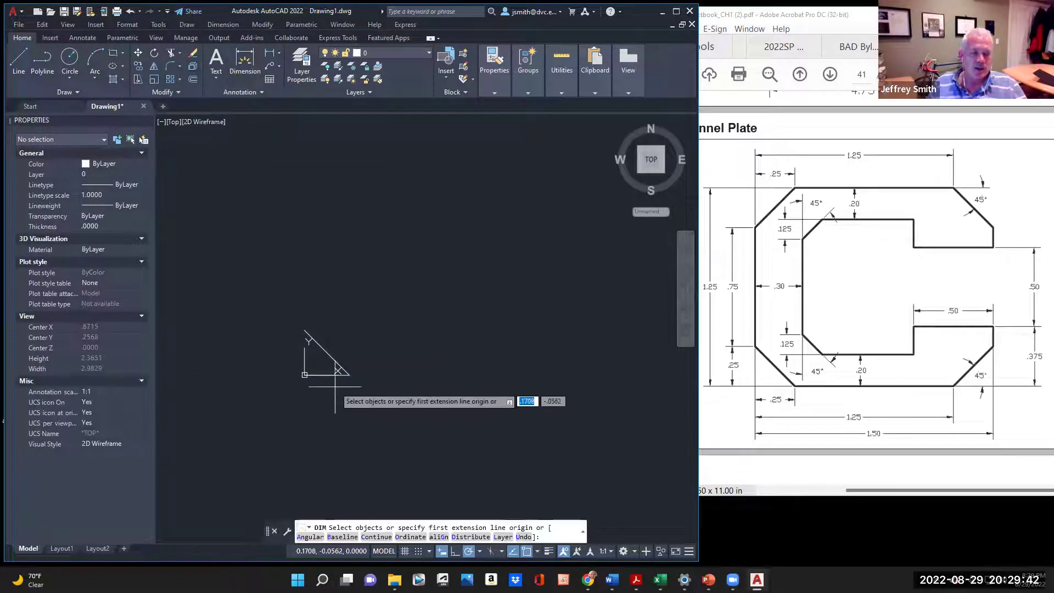
{"action": "left_click", "coordinate": [349, 374]}
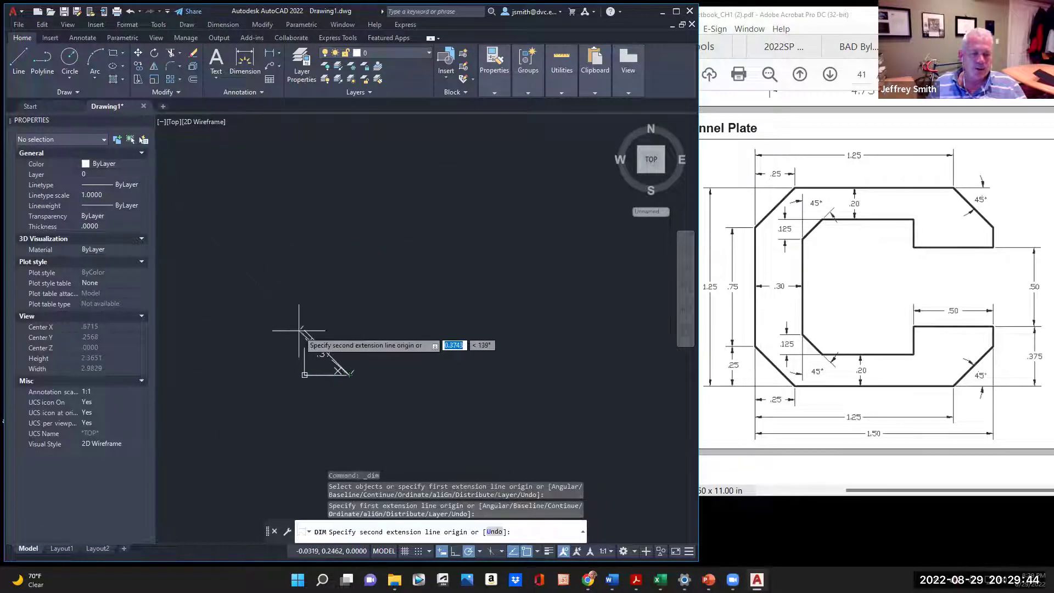
{"action": "left_click", "coordinate": [305, 330]}
{"action": "left_click", "coordinate": [260, 378]}
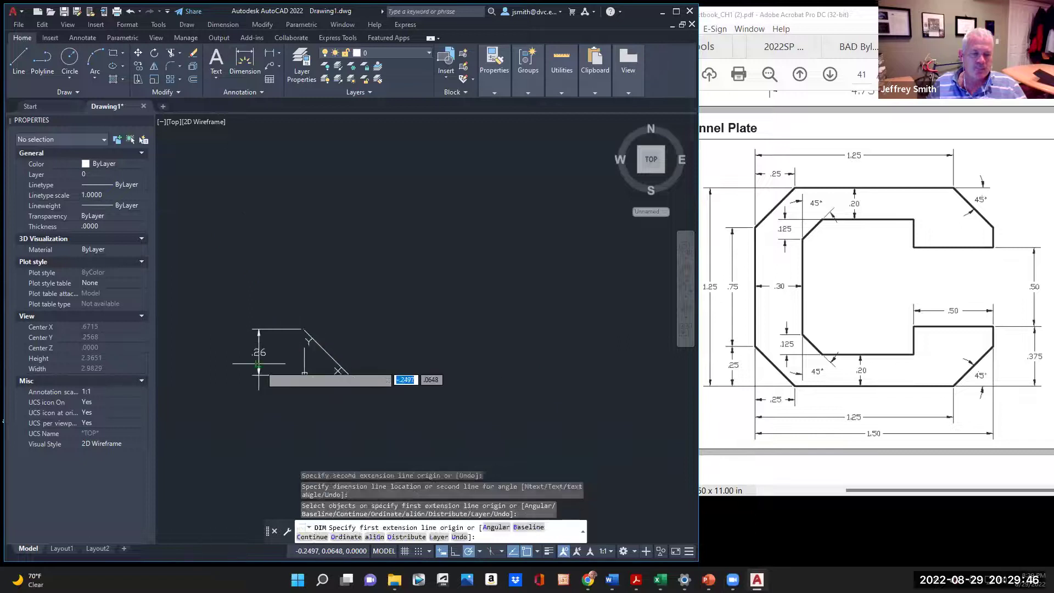
{"action": "scroll", "coordinate": [262, 365], "scroll_direction": "up", "scroll_amount": 4}
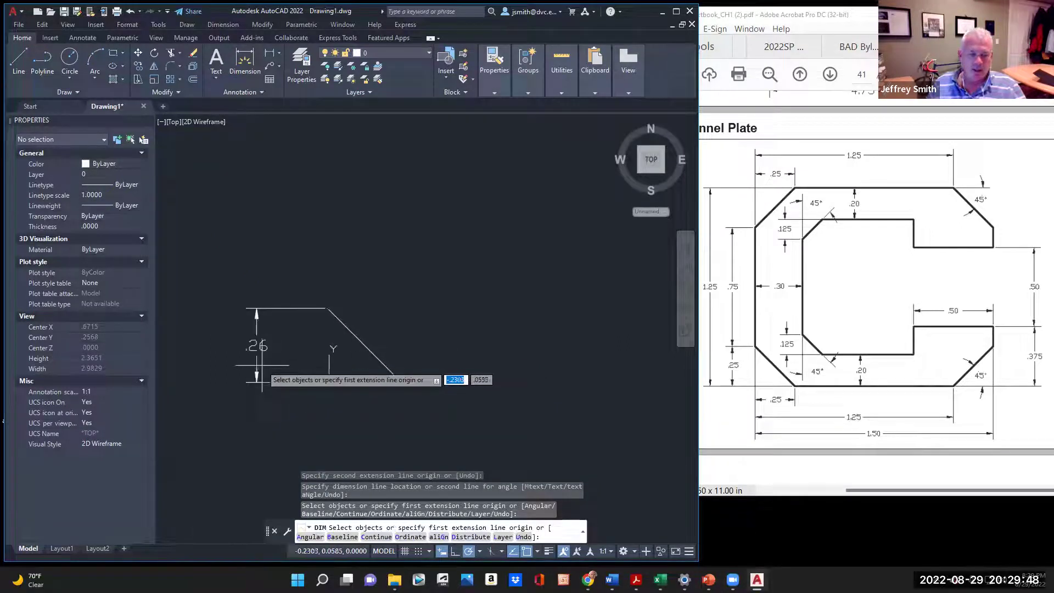
{"action": "key", "text": "Escape"}
{"action": "key", "text": "Escape"}
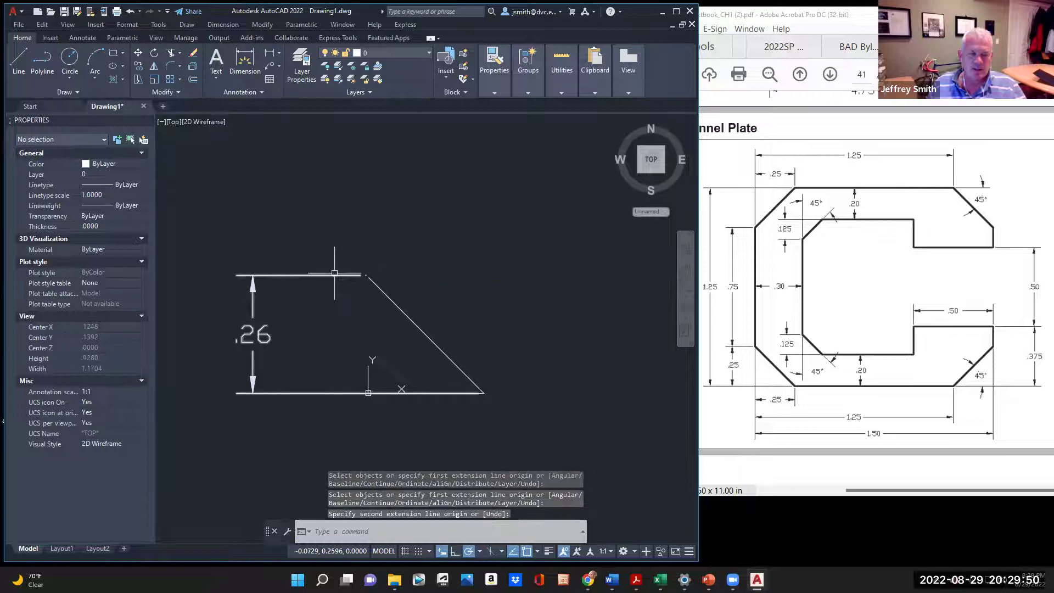
Step: Stretch the vertical dimension's upper extension line origin to snap to the diagonal line's upper endpoint
{"action": "left_click", "coordinate": [356, 276]}
{"action": "left_click", "coordinate": [367, 276]}
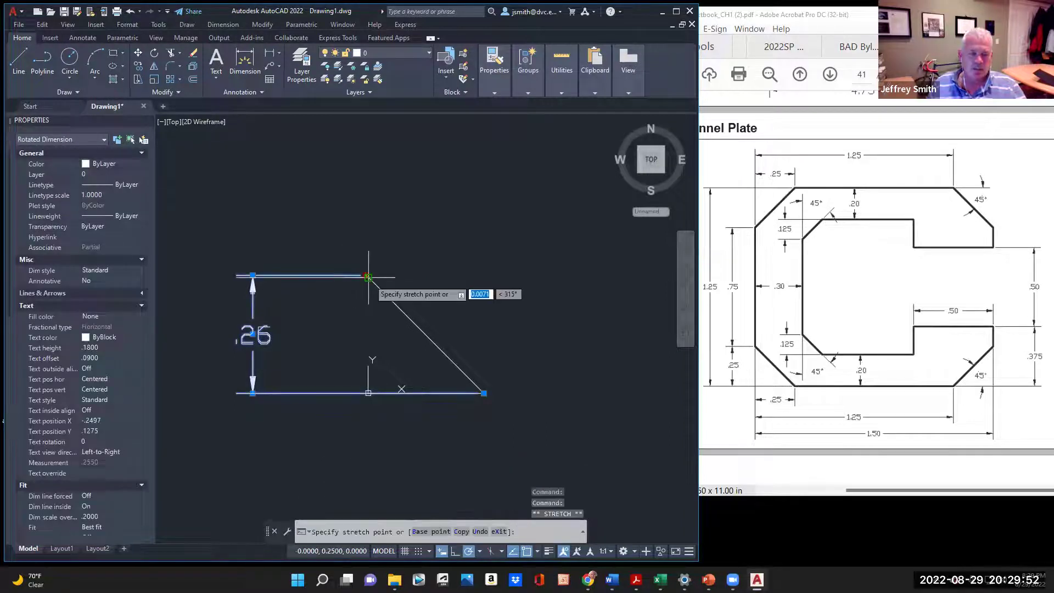
{"action": "key", "text": "Escape"}
{"action": "key", "text": "Escape"}
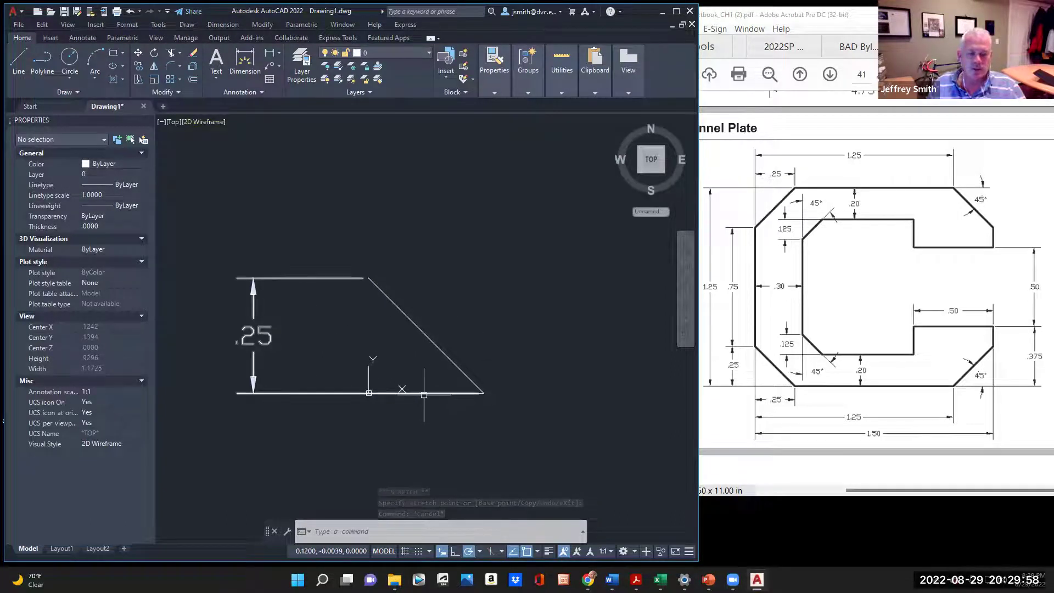
{"action": "left_click", "coordinate": [343, 353]}
{"action": "left_click", "coordinate": [514, 430]}
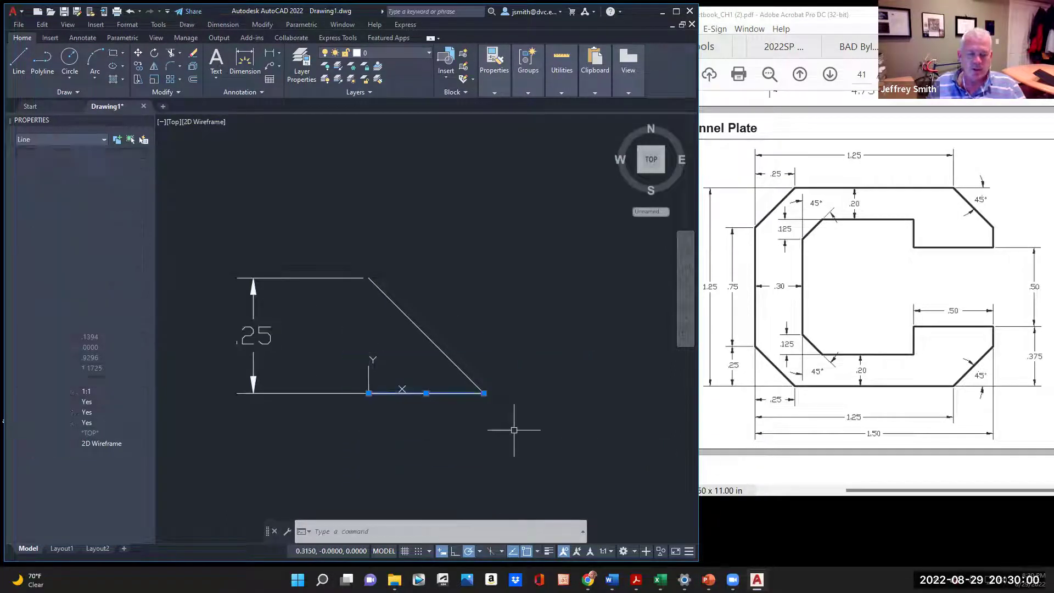
{"action": "key", "text": "Escape"}
Step: Dimension the horizontal distance between the diagonal line's endpoints, placing the dimension below the horizontal line
{"action": "left_click", "coordinate": [244, 61]}
{"action": "left_click", "coordinate": [371, 278]}
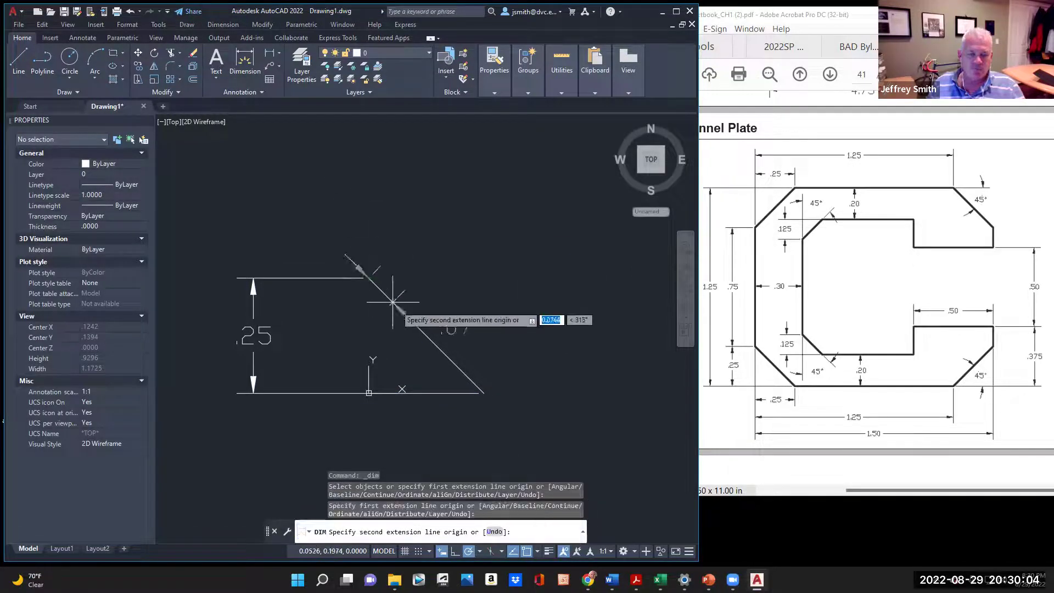
{"action": "left_click", "coordinate": [484, 393]}
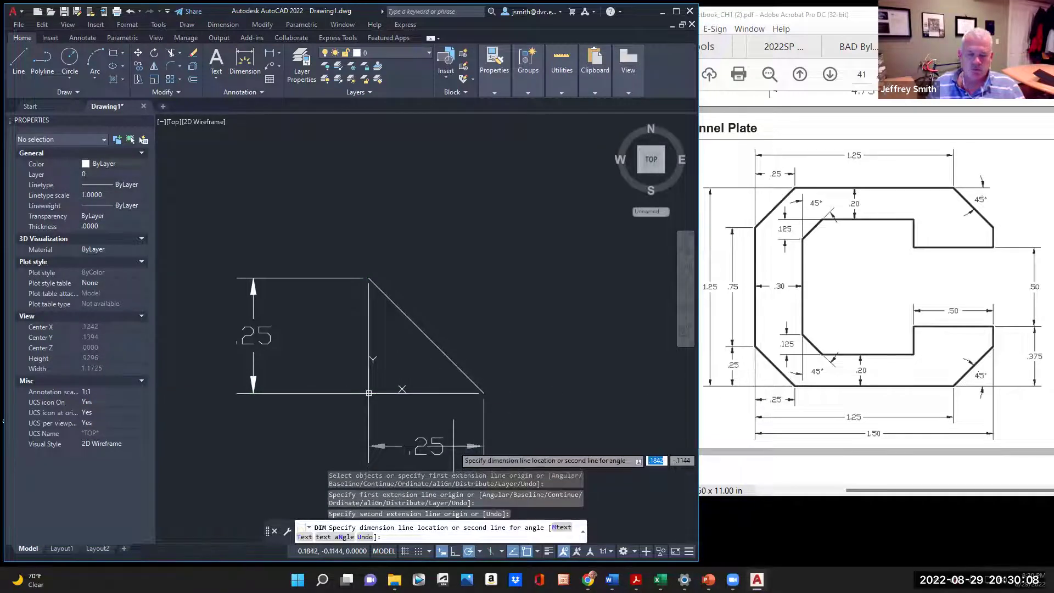
{"action": "left_click", "coordinate": [454, 445]}
{"action": "scroll", "coordinate": [436, 388], "scroll_direction": "down", "scroll_amount": 3}
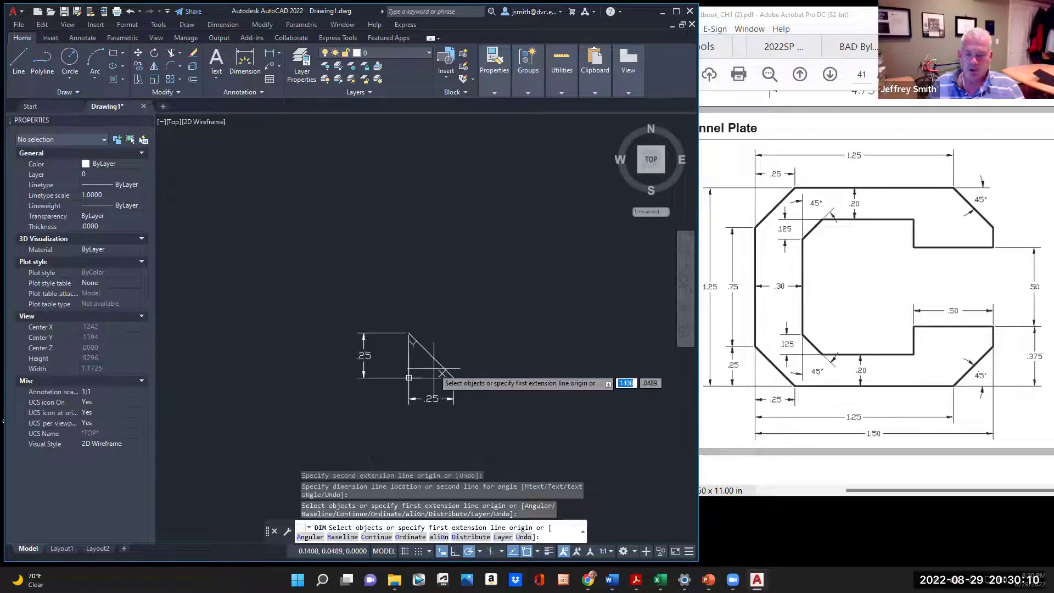
{"action": "scroll", "coordinate": [549, 379], "scroll_direction": "up", "scroll_amount": 1}
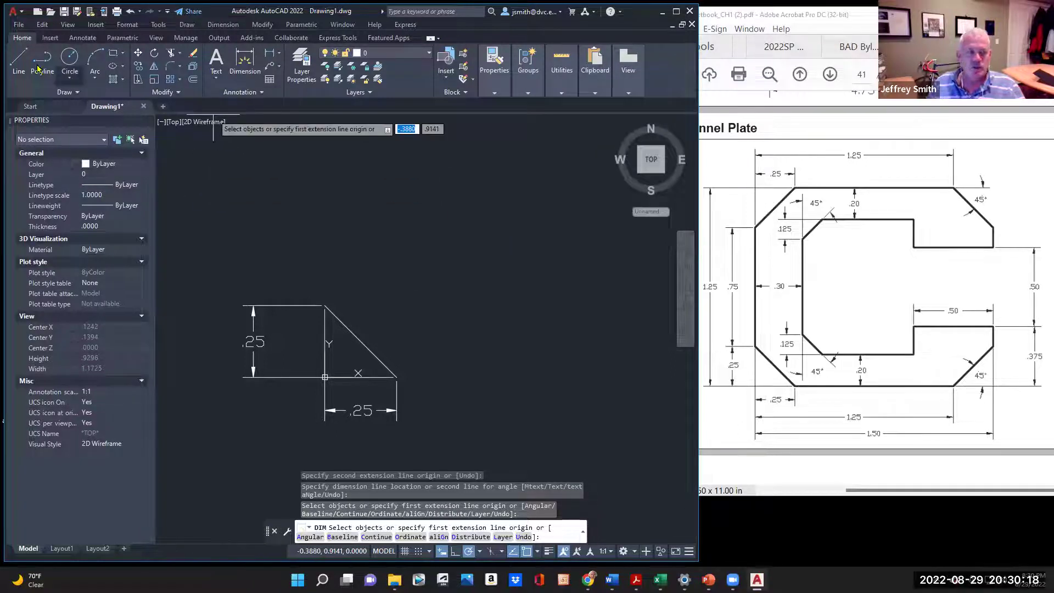
Step: Draw a 1-inch horizontal line to the right from the left diagonal's lower endpoint, followed by a collinear .25 segment
{"action": "left_click", "coordinate": [17, 62]}
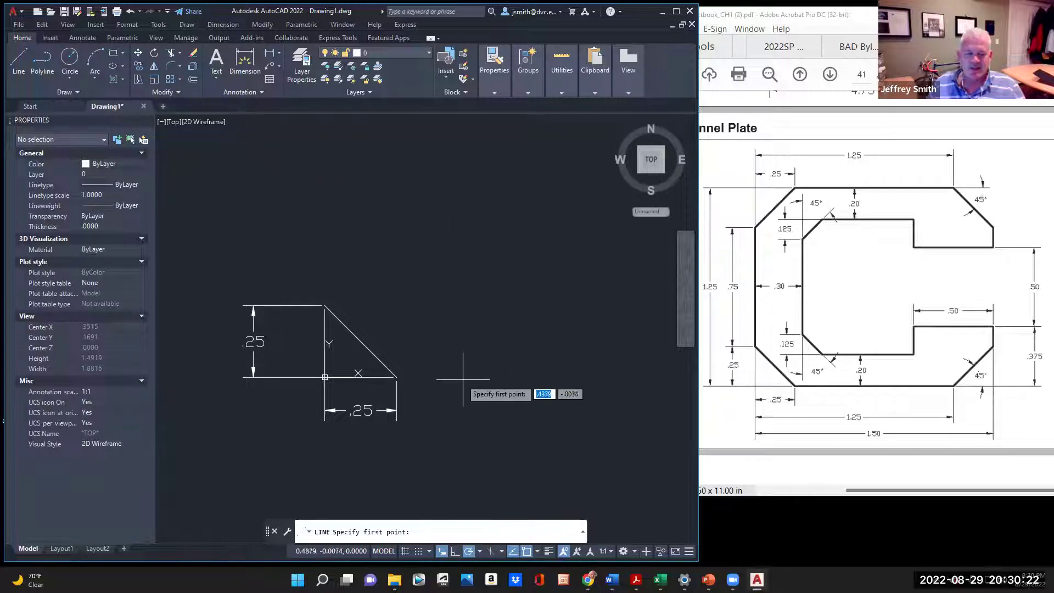
{"action": "left_click", "coordinate": [397, 377]}
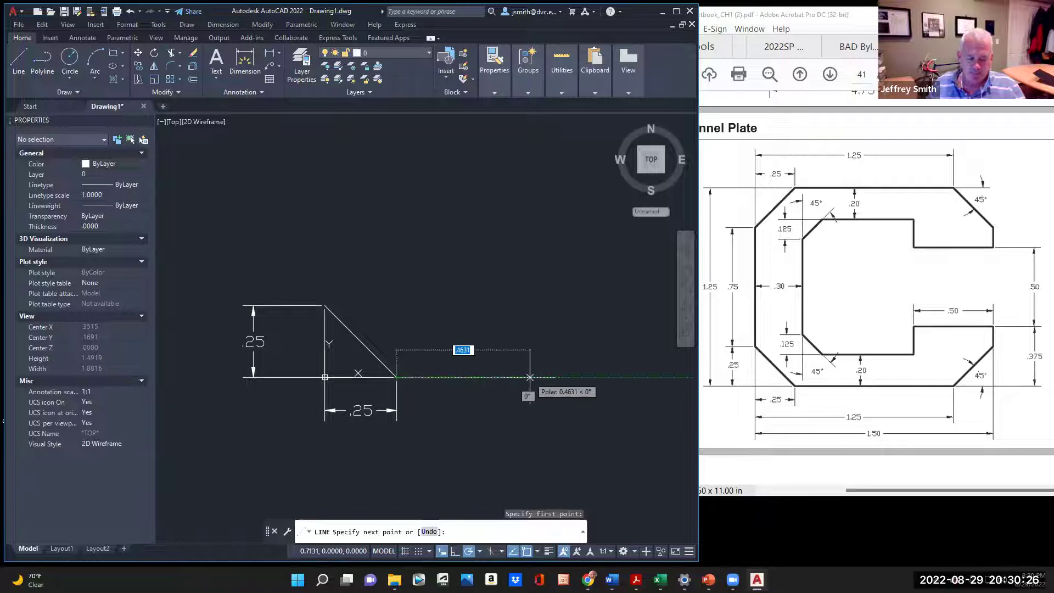
{"action": "type", "text": "1"}
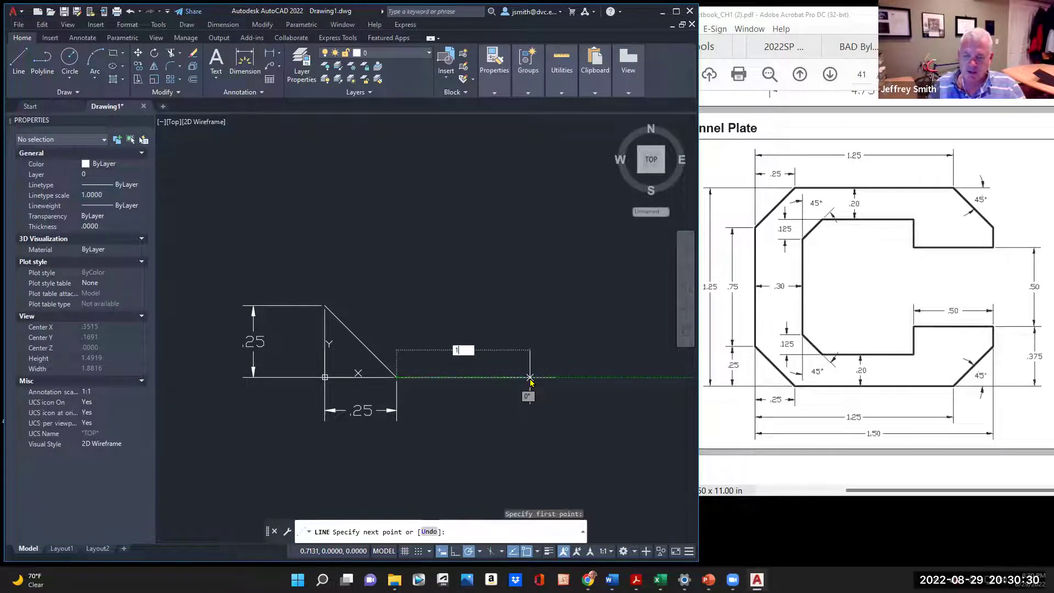
{"action": "key", "text": "Return"}
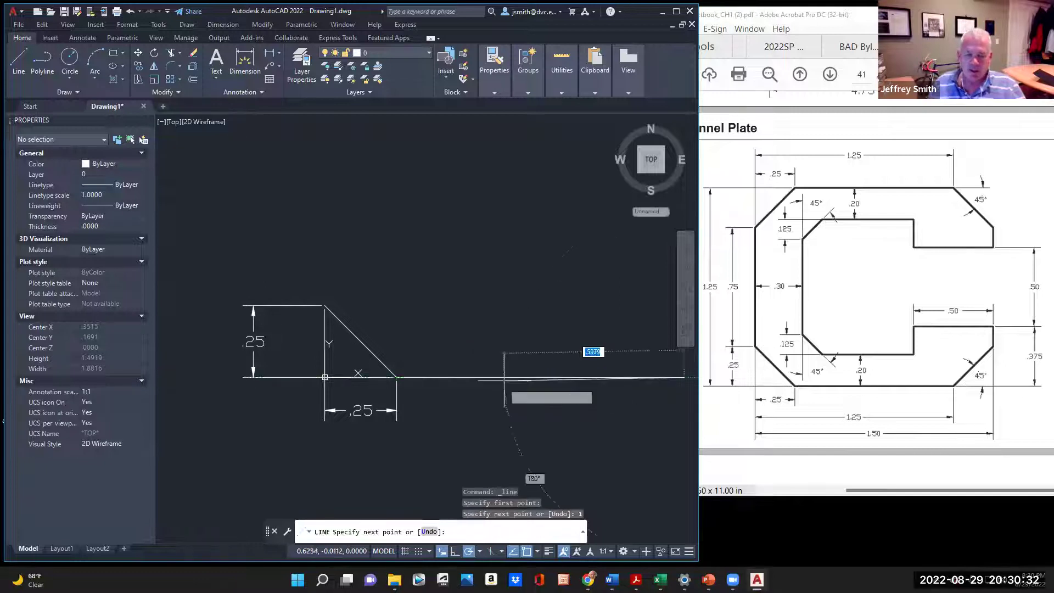
{"action": "scroll", "coordinate": [501, 380], "scroll_direction": "down", "scroll_amount": 4}
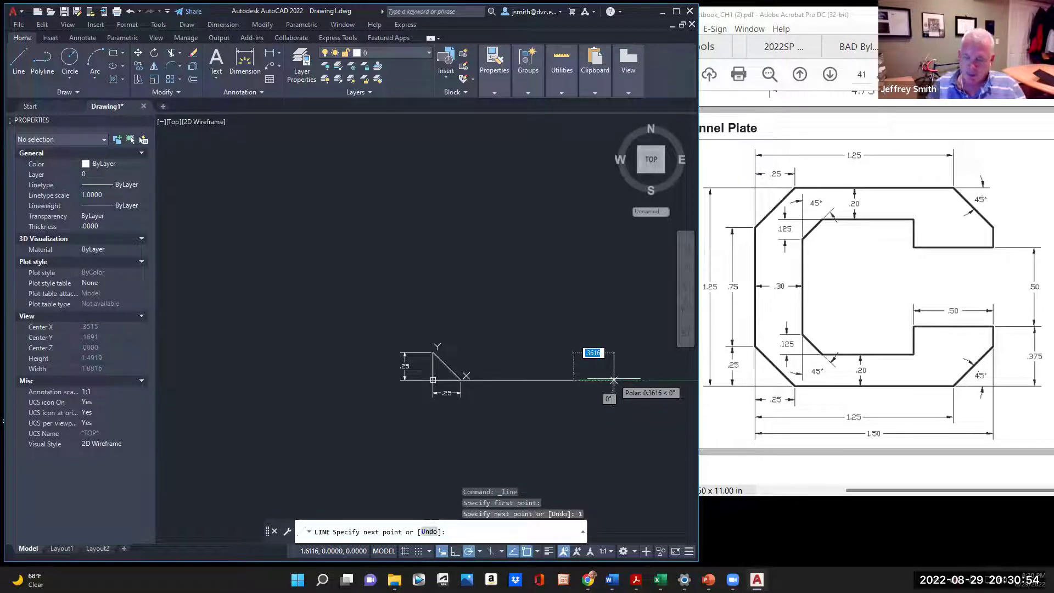
{"action": "type", "text": "1"}
{"action": "type", "text": ".25"}
{"action": "key", "text": "Return"}
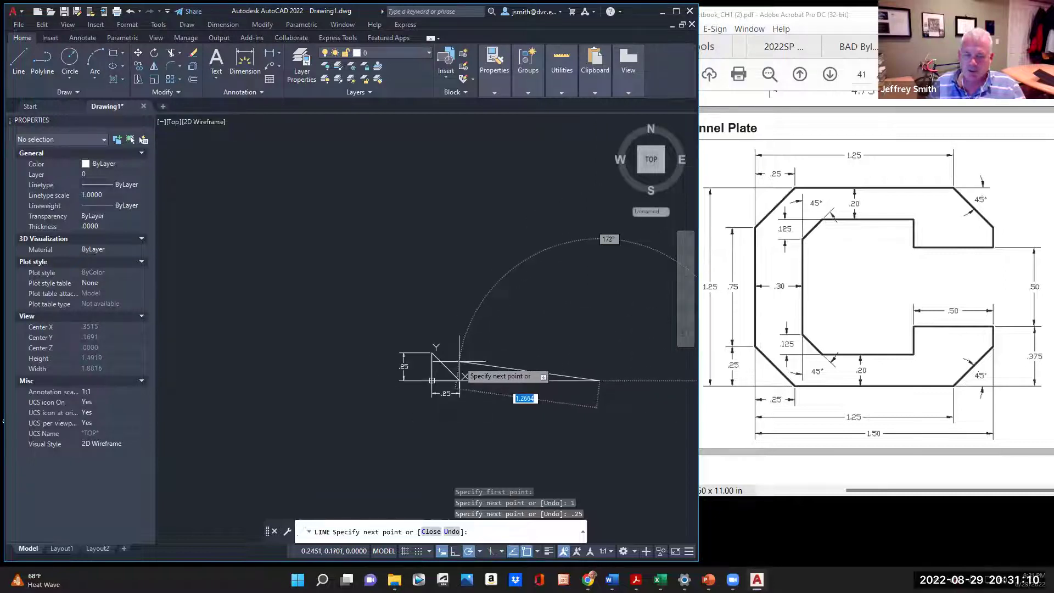
Step: Draw a 45° line up from the .25 segment's right end to the height of the left diagonal's upper endpoint
{"action": "scroll", "coordinate": [604, 367], "scroll_direction": "up", "scroll_amount": 2}
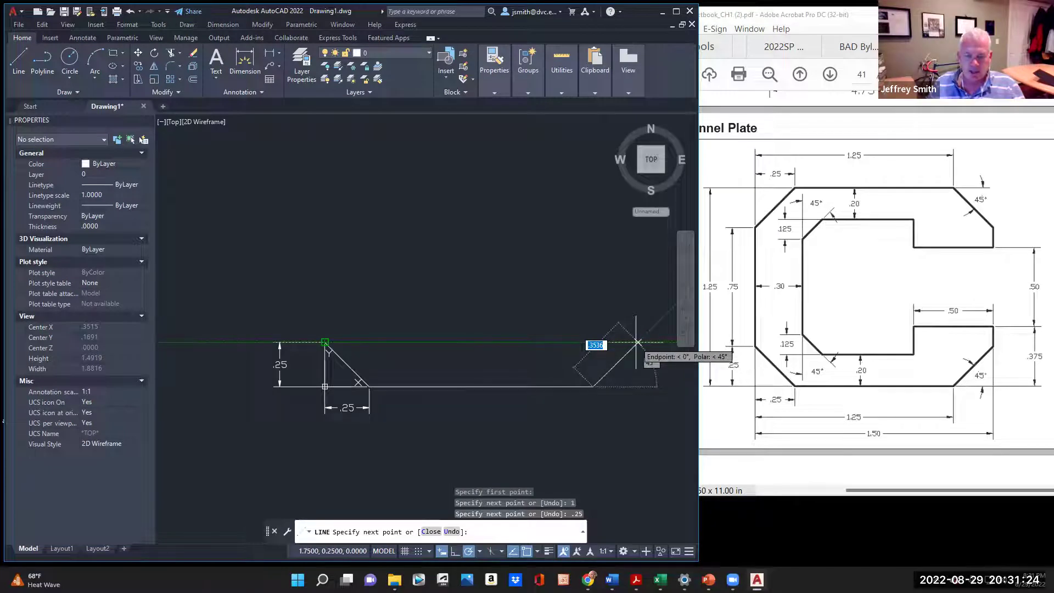
{"action": "left_click", "coordinate": [637, 342]}
{"action": "key", "text": "Escape"}
Step: Delete the 45° line at the .25 segment's right end
{"action": "left_click", "coordinate": [566, 388]}
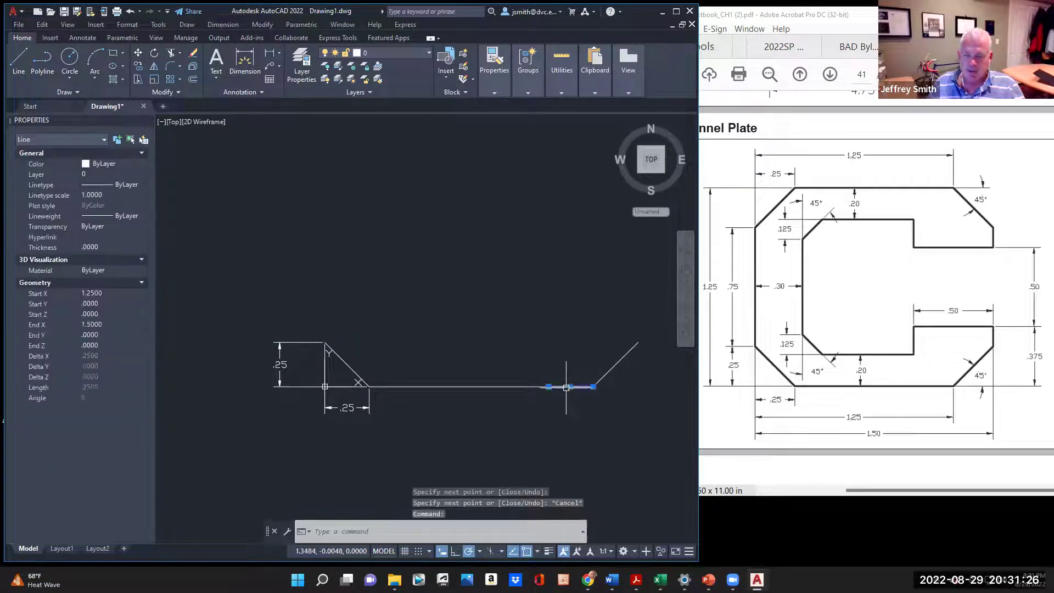
{"action": "key", "text": "Escape"}
{"action": "left_click", "coordinate": [624, 354]}
{"action": "key", "text": "Delete"}
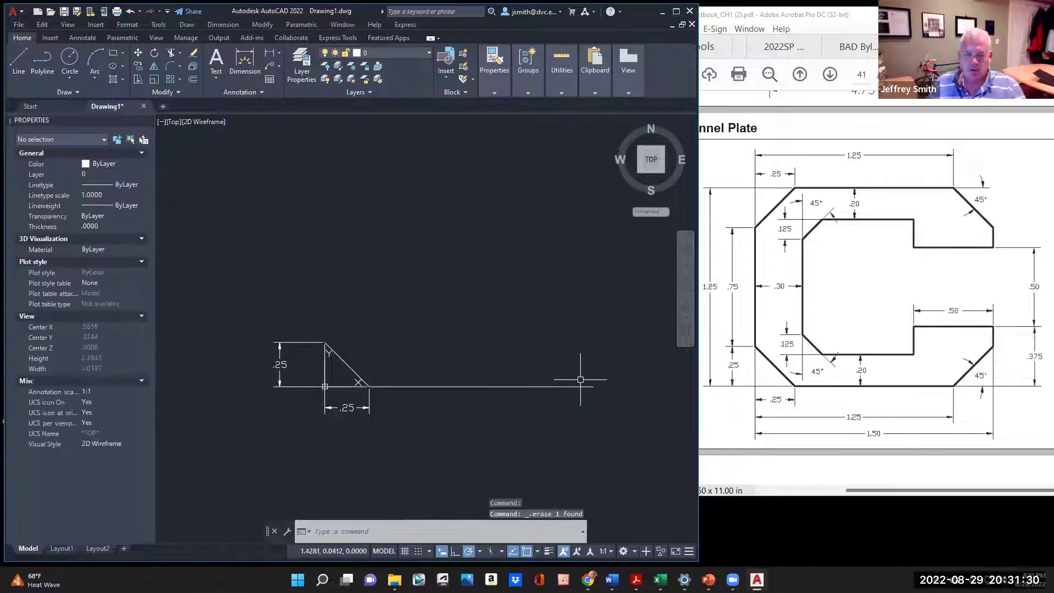
Step: Draw a diagonal from the 1-inch line's right endpoint to .25 above the .25 segment's right end, and delete that .25 segment
{"action": "left_click", "coordinate": [574, 385]}
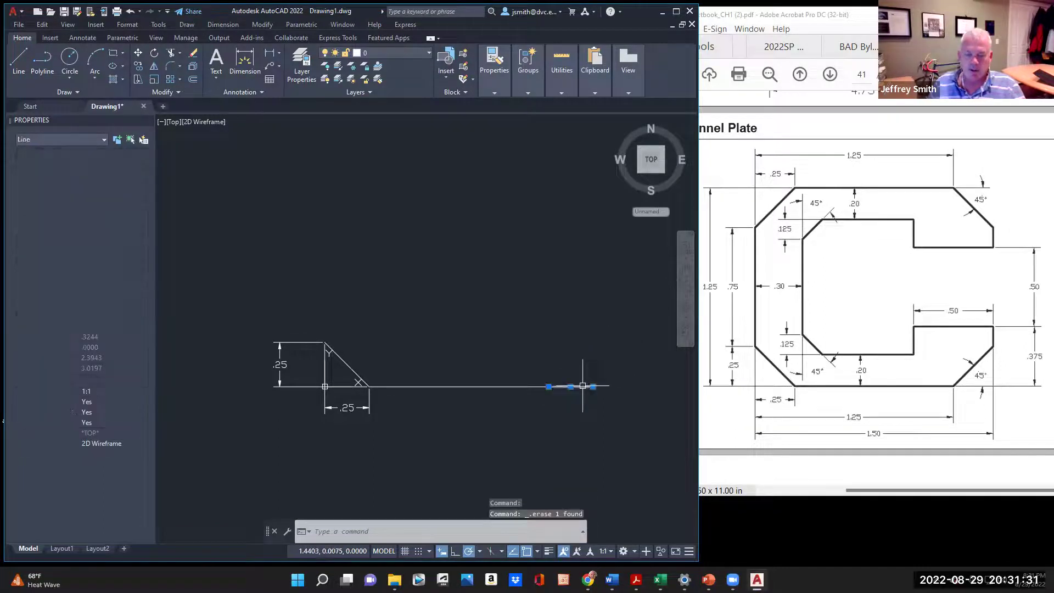
{"action": "left_click", "coordinate": [19, 59]}
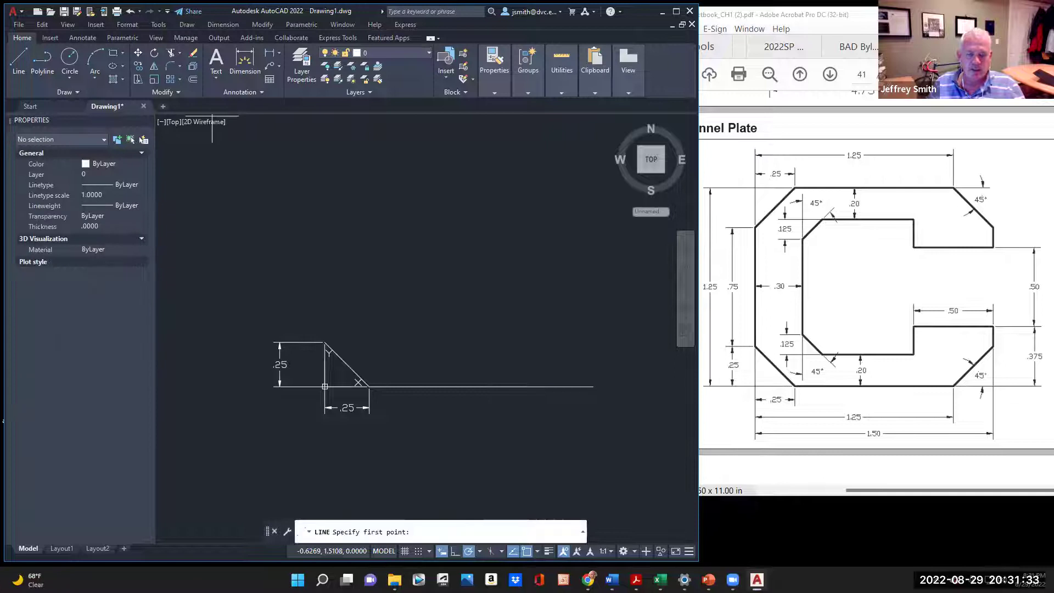
{"action": "left_click", "coordinate": [552, 384]}
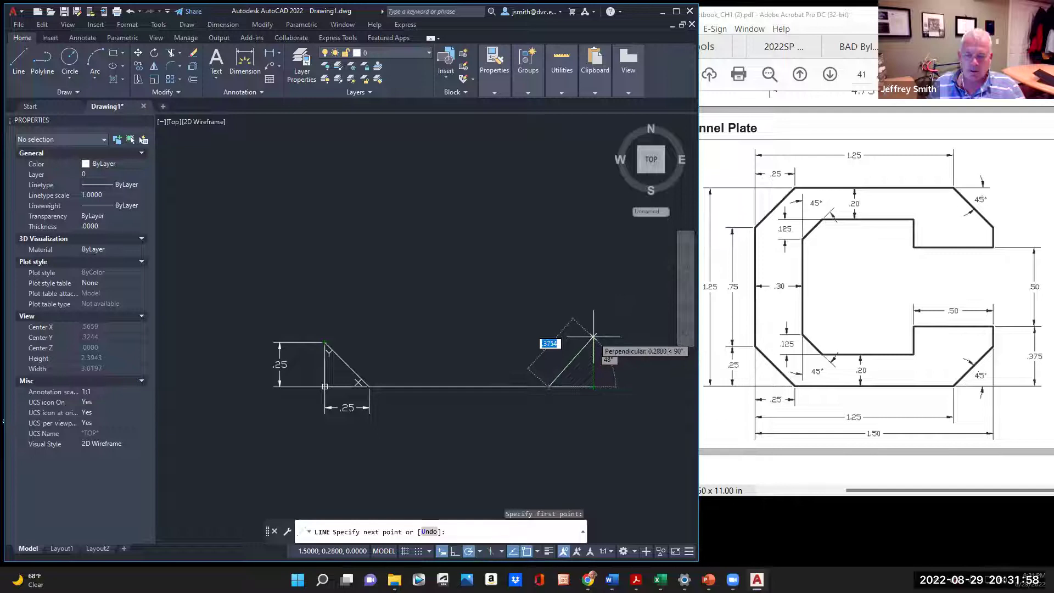
{"action": "left_click", "coordinate": [593, 342]}
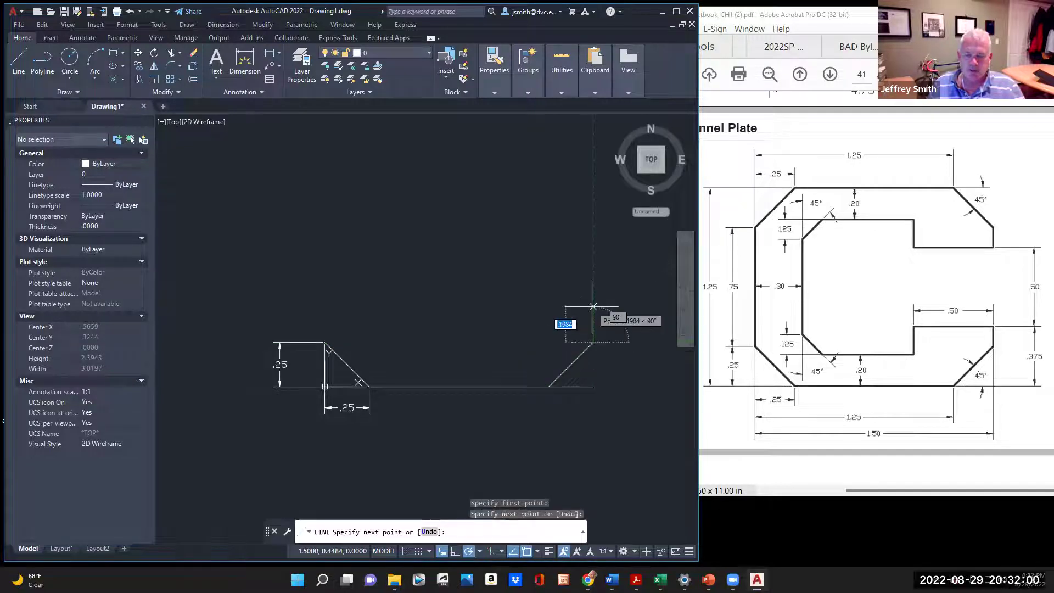
{"action": "key", "text": "Escape"}
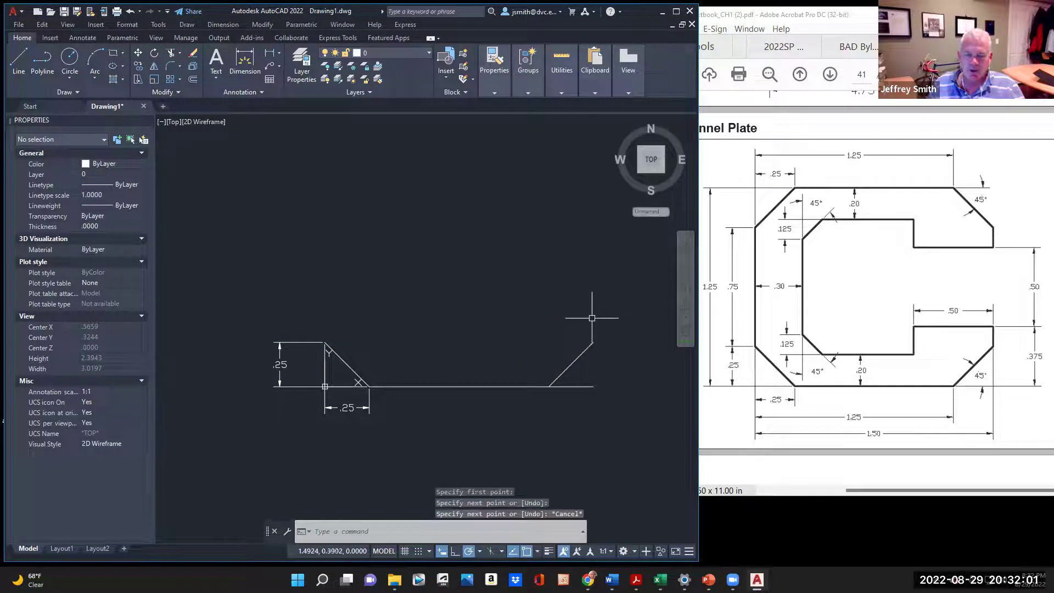
{"action": "left_click", "coordinate": [579, 384]}
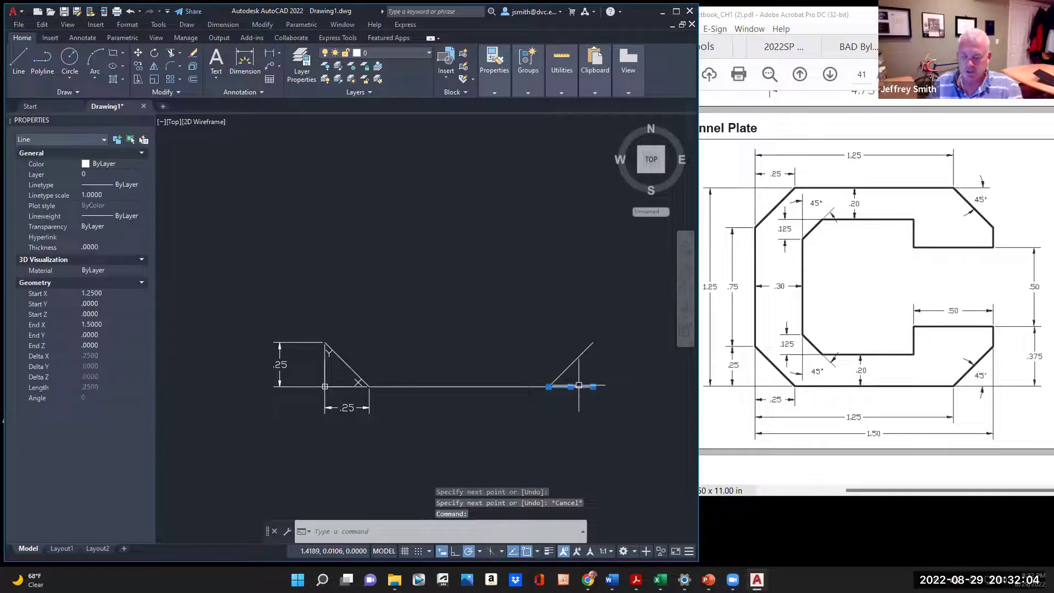
{"action": "key", "text": "Delete"}
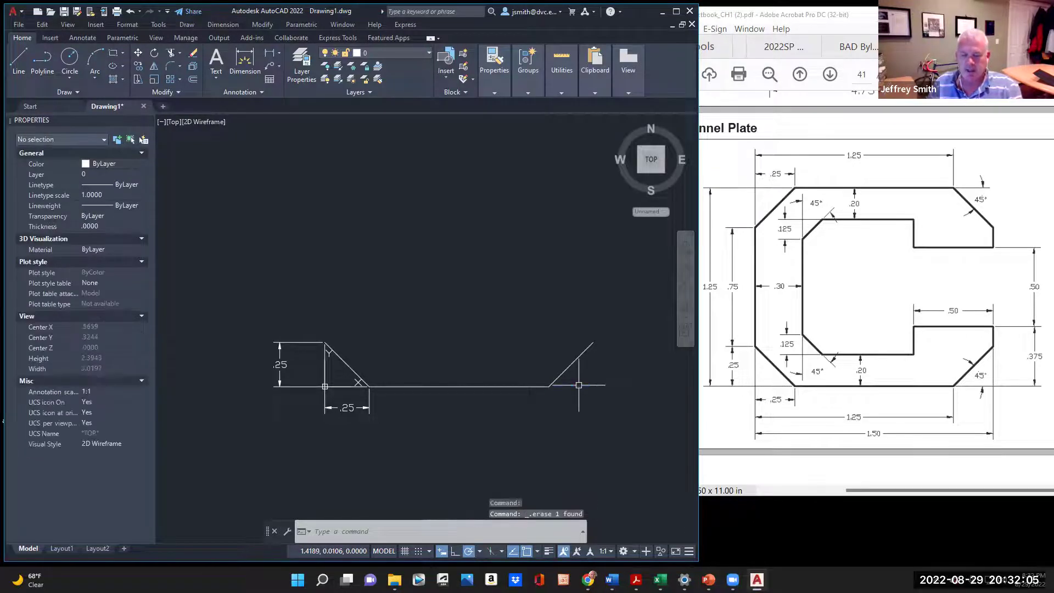
Step: Dimension the right diagonal's vertical height, placing the dimension to the right of the line
{"action": "left_click", "coordinate": [244, 61]}
{"action": "left_click", "coordinate": [549, 385]}
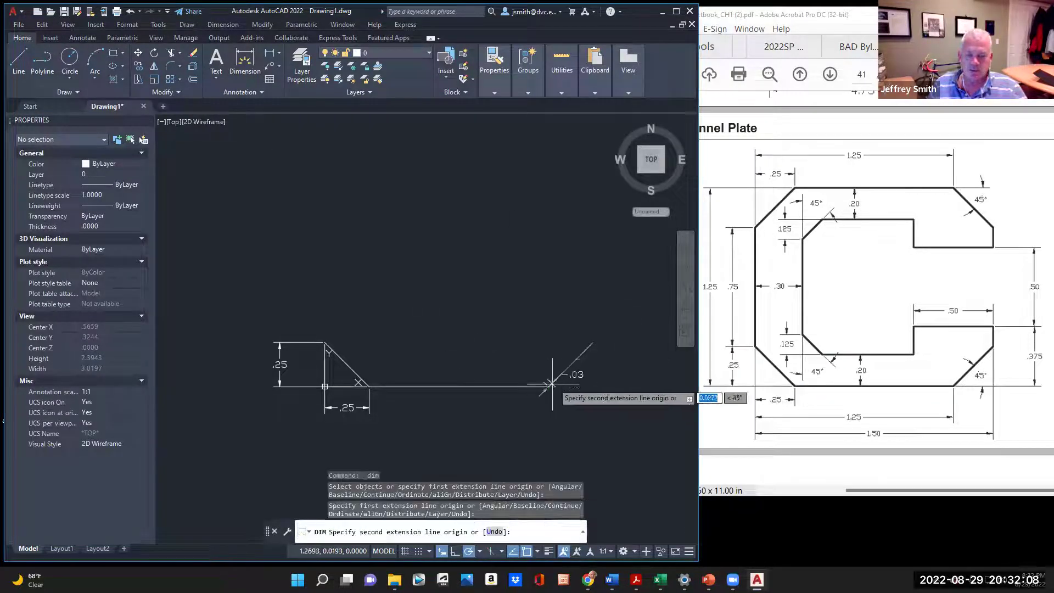
{"action": "left_click", "coordinate": [593, 341]}
{"action": "left_click", "coordinate": [631, 362]}
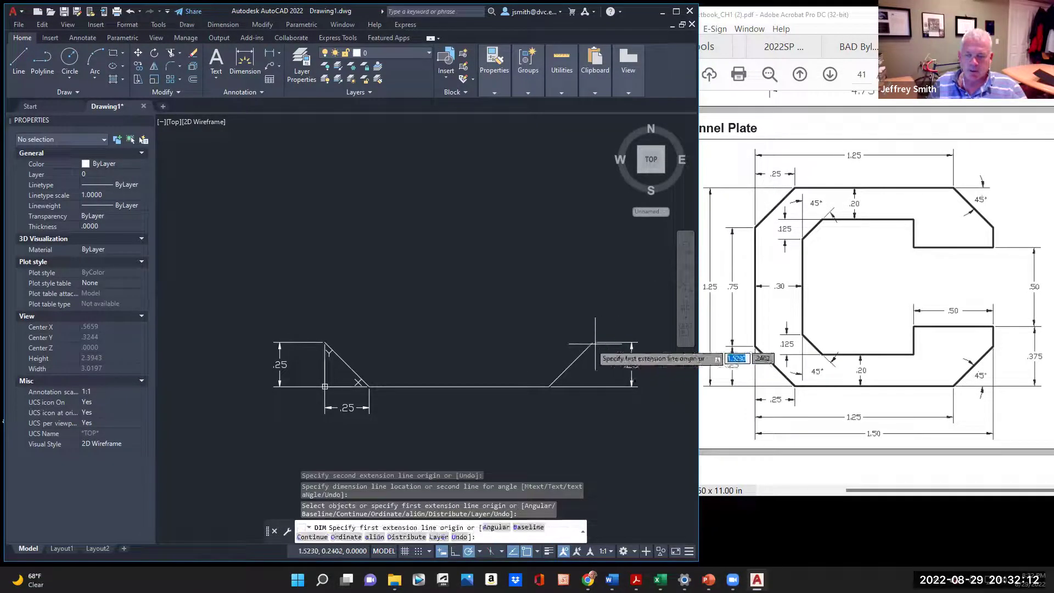
Step: Try a linear dimension of the right diagonal's horizontal width above the line, and delete it
{"action": "left_click", "coordinate": [268, 55]}
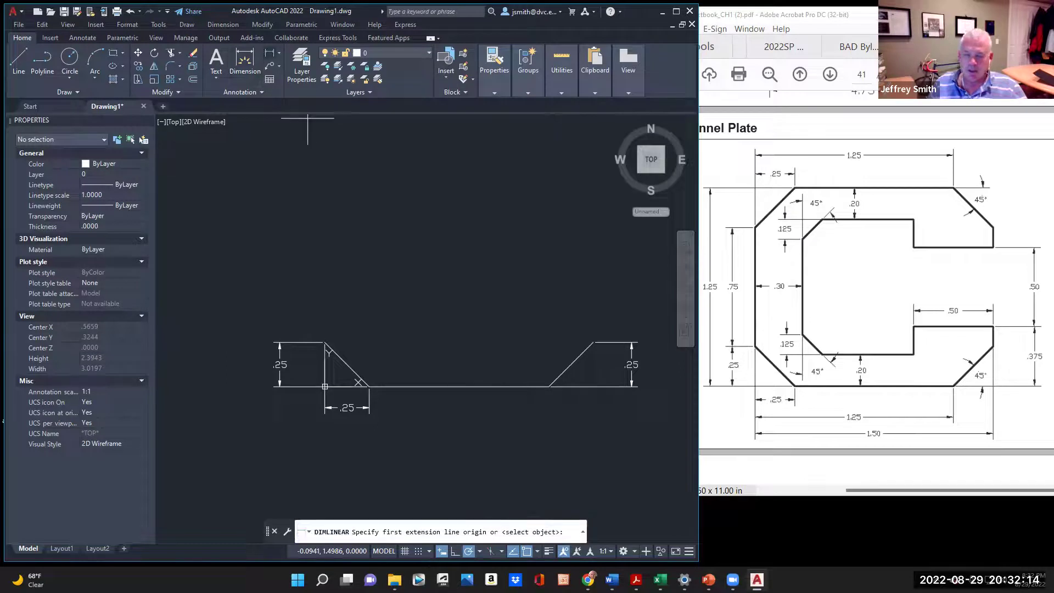
{"action": "left_click", "coordinate": [547, 386]}
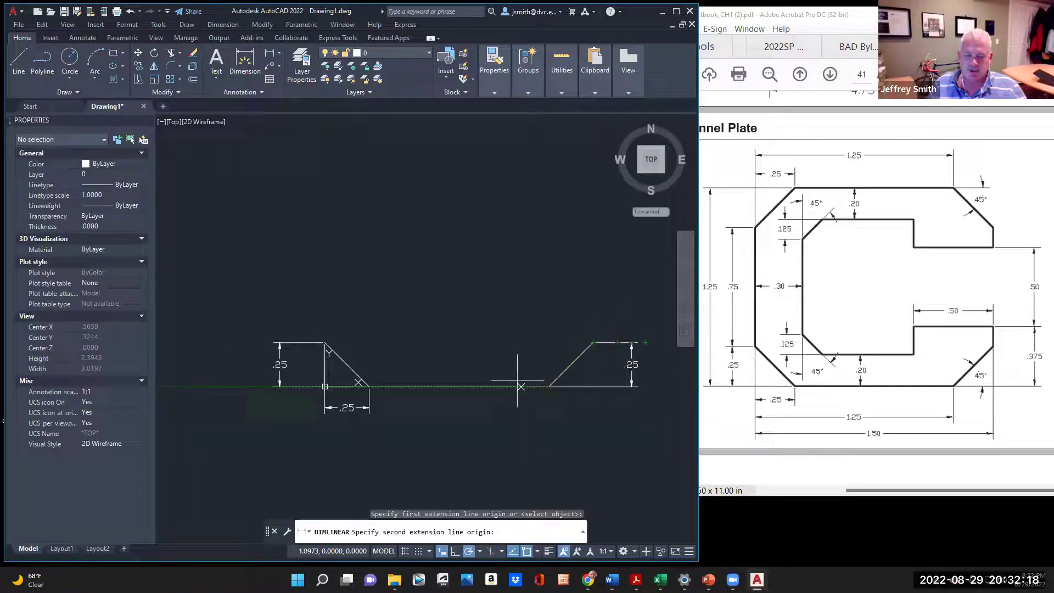
{"action": "left_click", "coordinate": [593, 342]}
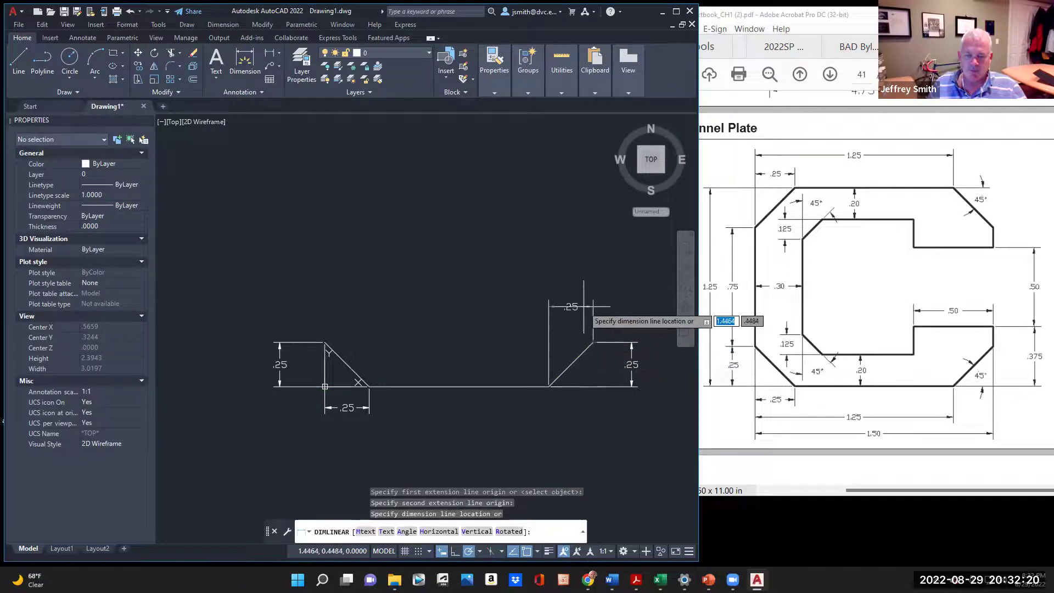
{"action": "left_click", "coordinate": [583, 308]}
{"action": "left_click", "coordinate": [584, 308]}
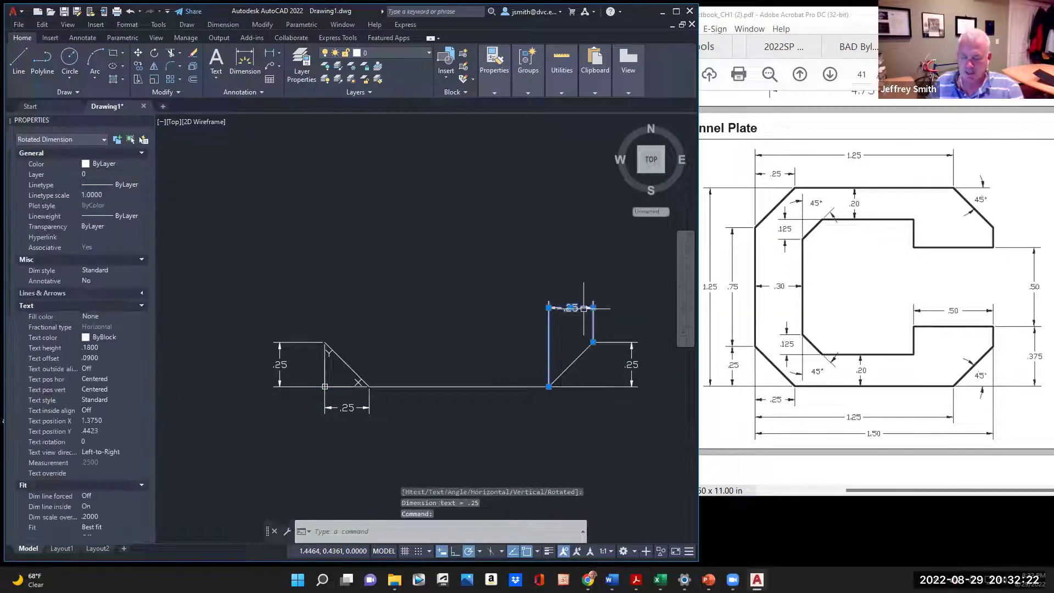
{"action": "key", "text": "Delete"}
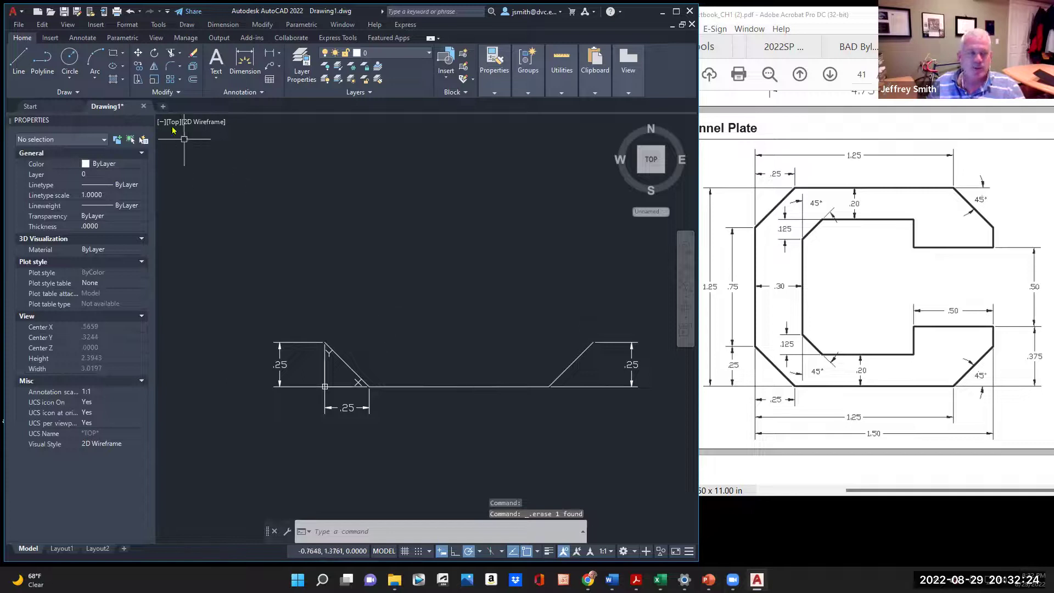
Step: Dimension the horizontal distance from the left diagonal's upper endpoint to the right diagonal's lower endpoint, placing it below the .25 dimension
{"action": "left_click", "coordinate": [245, 59]}
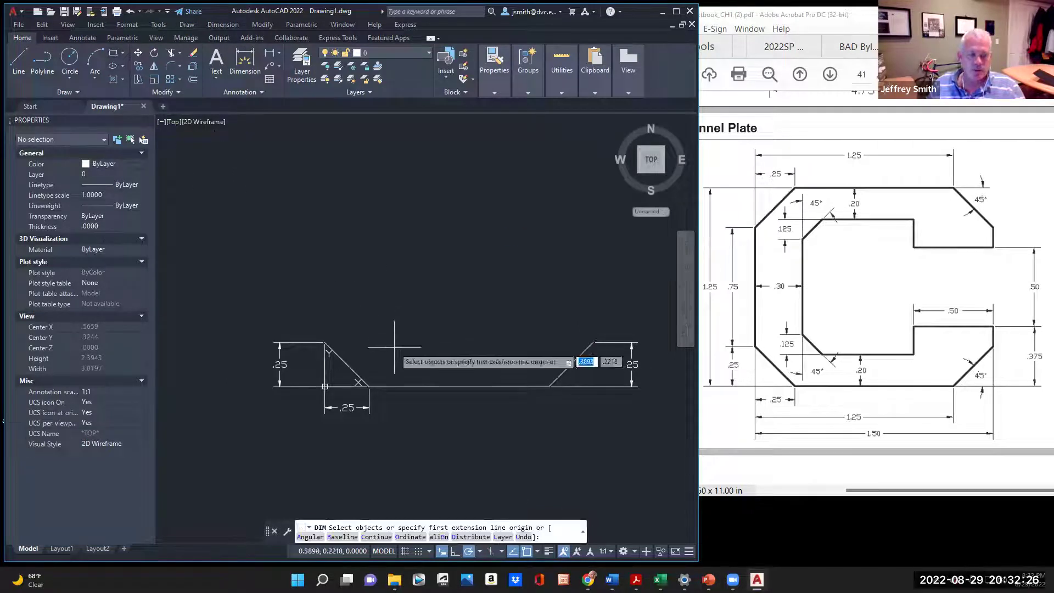
{"action": "left_click", "coordinate": [326, 341]}
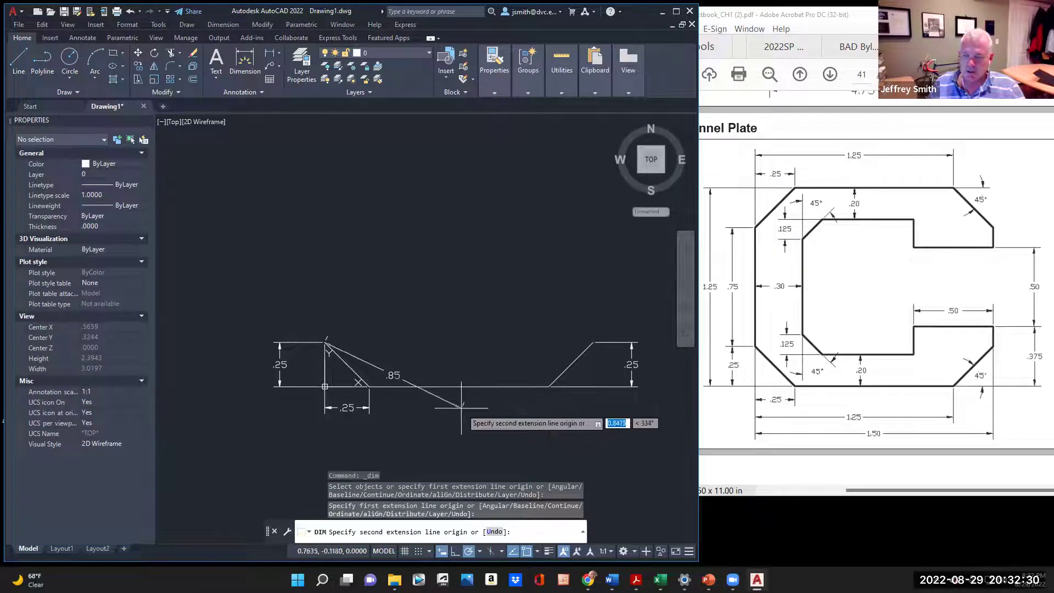
{"action": "left_click", "coordinate": [548, 386]}
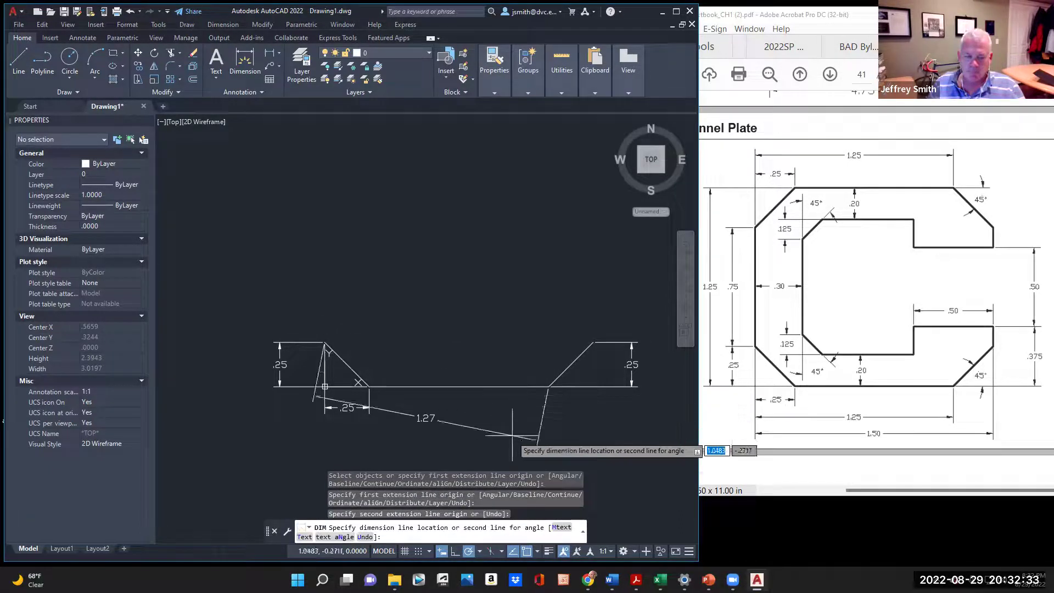
{"action": "left_click", "coordinate": [569, 436]}
{"action": "key", "text": "Return"}
Step: Dimension the overall width between the two diagonals' upper endpoints, placing the dimension below the other horizontal dimensions
{"action": "left_click", "coordinate": [235, 62]}
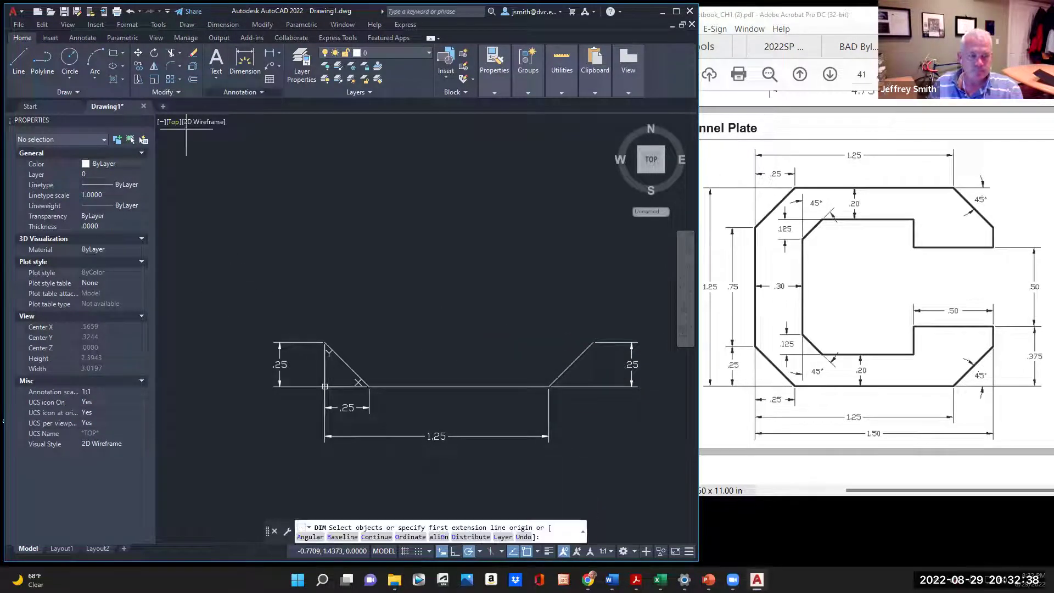
{"action": "left_click", "coordinate": [325, 342]}
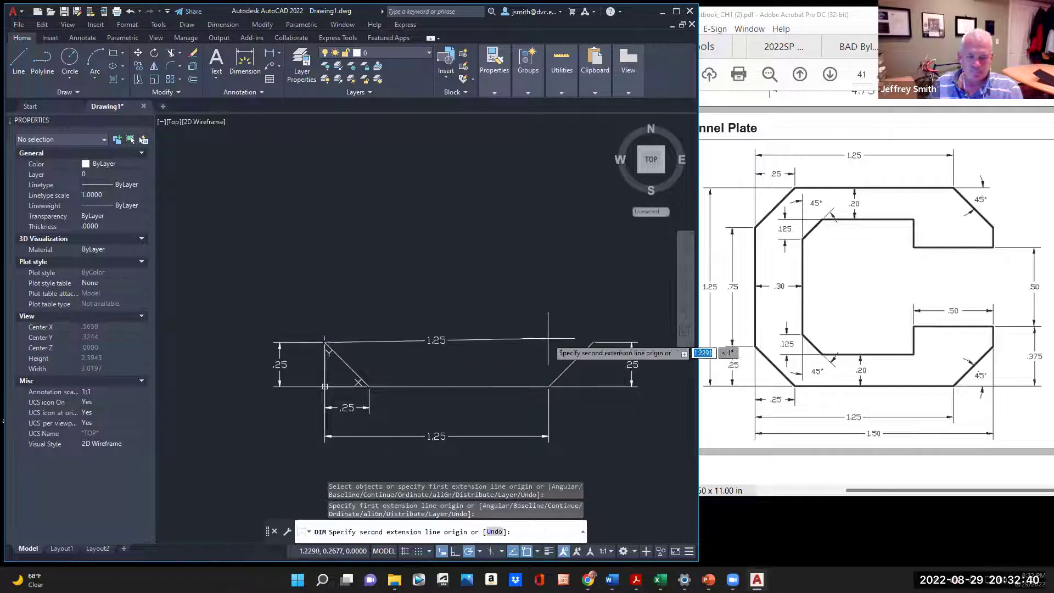
{"action": "left_click", "coordinate": [593, 342]}
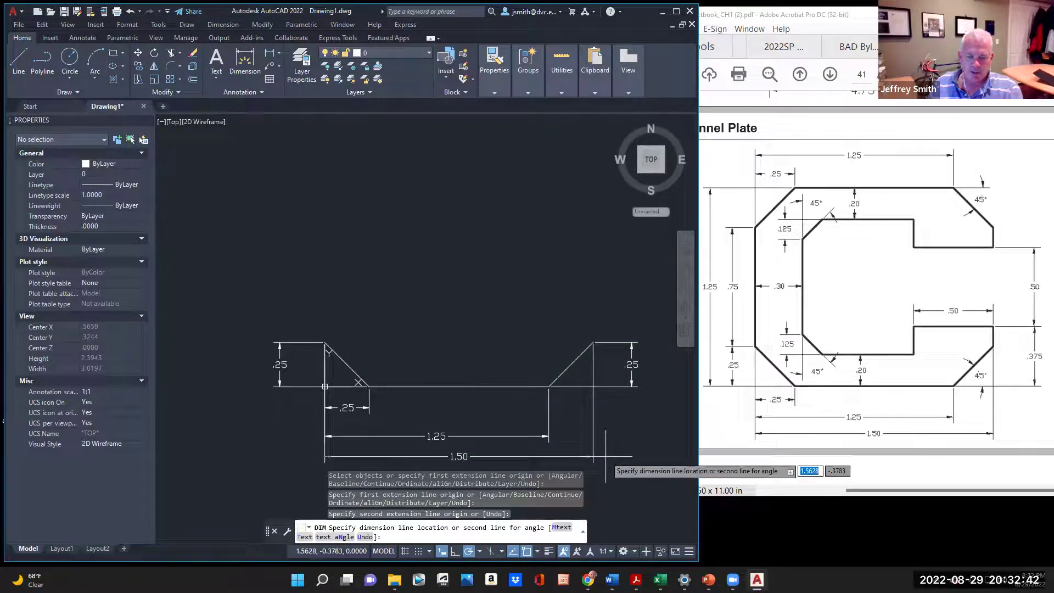
{"action": "left_click", "coordinate": [606, 461]}
{"action": "left_click", "coordinate": [538, 330]}
{"action": "key", "text": "Escape"}
{"action": "left_click", "coordinate": [537, 328]}
{"action": "left_click", "coordinate": [608, 399]}
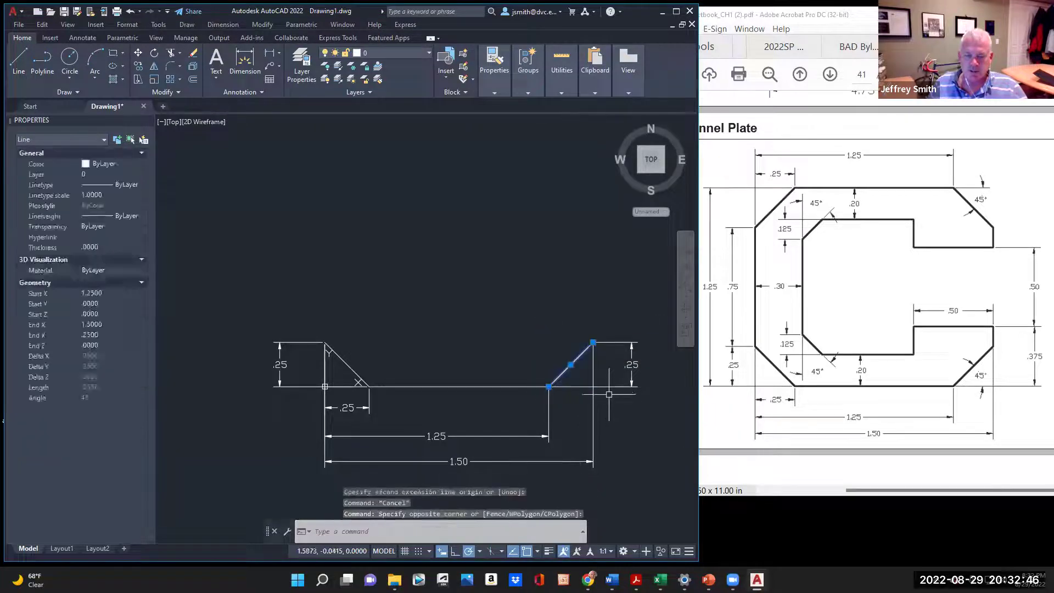
{"action": "key", "text": "Escape"}
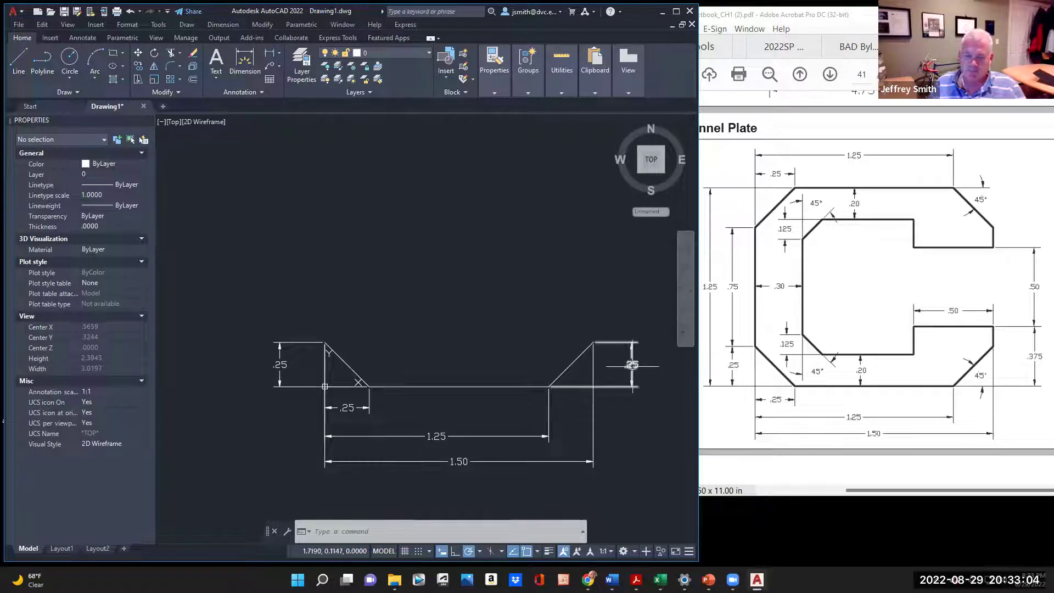
Step: Draw a line from the right diagonal's upper endpoint .125 straight up and .5 horizontally to the left
{"action": "left_click", "coordinate": [11, 60]}
{"action": "left_click", "coordinate": [593, 342]}
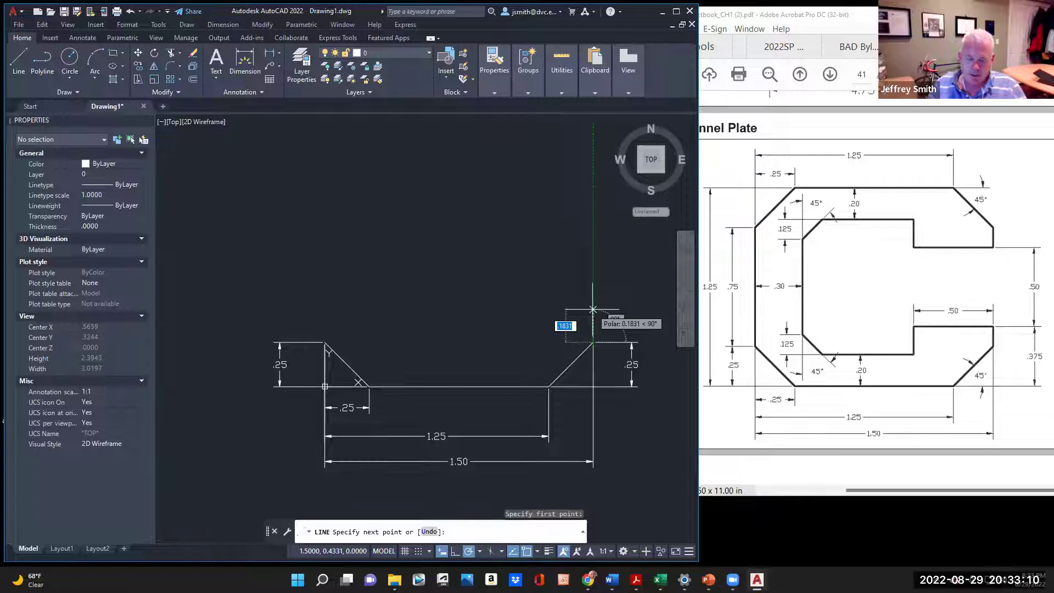
{"action": "type", "text": ".2"}
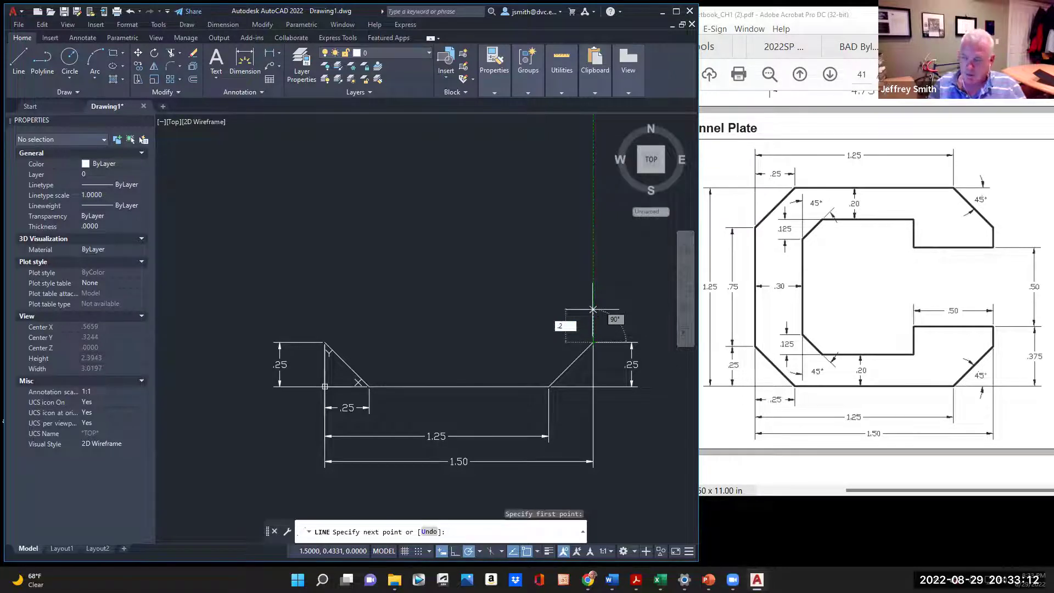
{"action": "type", "text": "125"}
{"action": "key", "text": "Return"}
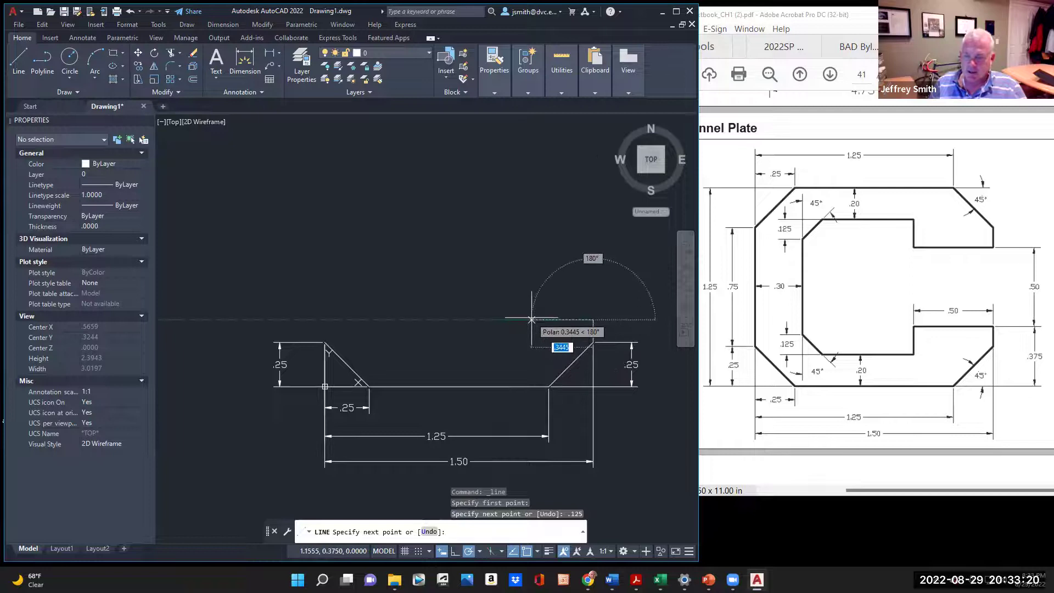
{"action": "type", "text": ".5"}
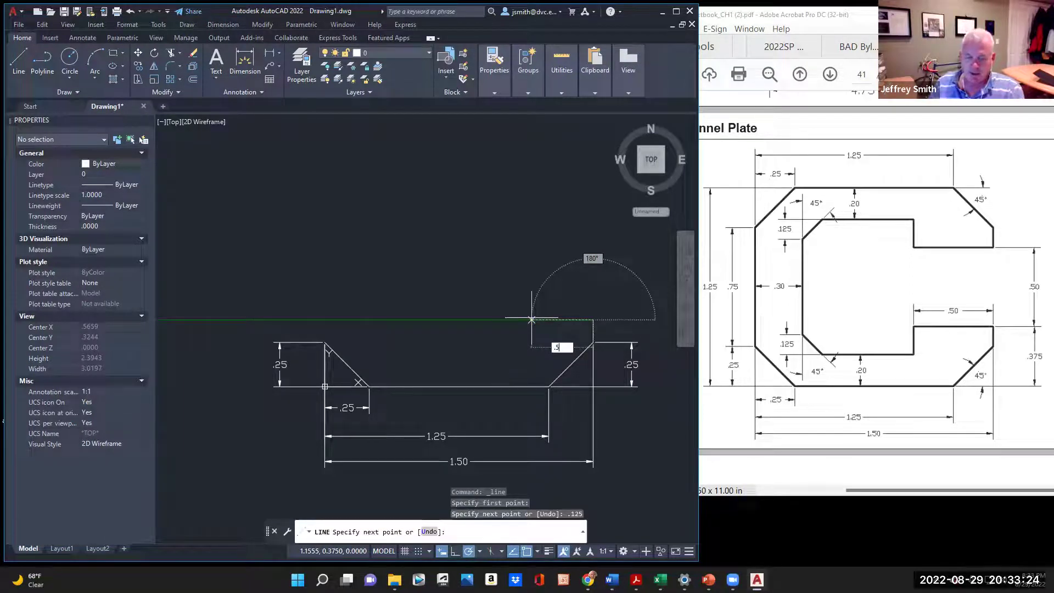
{"action": "key", "text": "Return"}
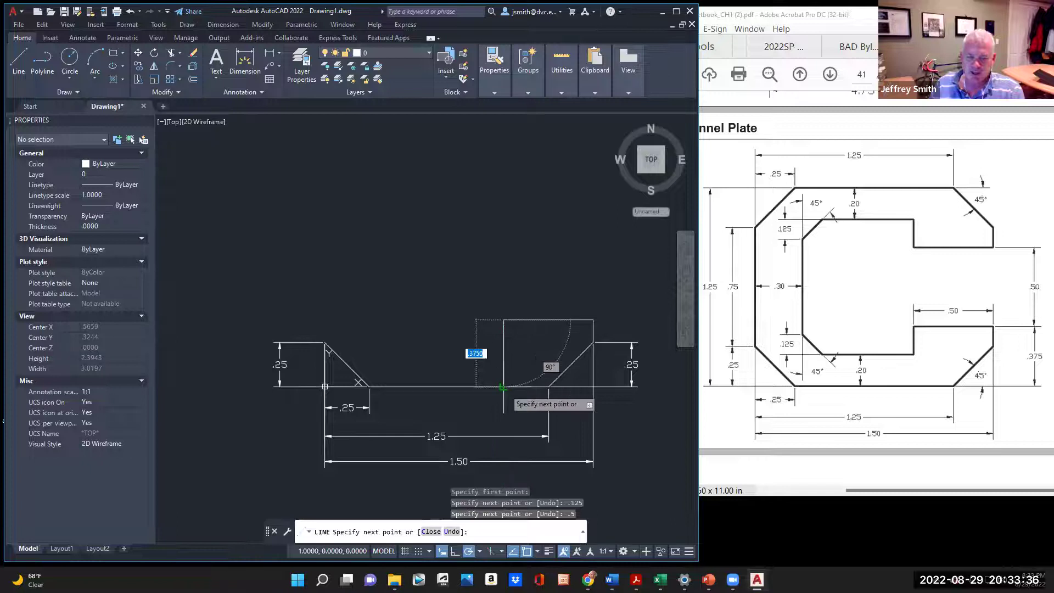
Step: Continue the line down to the base line and .2 back up as construction, and erase the full-height vertical segment
{"action": "left_click", "coordinate": [502, 388]}
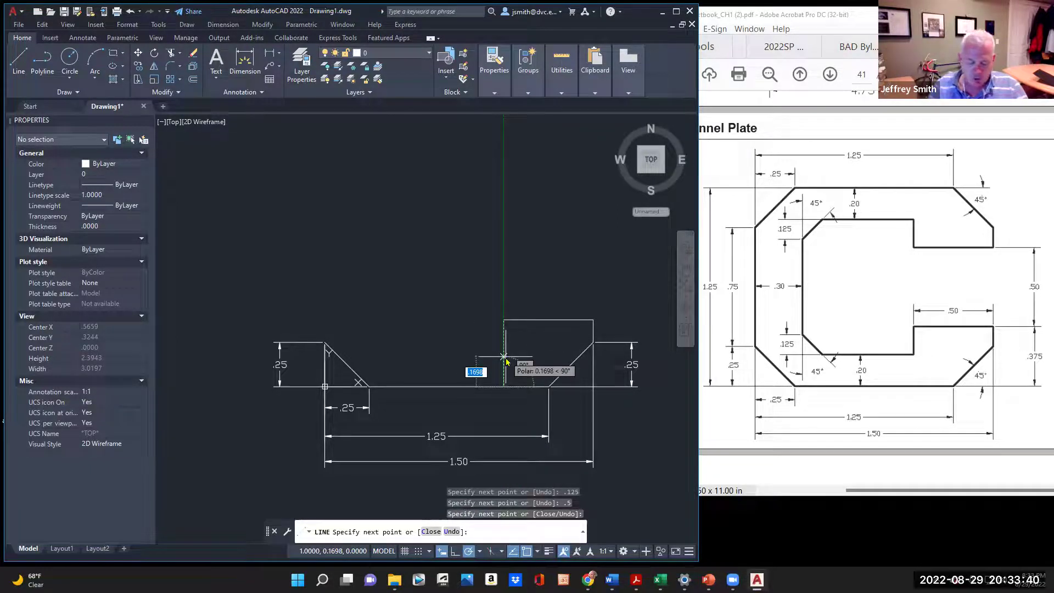
{"action": "type", "text": ".2"}
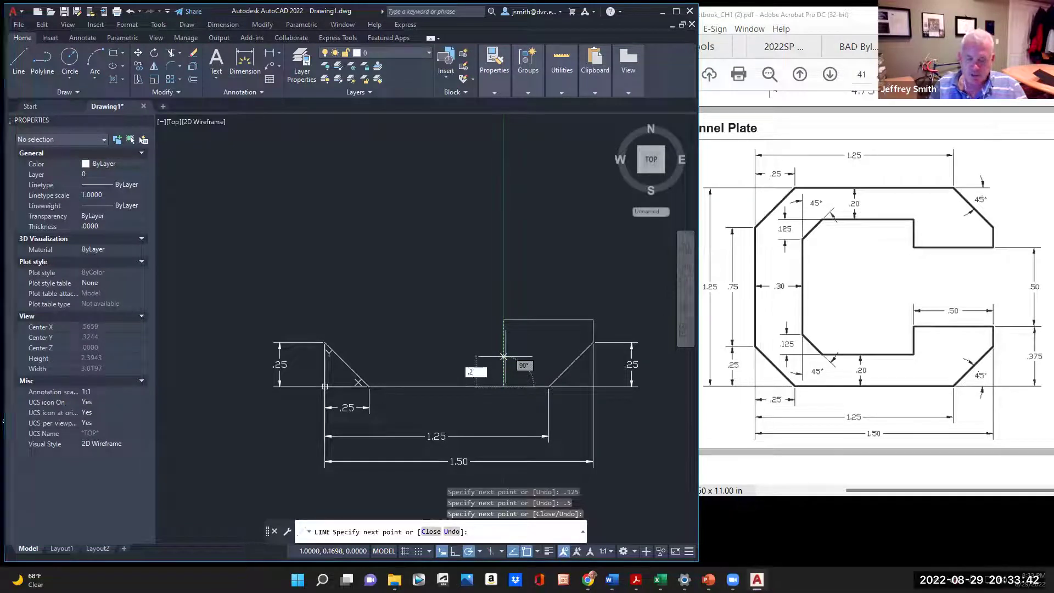
{"action": "key", "text": "Return"}
{"action": "key", "text": "Escape"}
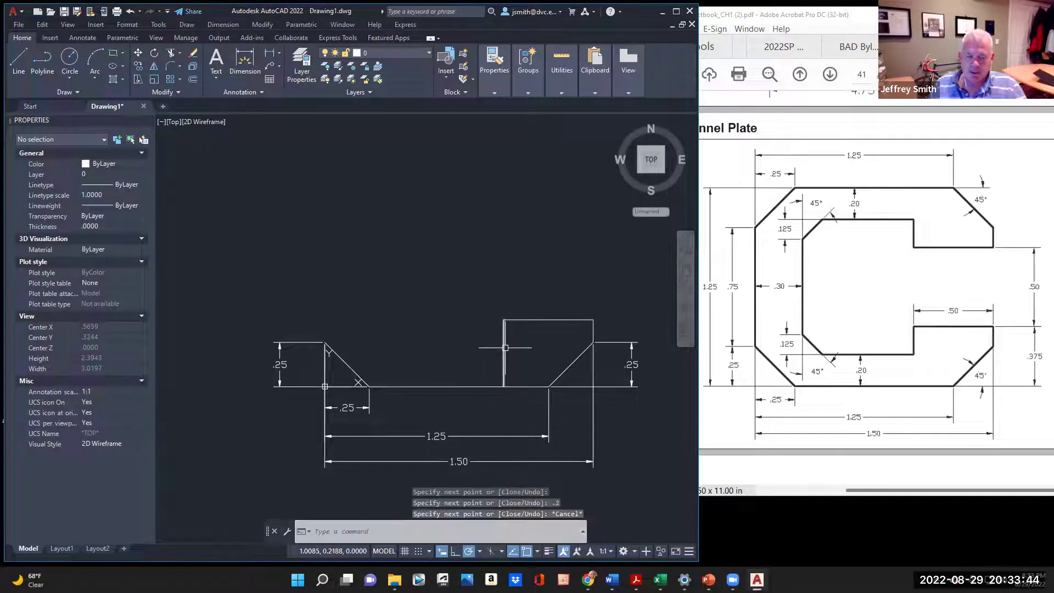
{"action": "key", "text": "Escape"}
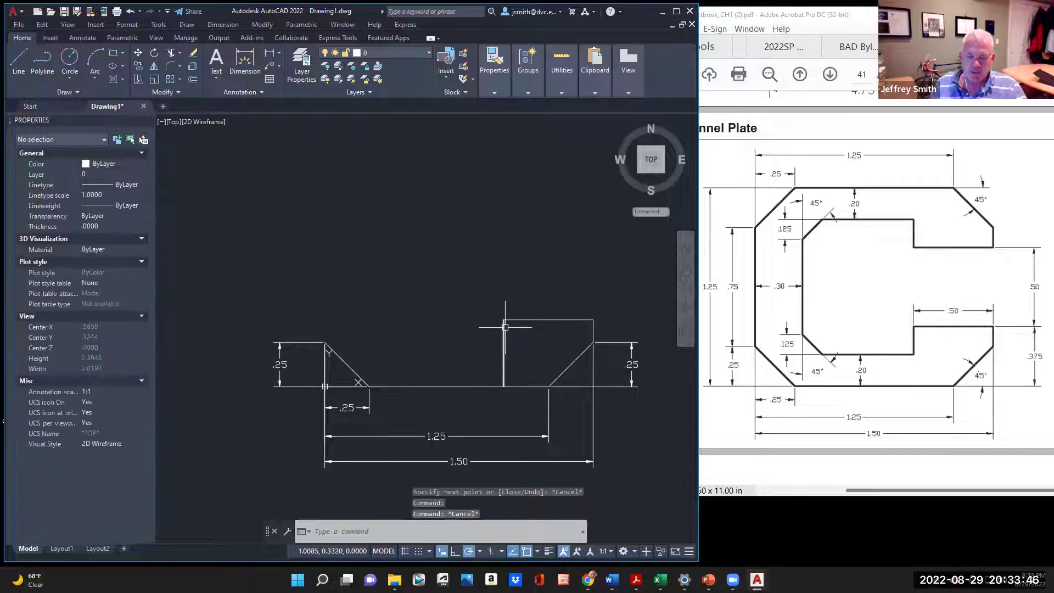
{"action": "left_click", "coordinate": [505, 327]}
{"action": "key", "text": "Delete"}
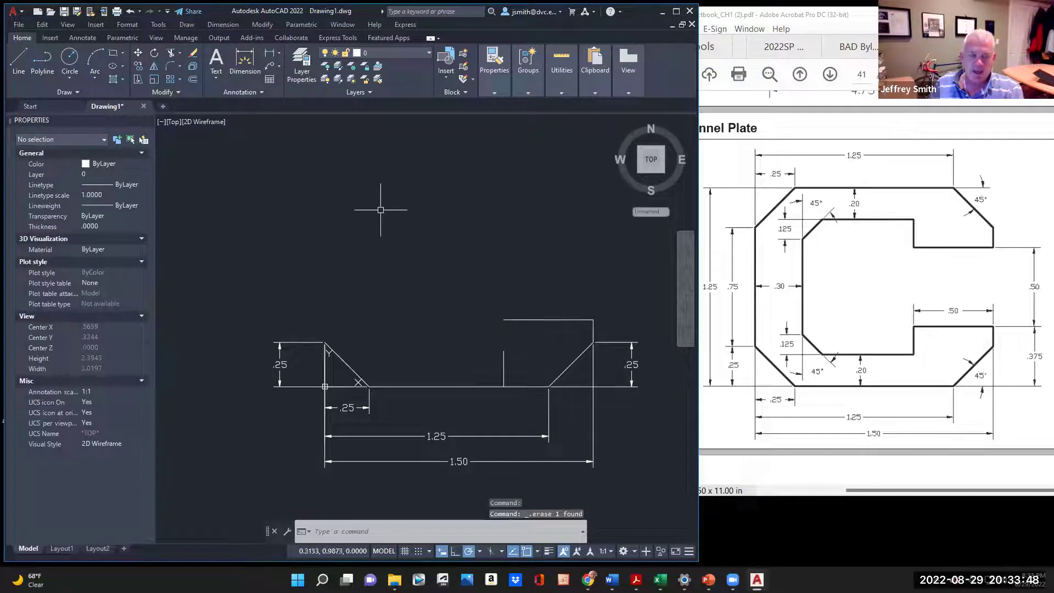
Step: Draw a vertical line from the .5 line's left end down to the .2 construction line's upper end, and erase the construction line
{"action": "left_click", "coordinate": [19, 59]}
{"action": "scroll", "coordinate": [511, 356], "scroll_direction": "up", "scroll_amount": 2}
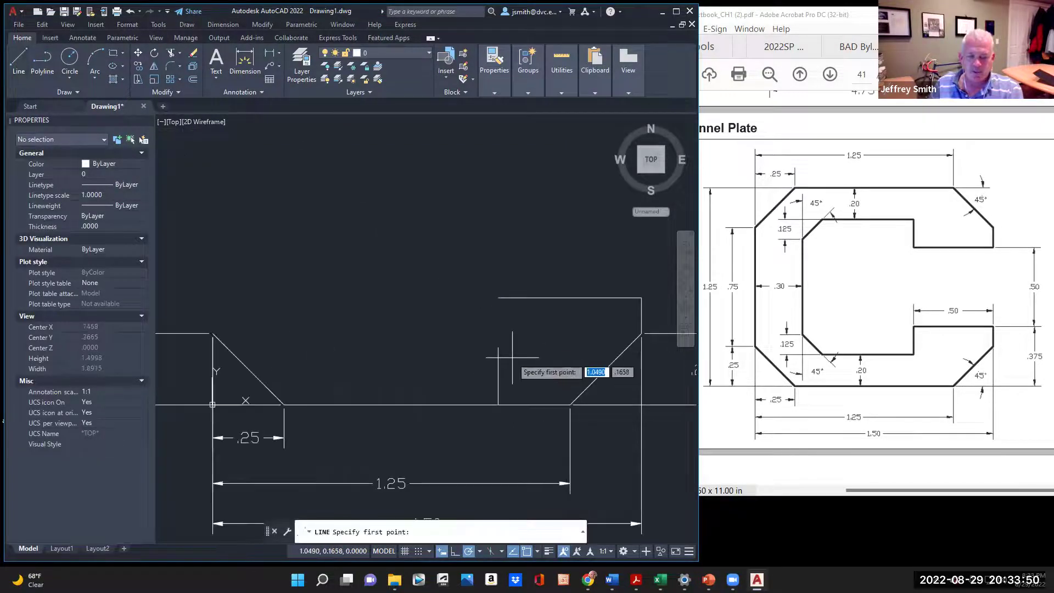
{"action": "left_click", "coordinate": [498, 298]}
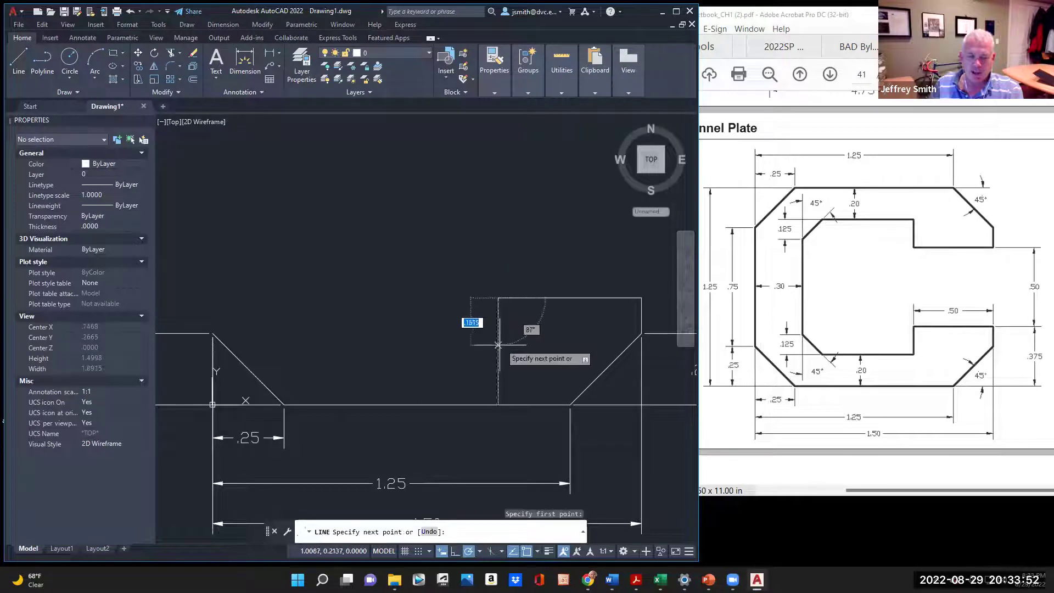
{"action": "key", "text": "Escape"}
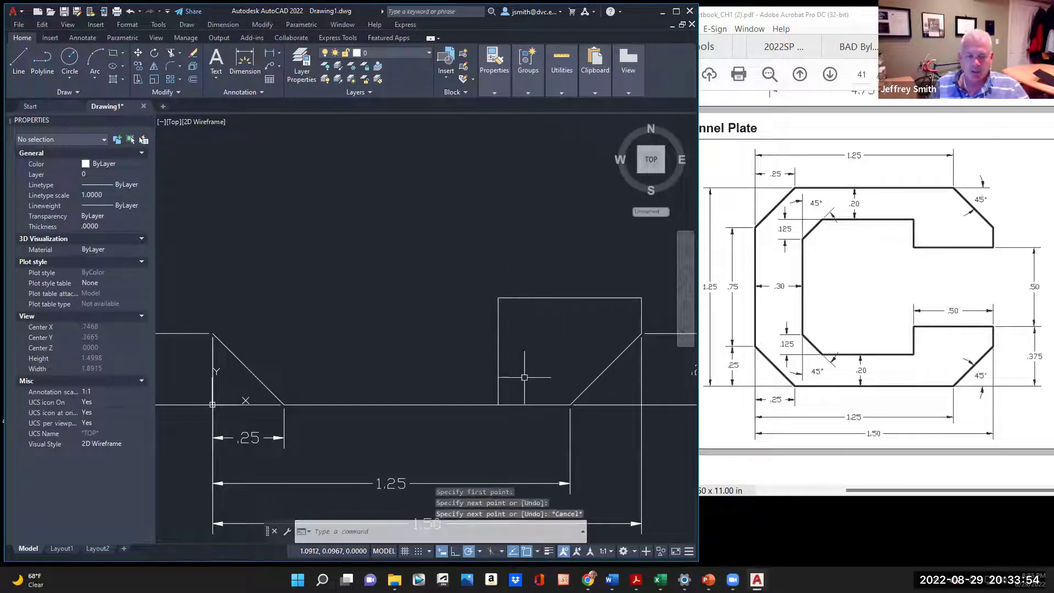
{"action": "scroll", "coordinate": [524, 377], "scroll_direction": "down", "scroll_amount": 1}
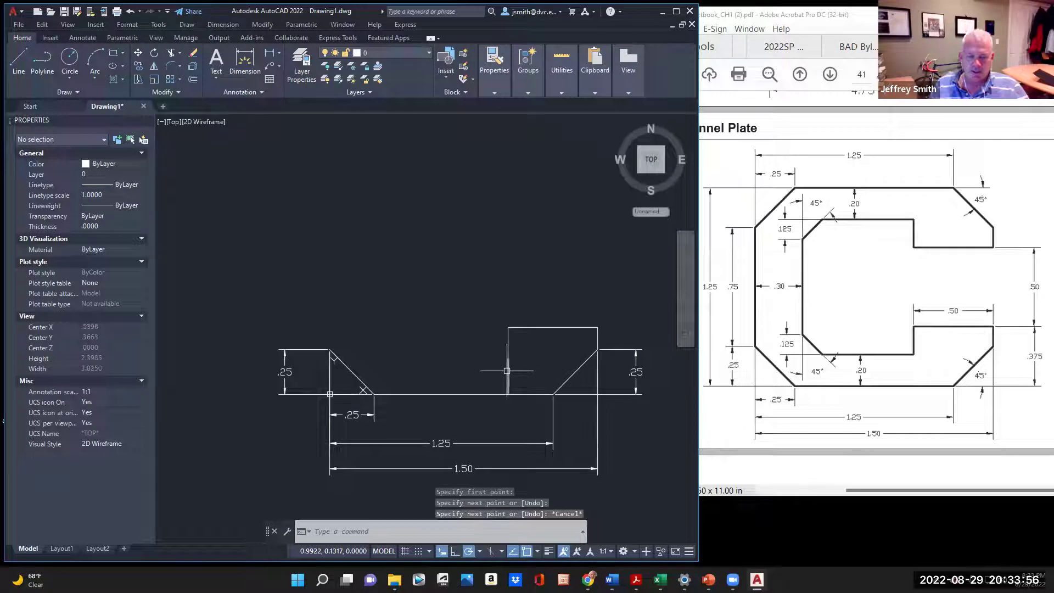
{"action": "left_click", "coordinate": [507, 371]}
{"action": "key", "text": "Delete"}
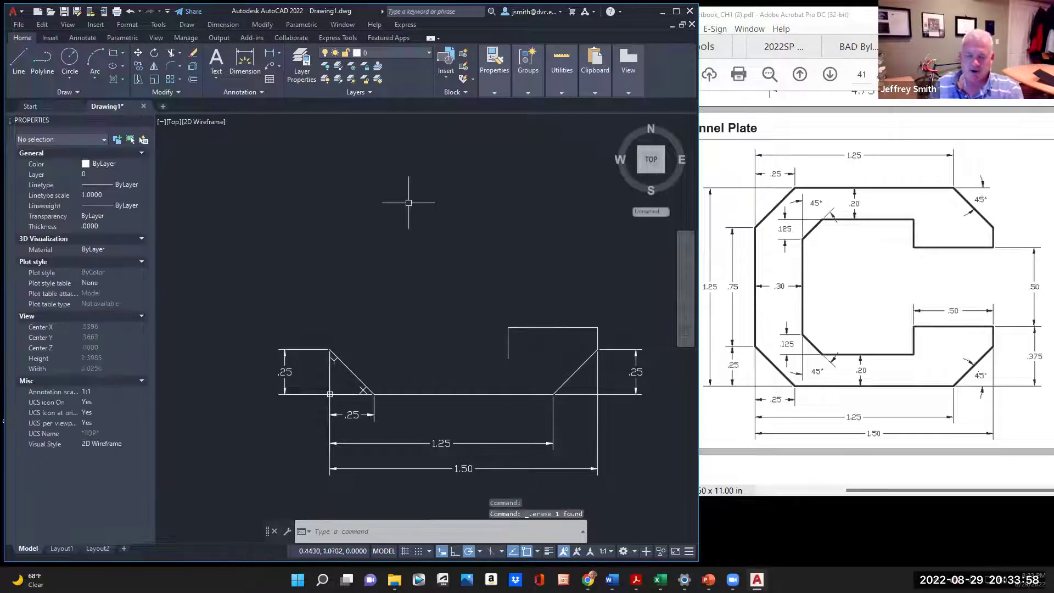
Step: Dimension the vertical distance from the short vertical line's lower endpoint to the base line, placing it left of that line
{"action": "left_click", "coordinate": [244, 61]}
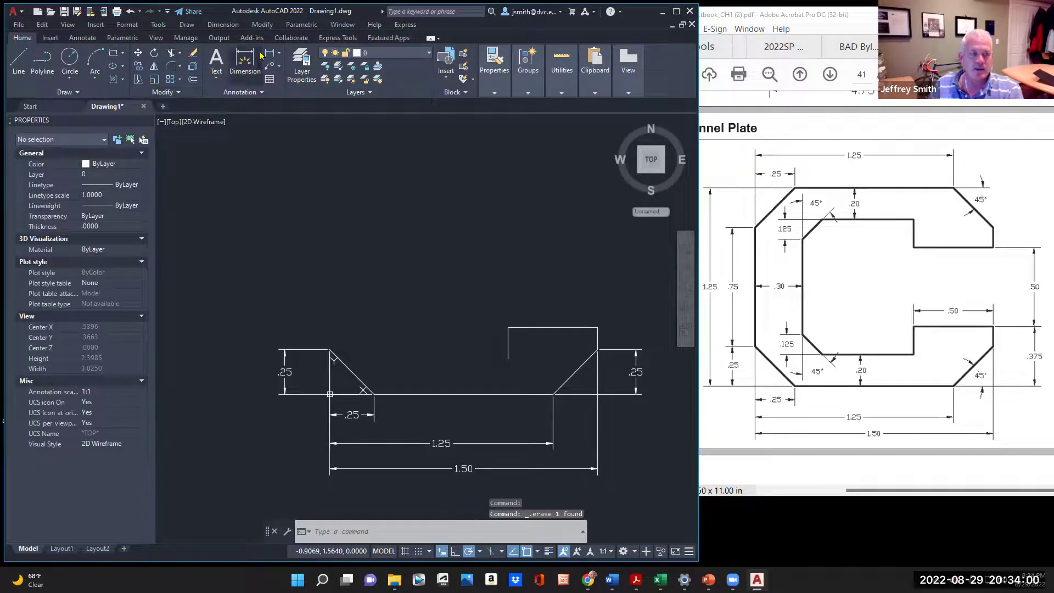
{"action": "left_click", "coordinate": [508, 358]}
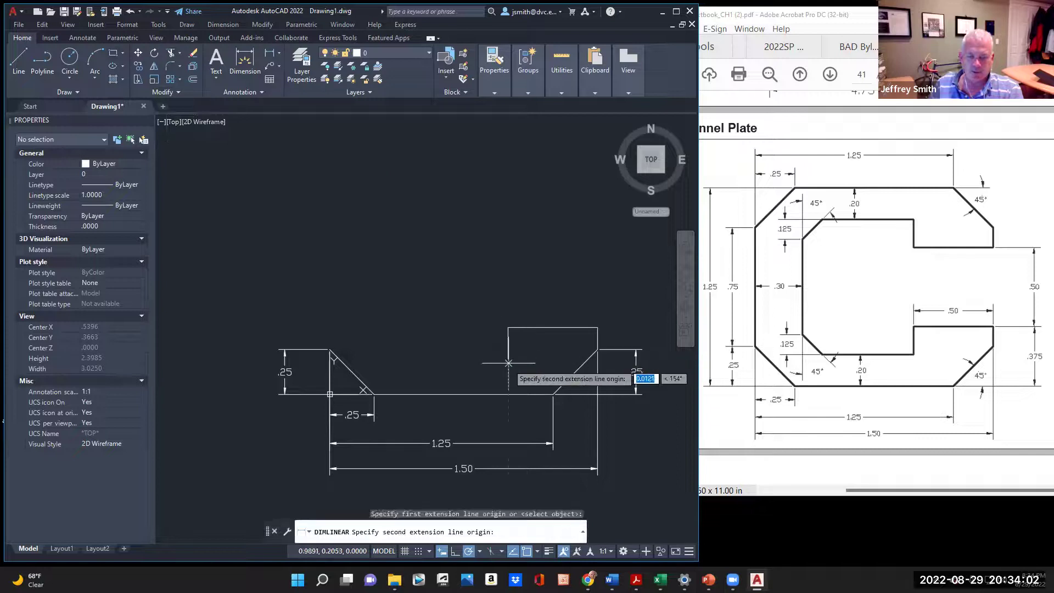
{"action": "left_click", "coordinate": [506, 394]}
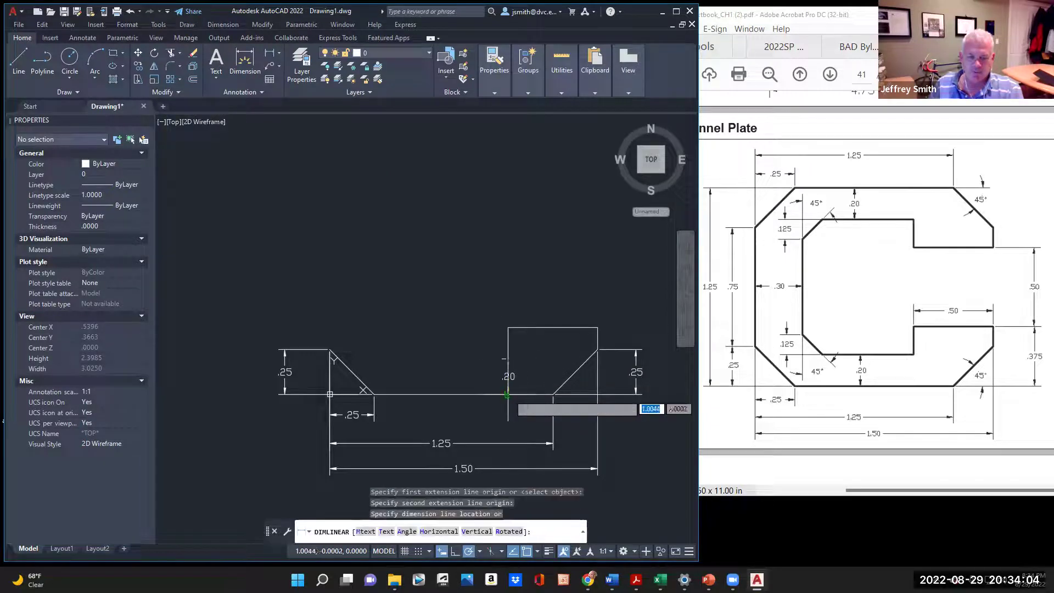
{"action": "left_click", "coordinate": [467, 384]}
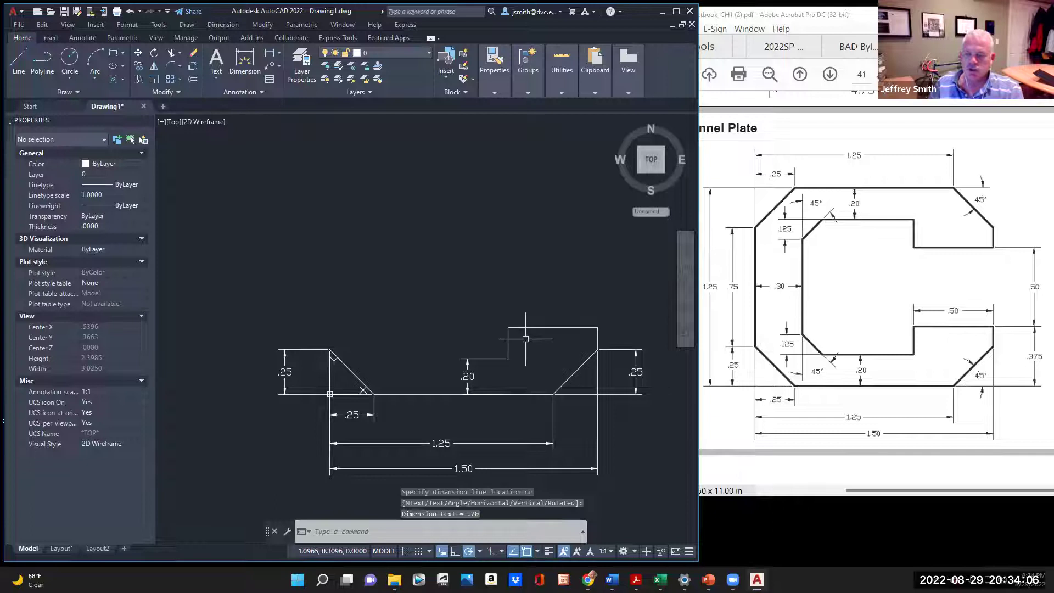
Step: Draw a vertical line .75 long upward from the left diagonal's upper endpoint
{"action": "left_click", "coordinate": [20, 57]}
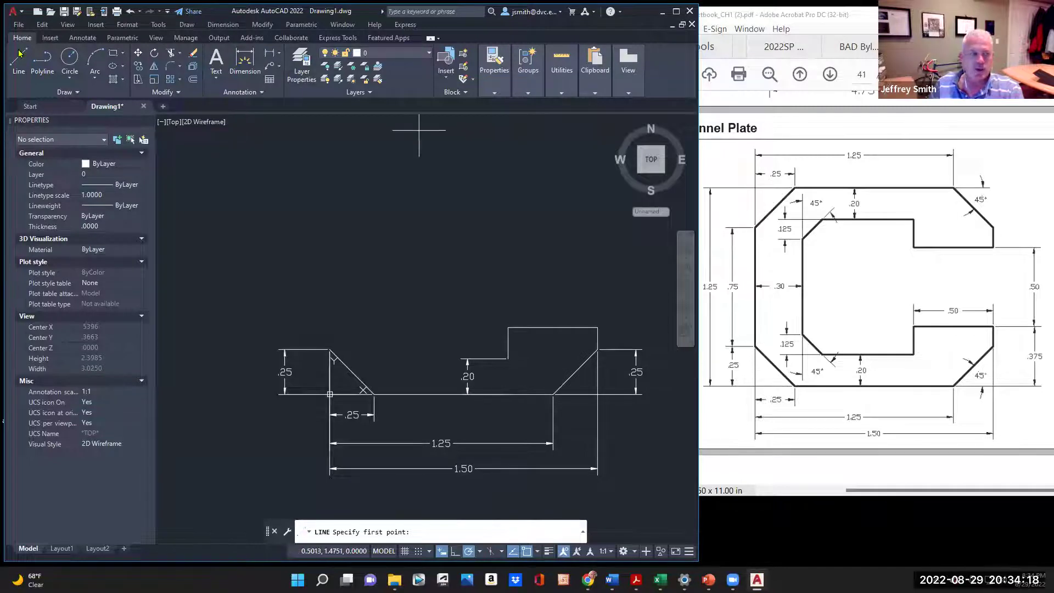
{"action": "key", "text": "Escape"}
{"action": "key", "text": "Return"}
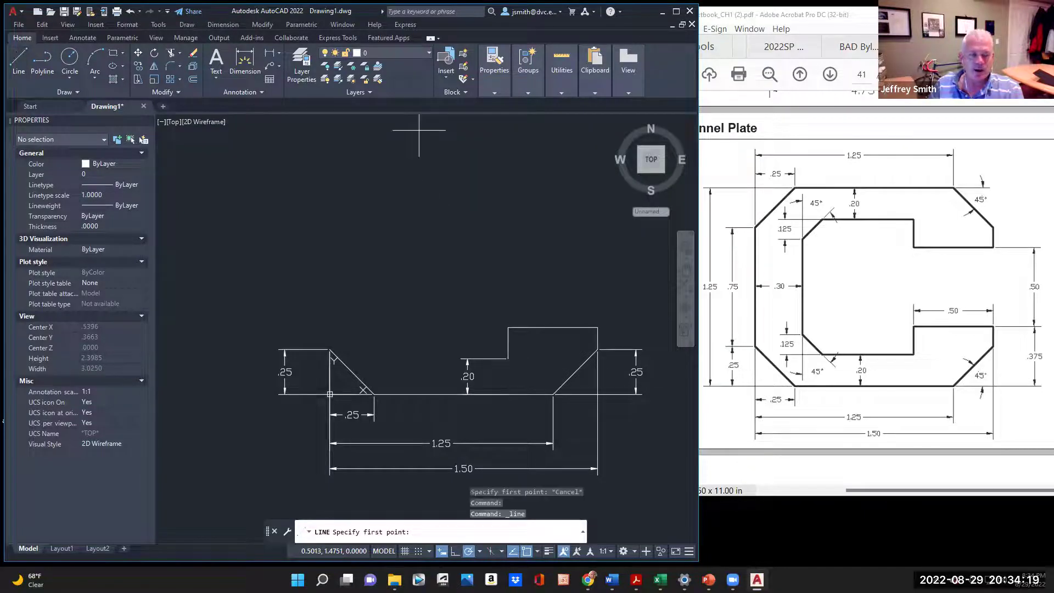
{"action": "left_click", "coordinate": [330, 349]}
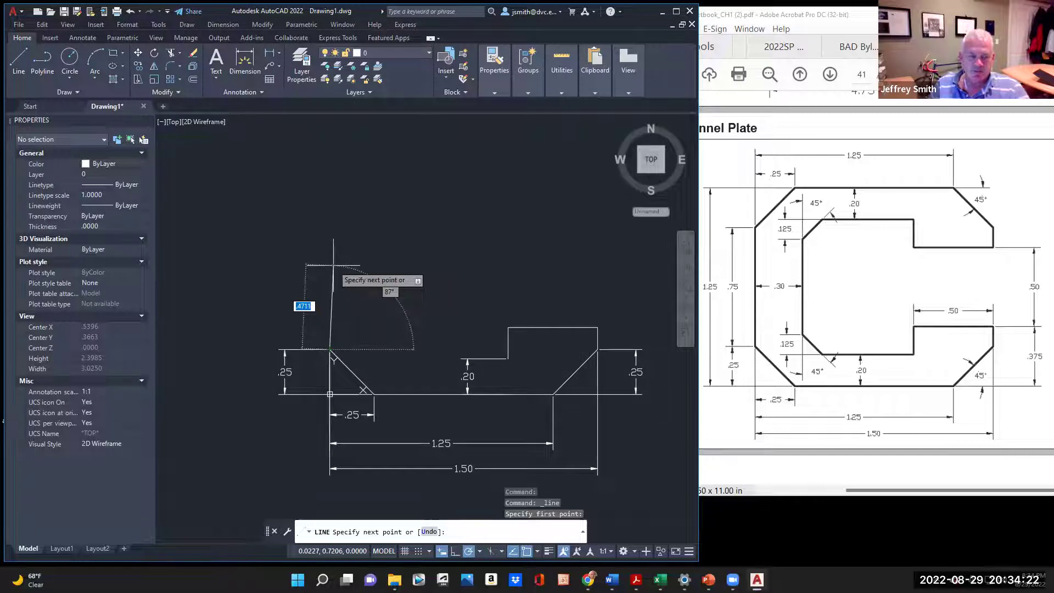
{"action": "type", "text": "."}
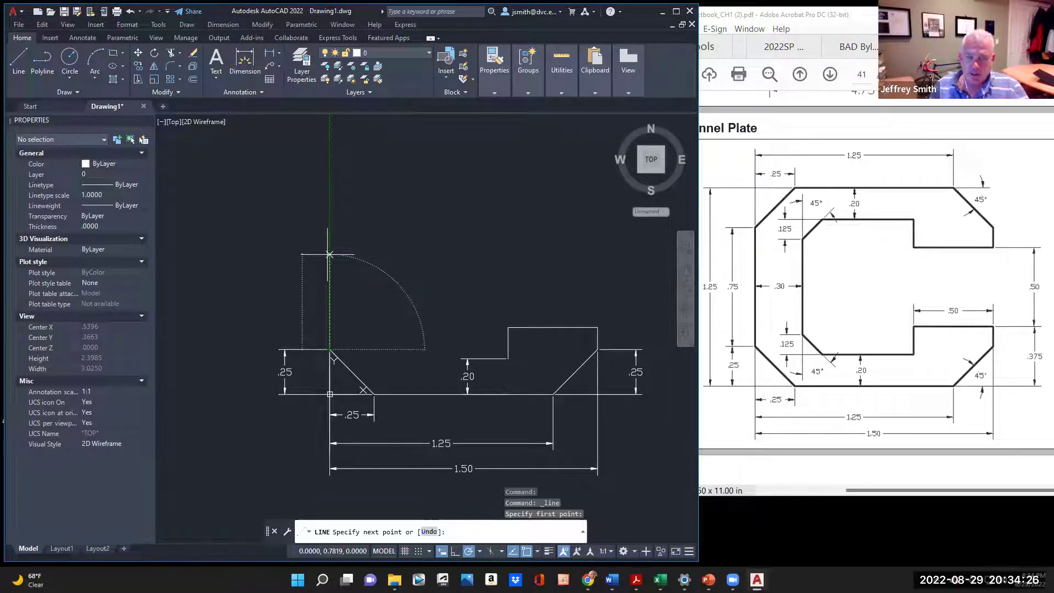
{"action": "type", "text": "75"}
{"action": "key", "text": "Return"}
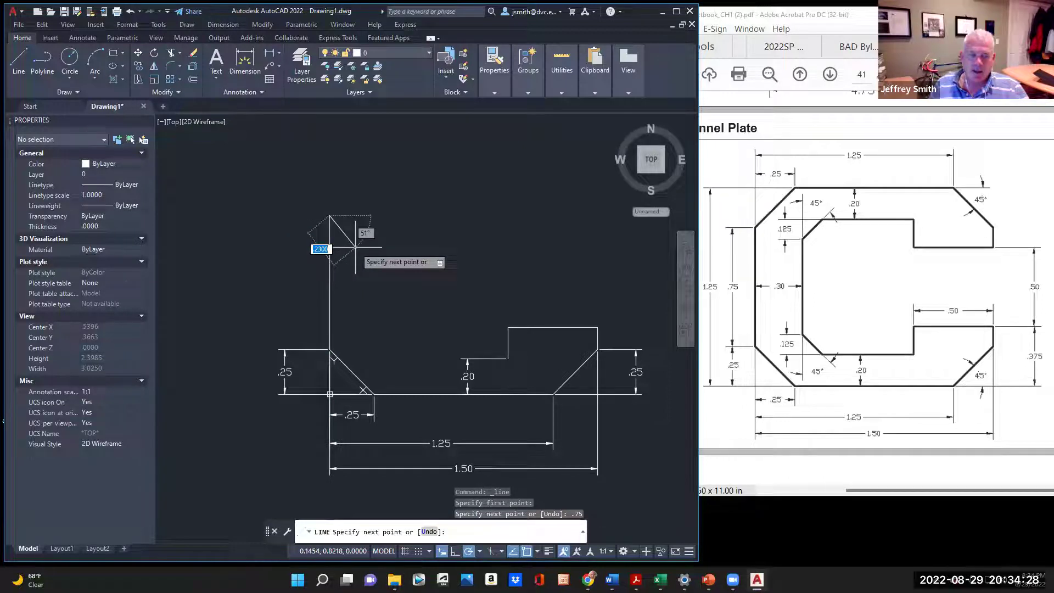
Step: Build the upper-left chamfer with construction lines .25 up and .25 right, draw the diagonal back to the .75 line's top, and erase the construction lines
{"action": "scroll", "coordinate": [360, 251], "scroll_direction": "down", "scroll_amount": 2}
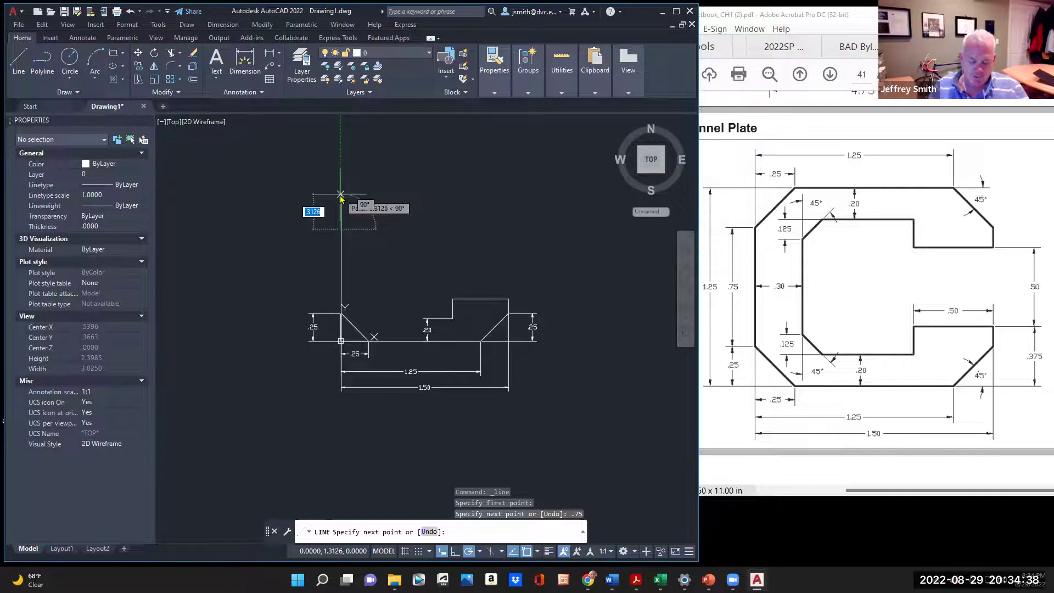
{"action": "type", "text": "."}
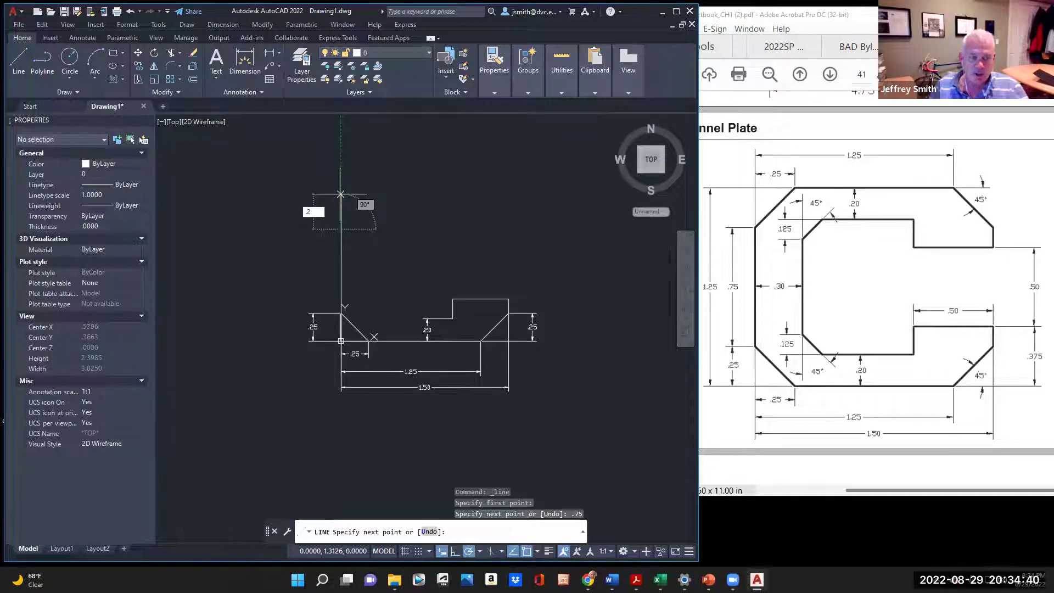
{"action": "type", "text": "25"}
{"action": "key", "text": "Return"}
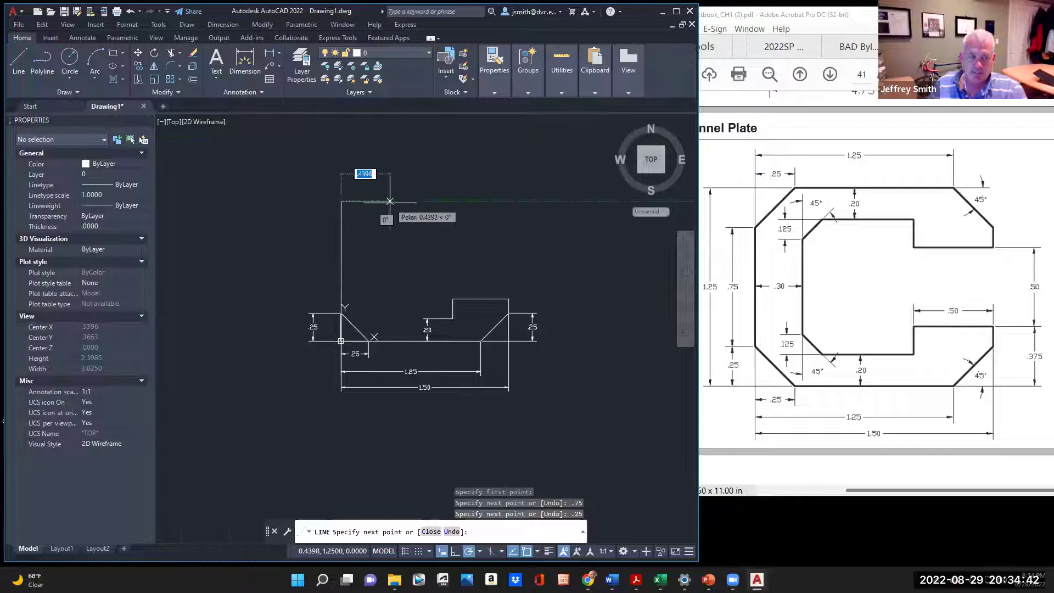
{"action": "type", "text": ".25"}
{"action": "key", "text": "Return"}
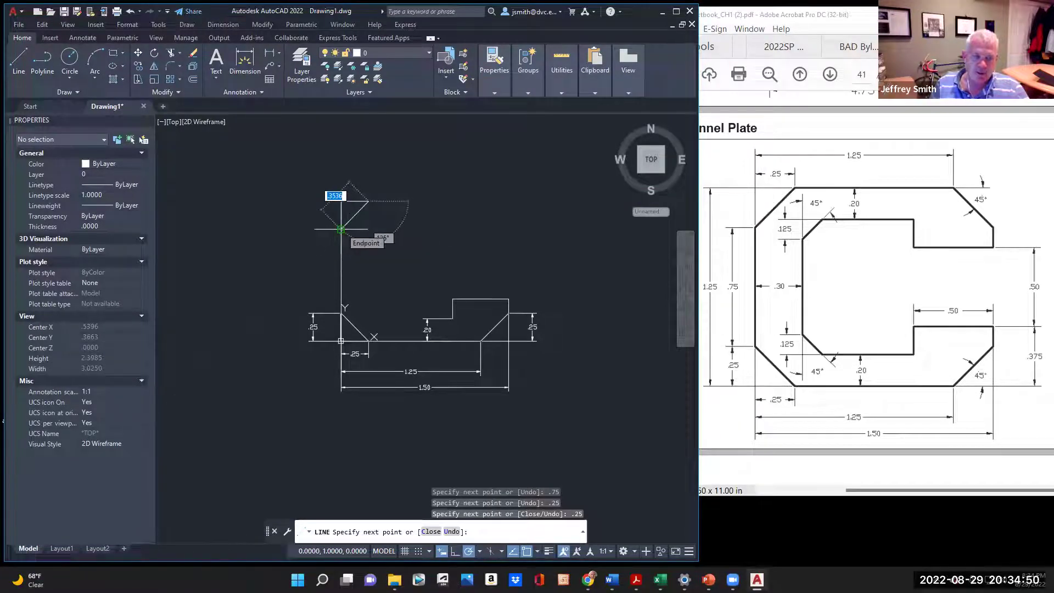
{"action": "left_click", "coordinate": [341, 228]}
{"action": "key", "text": "Escape"}
{"action": "left_click", "coordinate": [347, 199]}
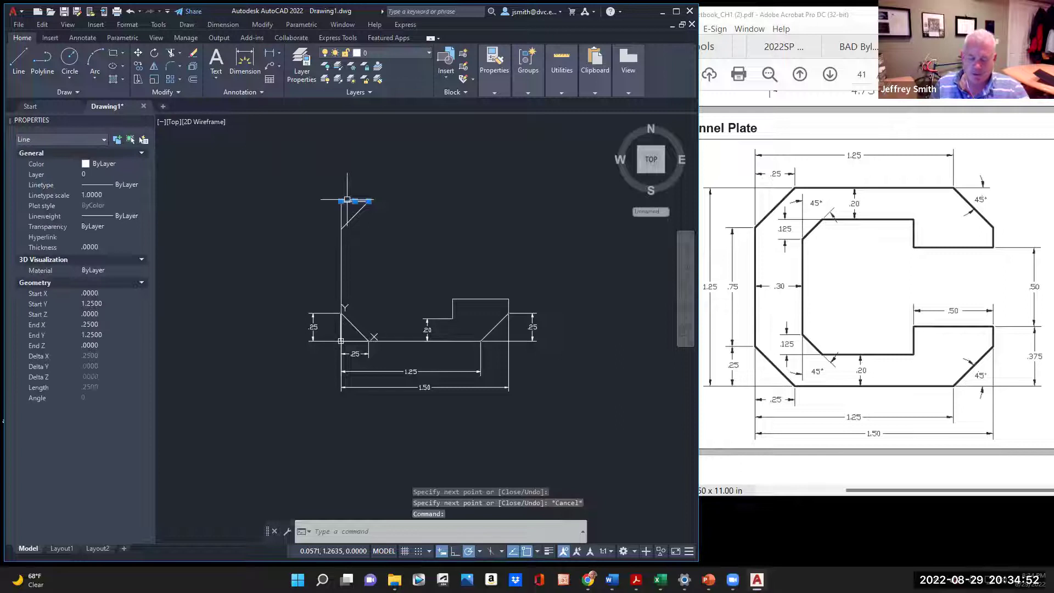
{"action": "key", "text": "Delete"}
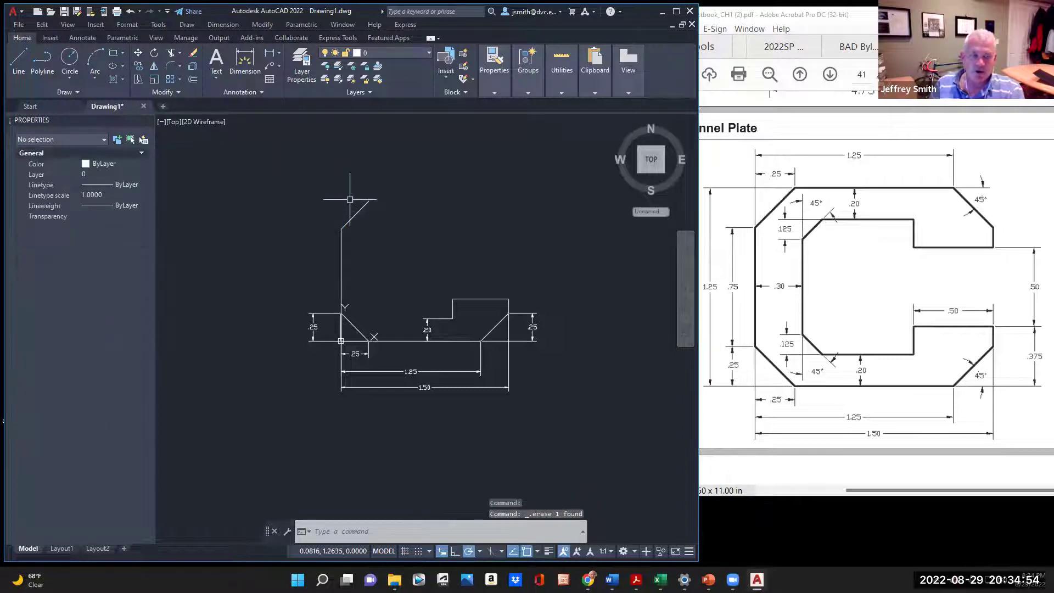
Step: Dimension the left vertical line's length, aligning the dimension with the left diagonal's height dimension
{"action": "left_click", "coordinate": [245, 55]}
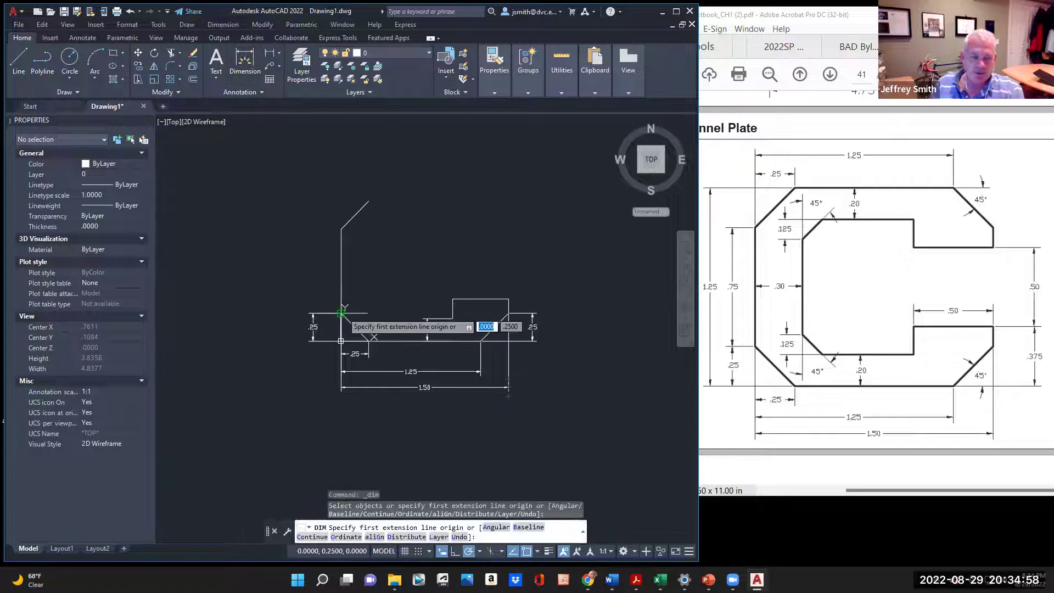
{"action": "scroll", "coordinate": [341, 313], "scroll_direction": "up", "scroll_amount": 2}
{"action": "left_click", "coordinate": [337, 316]}
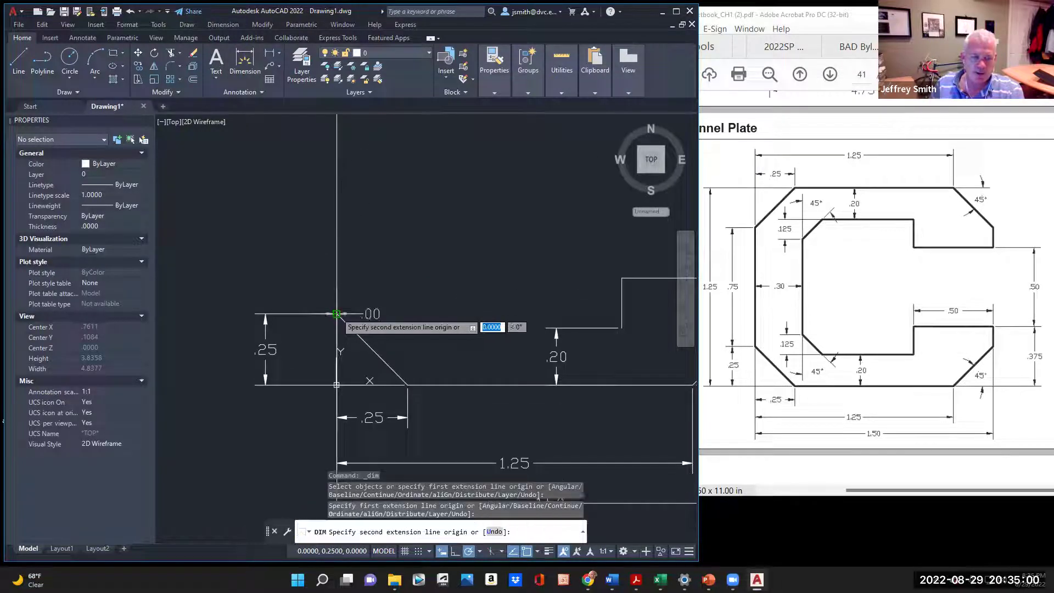
{"action": "left_click", "coordinate": [337, 181]}
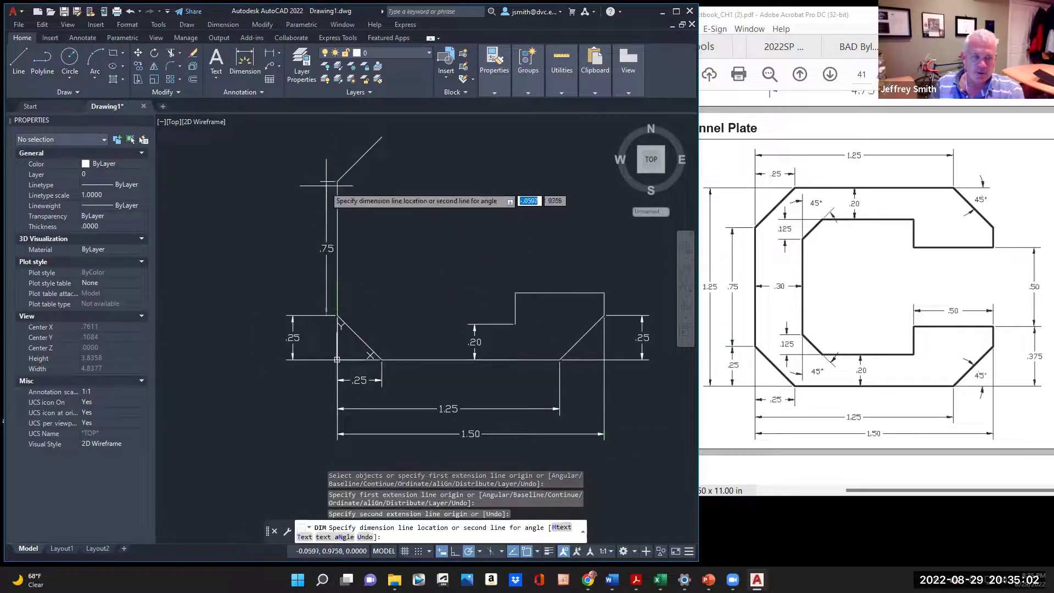
{"action": "left_click", "coordinate": [296, 307]}
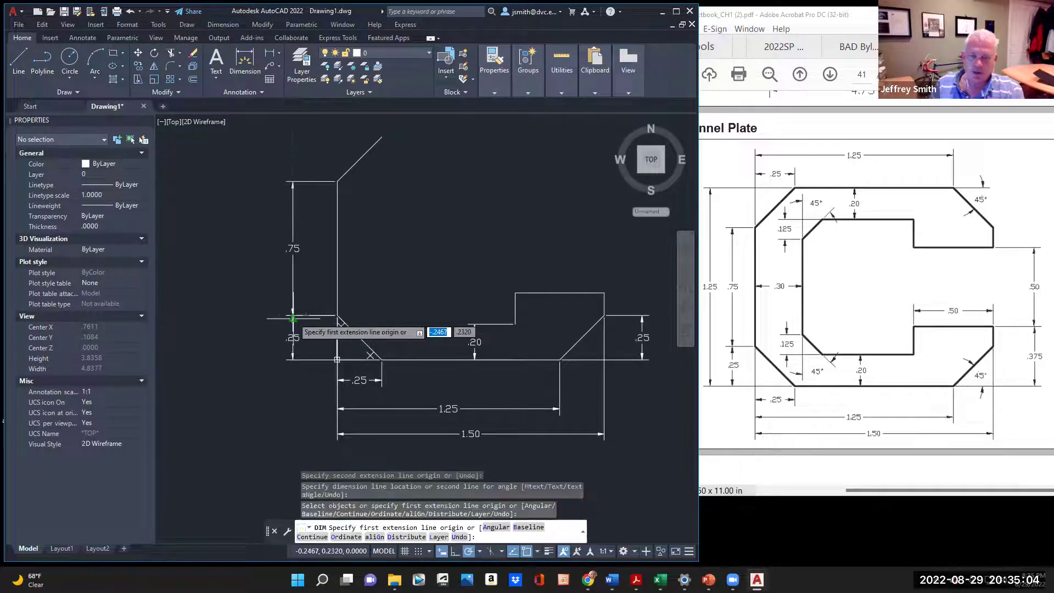
{"action": "scroll", "coordinate": [299, 285], "scroll_direction": "down", "scroll_amount": 2}
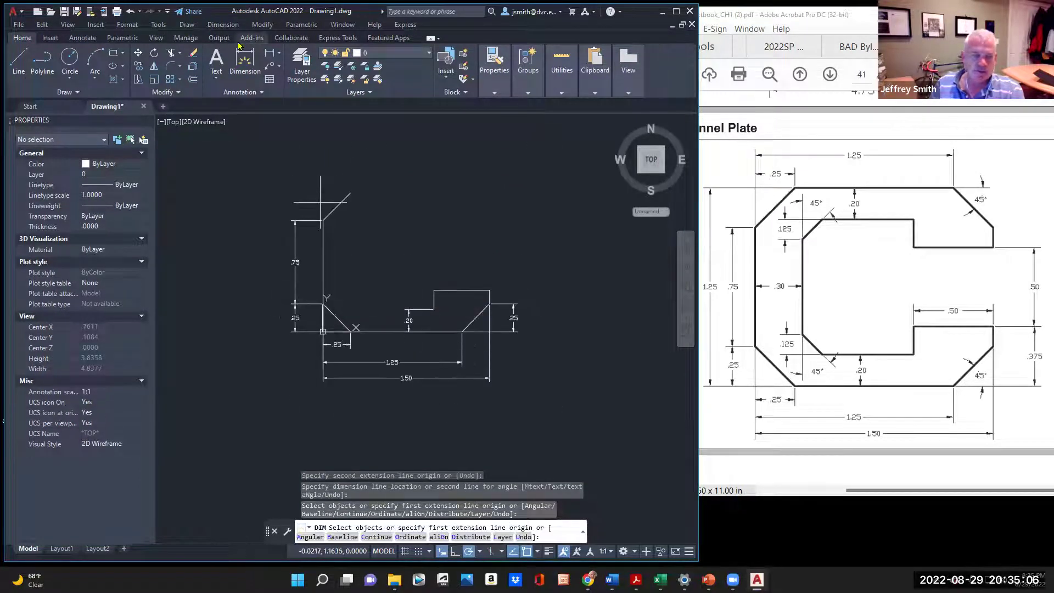
Step: Dimension the overall vertical distance from the base line to the upper-left diagonal's top endpoint, placing it left of the .75 dimension
{"action": "left_click", "coordinate": [245, 62]}
{"action": "scroll", "coordinate": [340, 327], "scroll_direction": "up", "scroll_amount": 4}
{"action": "left_click", "coordinate": [365, 341]}
{"action": "key", "text": "Escape"}
{"action": "left_click", "coordinate": [365, 342]}
{"action": "scroll", "coordinate": [382, 250], "scroll_direction": "down", "scroll_amount": 6}
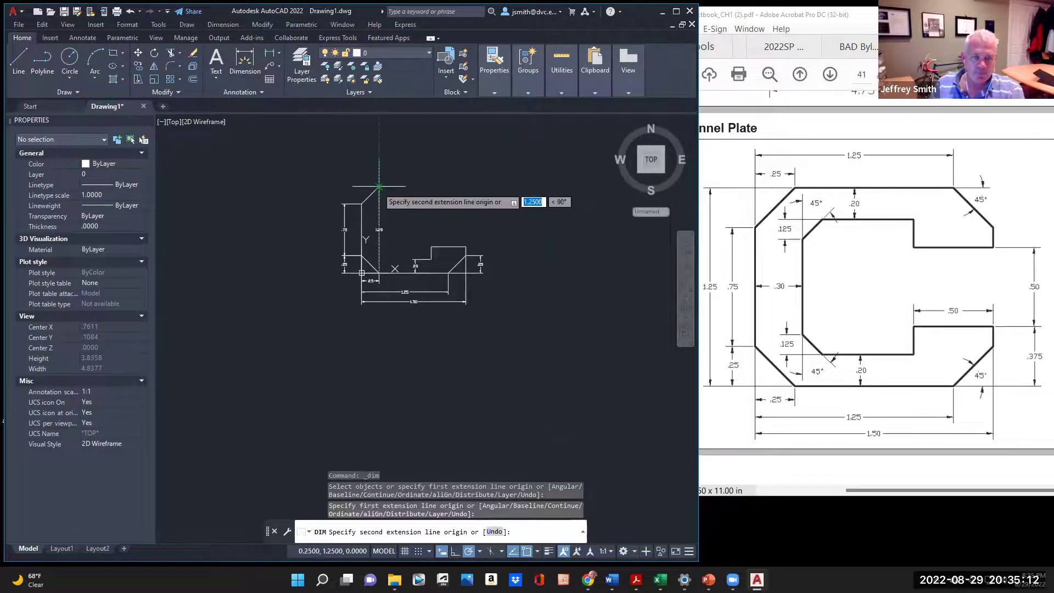
{"action": "scroll", "coordinate": [379, 187], "scroll_direction": "up", "scroll_amount": 3}
{"action": "left_click", "coordinate": [379, 185]}
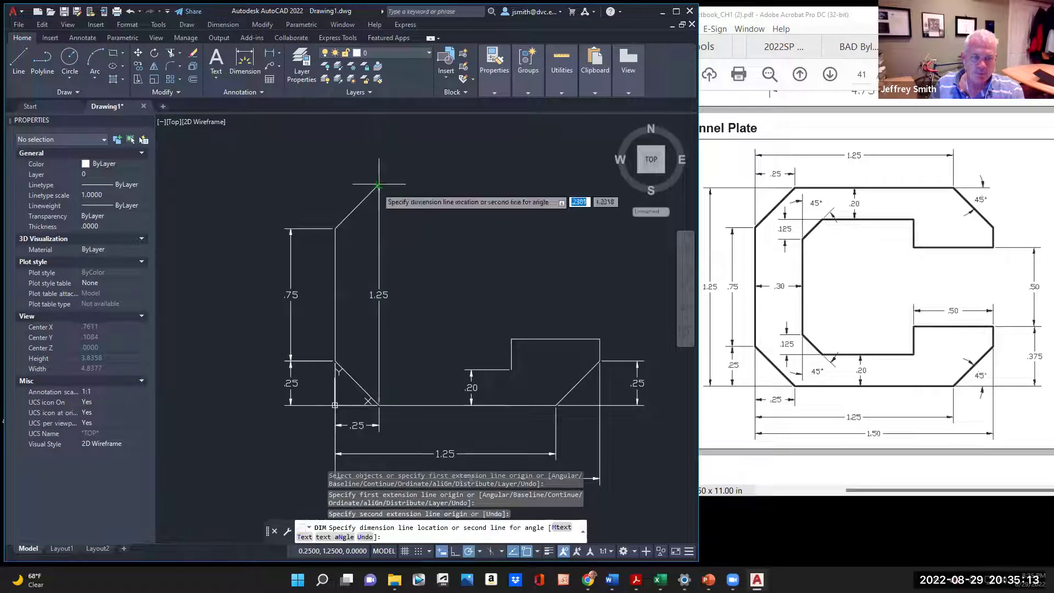
{"action": "left_click", "coordinate": [251, 225]}
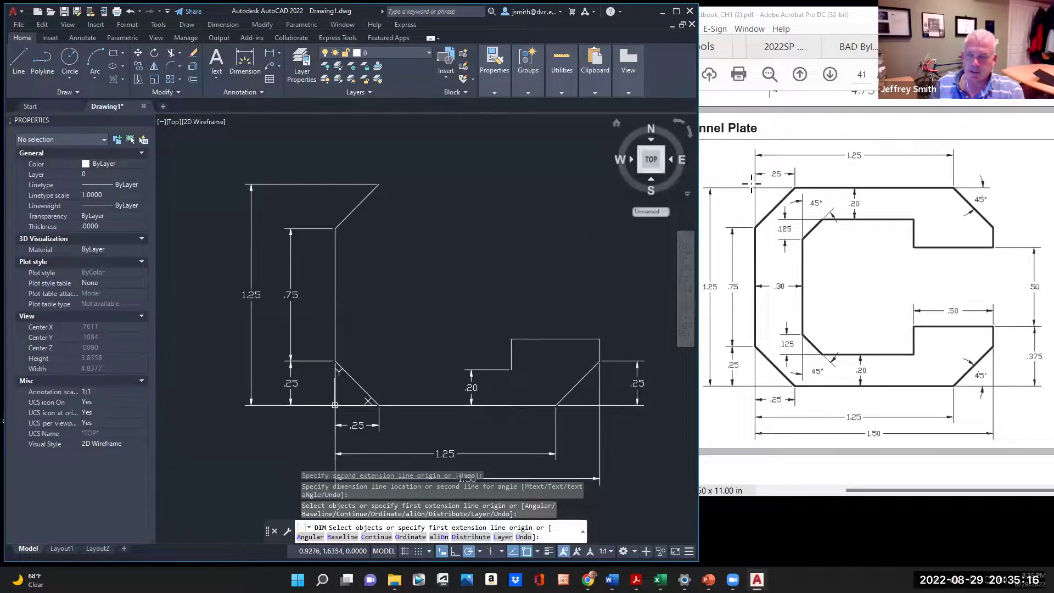
Step: Dimension the horizontal width of the upper-left diagonal, placing the dimension above it
{"action": "left_click", "coordinate": [245, 60]}
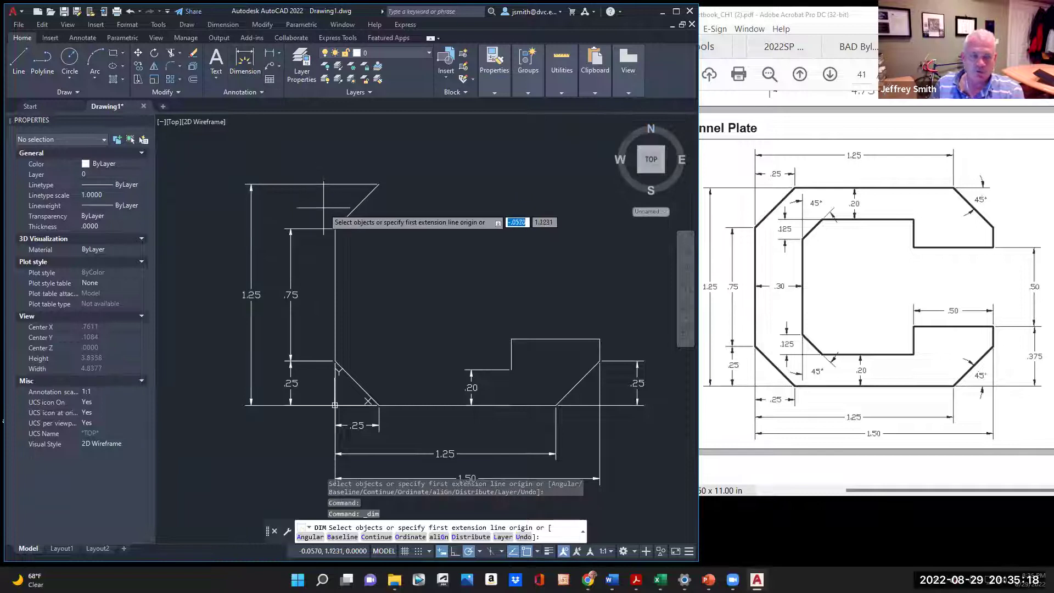
{"action": "left_click", "coordinate": [335, 225]}
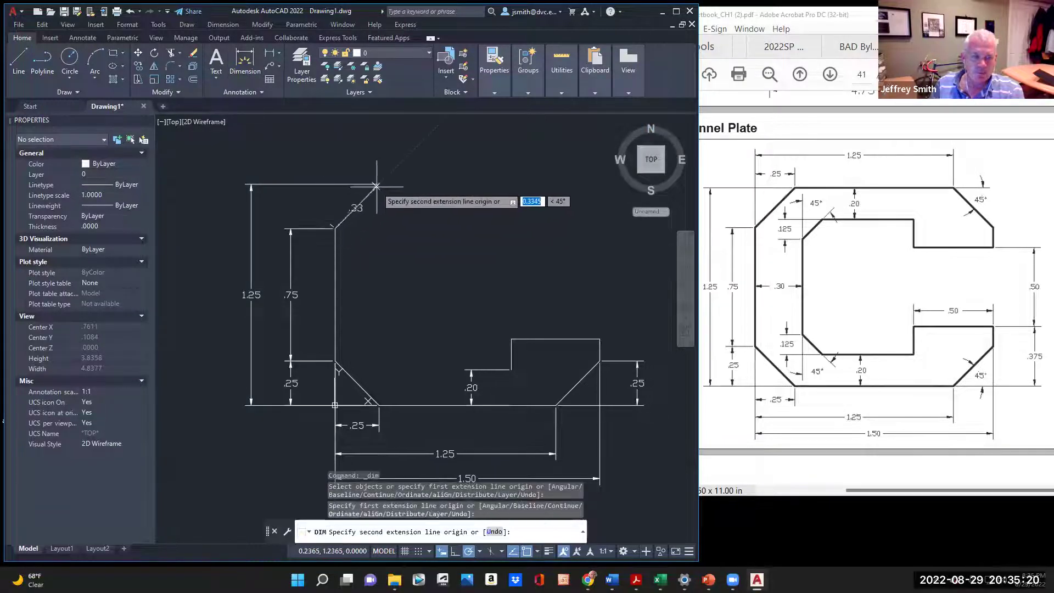
{"action": "left_click", "coordinate": [379, 183]}
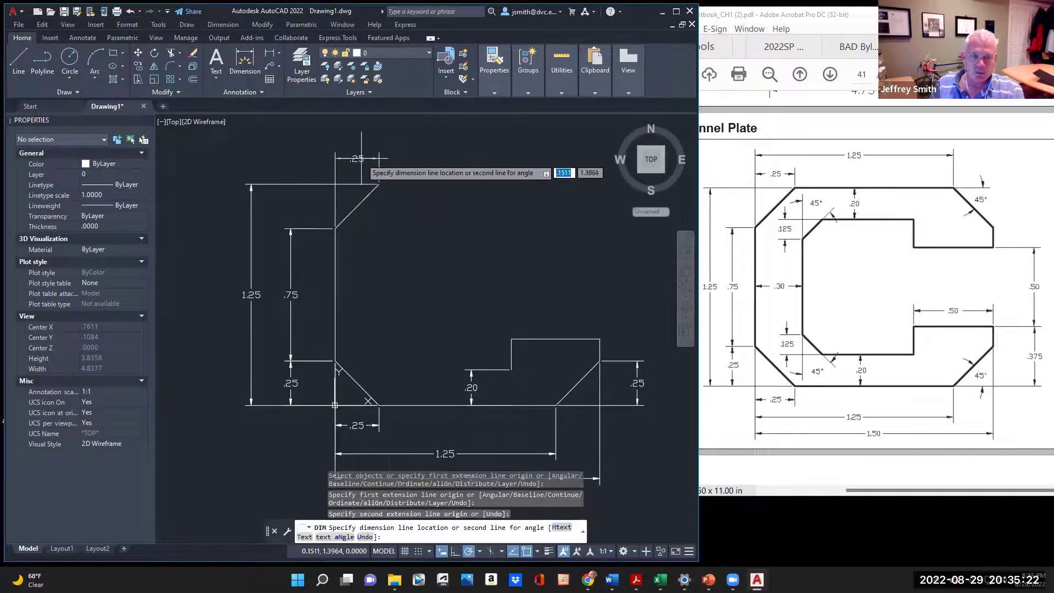
{"action": "left_click", "coordinate": [360, 163]}
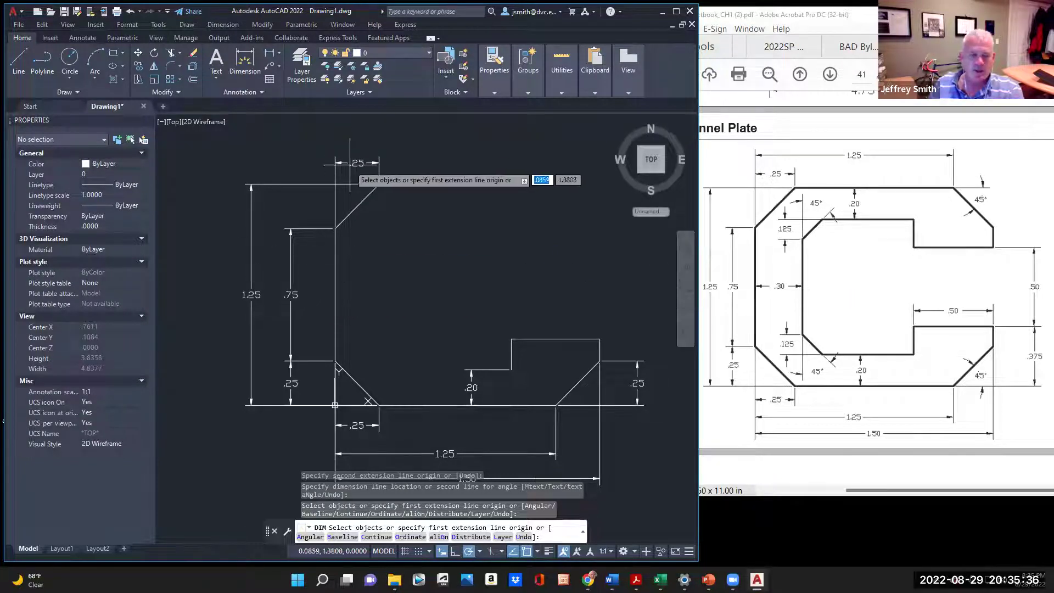
Step: Check in the drafting settings that Midpoint is among the enabled object snap modes, and accept the settings
{"action": "left_click", "coordinate": [429, 551]}
{"action": "left_click", "coordinate": [396, 537]}
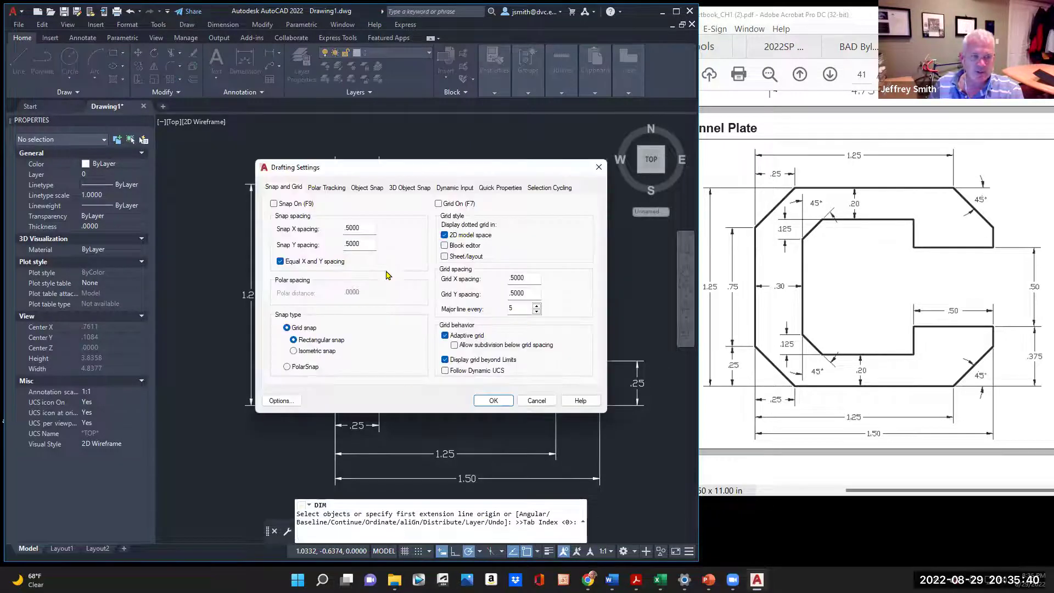
{"action": "left_click", "coordinate": [366, 188]}
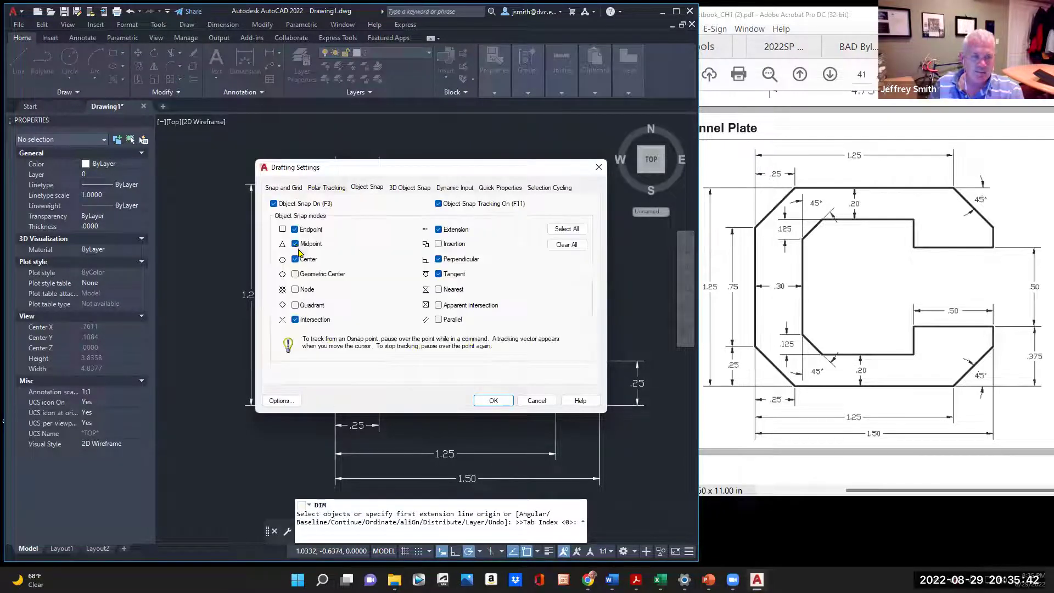
{"action": "left_click", "coordinate": [493, 401]}
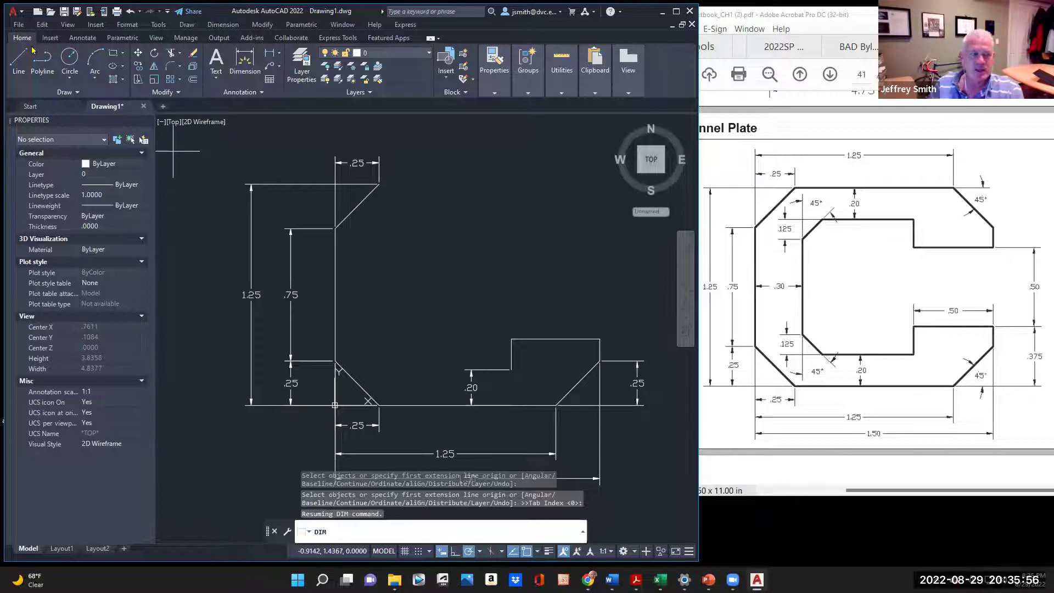
Step: Draw a line .3 right from the left vertical line's midpoint, down to the .20 level, and across to the short vertical line's lower endpoint
{"action": "left_click", "coordinate": [19, 60]}
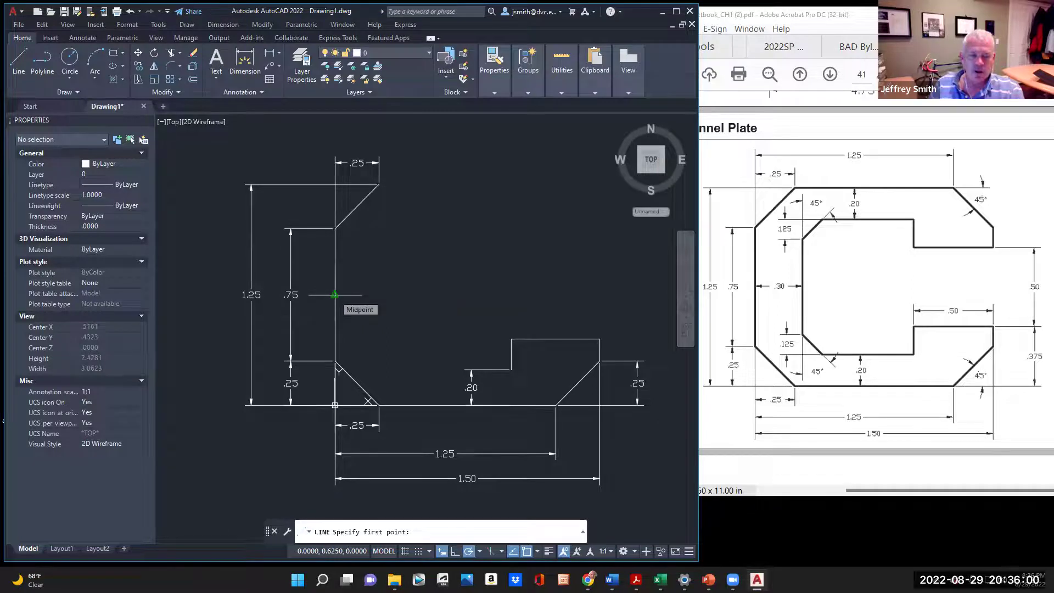
{"action": "left_click", "coordinate": [334, 295]}
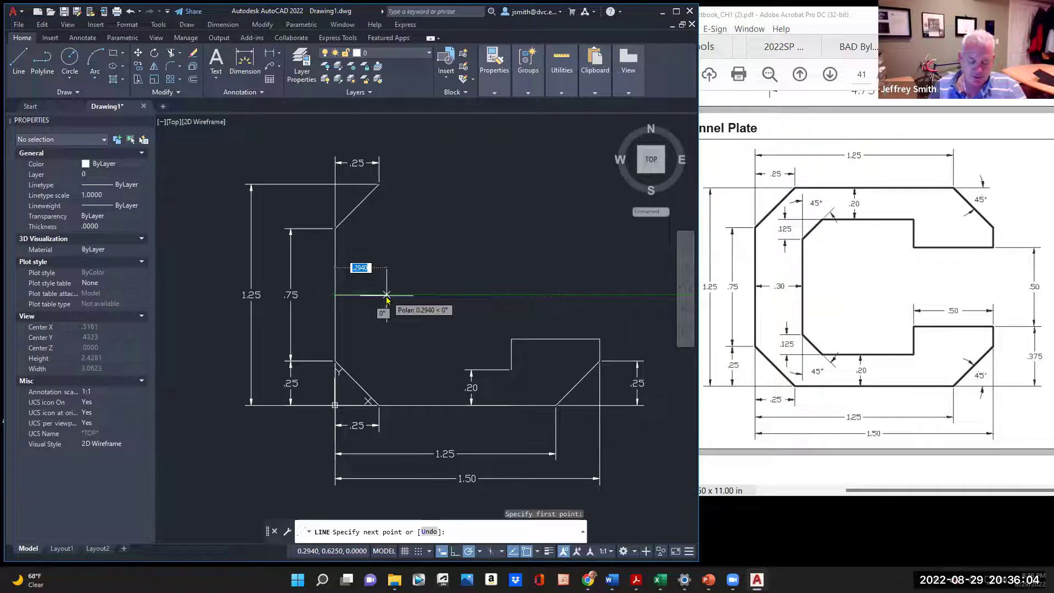
{"action": "type", "text": ".3"}
{"action": "key", "text": "Return"}
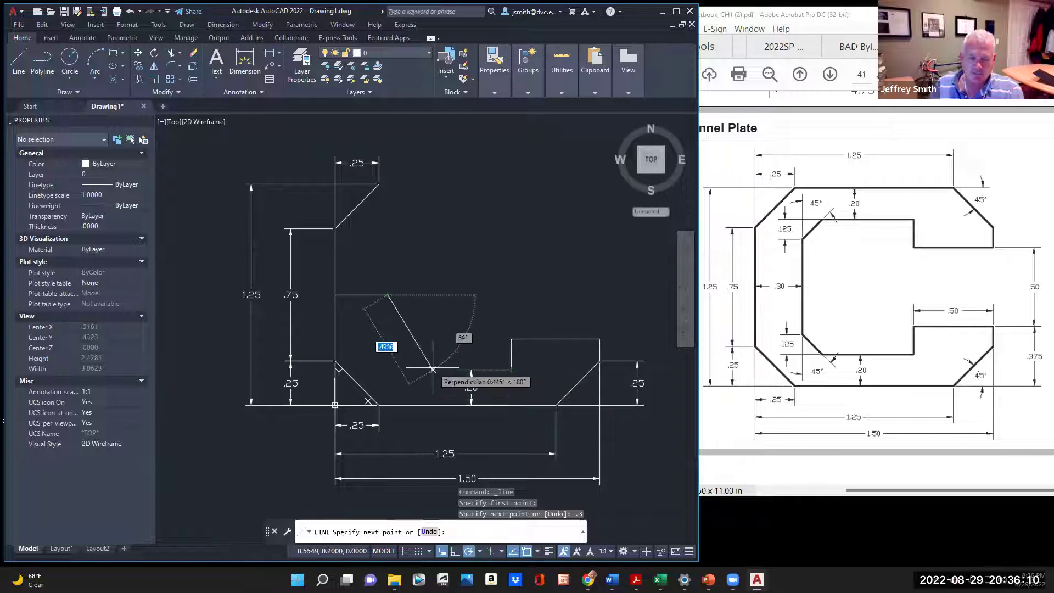
{"action": "left_click", "coordinate": [388, 369]}
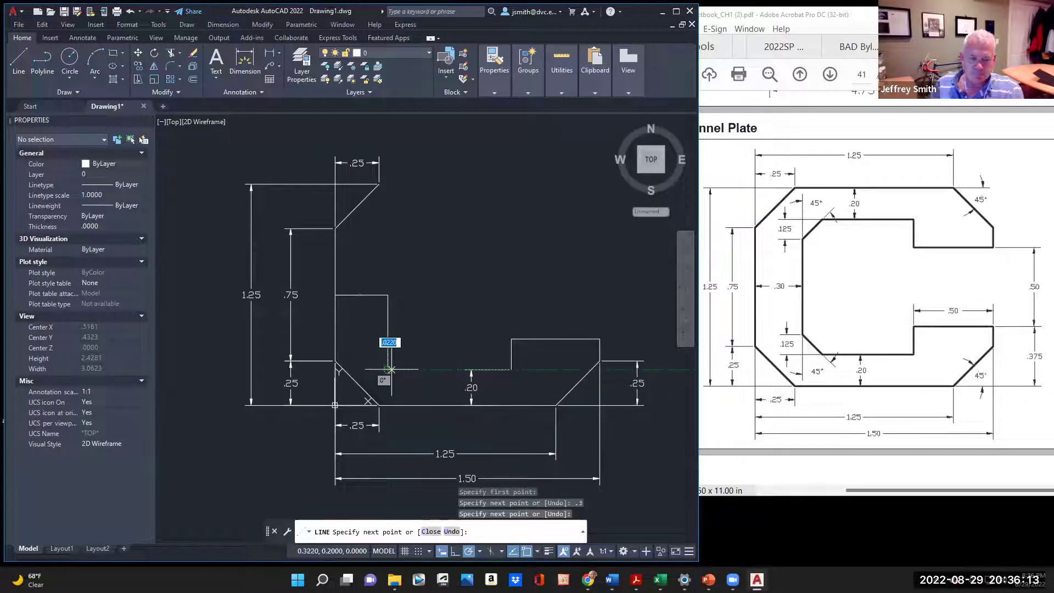
{"action": "left_click", "coordinate": [510, 369]}
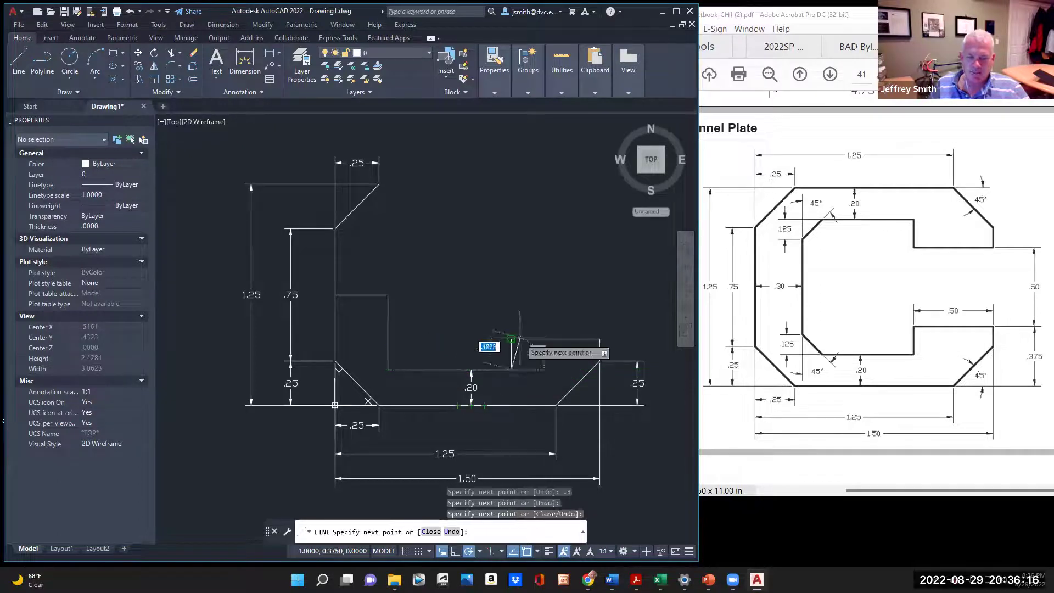
{"action": "left_click", "coordinate": [520, 337]}
{"action": "key", "text": "Escape"}
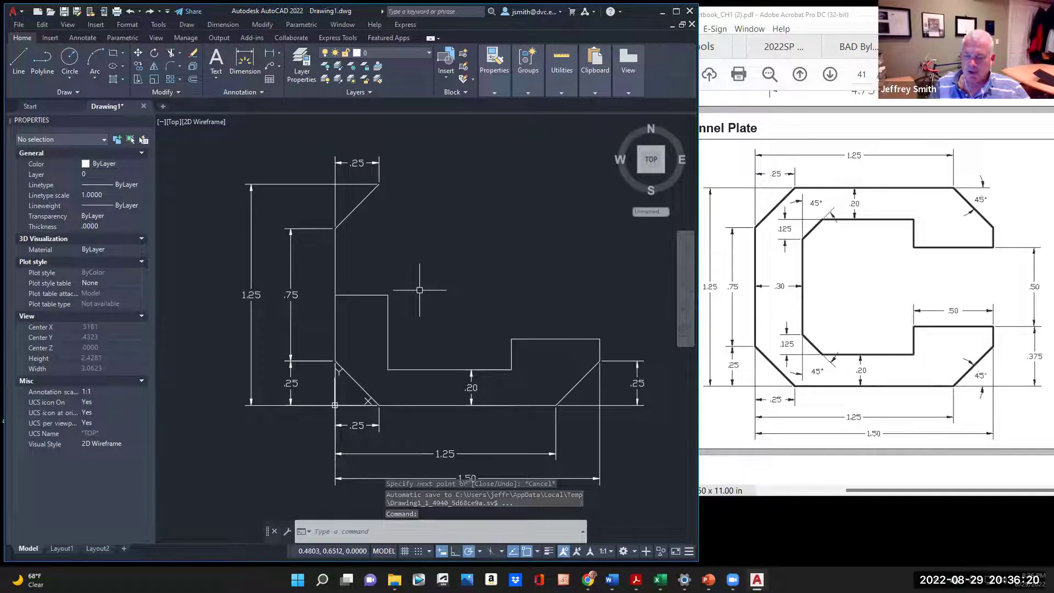
Step: Build the inner corner chamfer with a .125 vertical construction line and a 45° diagonal to the inner horizontal line, and erase the construction line
{"action": "scroll", "coordinate": [411, 365], "scroll_direction": "up", "scroll_amount": 2}
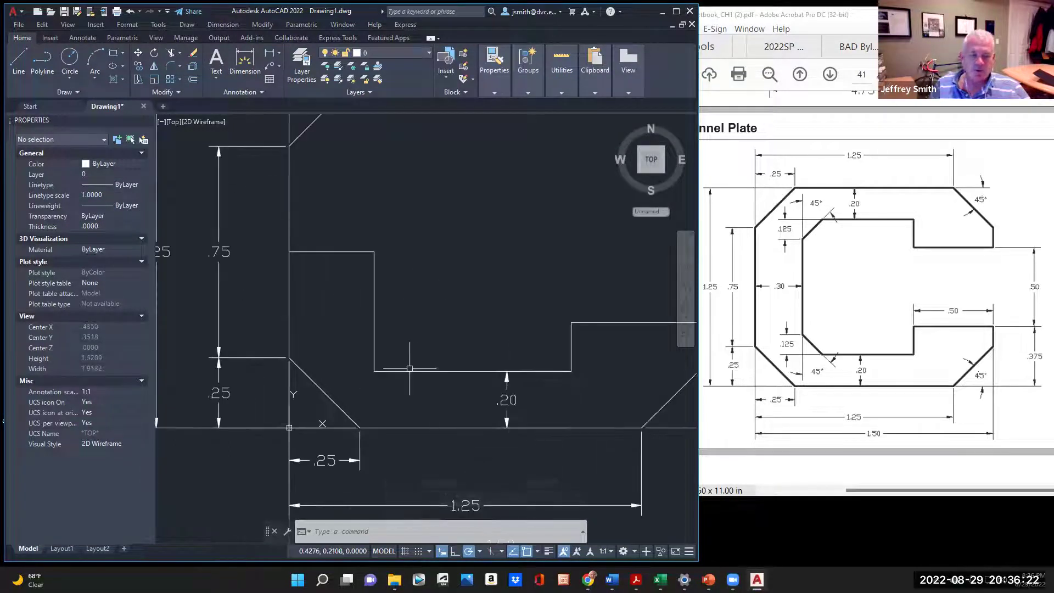
{"action": "left_click", "coordinate": [20, 62]}
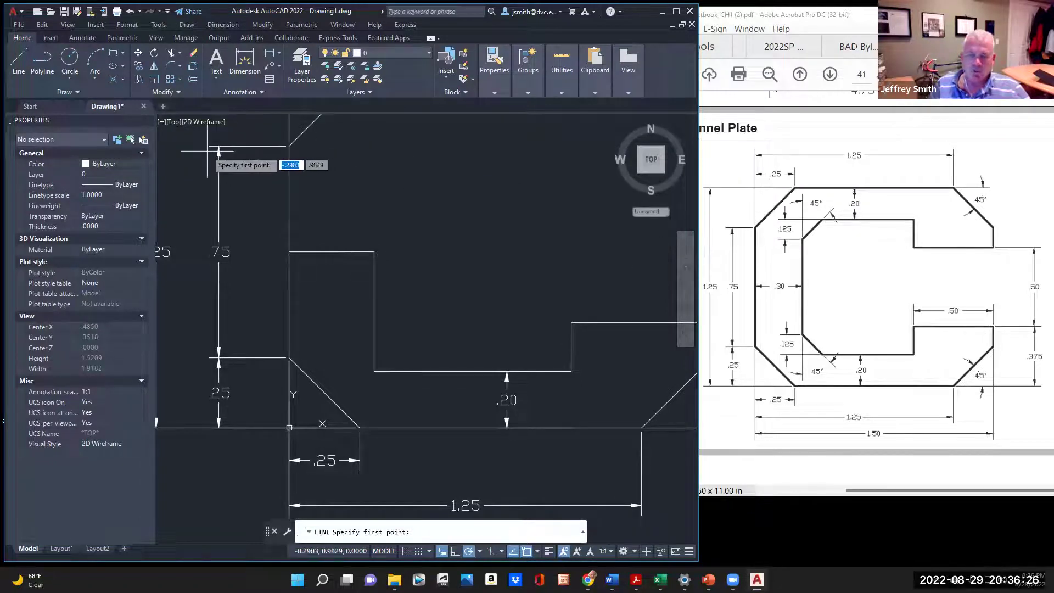
{"action": "left_click", "coordinate": [373, 371]}
{"action": "type", "text": "."}
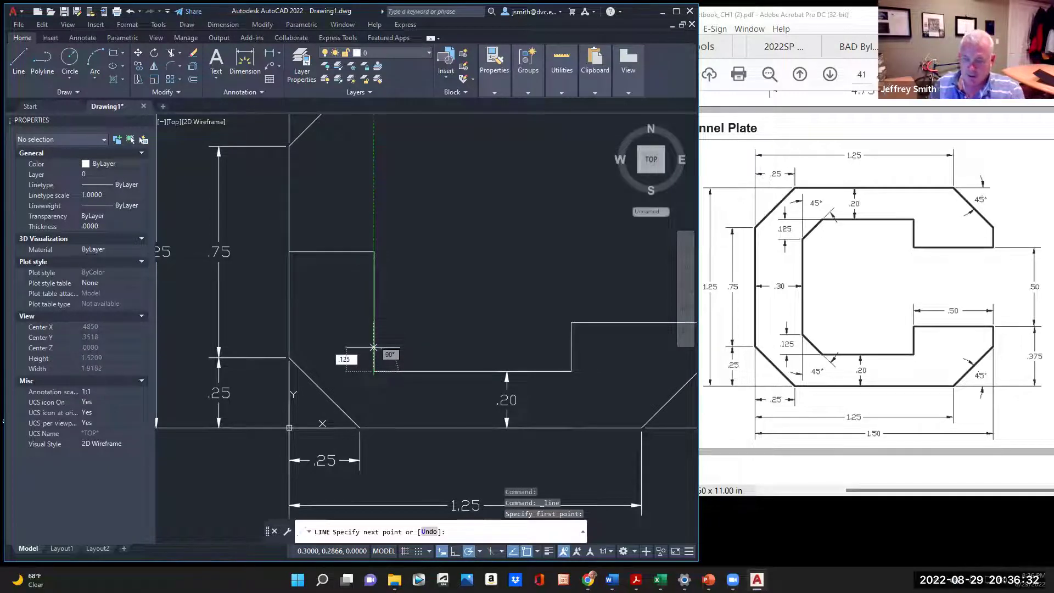
{"action": "type", "text": "125"}
{"action": "key", "text": "Return"}
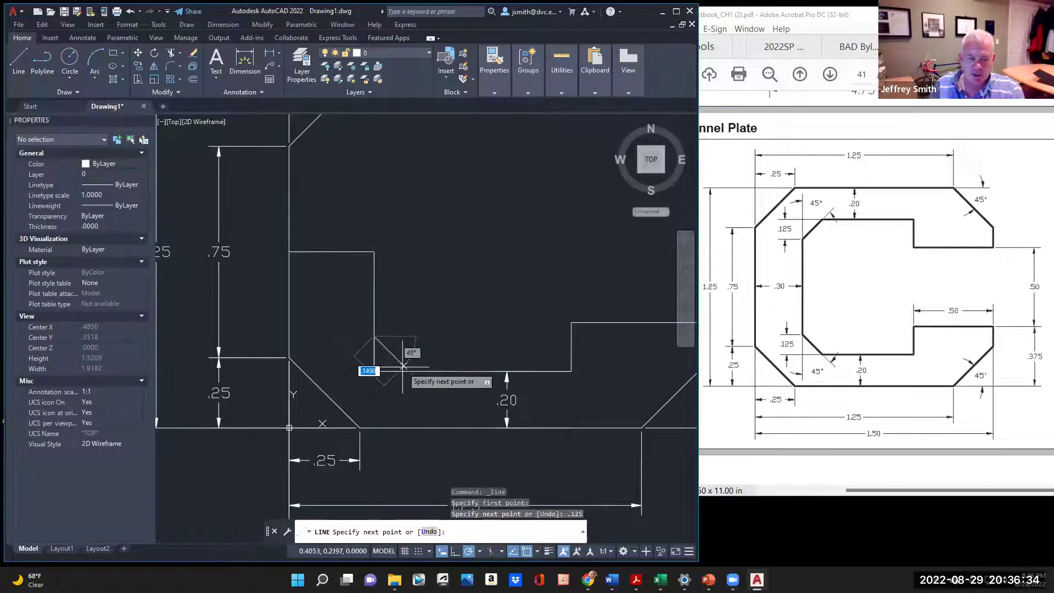
{"action": "left_click", "coordinate": [409, 371]}
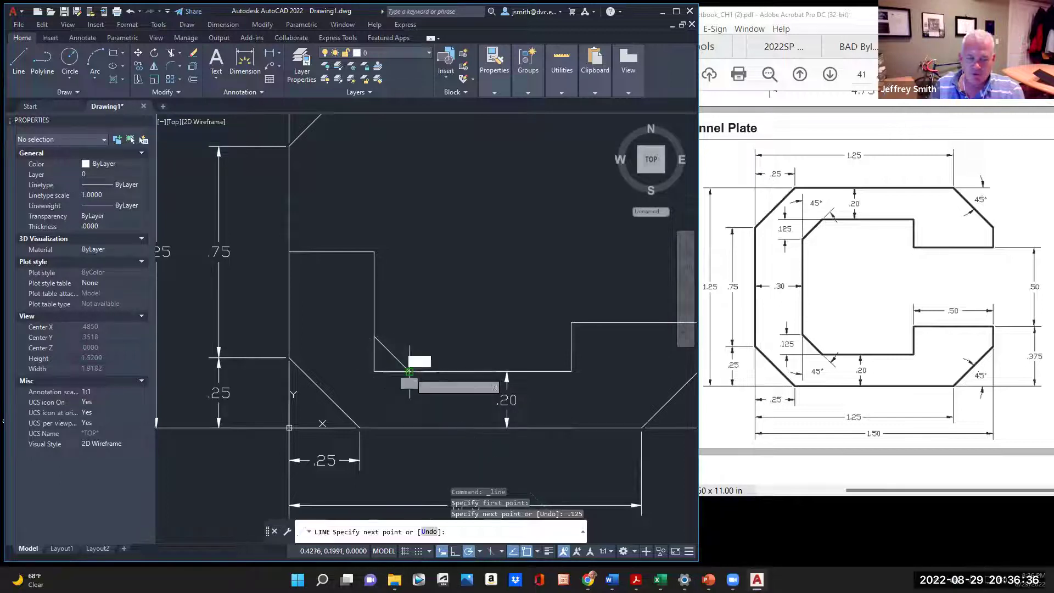
{"action": "key", "text": "Escape"}
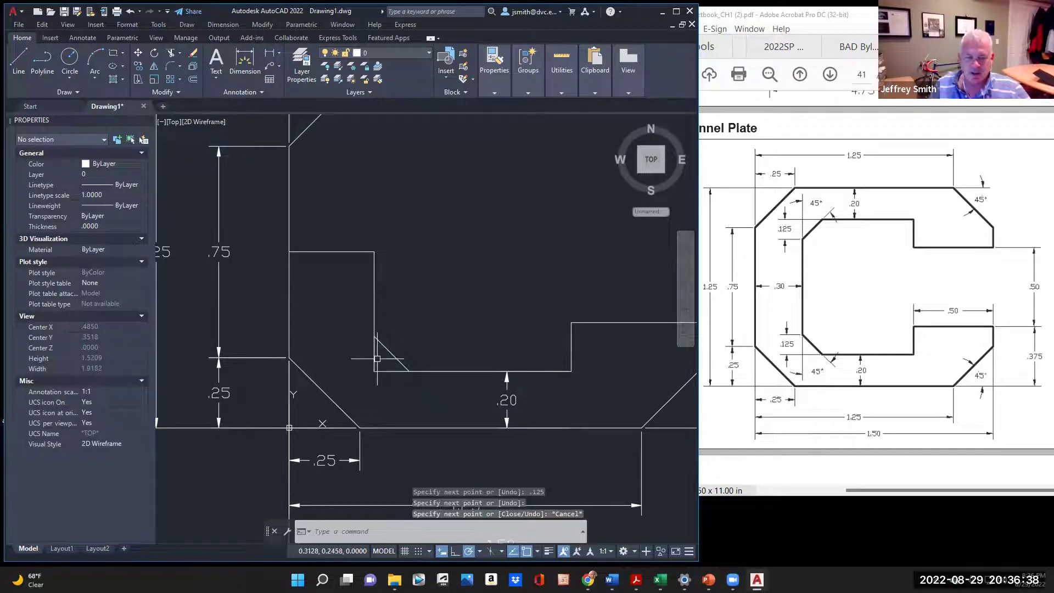
{"action": "left_click", "coordinate": [375, 357]}
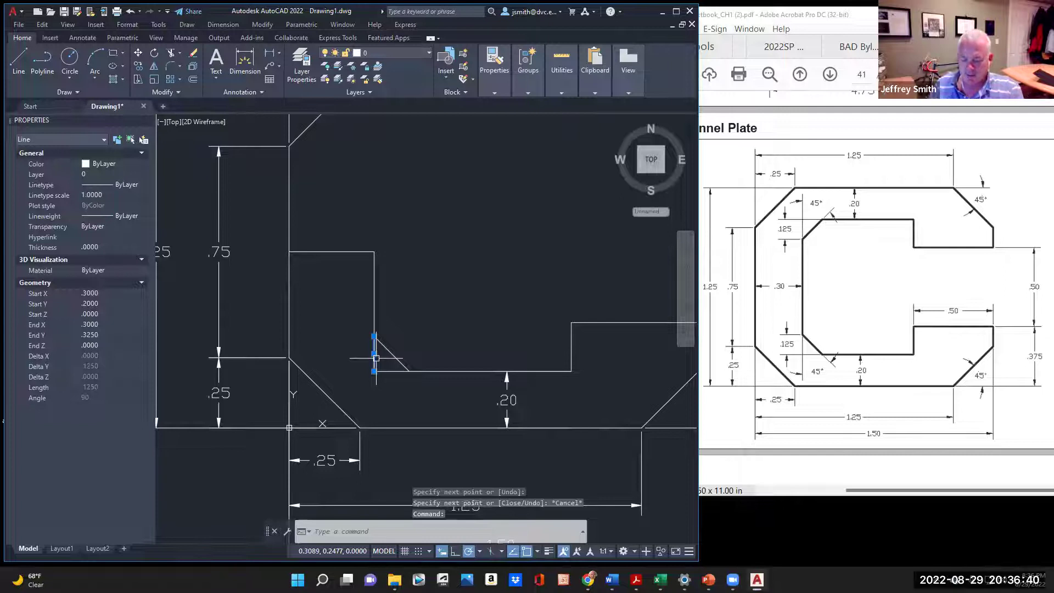
{"action": "key", "text": "Delete"}
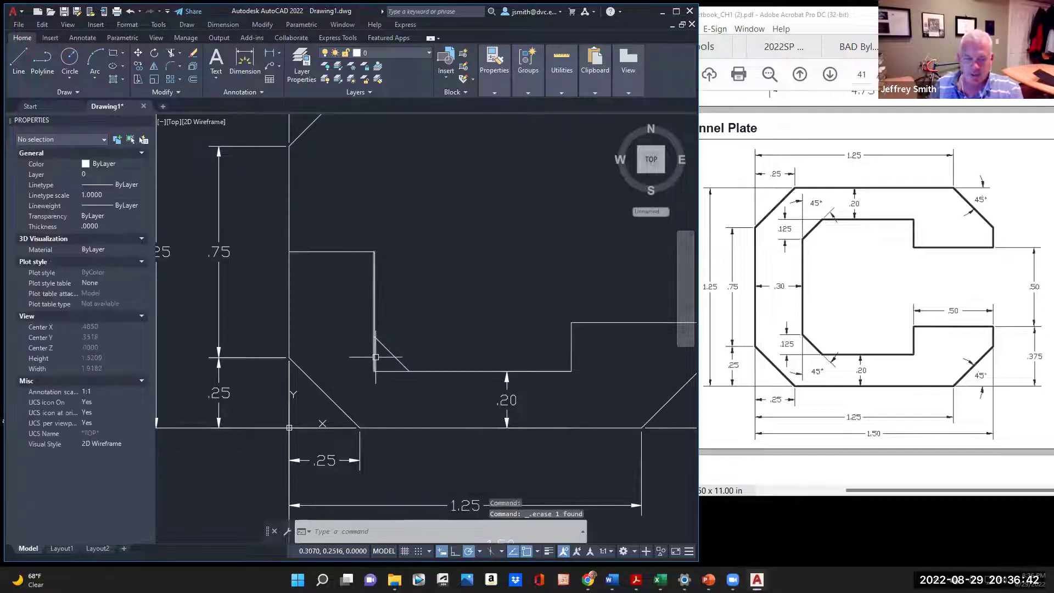
Step: Shorten the inner vertical and horizontal lines by stretching their corner ends to the inner chamfer's upper and lower endpoints
{"action": "left_click", "coordinate": [375, 366]}
{"action": "left_click", "coordinate": [374, 370]}
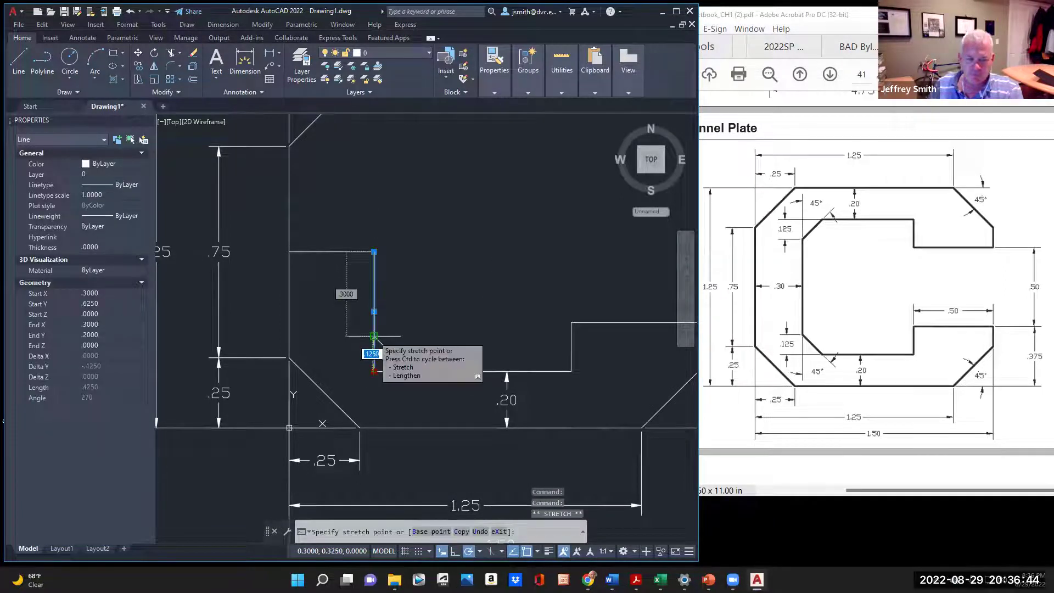
{"action": "left_click", "coordinate": [379, 371]}
{"action": "left_click", "coordinate": [374, 371]}
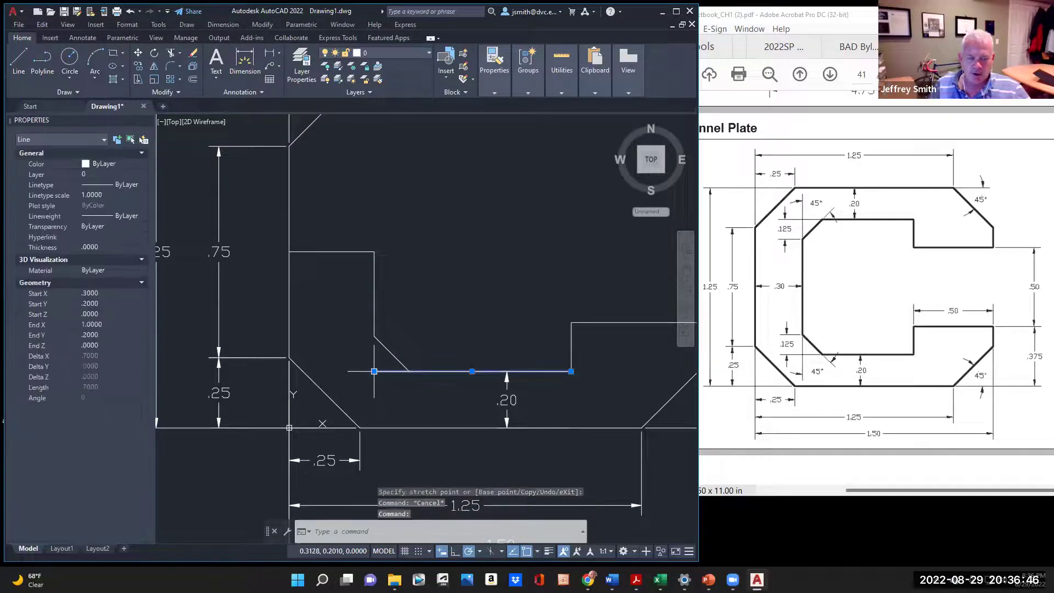
{"action": "left_click", "coordinate": [409, 371]}
{"action": "key", "text": "Escape"}
{"action": "key", "text": "Escape"}
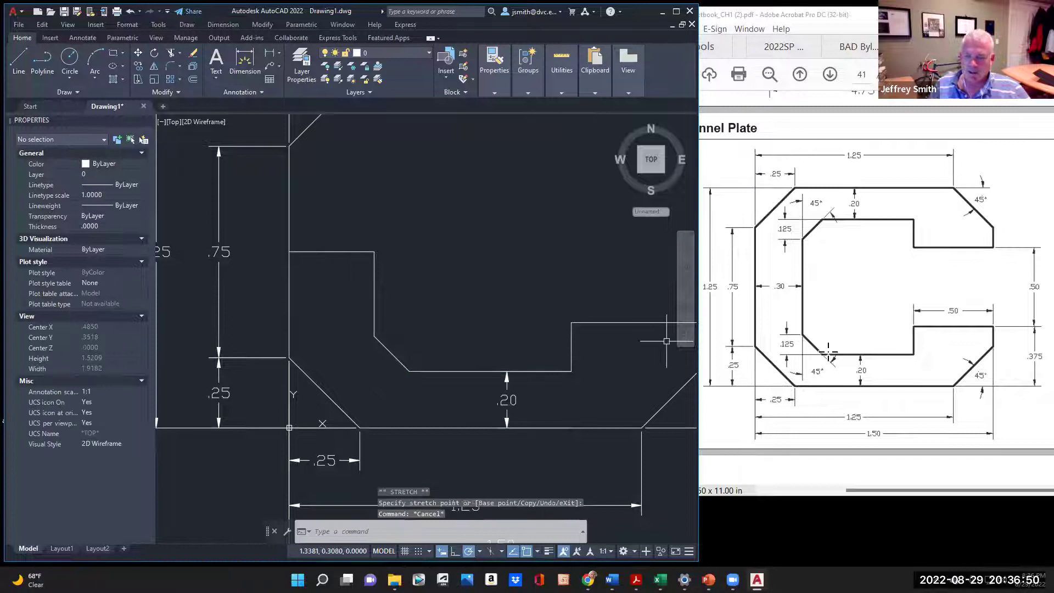
Step: Dimension the inner chamfer's vertical height between its two endpoints, placing the dimension left of it
{"action": "left_click", "coordinate": [244, 59]}
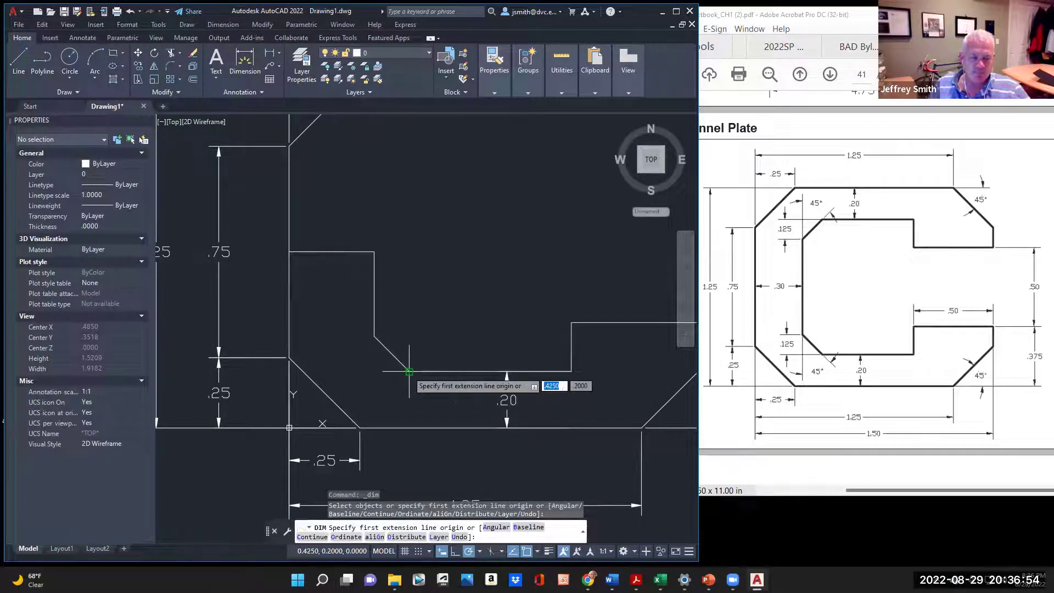
{"action": "left_click", "coordinate": [409, 371]}
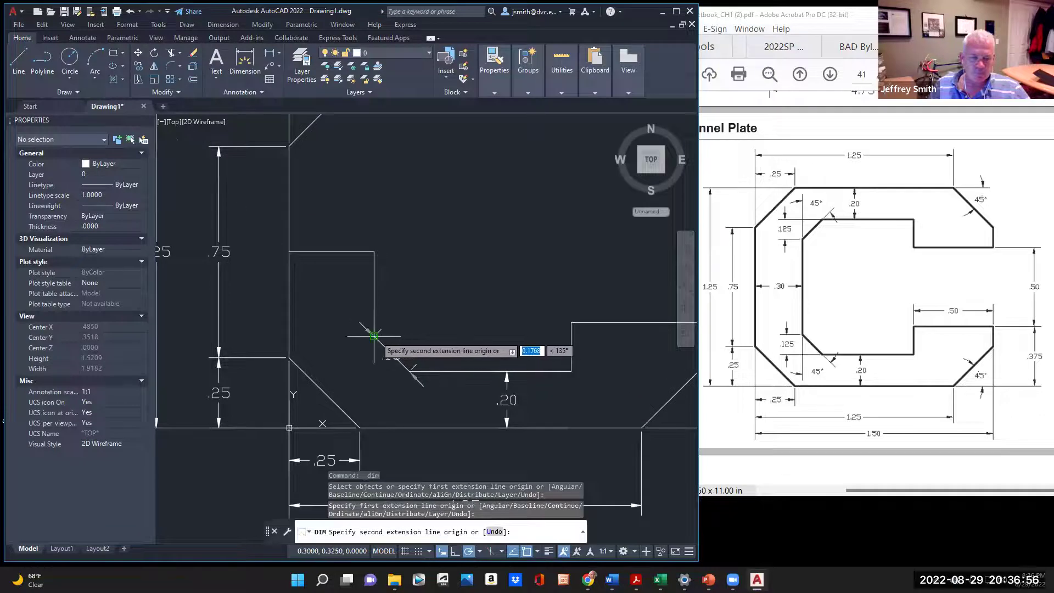
{"action": "left_click", "coordinate": [374, 335]}
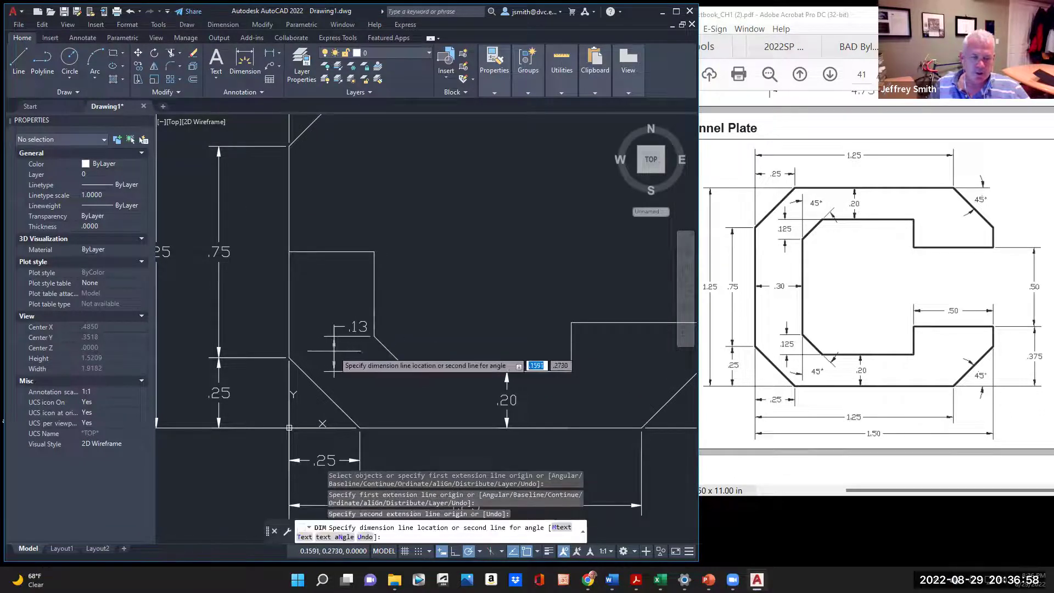
{"action": "left_click", "coordinate": [335, 329]}
{"action": "scroll", "coordinate": [328, 405], "scroll_direction": "down", "scroll_amount": 2}
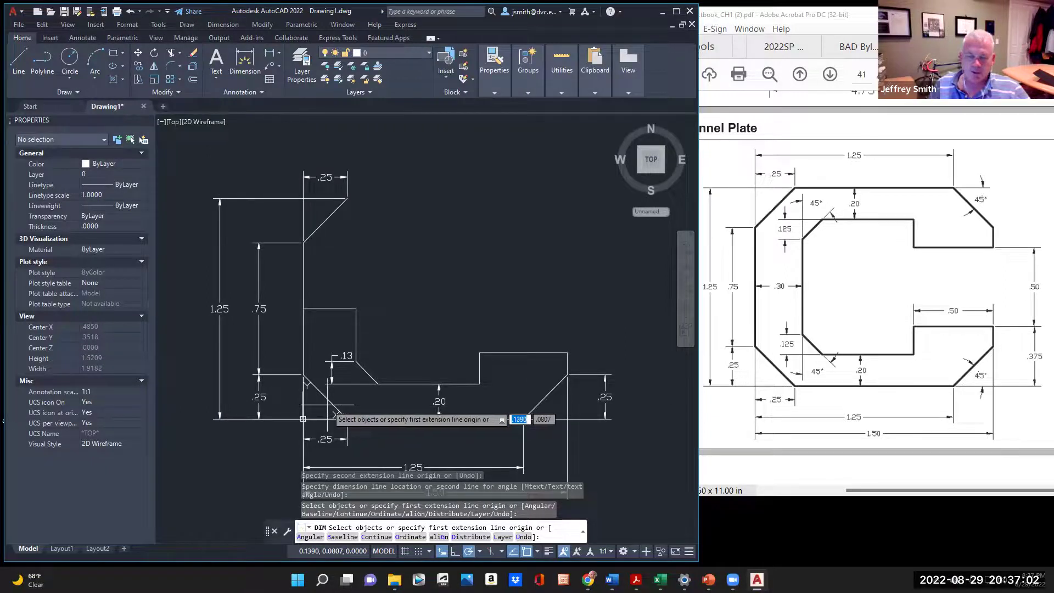
{"action": "scroll", "coordinate": [333, 394], "scroll_direction": "up", "scroll_amount": 2}
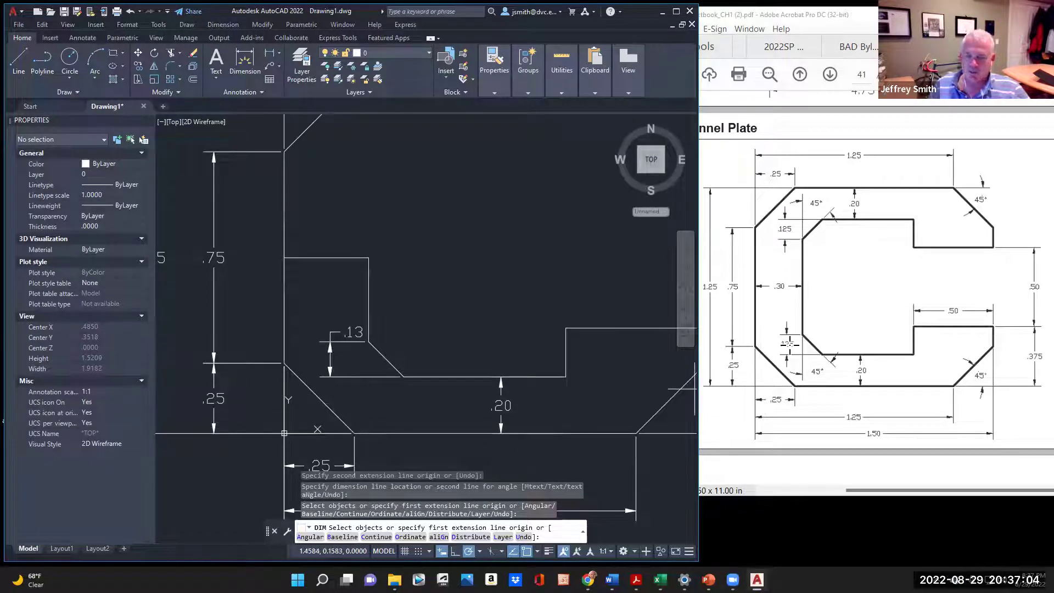
{"action": "left_click", "coordinate": [128, 25]}
{"action": "left_click", "coordinate": [132, 27]}
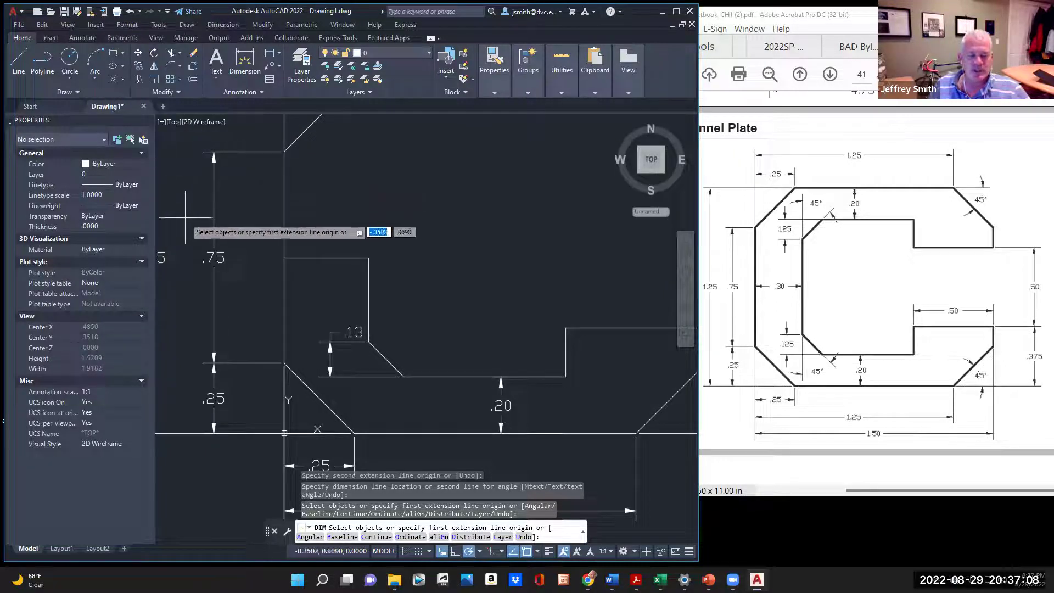
{"action": "type", "text": "1"}
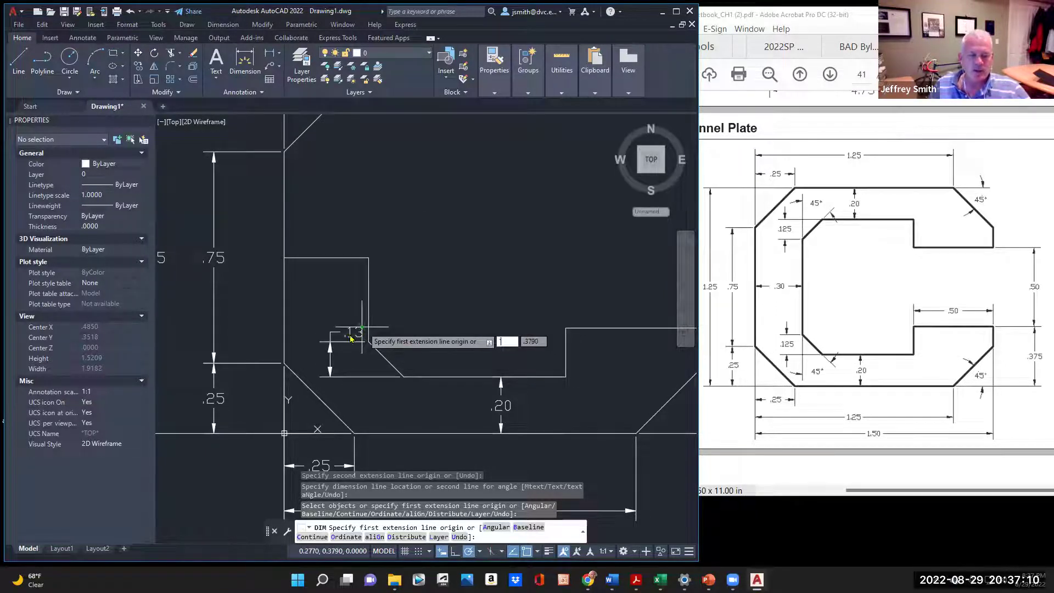
{"action": "left_click", "coordinate": [350, 338]}
{"action": "key", "text": "Escape"}
Step: Set the primary units precision of the inner chamfer's vertical dimension to 0.000 in its properties
{"action": "left_click", "coordinate": [349, 332]}
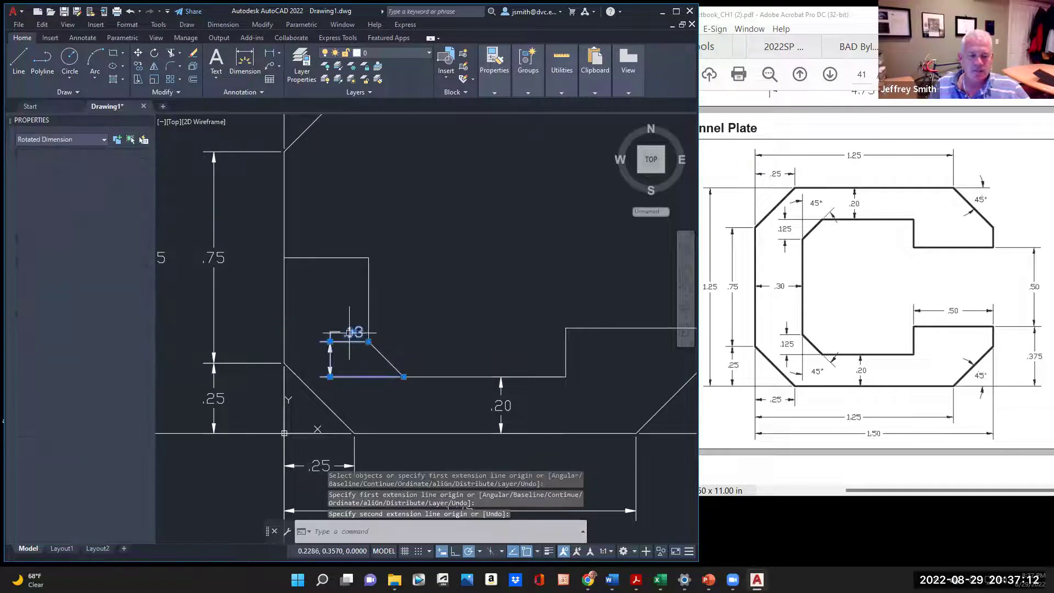
{"action": "right_click", "coordinate": [349, 332]}
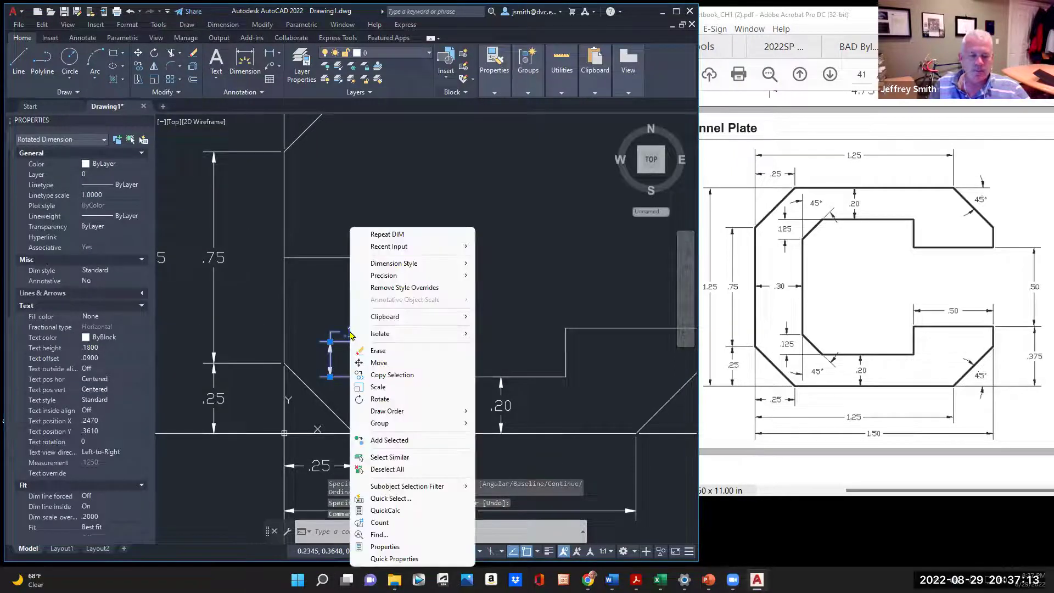
{"action": "left_click", "coordinate": [393, 548]}
{"action": "scroll", "coordinate": [102, 324], "scroll_direction": "down", "scroll_amount": 2}
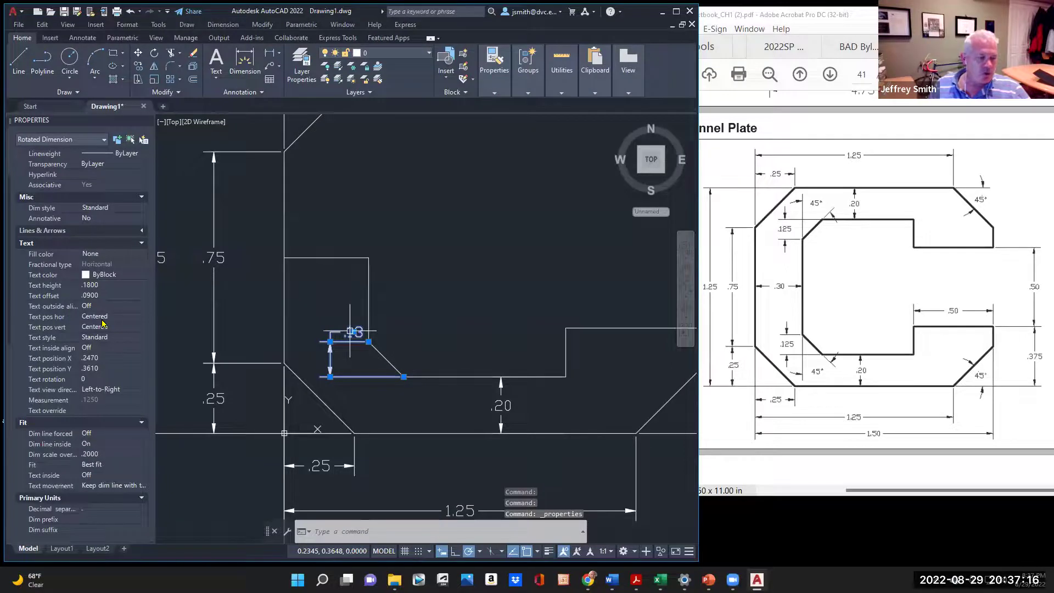
{"action": "scroll", "coordinate": [102, 323], "scroll_direction": "down", "scroll_amount": 4}
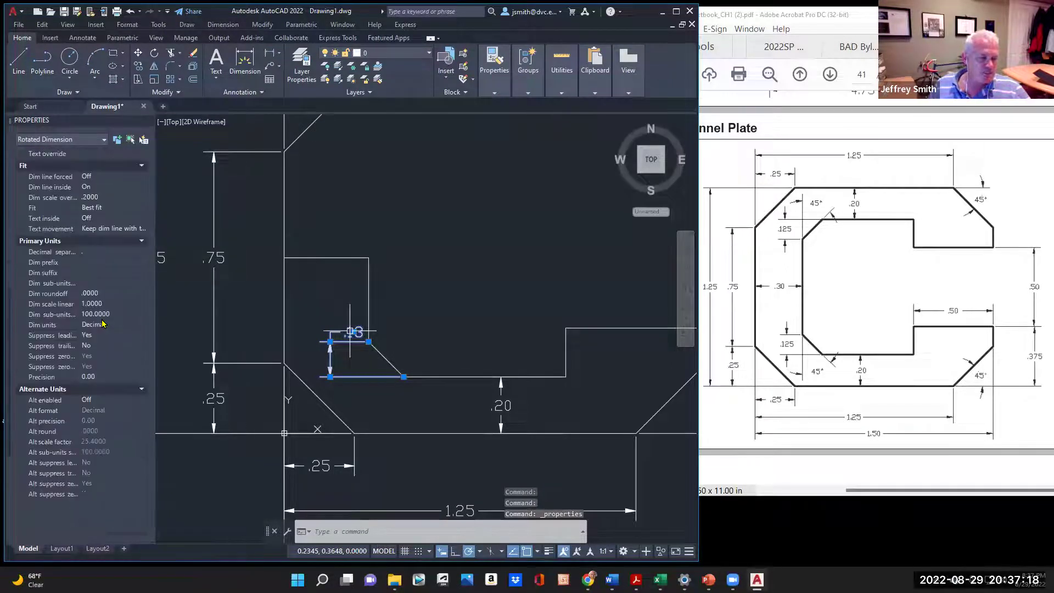
{"action": "left_click", "coordinate": [106, 377]}
{"action": "left_click", "coordinate": [105, 378]}
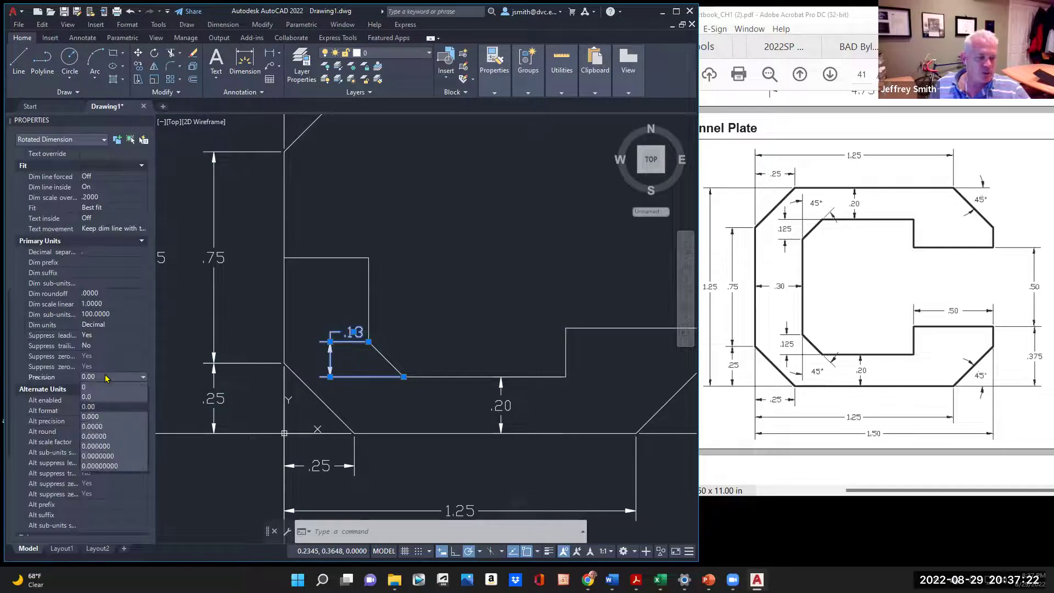
{"action": "left_click", "coordinate": [92, 416]}
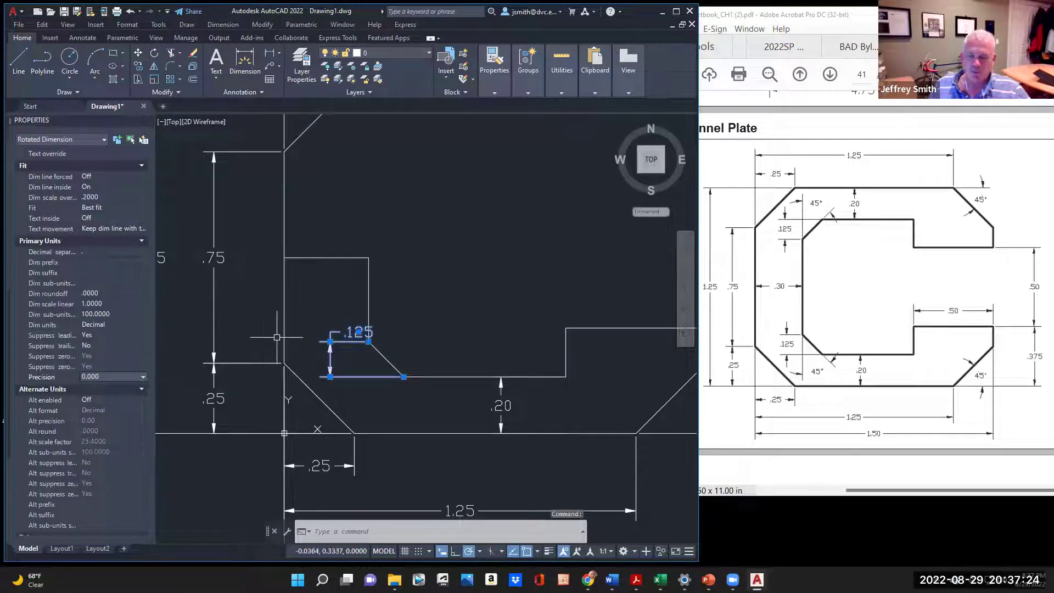
Step: Move the inner chamfer dimension's text down between its two extension lines and deselect the dimension
{"action": "left_click", "coordinate": [360, 332]}
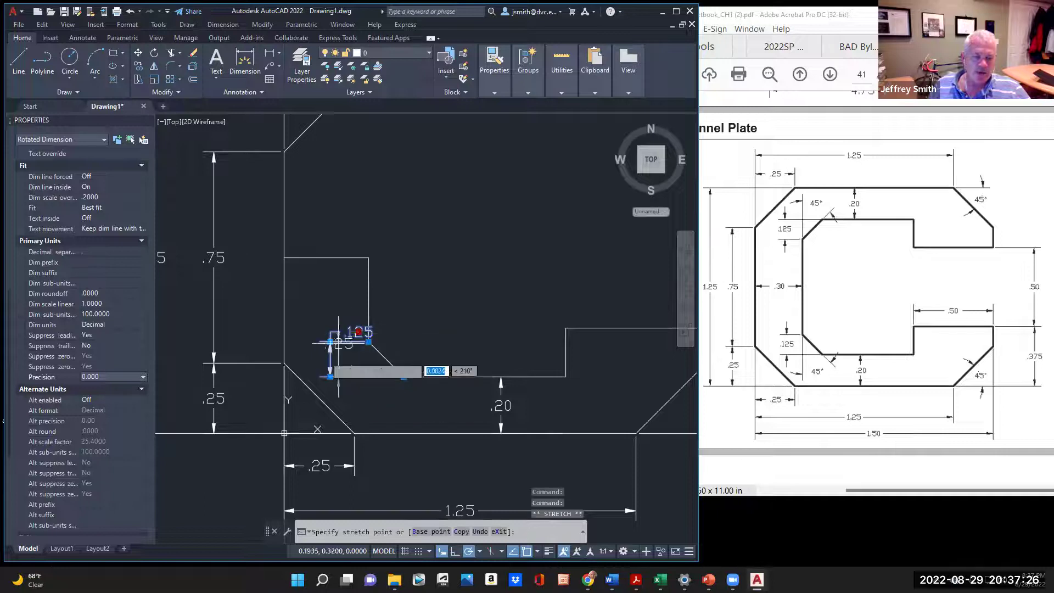
{"action": "left_click", "coordinate": [330, 359]}
{"action": "left_click", "coordinate": [330, 359]}
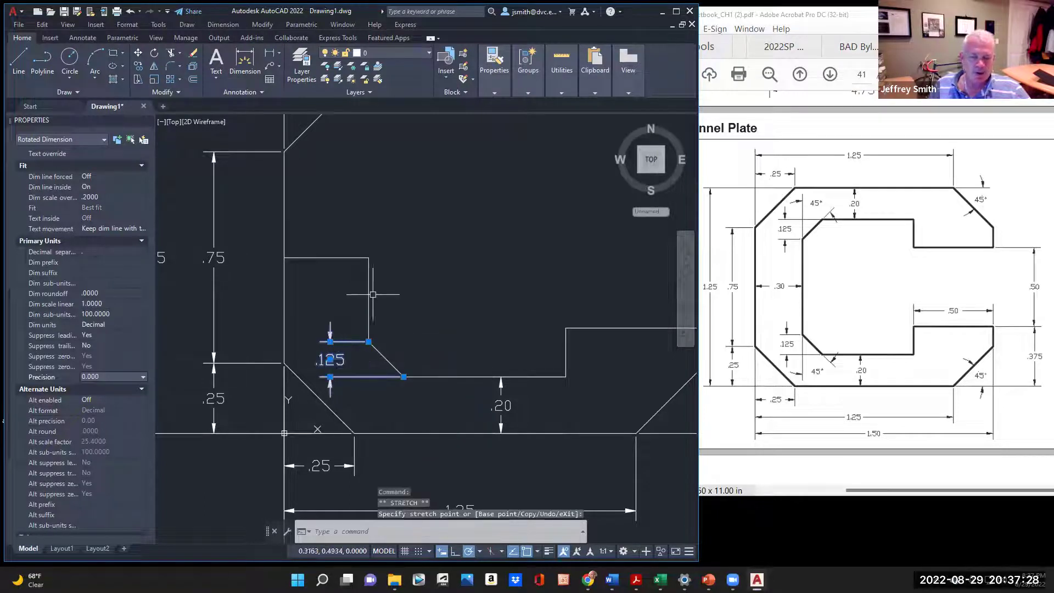
{"action": "key", "text": "Escape"}
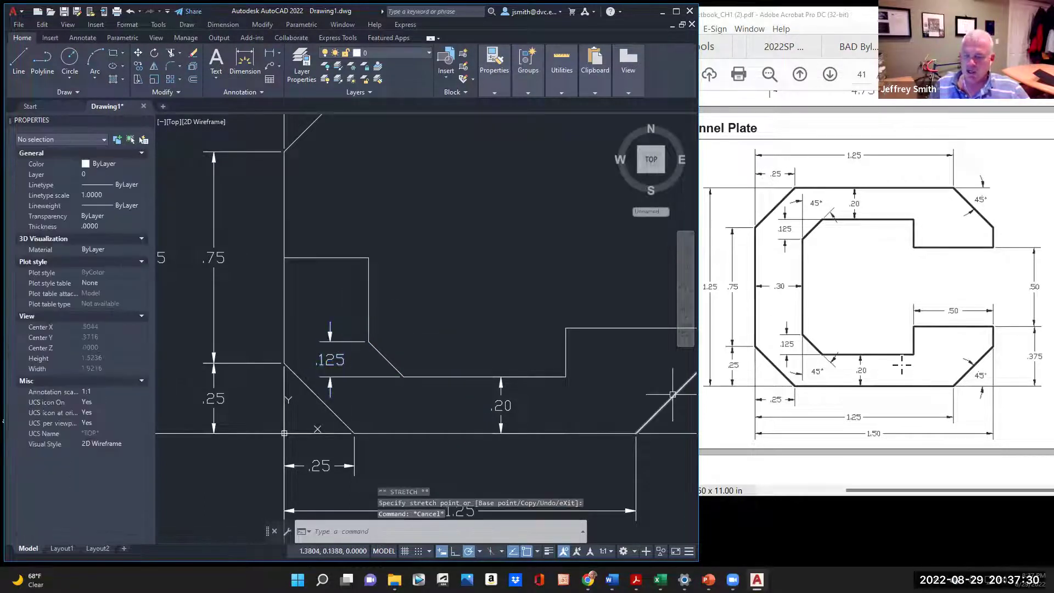
Step: Add an angular dimension between the inner vertical line and the inner chamfer, placing its arc below the chamfer
{"action": "left_click", "coordinate": [279, 54]}
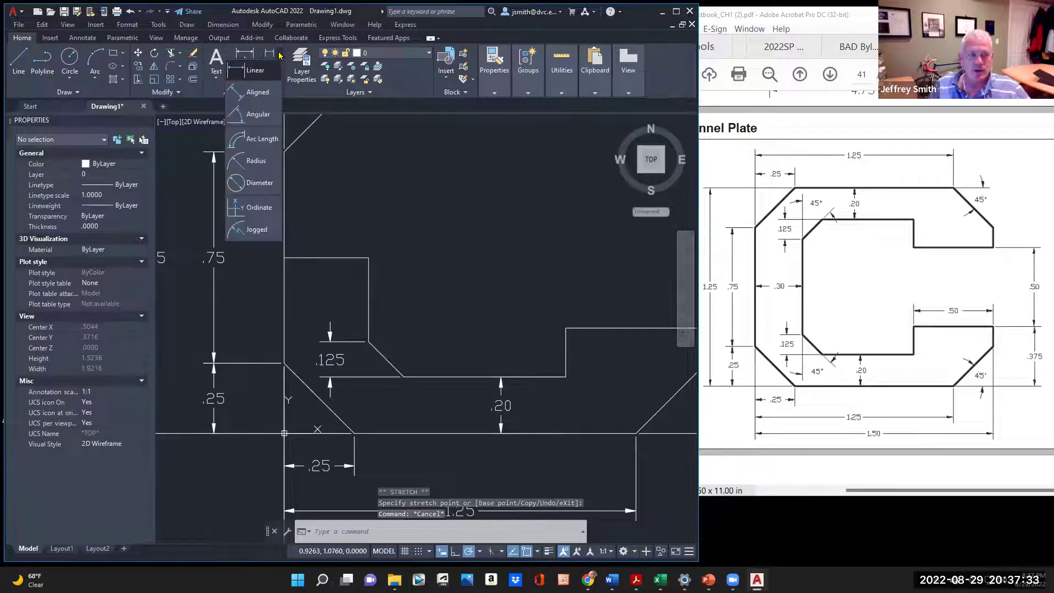
{"action": "left_click", "coordinate": [258, 114]}
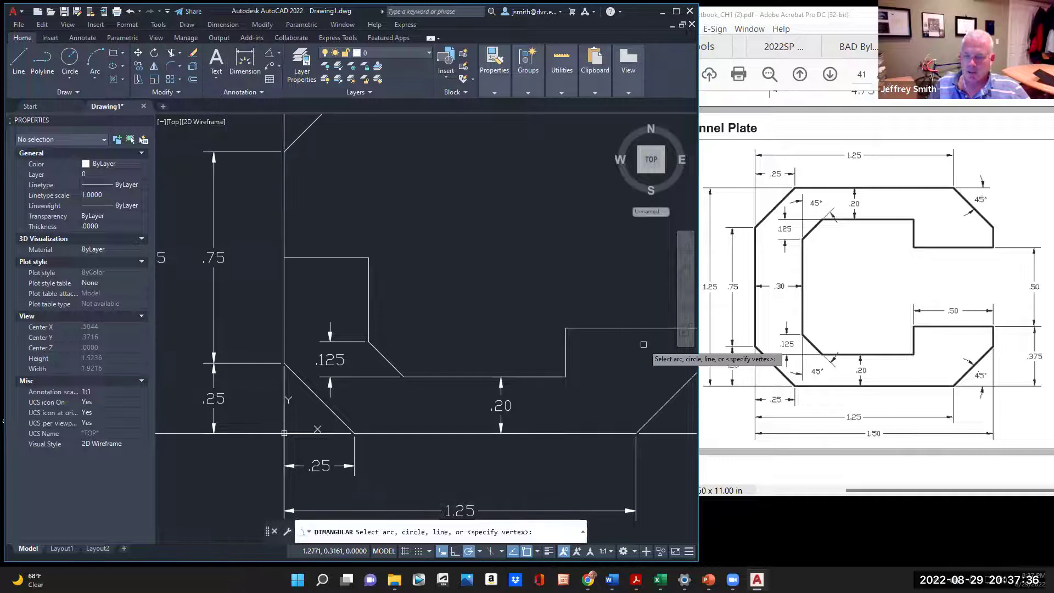
{"action": "left_click", "coordinate": [370, 314]}
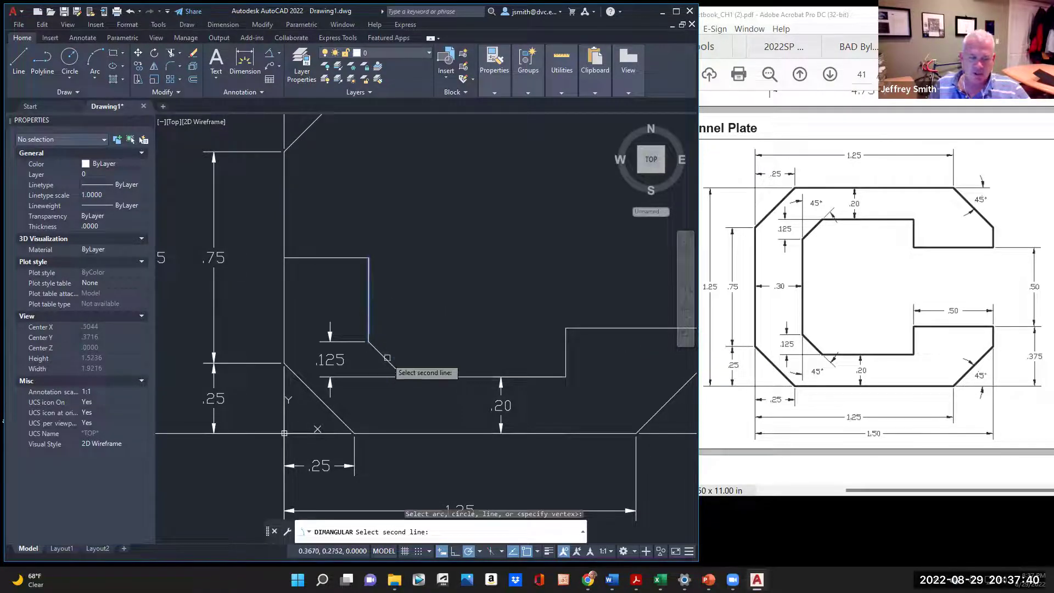
{"action": "left_click", "coordinate": [390, 363]}
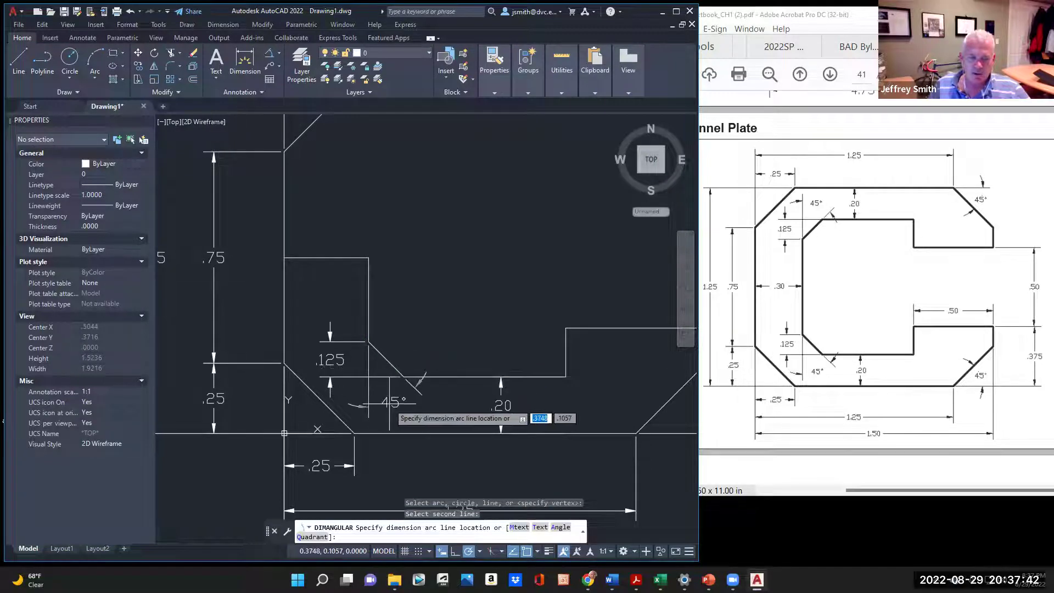
{"action": "left_click", "coordinate": [387, 402]}
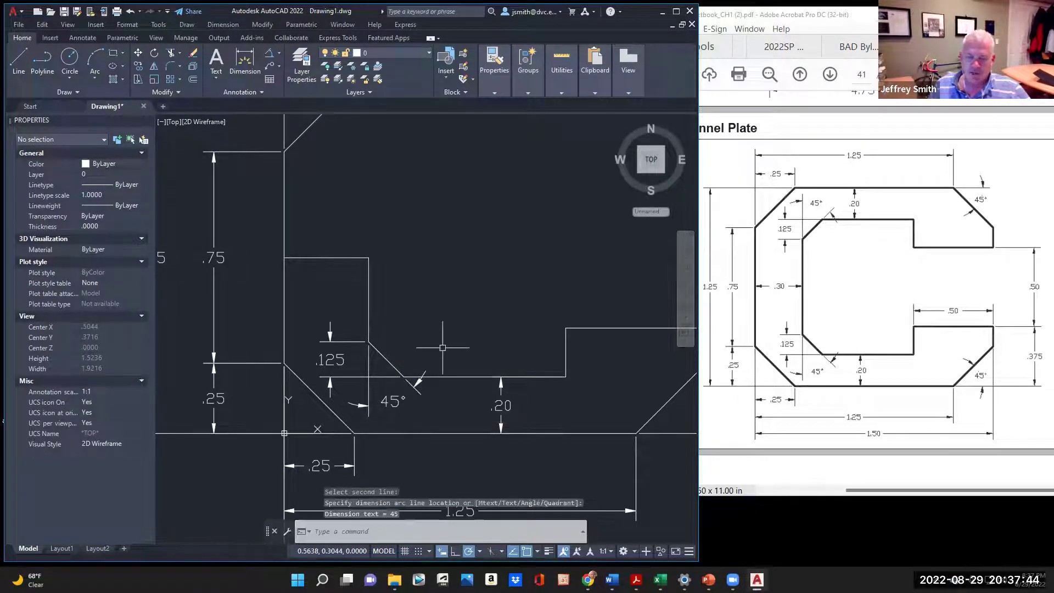
{"action": "scroll", "coordinate": [433, 348], "scroll_direction": "down", "scroll_amount": 2}
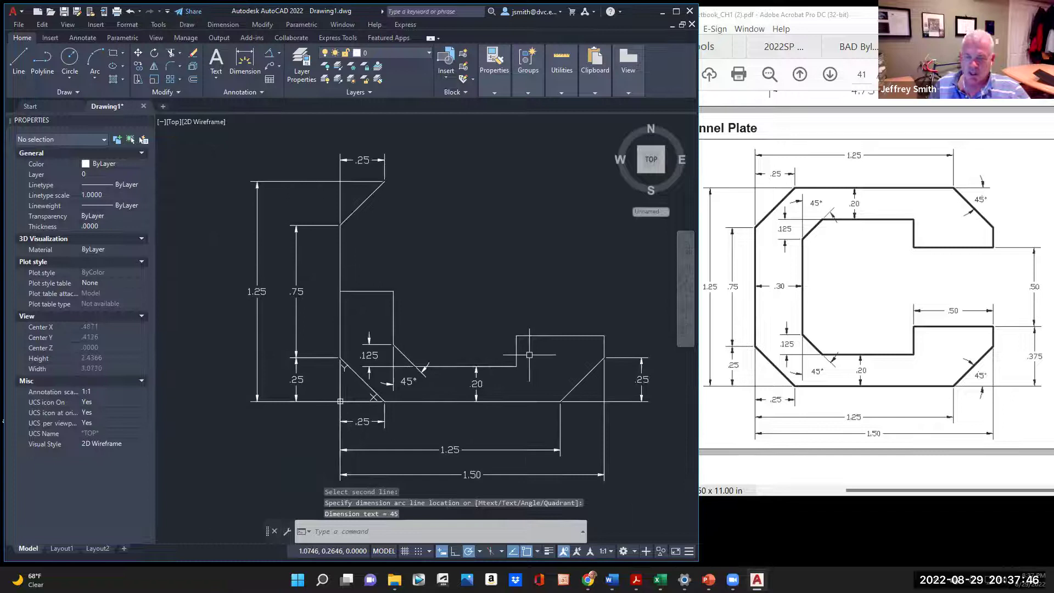
Step: Add an angular dimension between the lower-right outer chamfer and the bottom edge, placing its arc to the right of the chamfer
{"action": "left_click", "coordinate": [269, 52]}
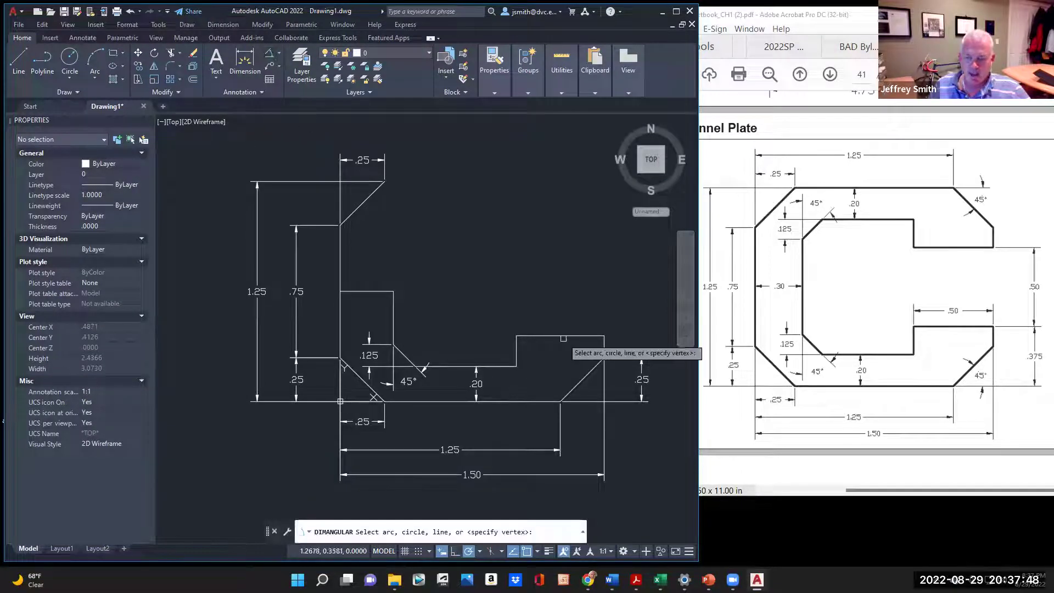
{"action": "left_click", "coordinate": [591, 375]}
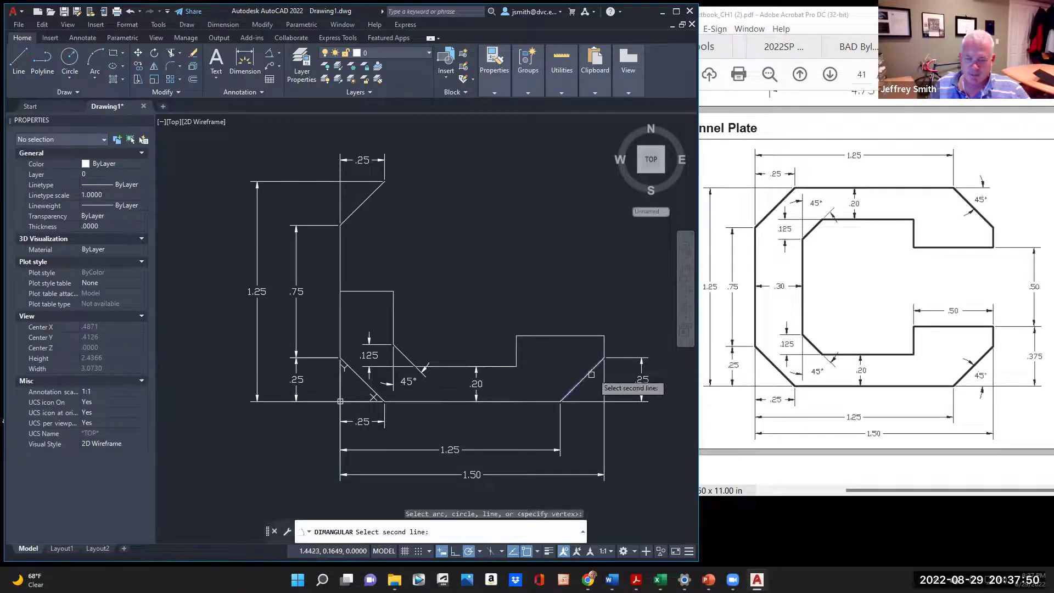
{"action": "left_click", "coordinate": [546, 401]}
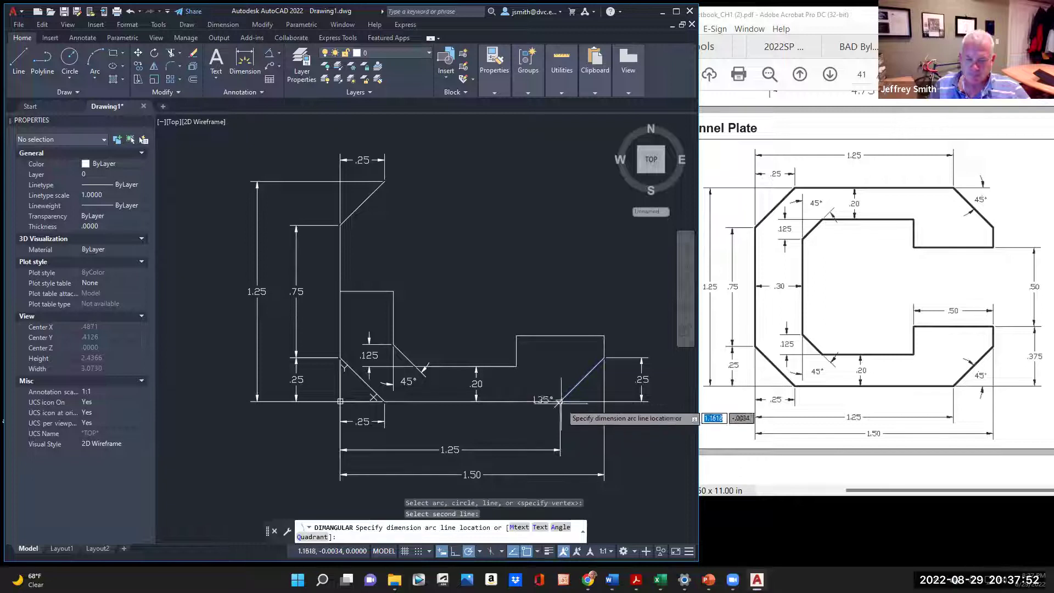
{"action": "left_click", "coordinate": [594, 404]}
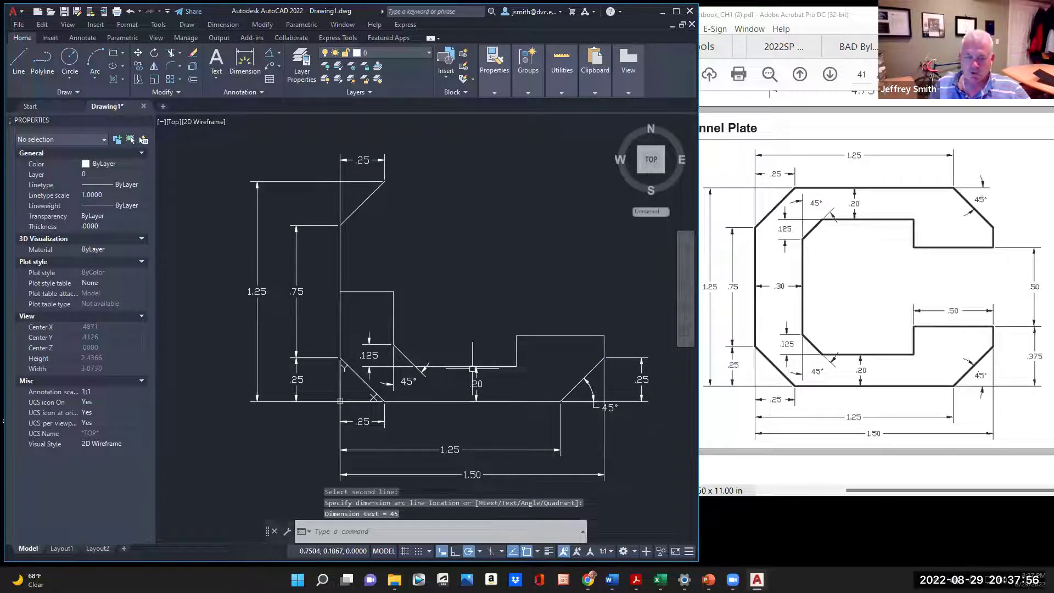
Step: Erase the horizontal construction line joining the left edge's midpoint to the inner vertical line
{"action": "key", "text": "Escape"}
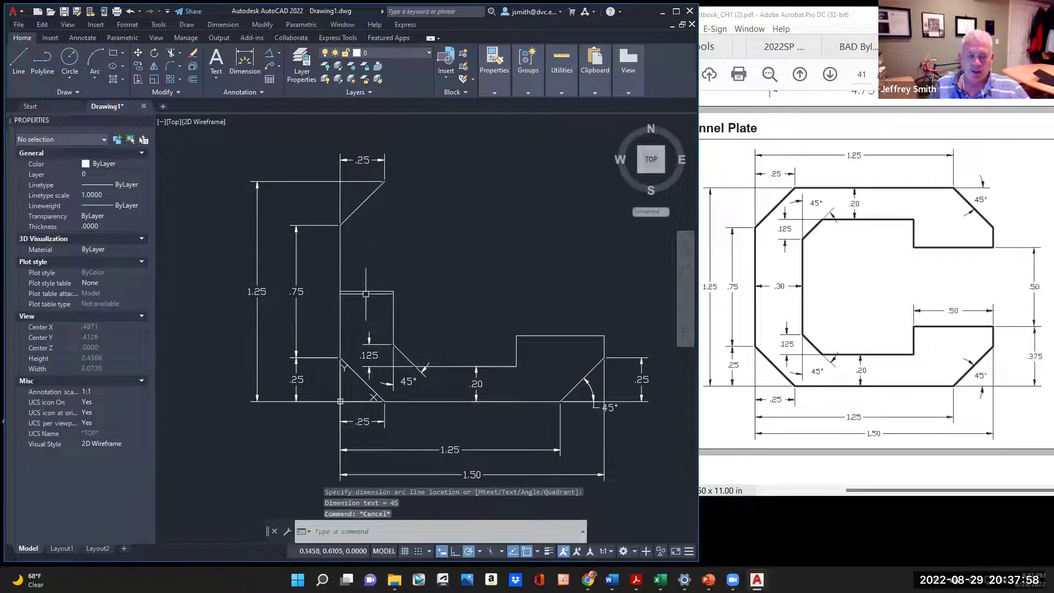
{"action": "left_click", "coordinate": [365, 290]}
{"action": "key", "text": "Delete"}
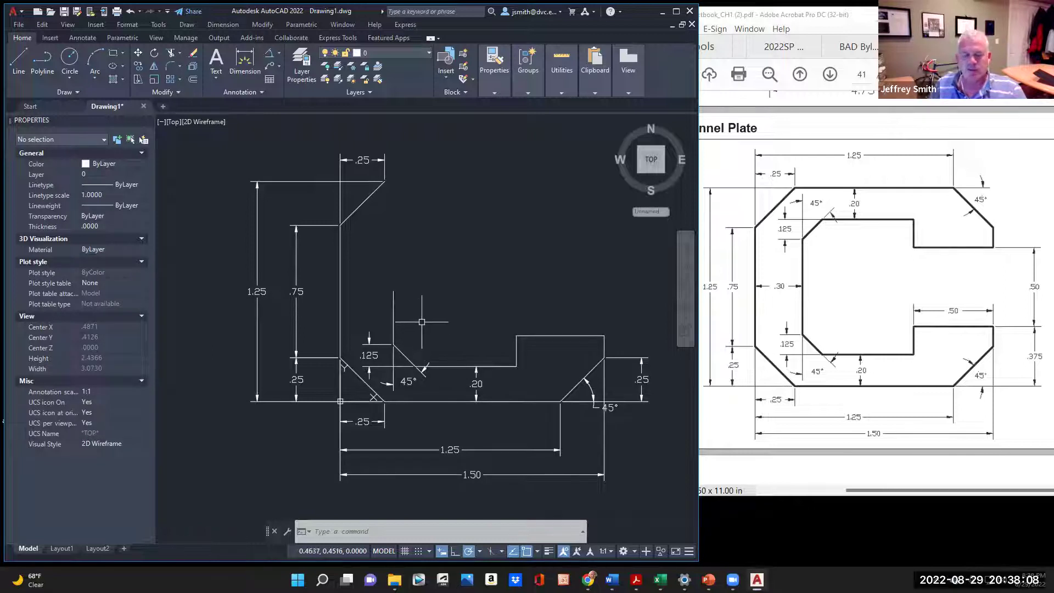
Step: Mirror the bottom edge, right chamfer, arm end and inner outline lines about a horizontal axis through the left edge's midpoint, keeping the source objects
{"action": "left_click", "coordinate": [156, 67]}
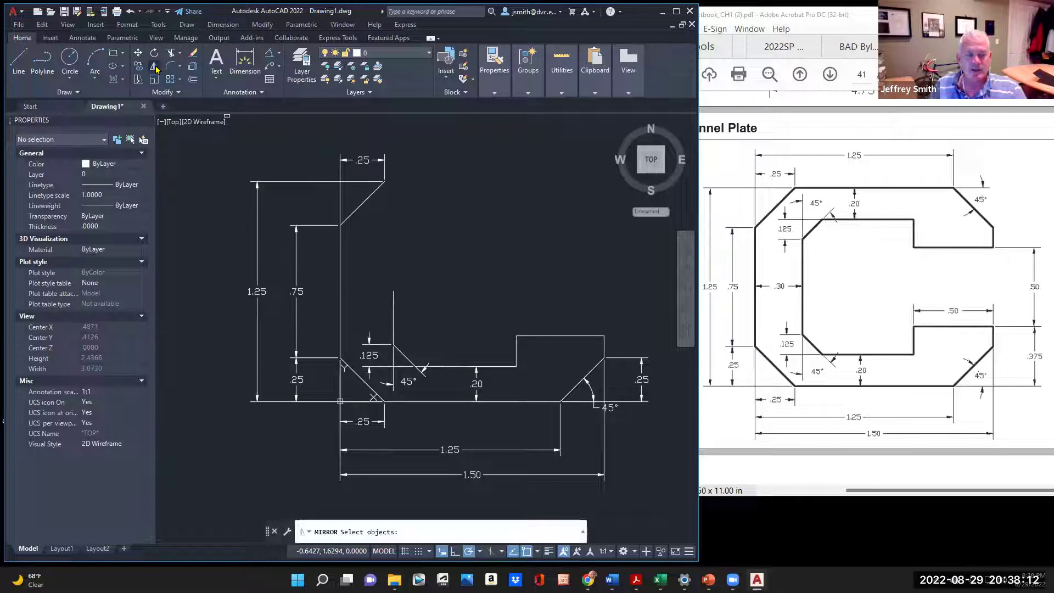
{"action": "key", "text": "Escape"}
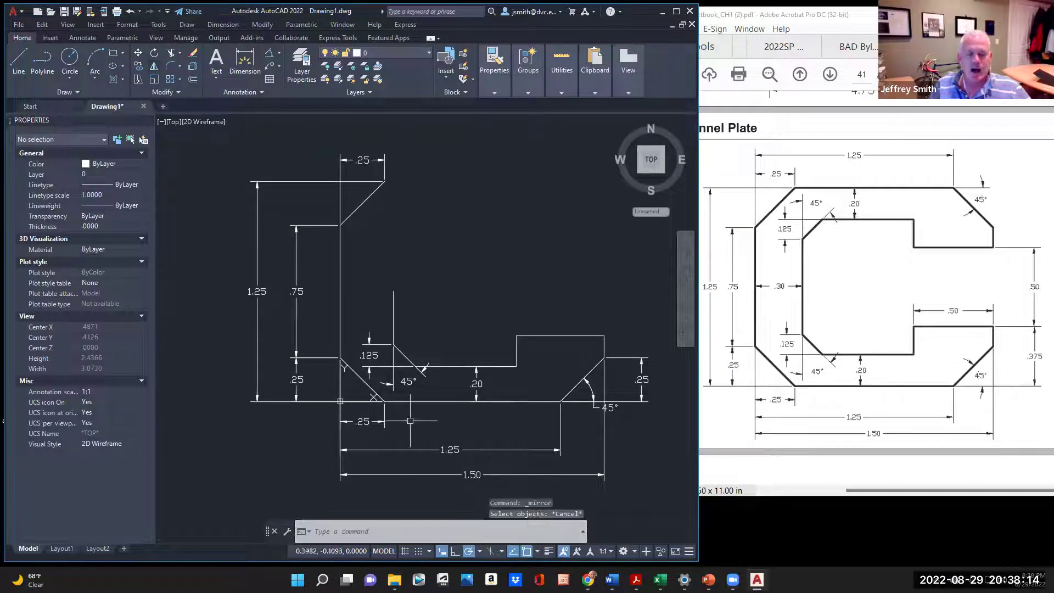
{"action": "type", "text": "mirror"}
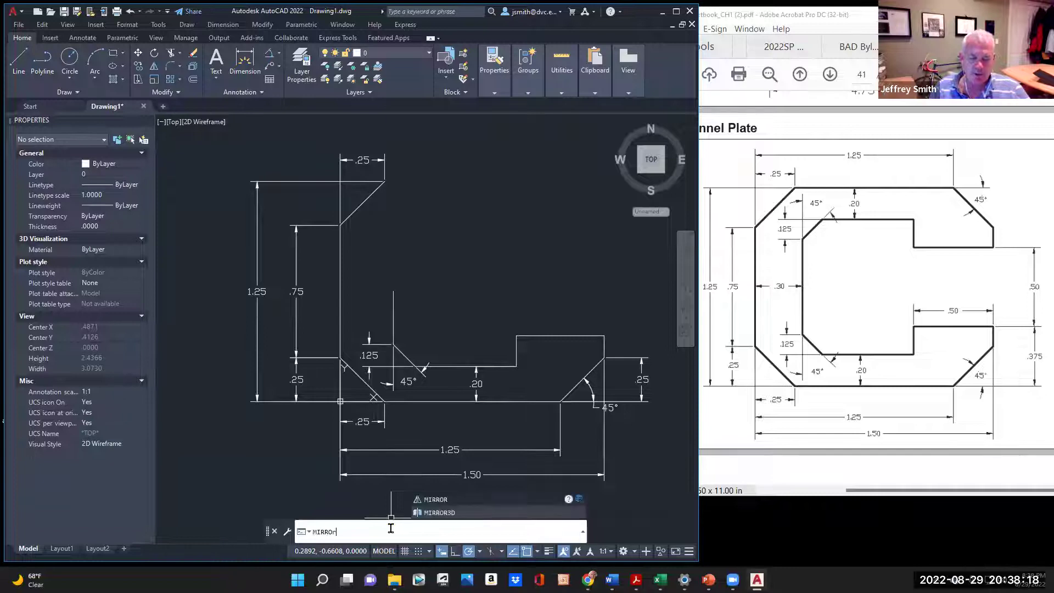
{"action": "key", "text": "Return"}
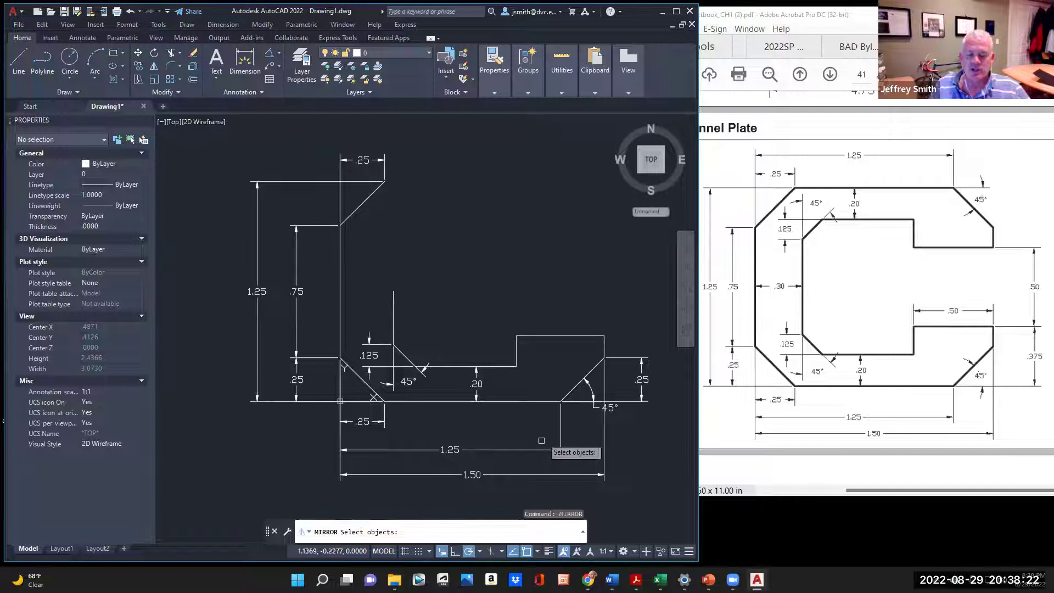
{"action": "left_click", "coordinate": [528, 402]}
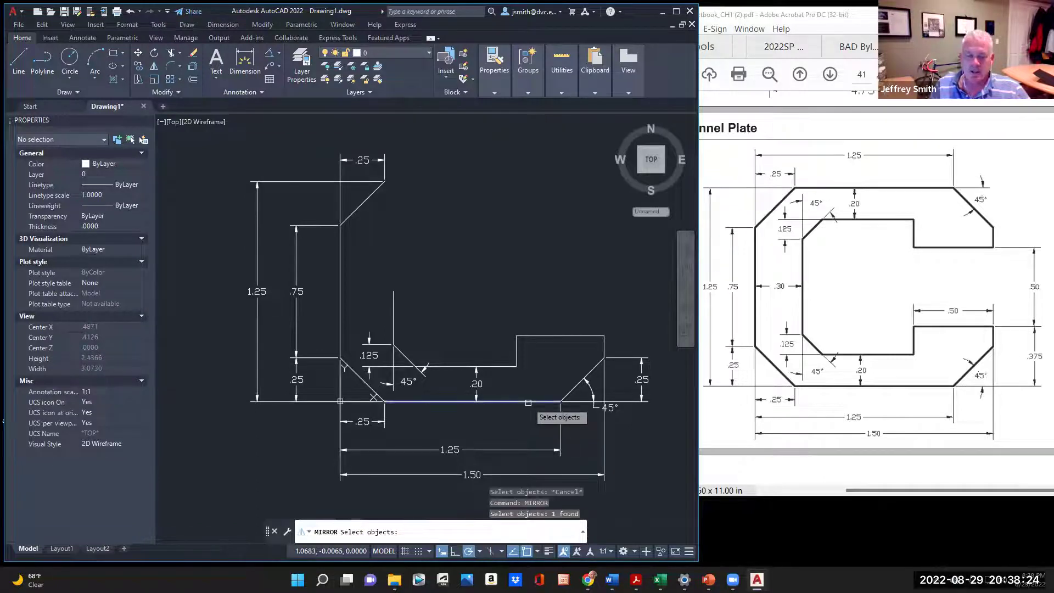
{"action": "left_click", "coordinate": [582, 379]}
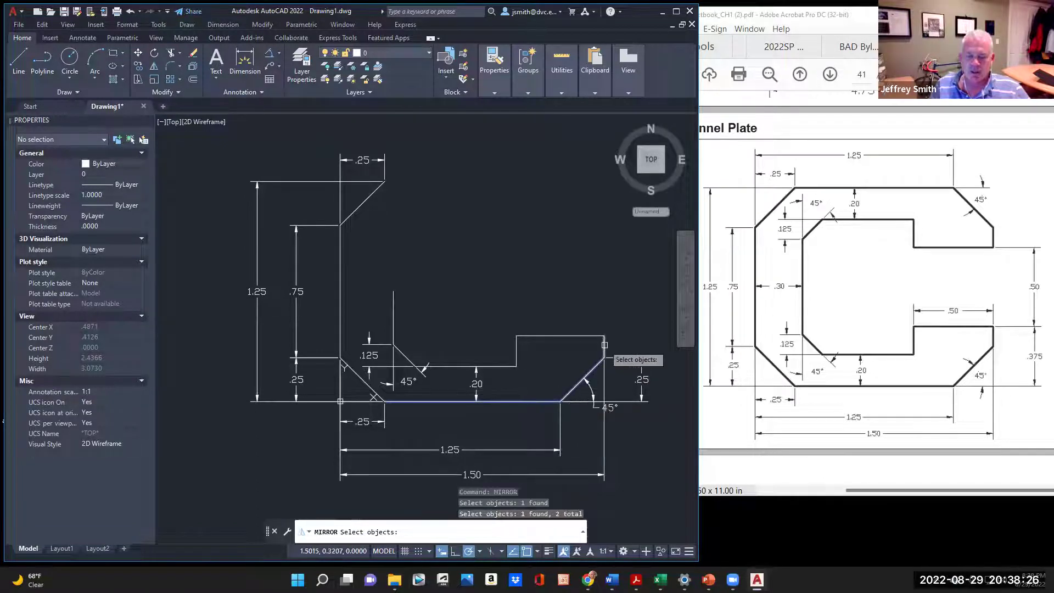
{"action": "left_click", "coordinate": [603, 346]}
{"action": "left_click", "coordinate": [554, 336]}
{"action": "left_click", "coordinate": [513, 356]}
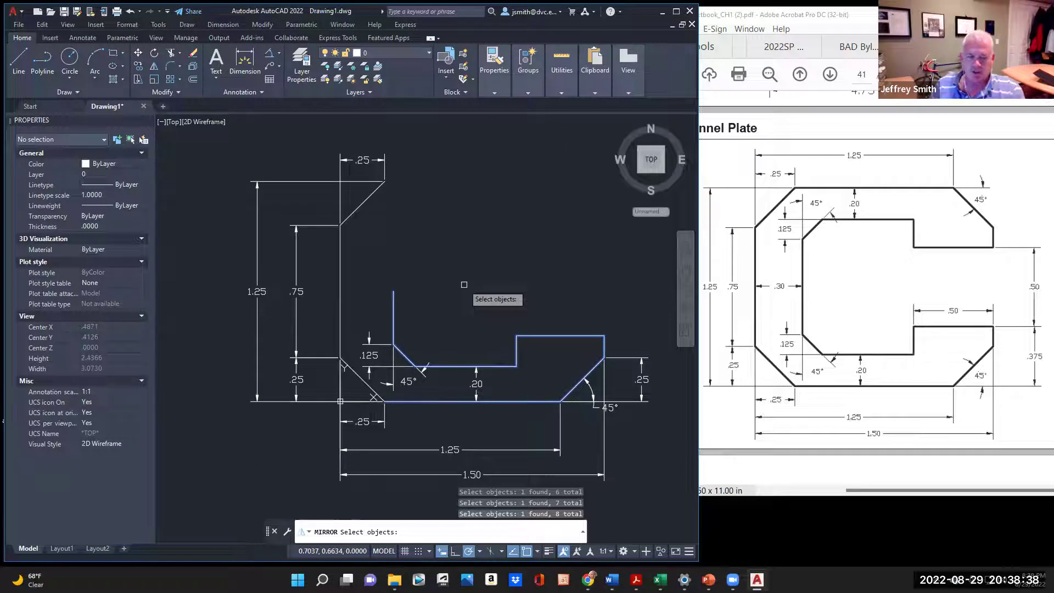
{"action": "key", "text": "Return"}
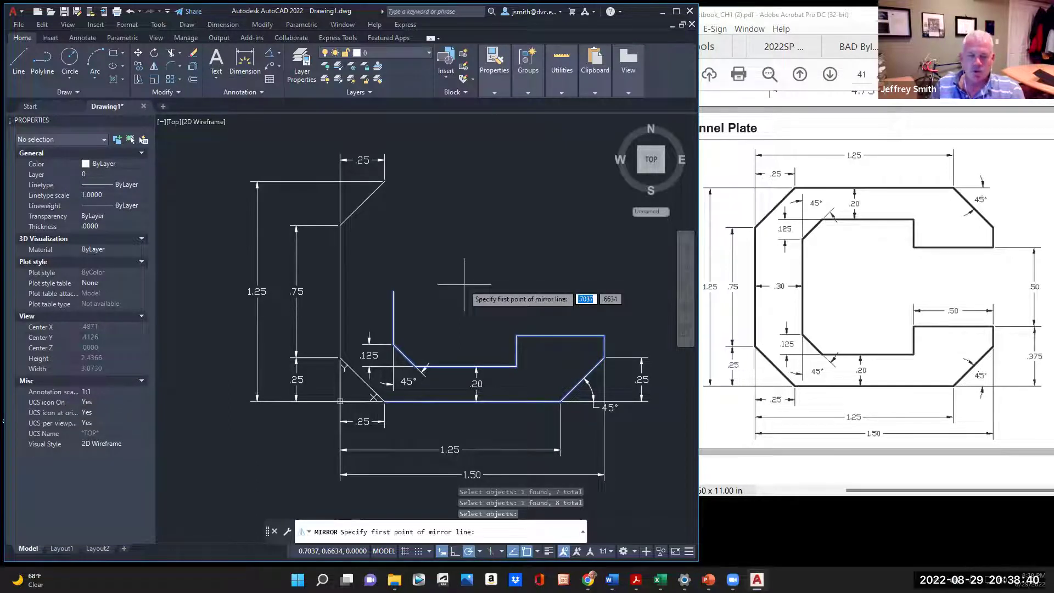
{"action": "left_click", "coordinate": [340, 291]}
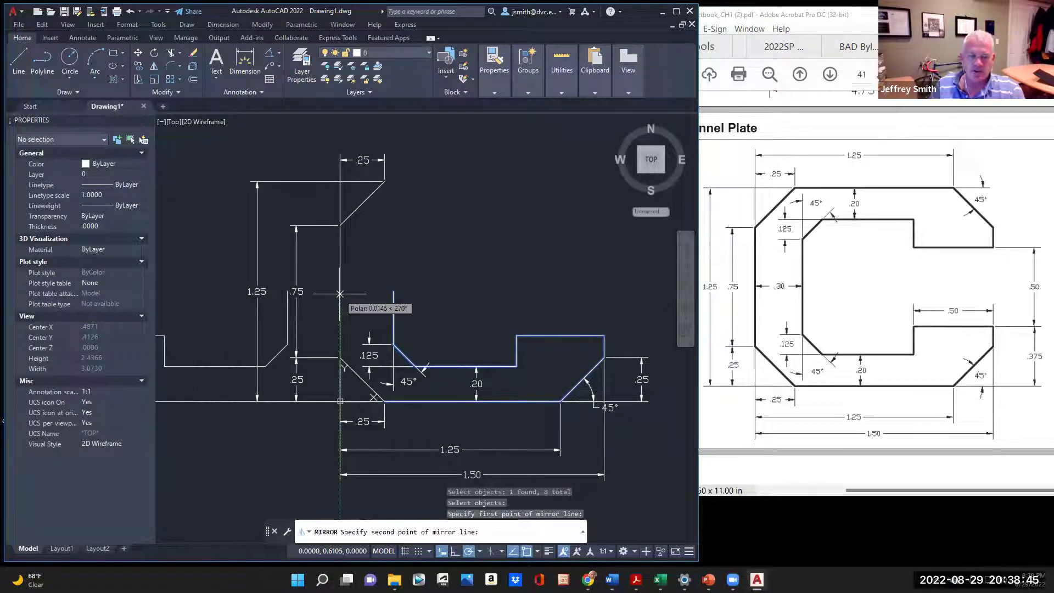
{"action": "left_click", "coordinate": [530, 291]}
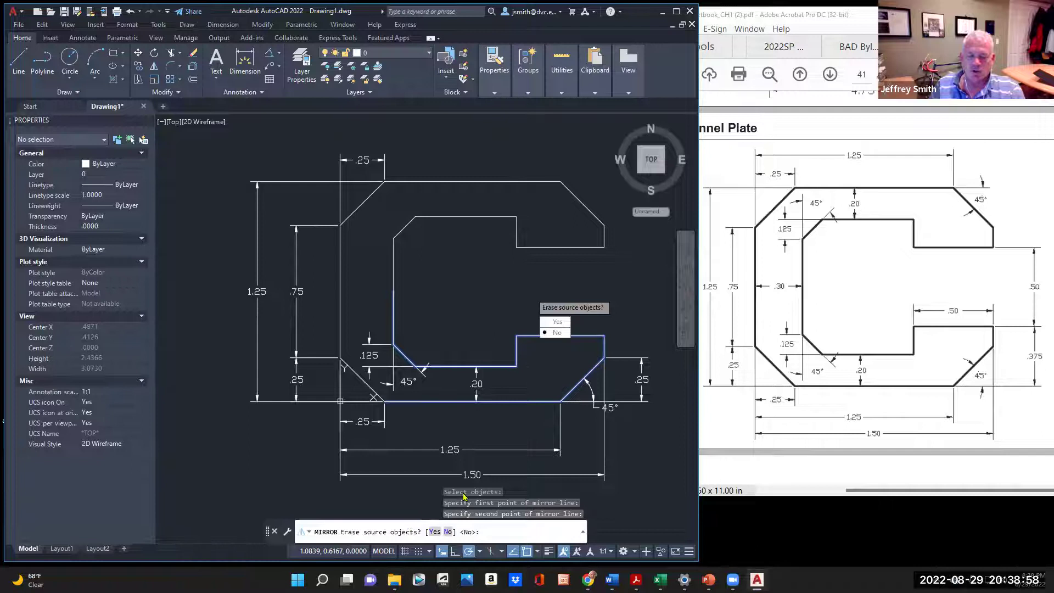
{"action": "left_click", "coordinate": [555, 332]}
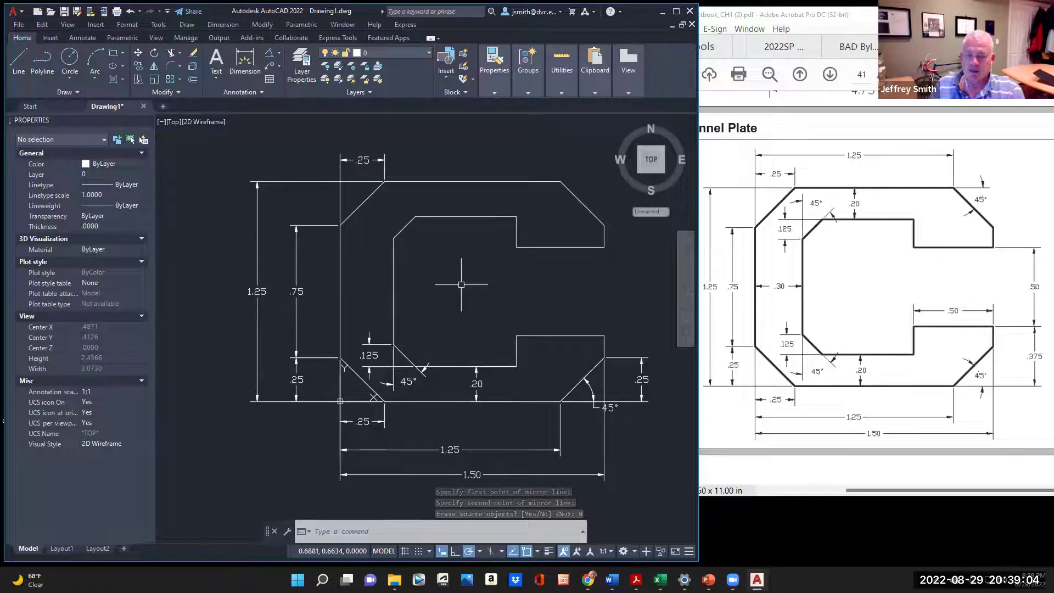
{"action": "middle_click_drag", "start_coordinate": [604, 283], "coordinate": [513, 284]}
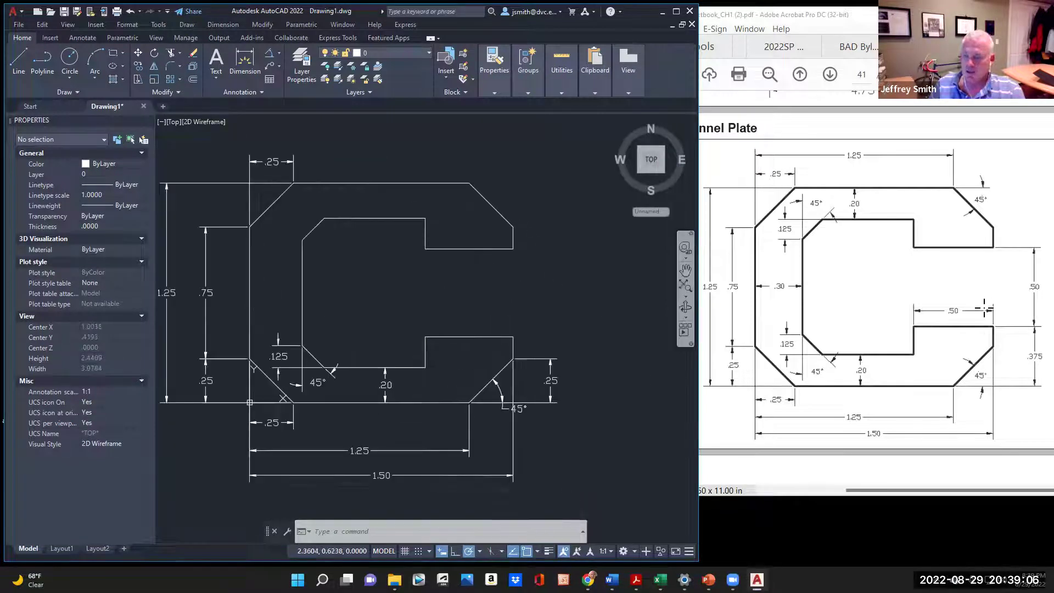
Step: Add a vertical dimension across the opening between the two arm ends, placing it to the right of the plate
{"action": "scroll", "coordinate": [375, 137], "scroll_direction": "down", "scroll_amount": 2}
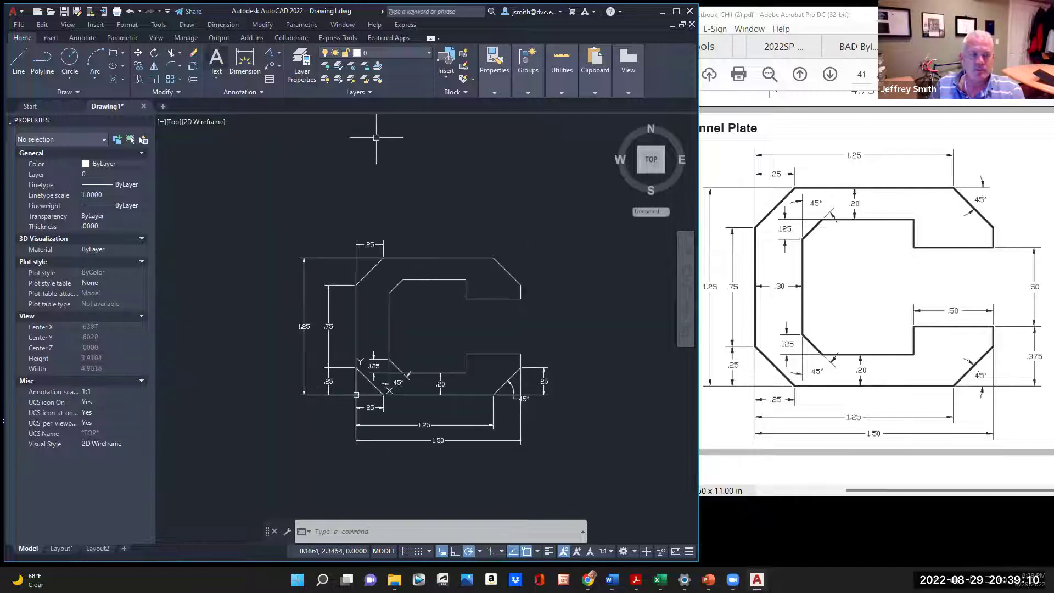
{"action": "scroll", "coordinate": [383, 223], "scroll_direction": "up", "scroll_amount": 2}
{"action": "scroll", "coordinate": [473, 288], "scroll_direction": "down", "scroll_amount": 2}
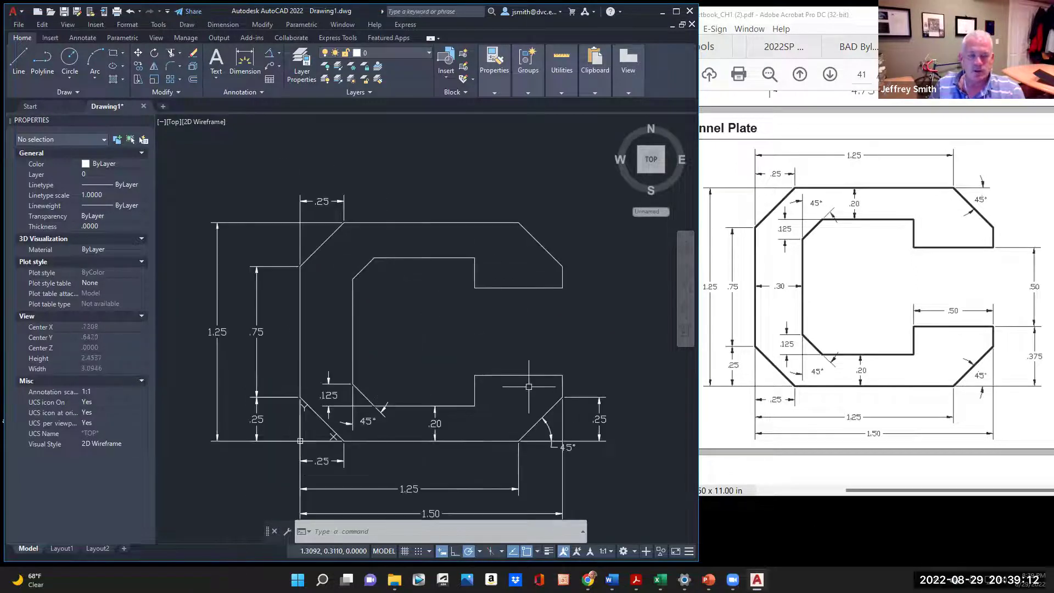
{"action": "left_click", "coordinate": [642, 161]}
{"action": "left_click", "coordinate": [245, 60]}
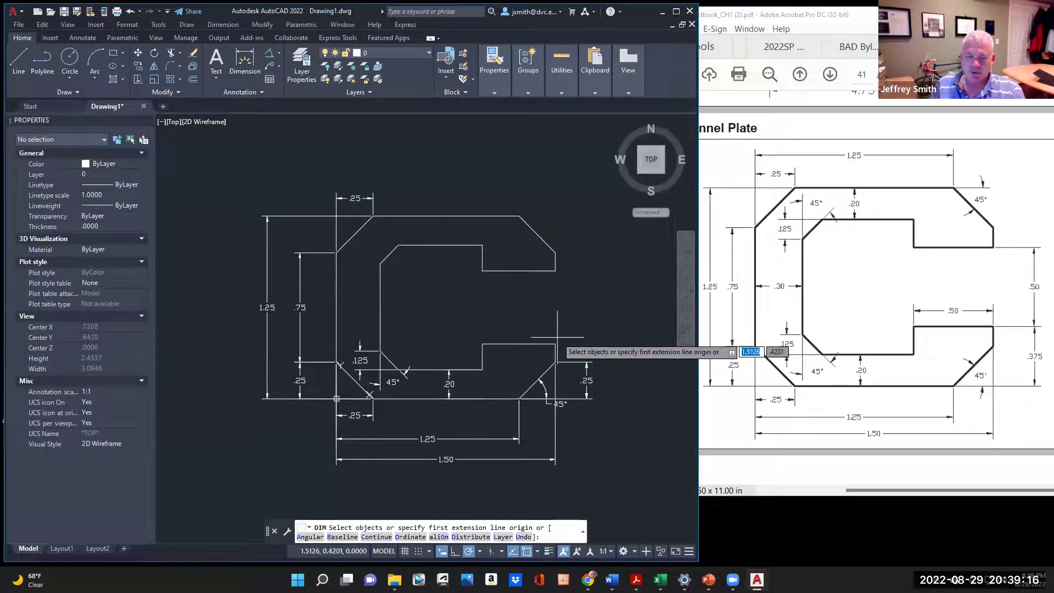
{"action": "left_click", "coordinate": [555, 363]}
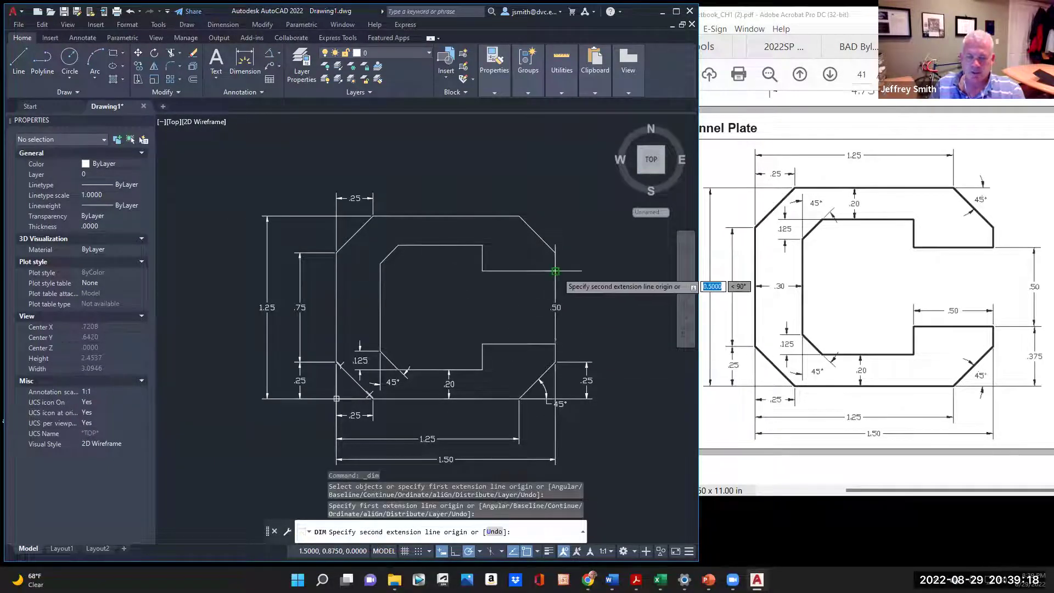
{"action": "left_click", "coordinate": [556, 271]}
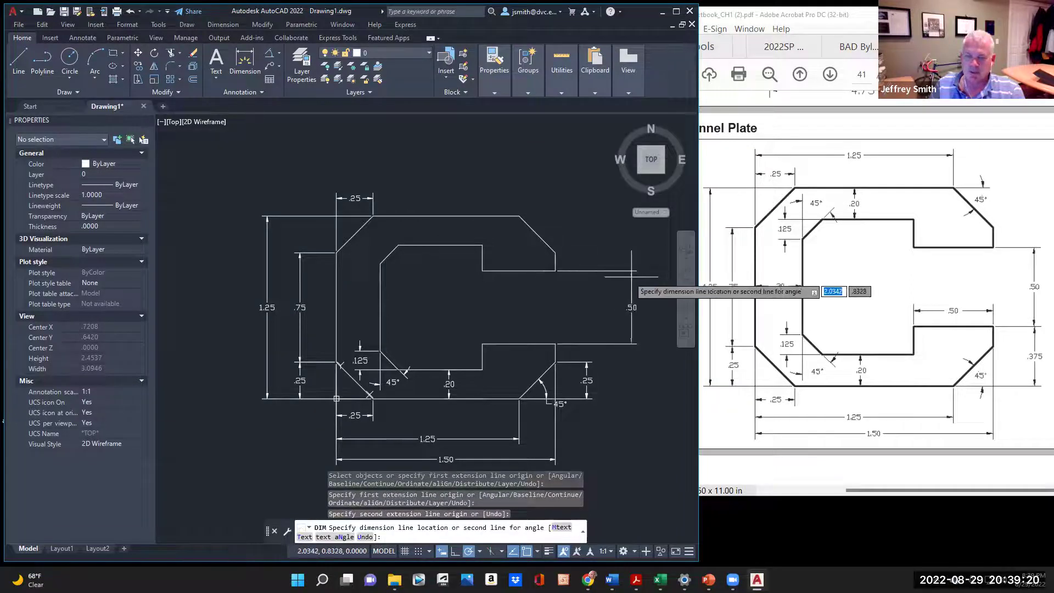
{"action": "left_click", "coordinate": [582, 276]}
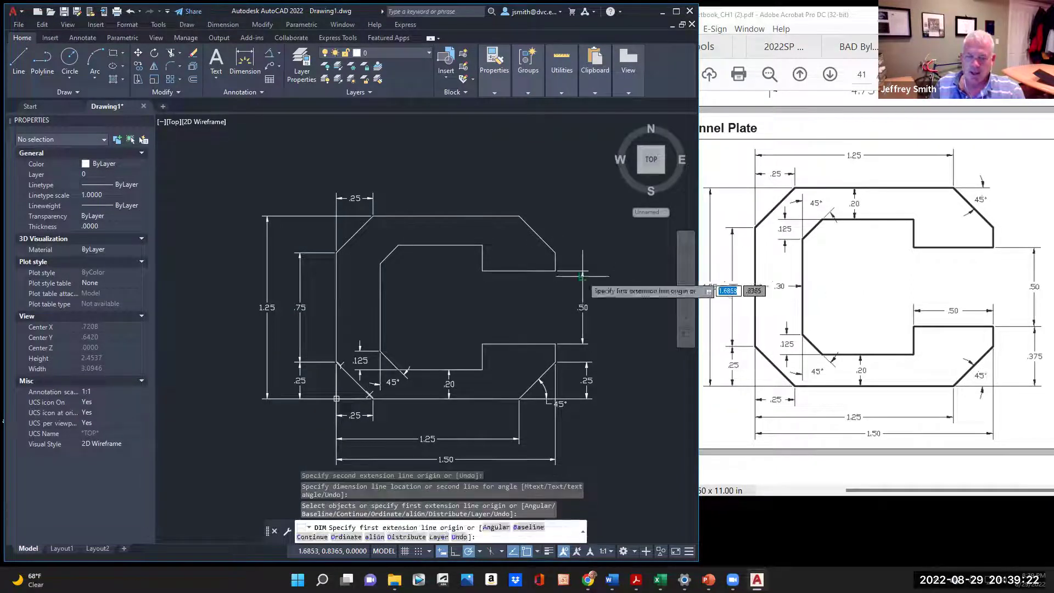
{"action": "key", "text": "Return"}
Step: Stretch the lower-right chamfer's vertical dimension up to the lower arm's top corner and align its dimension line with the opening's dimension
{"action": "left_click", "coordinate": [579, 364]}
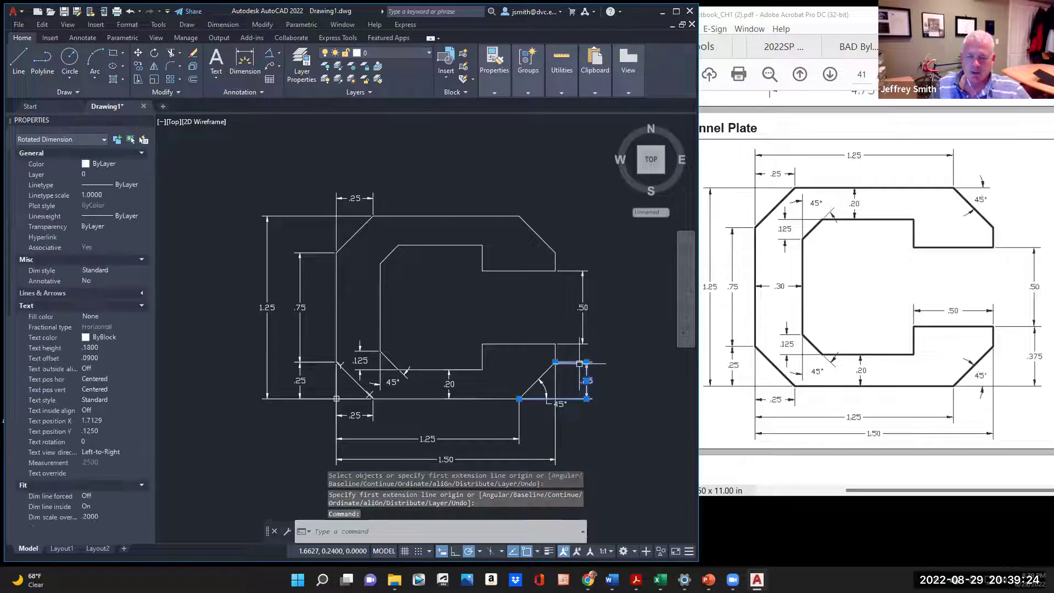
{"action": "left_click", "coordinate": [556, 361]}
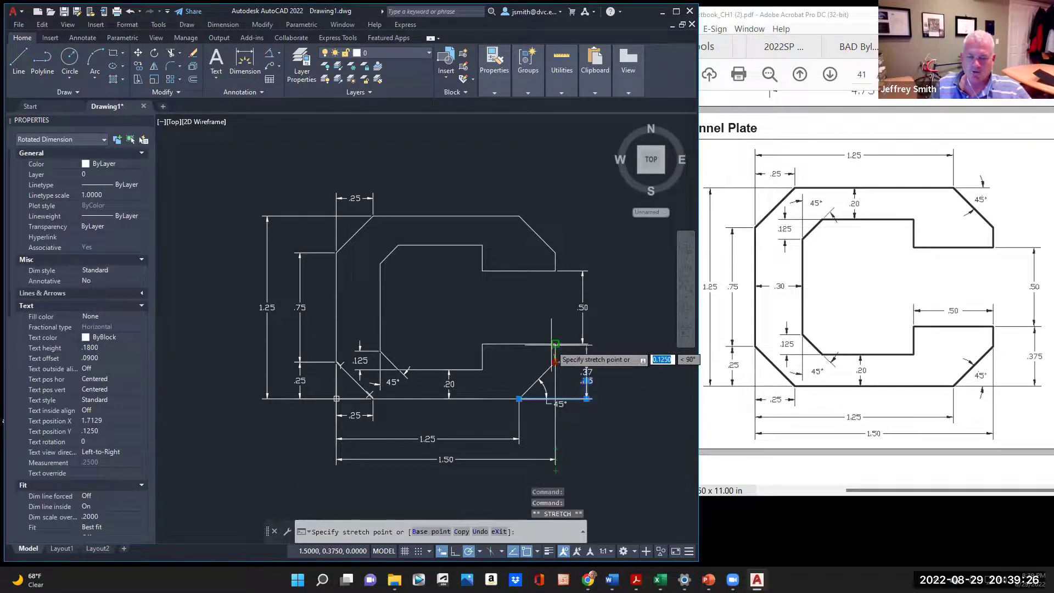
{"action": "left_click", "coordinate": [556, 344]}
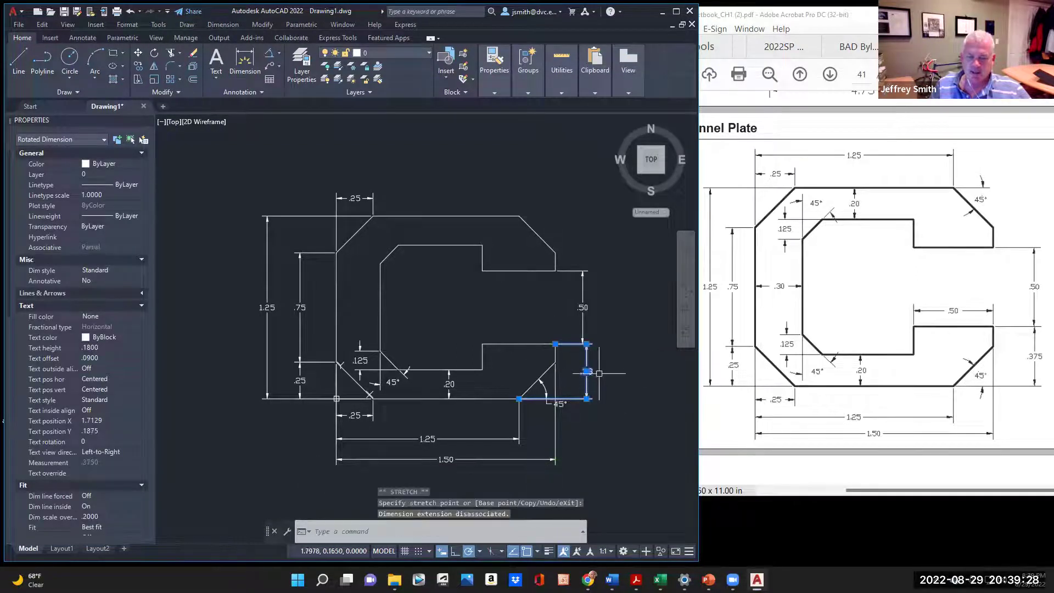
{"action": "left_click", "coordinate": [587, 372]}
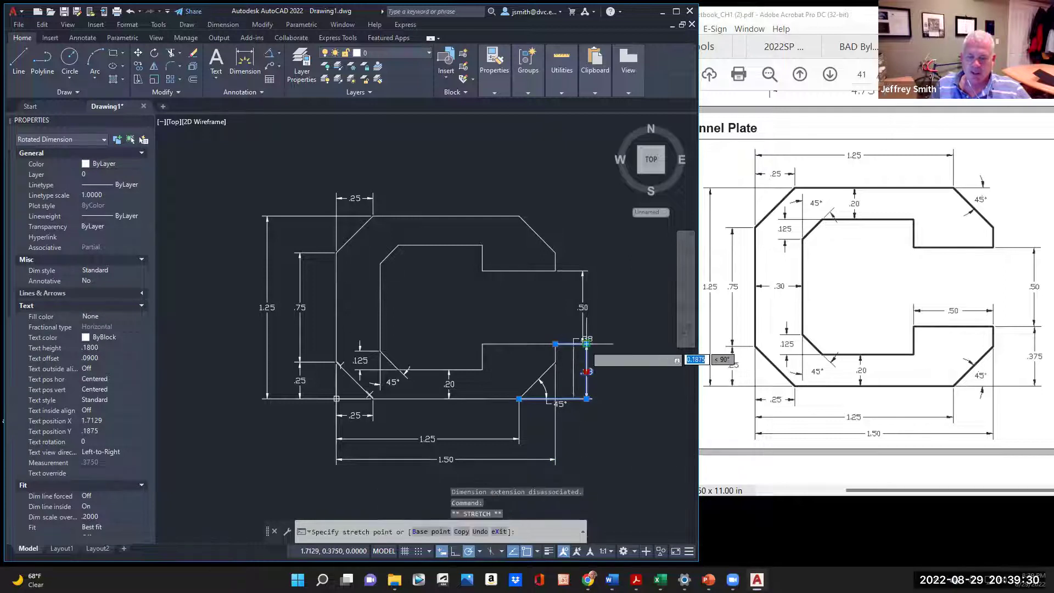
{"action": "left_click", "coordinate": [583, 372]}
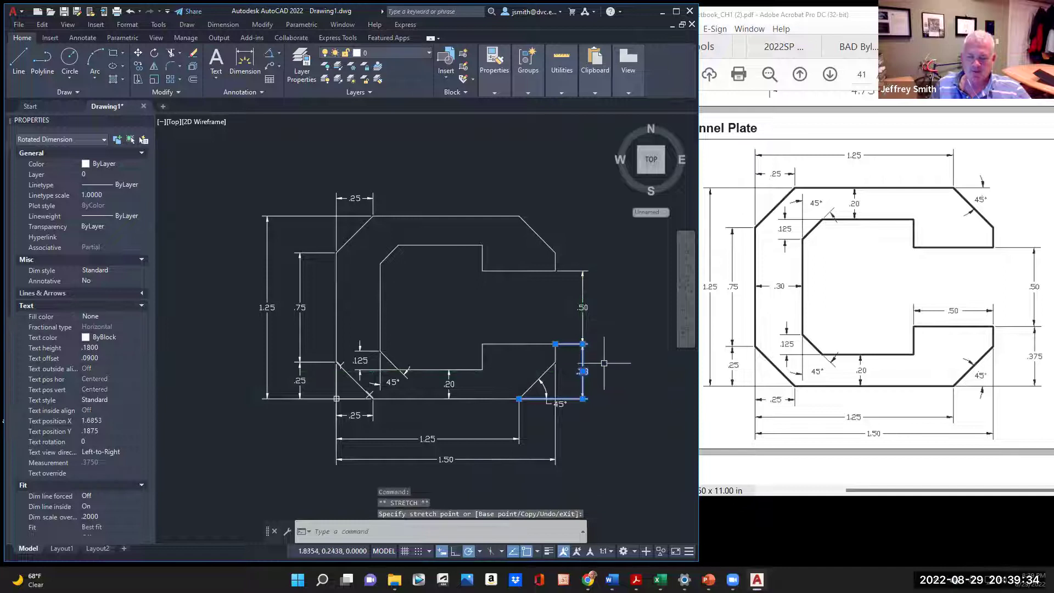
{"action": "key", "text": "Escape"}
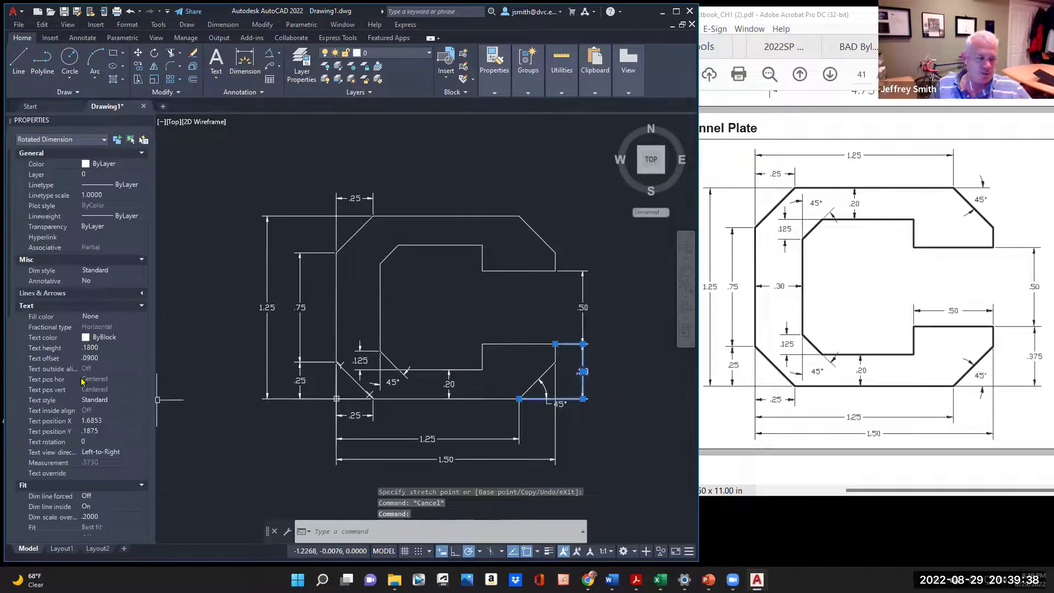
Step: Set the primary units precision of the lower arm's vertical dimension to 0.000
{"action": "scroll", "coordinate": [102, 417], "scroll_direction": "down", "scroll_amount": 4}
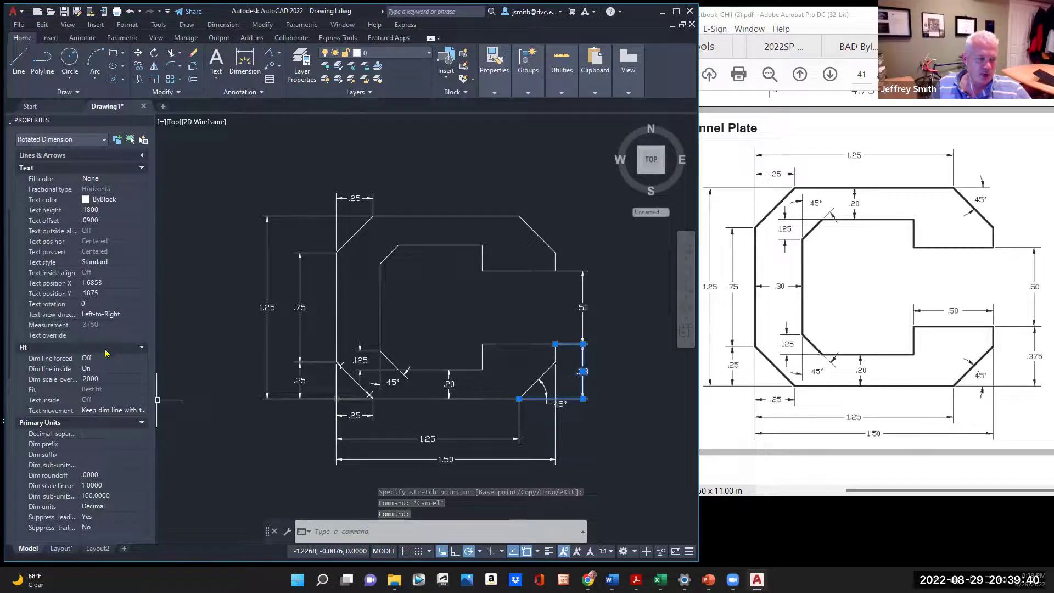
{"action": "scroll", "coordinate": [110, 356], "scroll_direction": "down", "scroll_amount": 3}
{"action": "left_click", "coordinate": [120, 491]}
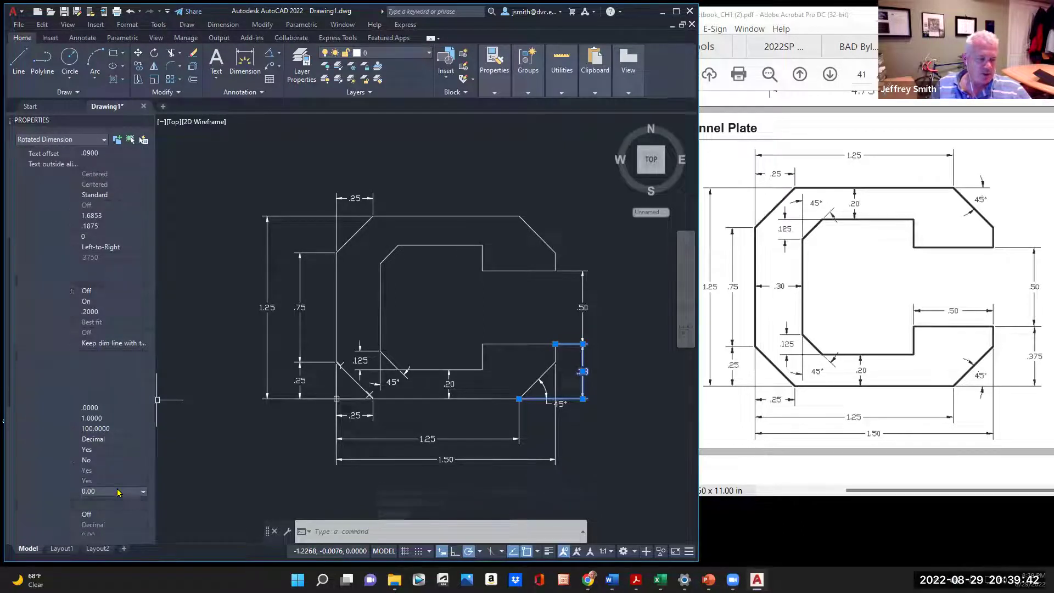
{"action": "left_click", "coordinate": [120, 491]}
{"action": "left_click", "coordinate": [114, 531]}
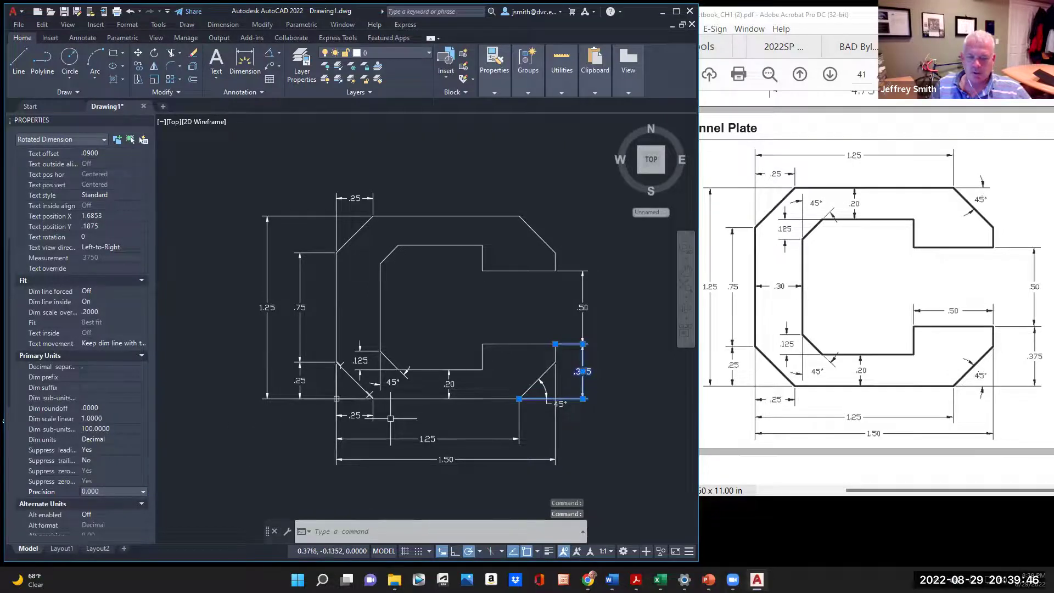
{"action": "key", "text": "Escape"}
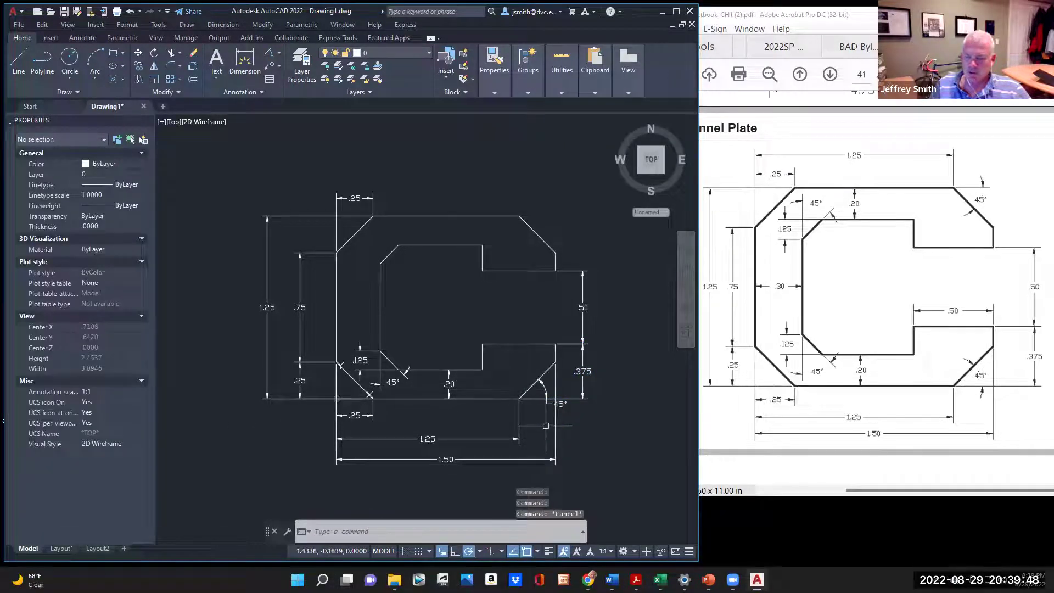
Step: Move the lower-right chamfer's angular dimension text in between its extension lines, beside the chamfer
{"action": "scroll", "coordinate": [548, 421], "scroll_direction": "up", "scroll_amount": 2}
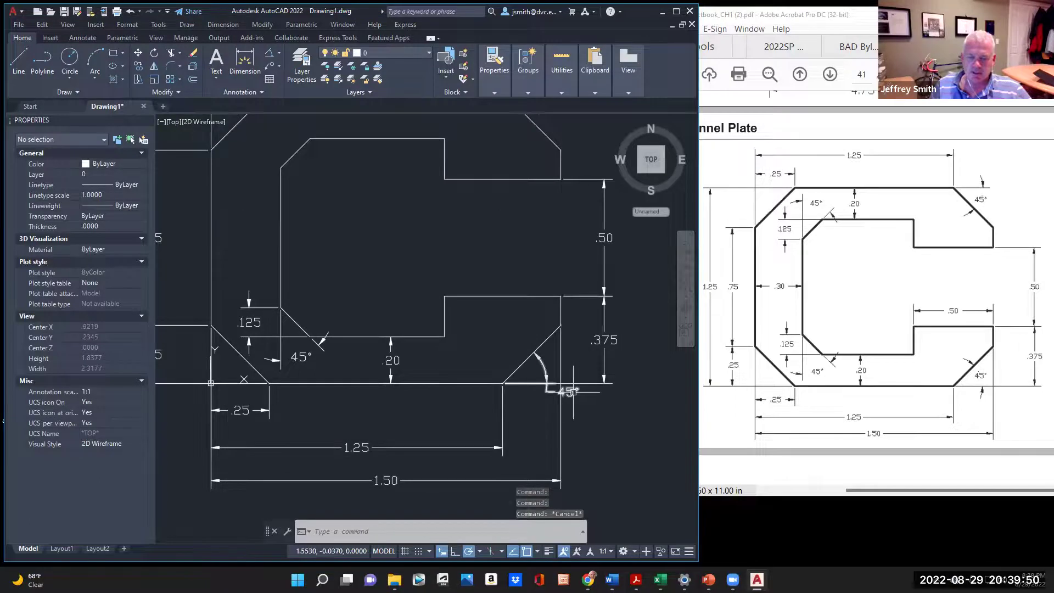
{"action": "left_click", "coordinate": [573, 391]}
{"action": "left_click", "coordinate": [569, 391]}
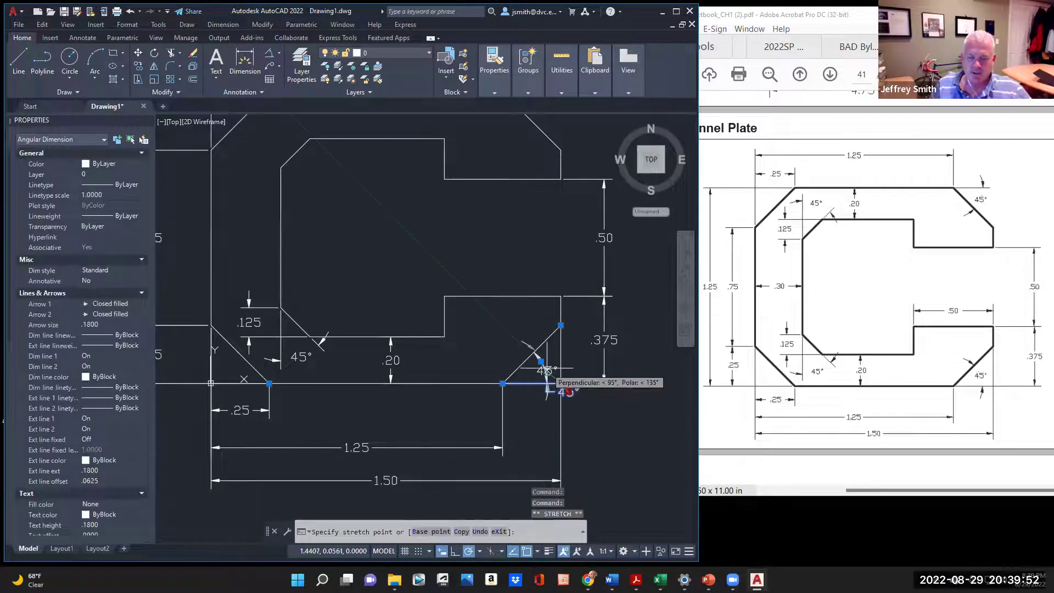
{"action": "right_click", "coordinate": [556, 376]}
{"action": "left_click", "coordinate": [561, 444]}
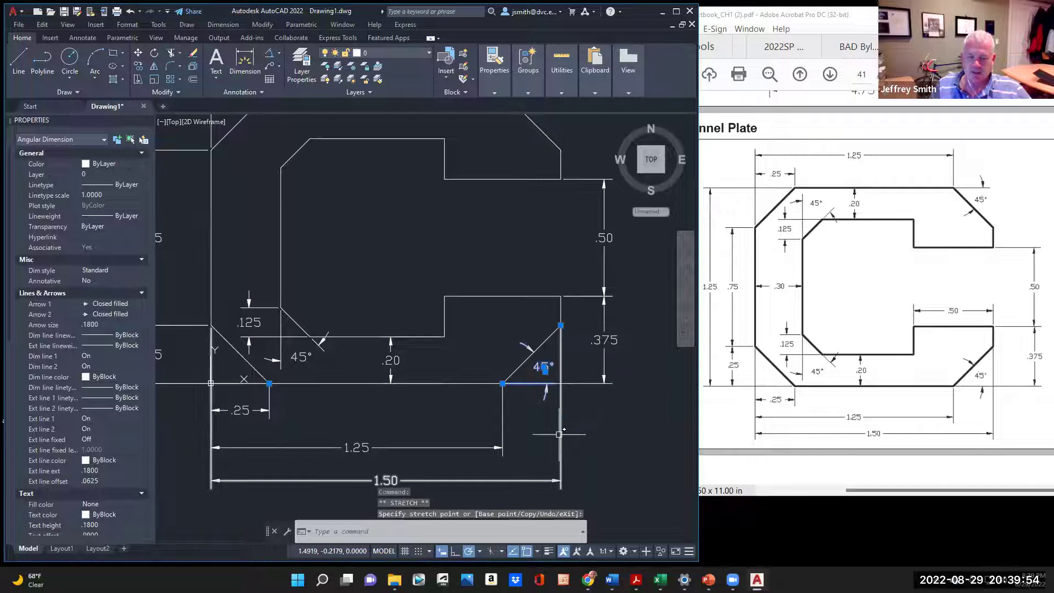
{"action": "key", "text": "Escape"}
Step: Add an angular dimension between the top edge and the upper-right chamfer, placing its text just outside the chamfer
{"action": "scroll", "coordinate": [559, 433], "scroll_direction": "down", "scroll_amount": 2}
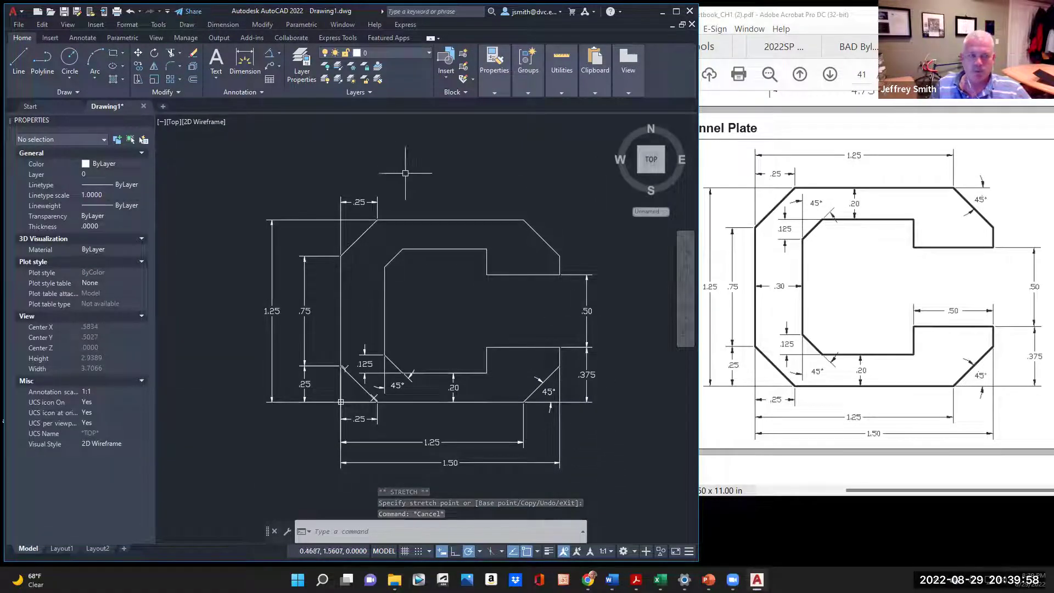
{"action": "left_click", "coordinate": [268, 52]}
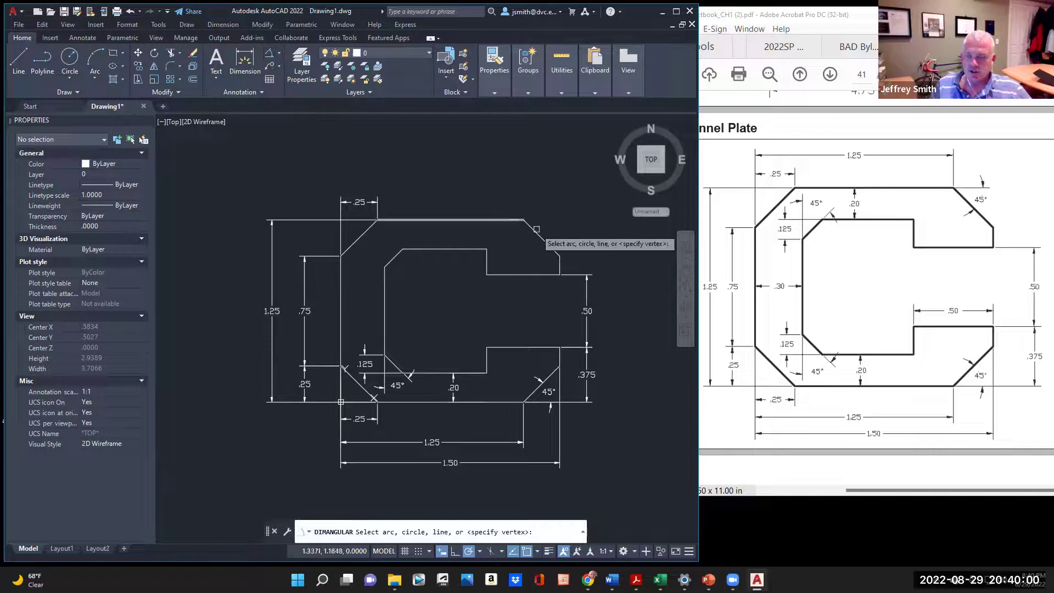
{"action": "left_click", "coordinate": [501, 220]}
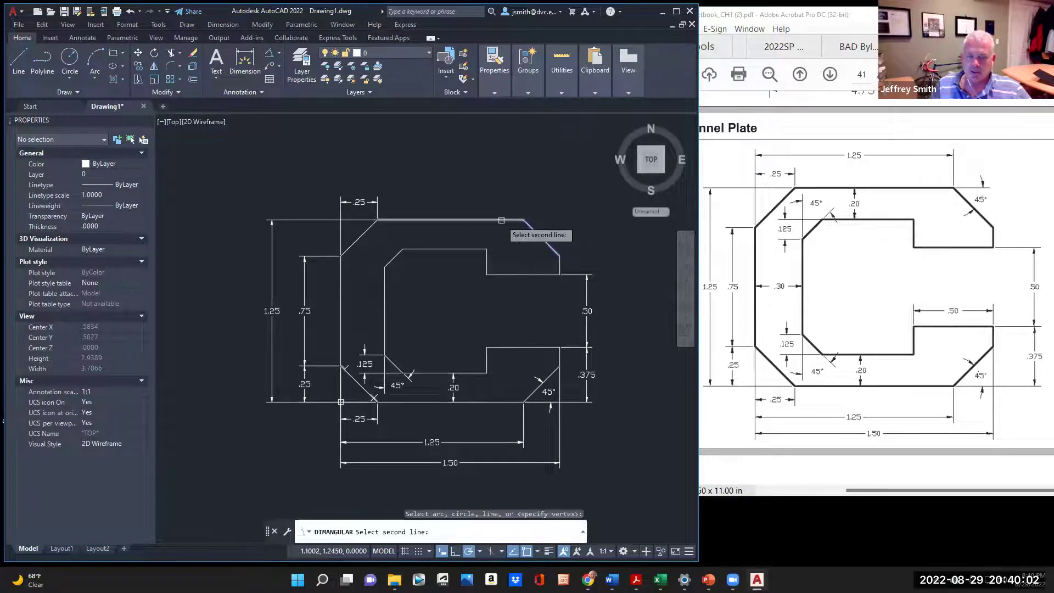
{"action": "left_click", "coordinate": [543, 238]}
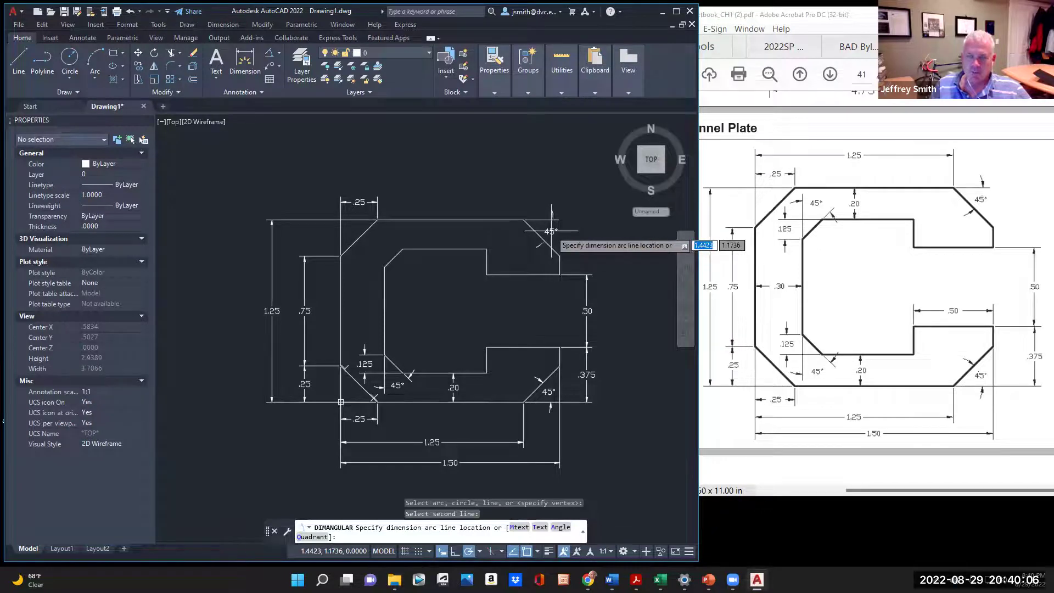
{"action": "left_click", "coordinate": [551, 231]}
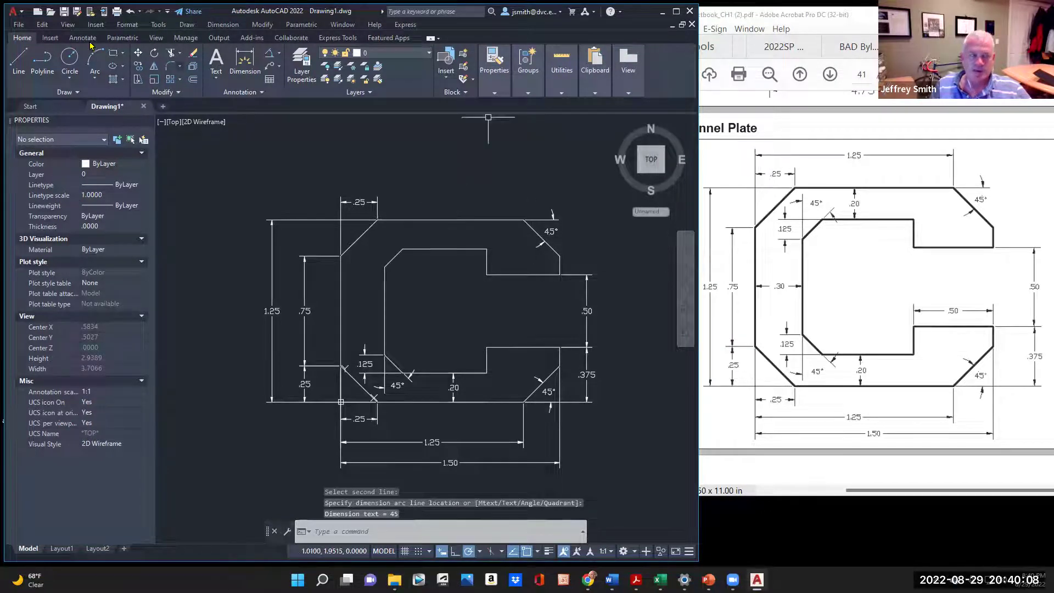
Step: Add a horizontal dimension from the left edge's upper end to the top edge's right end, placed above the upper-left chamfer's dimension
{"action": "left_click", "coordinate": [244, 59]}
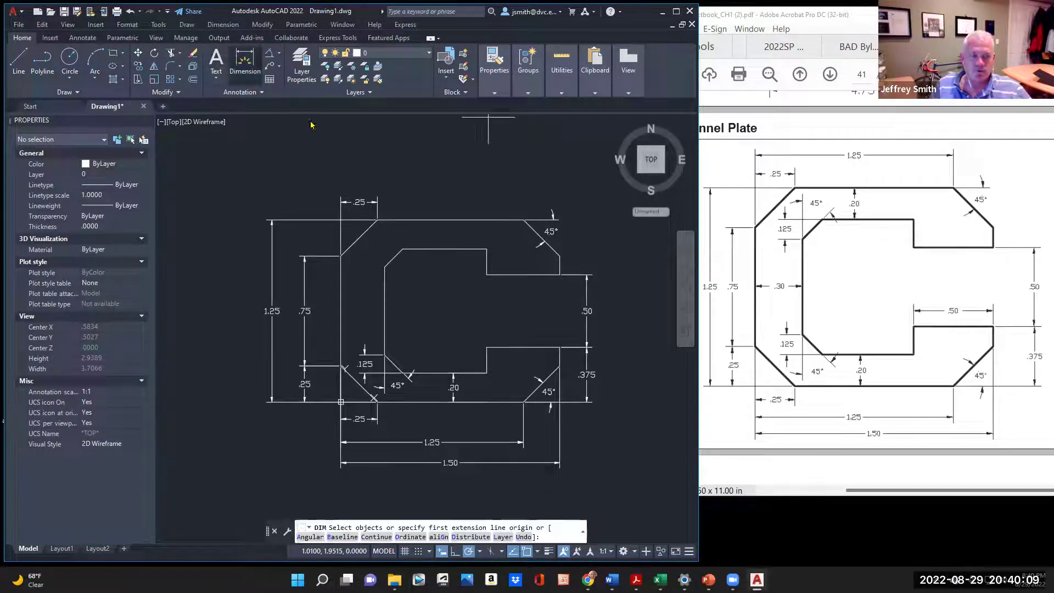
{"action": "left_click", "coordinate": [341, 255]}
{"action": "left_click", "coordinate": [523, 220]}
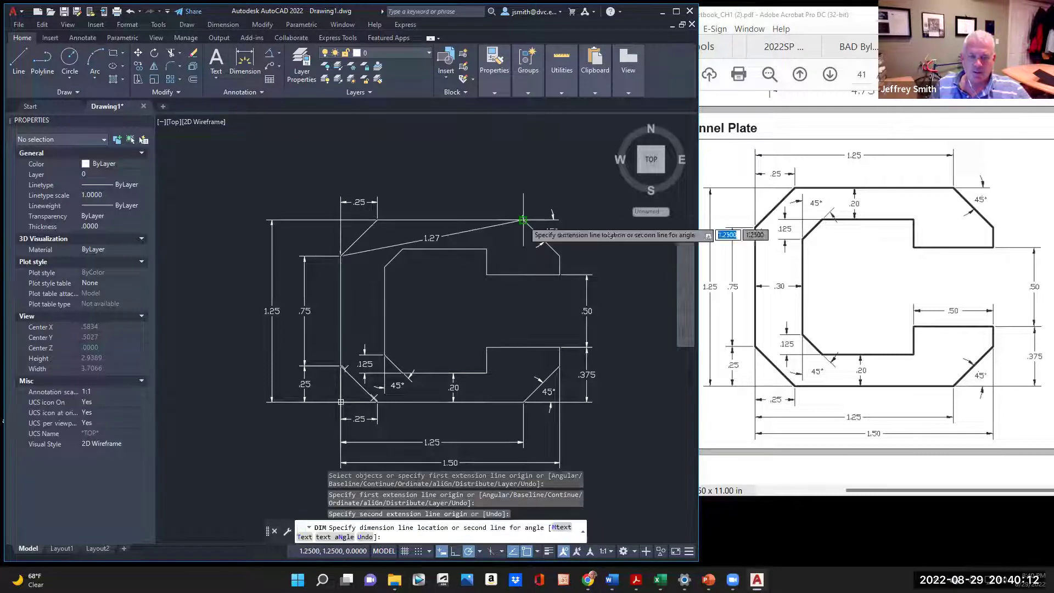
{"action": "left_click", "coordinate": [521, 176]}
{"action": "scroll", "coordinate": [489, 275], "scroll_direction": "down", "scroll_amount": 2}
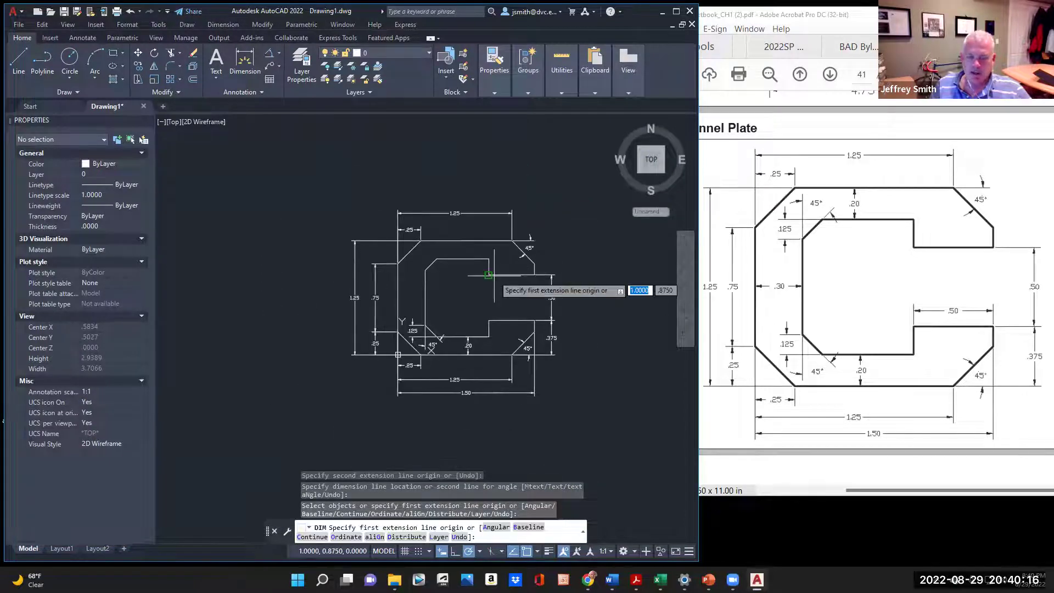
Step: Add a vertical dimension for the upper-left inner chamfer, placing it to the left of the inner vertical line
{"action": "scroll", "coordinate": [498, 300], "scroll_direction": "up", "scroll_amount": 2}
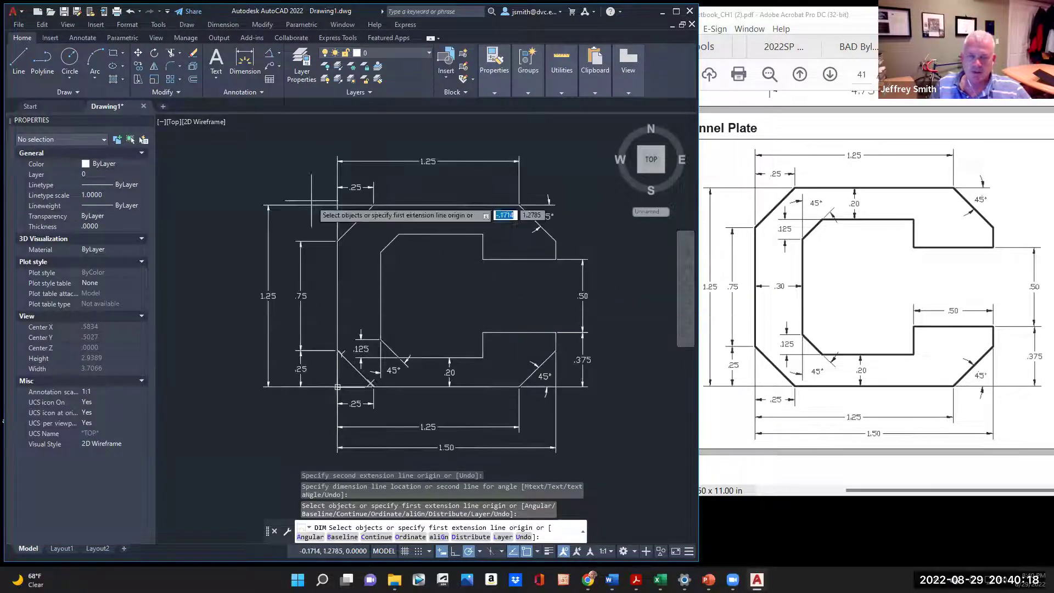
{"action": "left_click", "coordinate": [245, 61]}
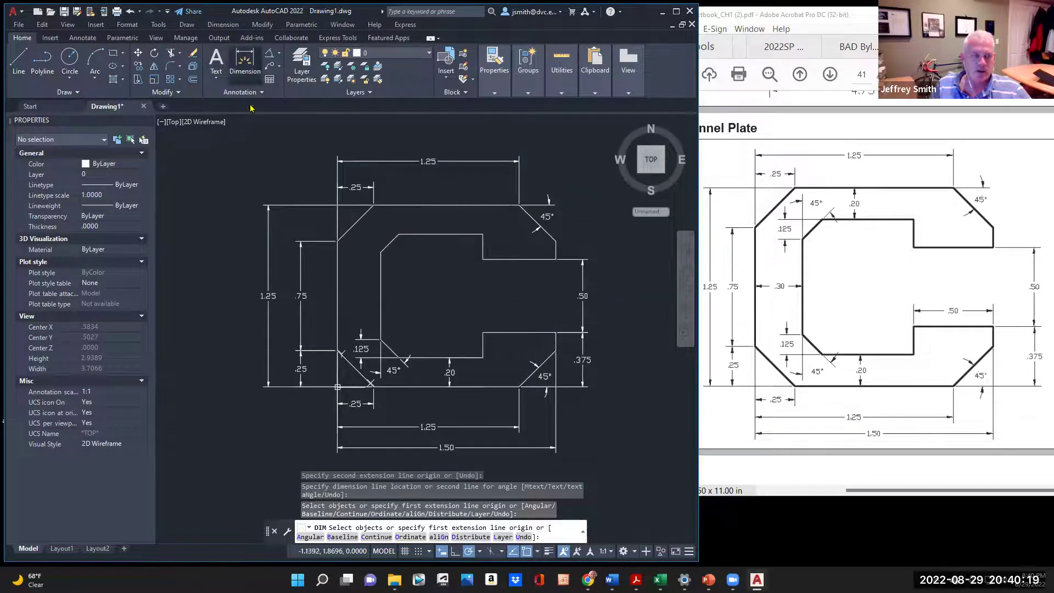
{"action": "left_click", "coordinate": [380, 253]}
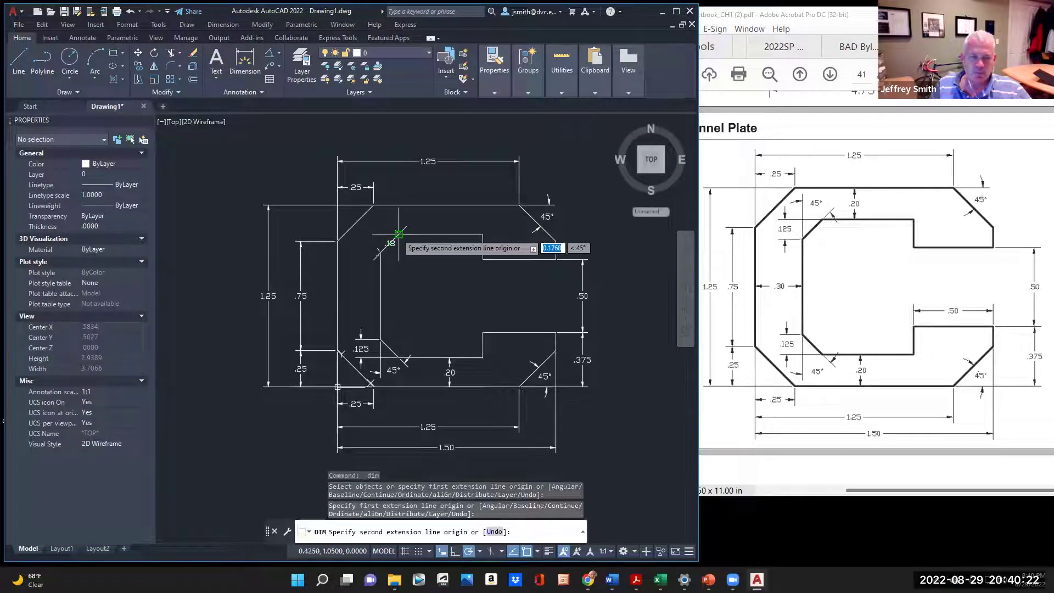
{"action": "left_click", "coordinate": [399, 234]}
{"action": "left_click", "coordinate": [363, 230]}
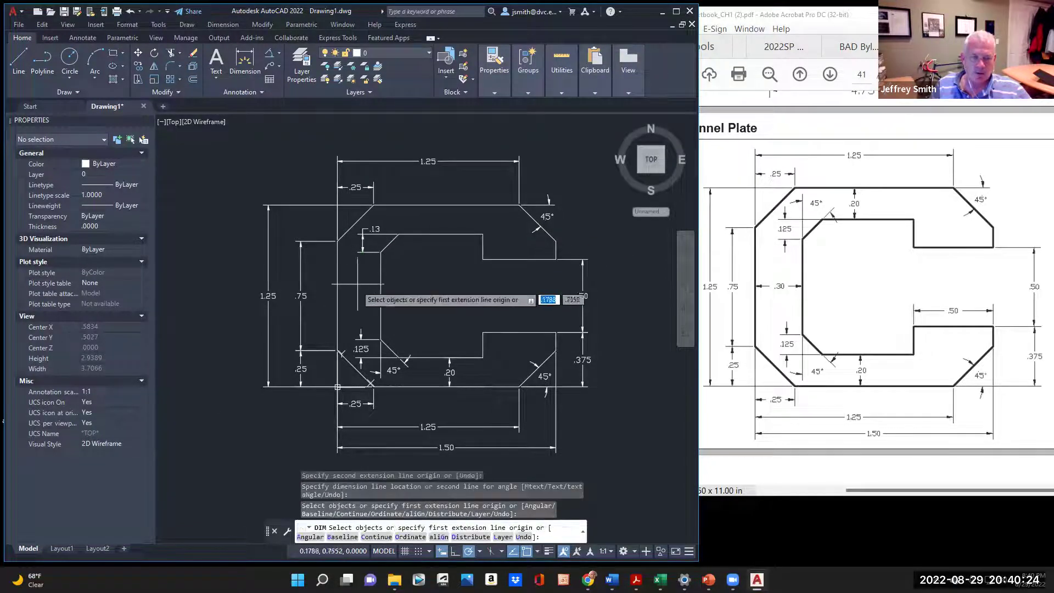
{"action": "key", "text": "Escape"}
Step: Set the primary units precision of the upper-left inner chamfer's vertical dimension to 0.000
{"action": "left_click", "coordinate": [374, 226]}
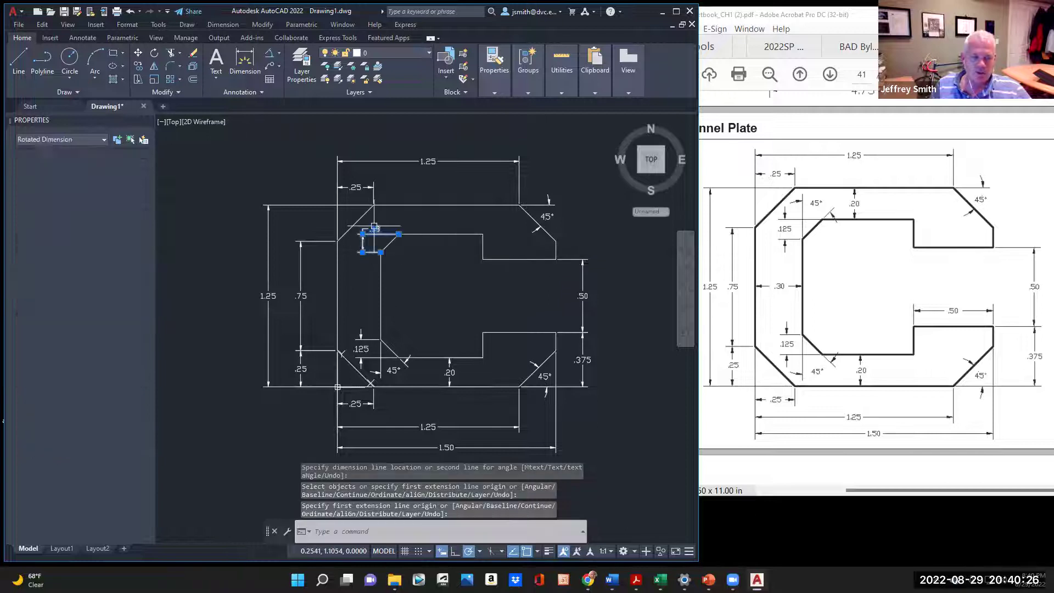
{"action": "scroll", "coordinate": [124, 469], "scroll_direction": "down", "scroll_amount": 5}
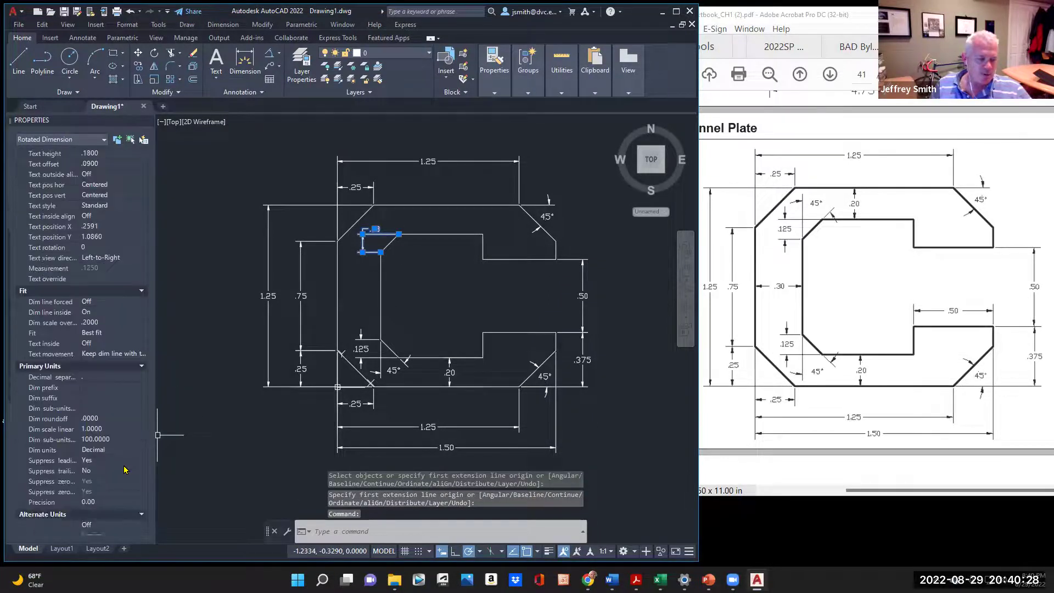
{"action": "left_click", "coordinate": [109, 501]}
{"action": "left_click", "coordinate": [105, 501]}
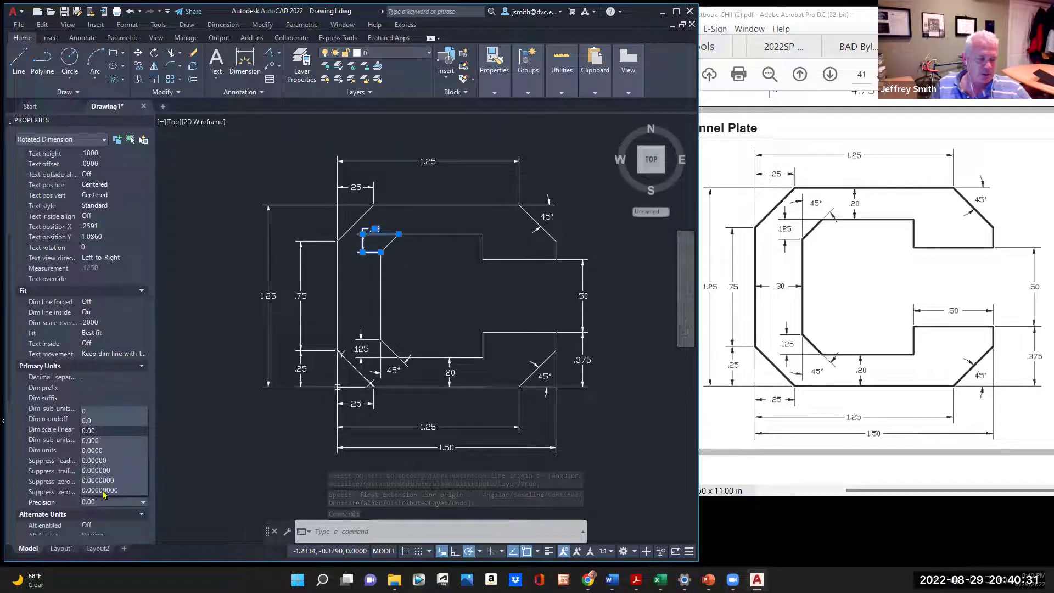
{"action": "left_click", "coordinate": [112, 440]}
{"action": "key", "text": "Escape"}
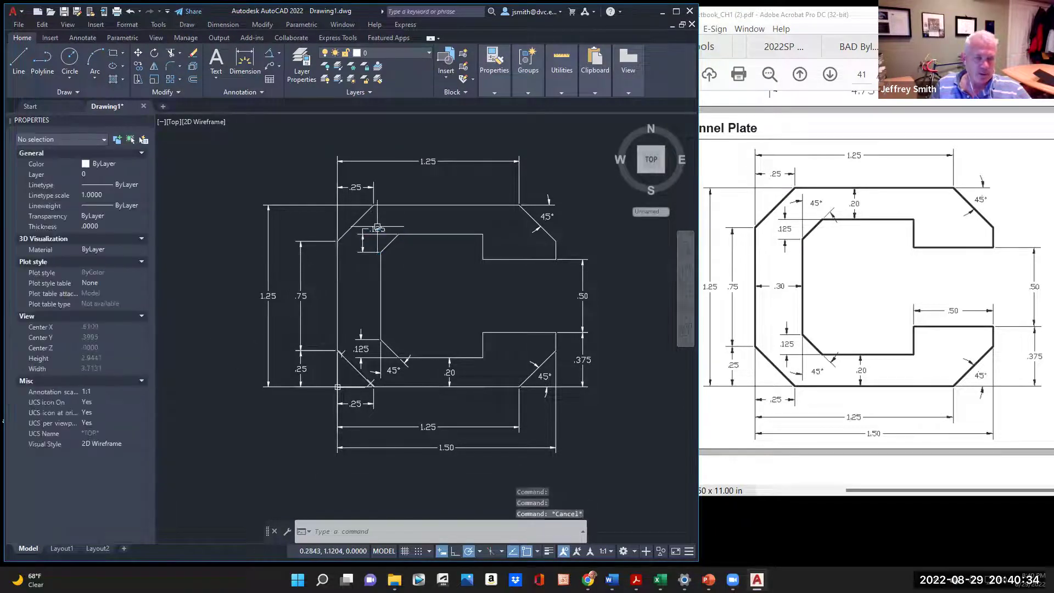
Step: Move the text of the upper-left inner chamfer's vertical dimension onto its dimension line, between the two extension lines
{"action": "left_click", "coordinate": [378, 229]}
{"action": "left_click", "coordinate": [378, 229]}
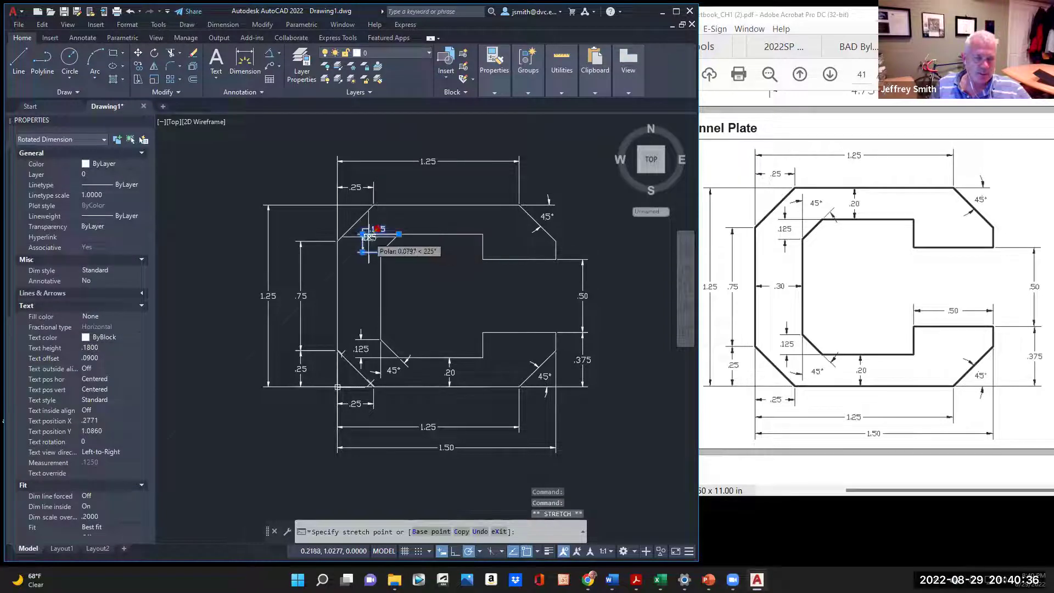
{"action": "scroll", "coordinate": [363, 252], "scroll_direction": "up", "scroll_amount": 5}
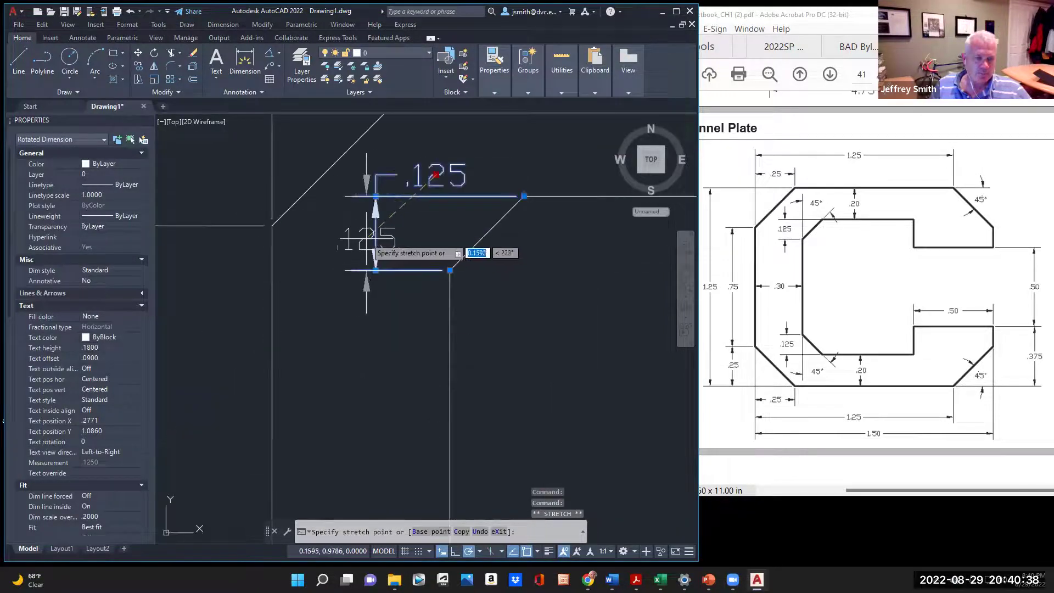
{"action": "left_click", "coordinate": [373, 236]}
{"action": "scroll", "coordinate": [350, 326], "scroll_direction": "down", "scroll_amount": 4}
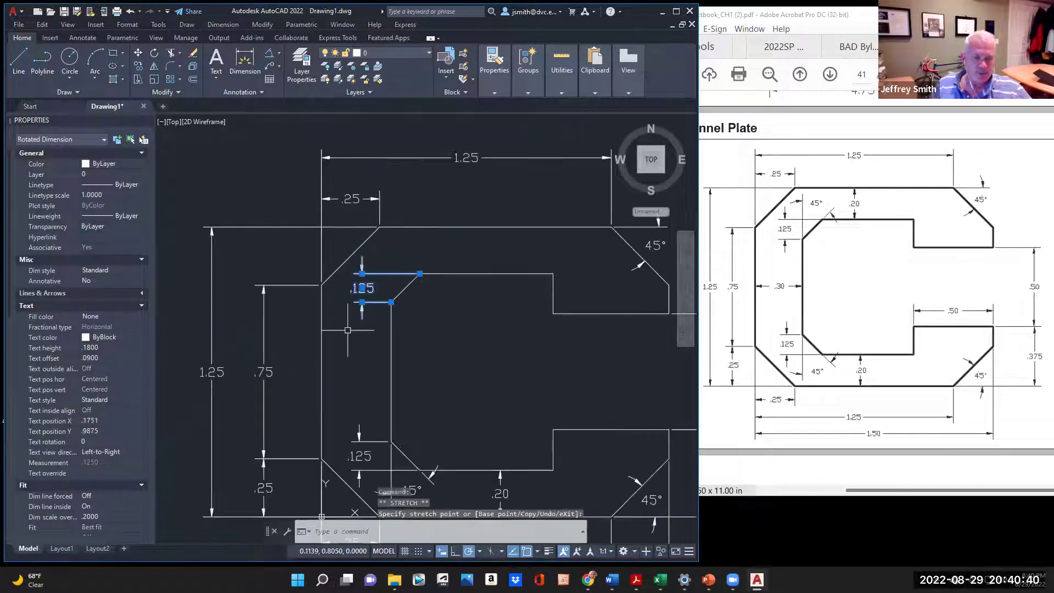
{"action": "key", "text": "Escape"}
{"action": "type", "text": "dimangular"}
{"action": "key", "text": "Return"}
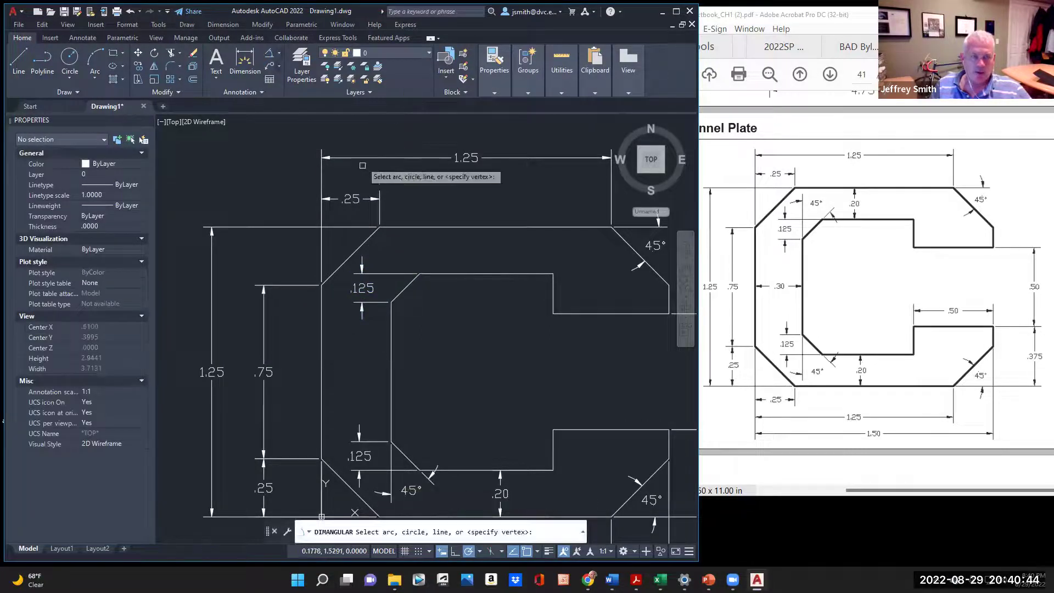
{"action": "left_click", "coordinate": [352, 253]}
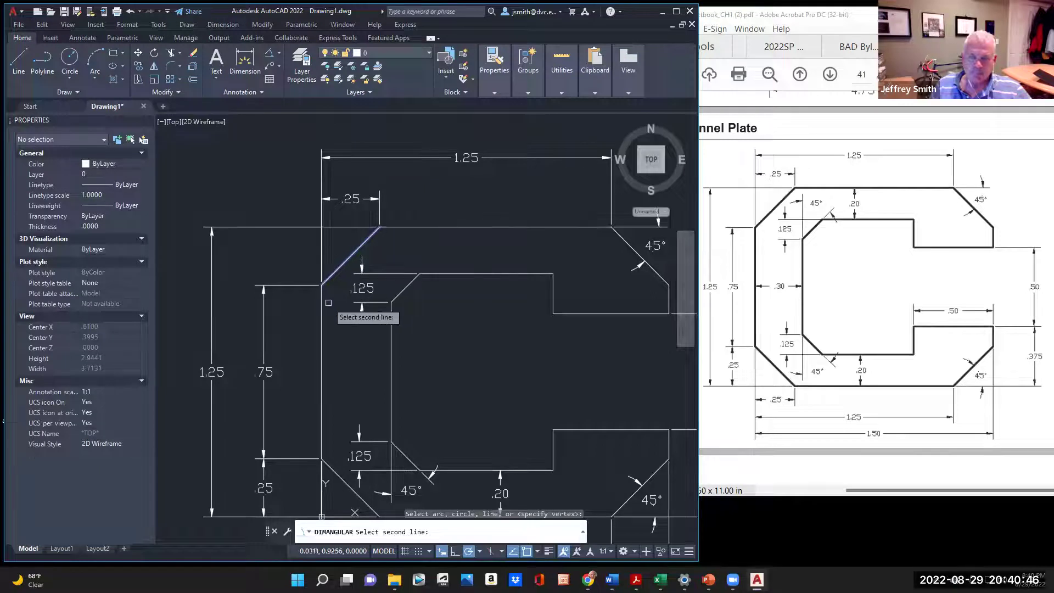
{"action": "left_click", "coordinate": [322, 341]}
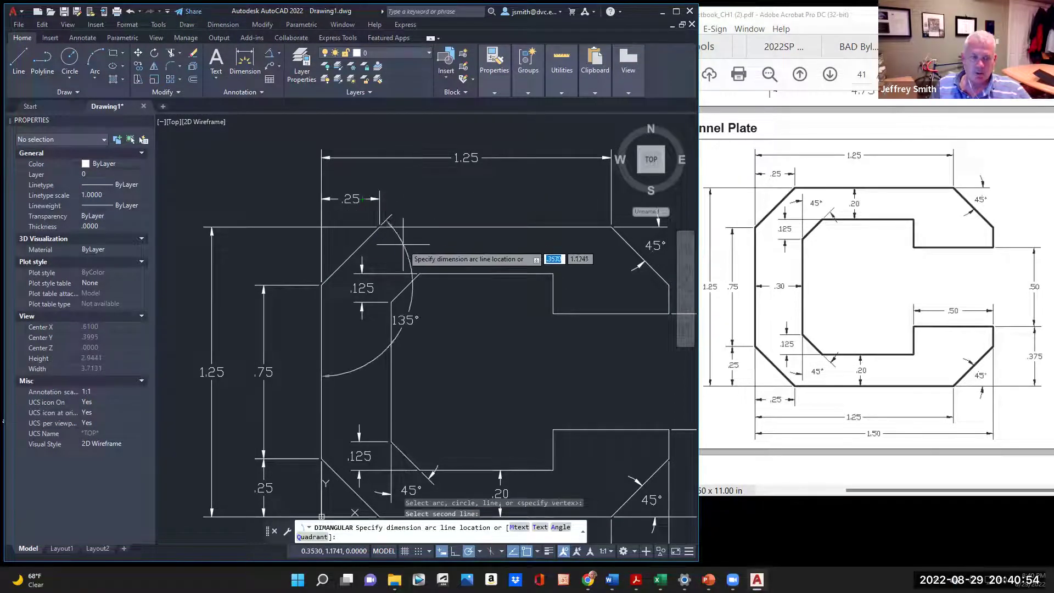
{"action": "key", "text": "Escape"}
Step: Add an angular dimension between the upper-left inner chamfer and the inner vertical line, placing it just above the chamfer
{"action": "key", "text": "Return"}
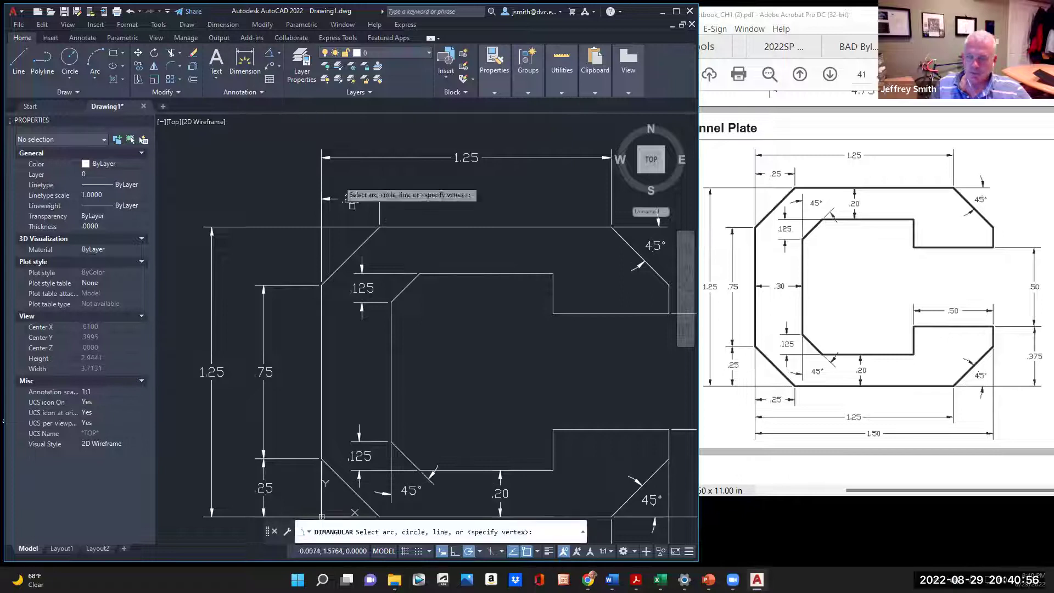
{"action": "left_click", "coordinate": [404, 289]}
{"action": "left_click", "coordinate": [390, 322]}
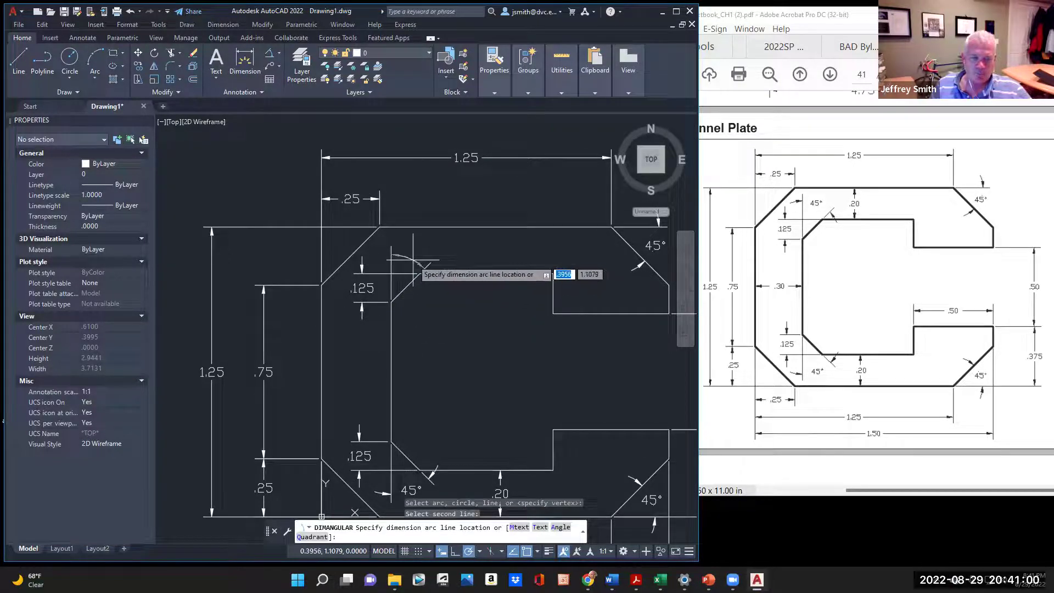
{"action": "left_click", "coordinate": [421, 267]}
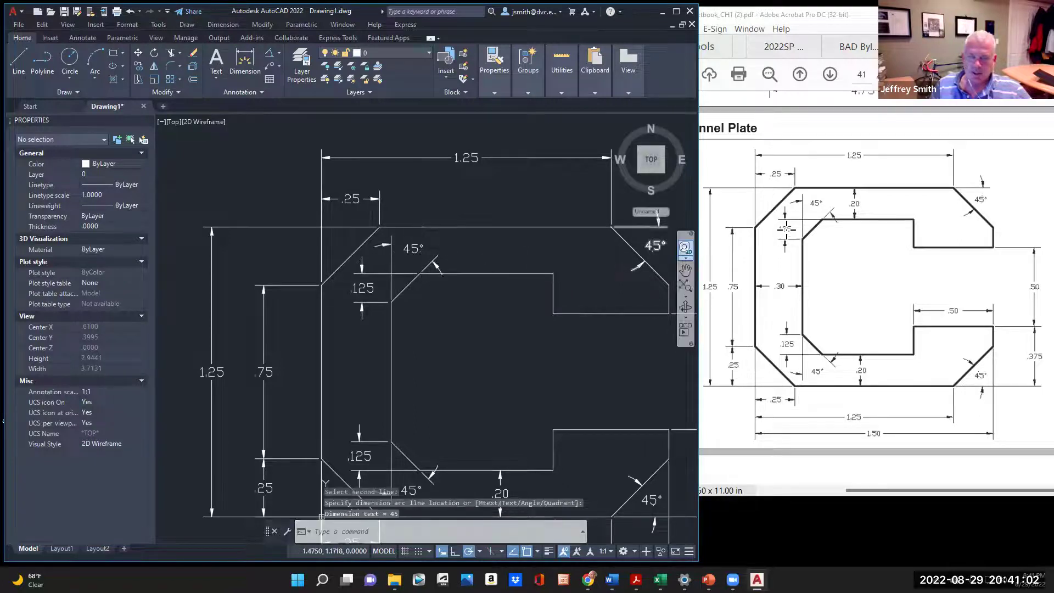
{"action": "key", "text": "Escape"}
Step: Add a vertical dimension between the outer top edge and the inner top edge, placing it right of the inner chamfer's angle
{"action": "left_click", "coordinate": [255, 59]}
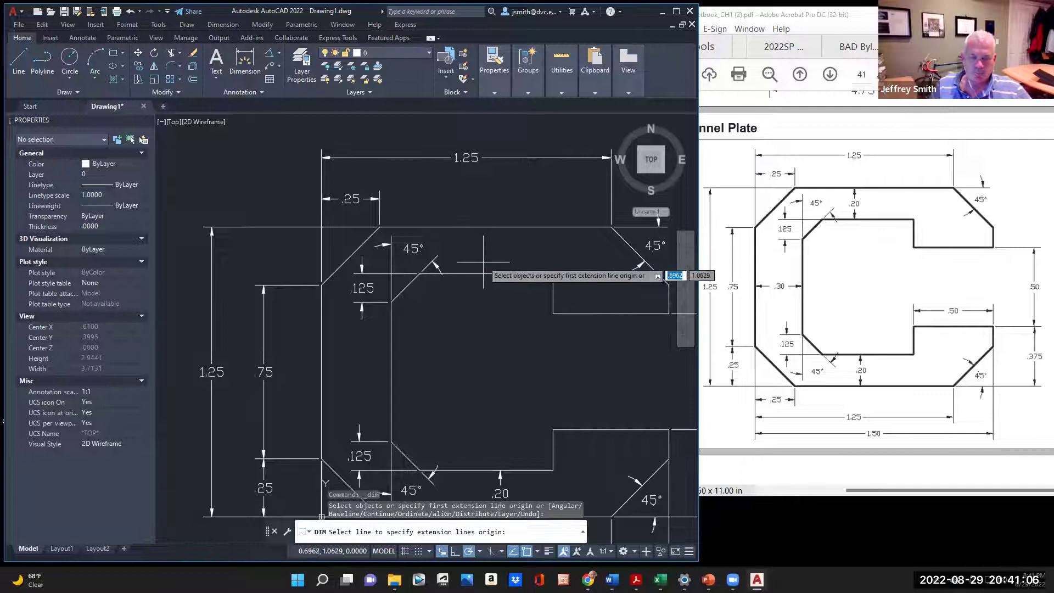
{"action": "left_click", "coordinate": [495, 227]}
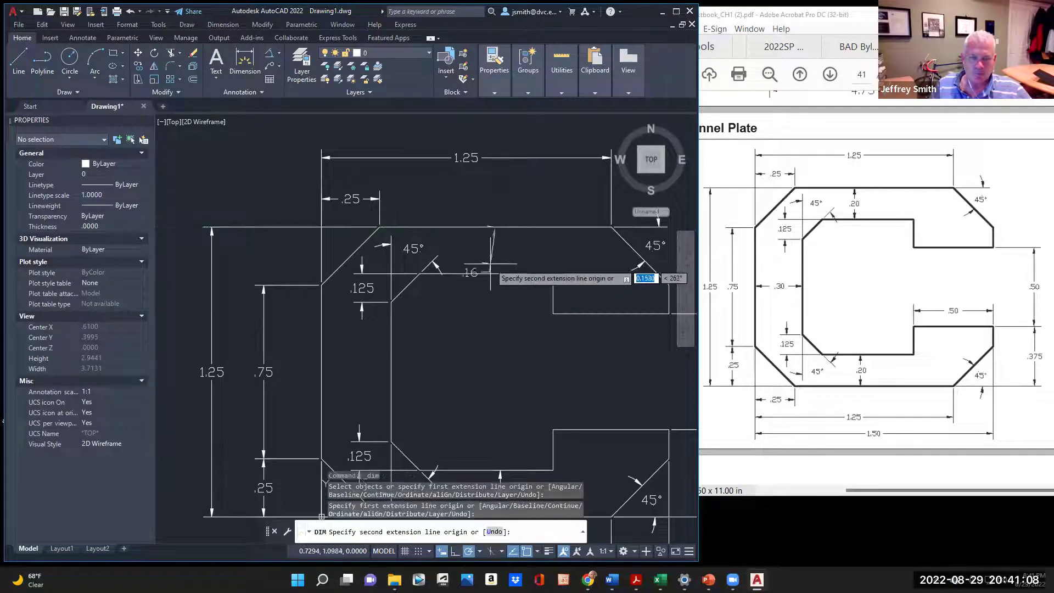
{"action": "left_click", "coordinate": [495, 273]}
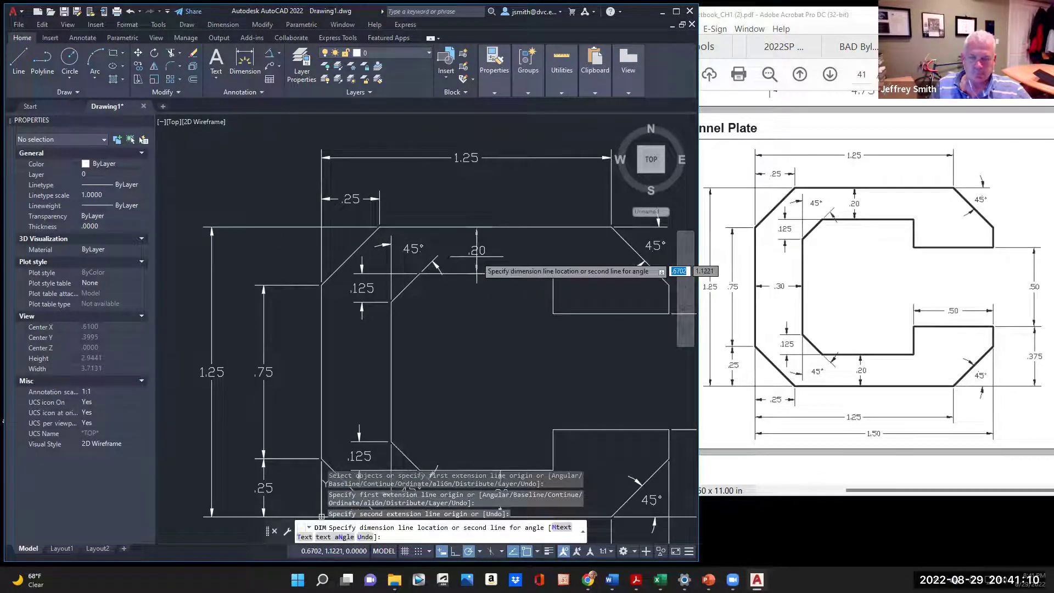
{"action": "left_click", "coordinate": [476, 263]}
{"action": "key", "text": "Escape"}
{"action": "scroll", "coordinate": [410, 341], "scroll_direction": "down", "scroll_amount": 3}
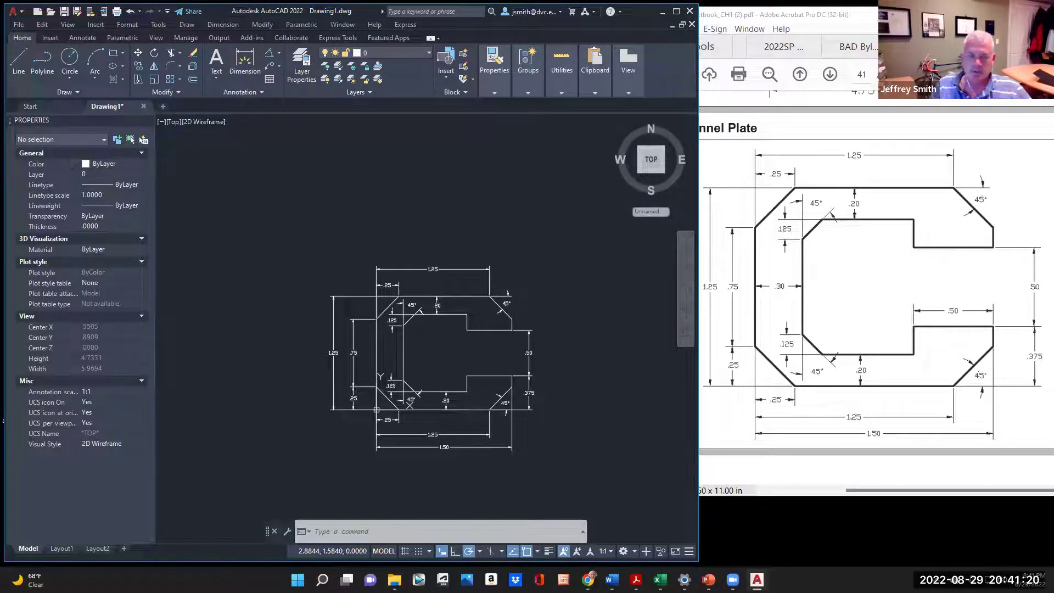
{"action": "scroll", "coordinate": [542, 419], "scroll_direction": "up", "scroll_amount": 2}
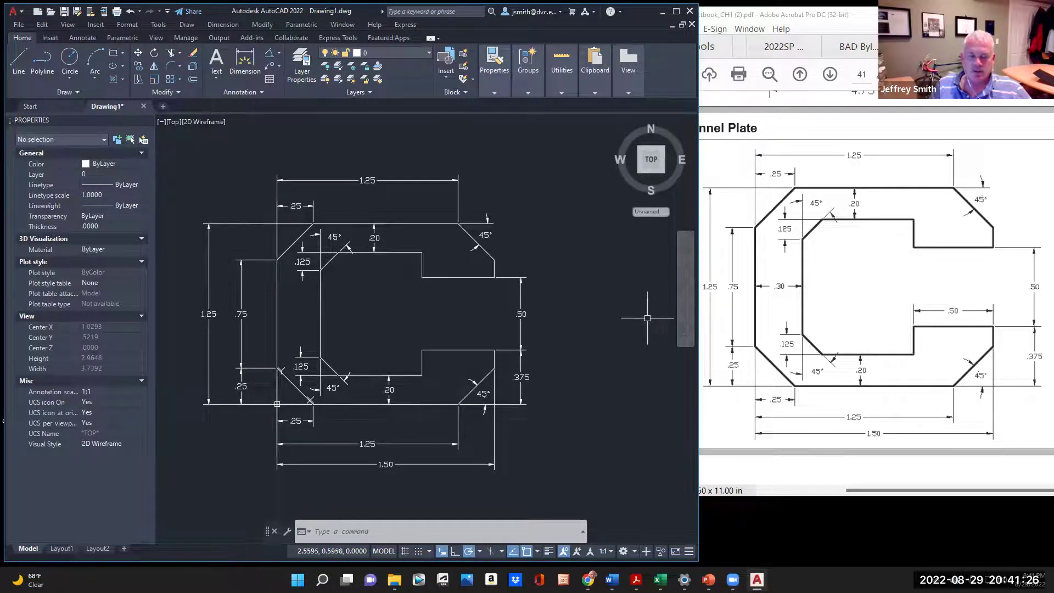
{"action": "key", "text": "Escape"}
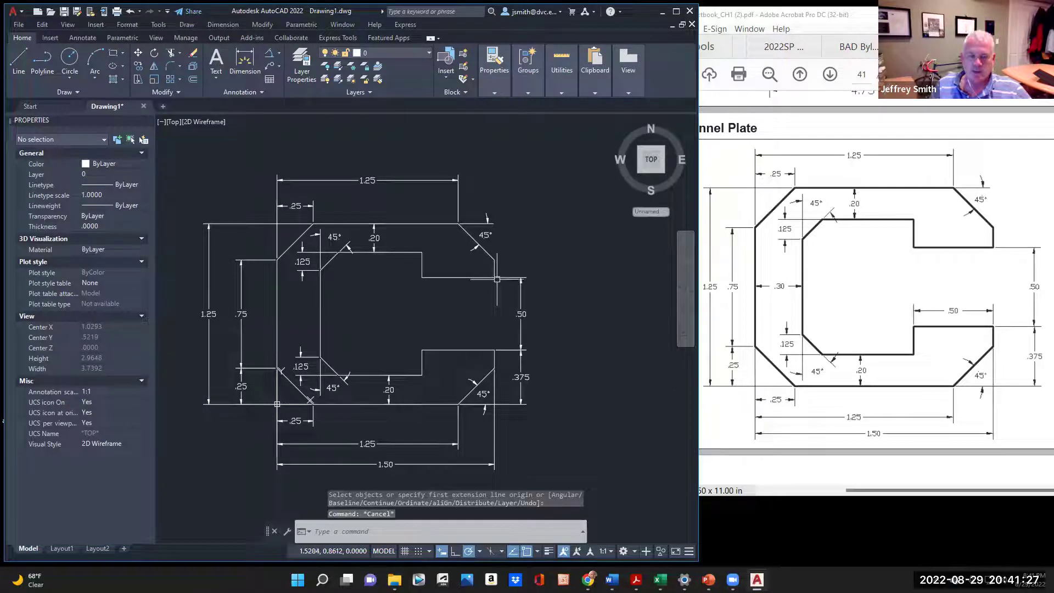
Step: Set the lineweight of all the plate's outline lines except the upper-right outer chamfer to 0.50 mm
{"action": "left_click", "coordinate": [462, 277]}
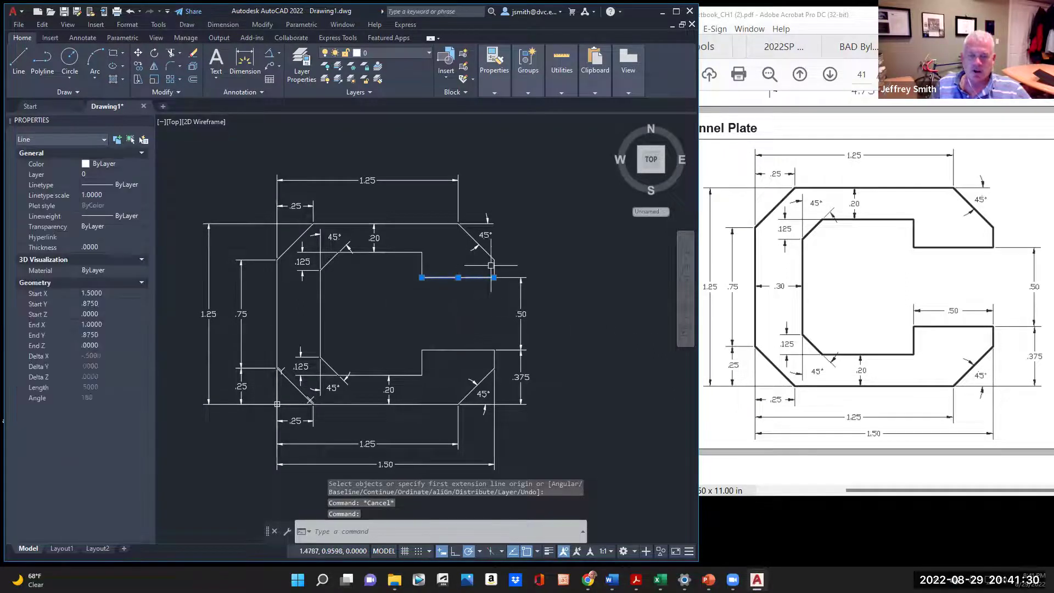
{"action": "left_click", "coordinate": [516, 270]}
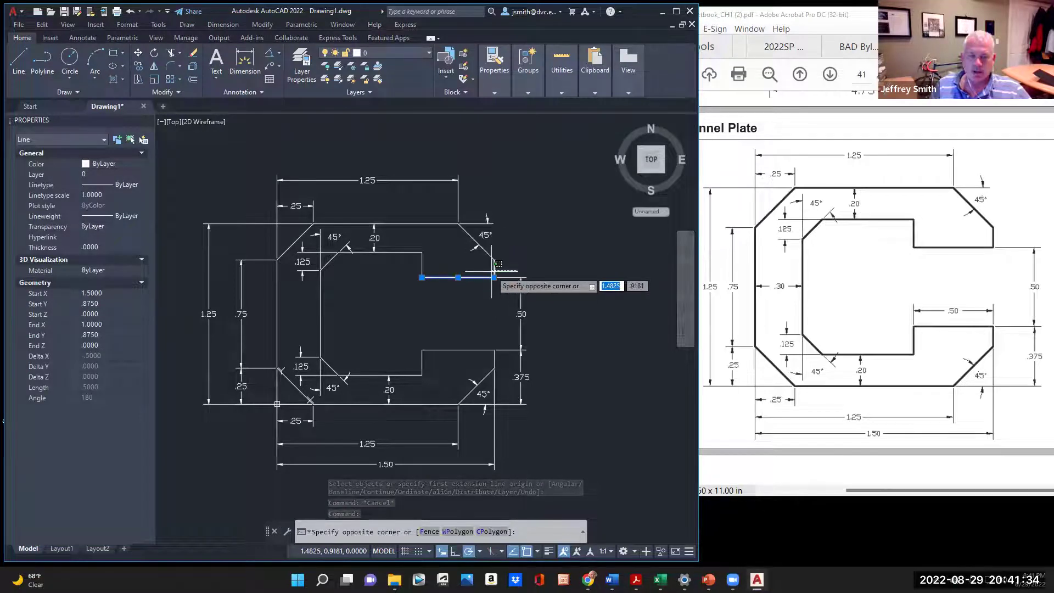
{"action": "left_click", "coordinate": [498, 270]}
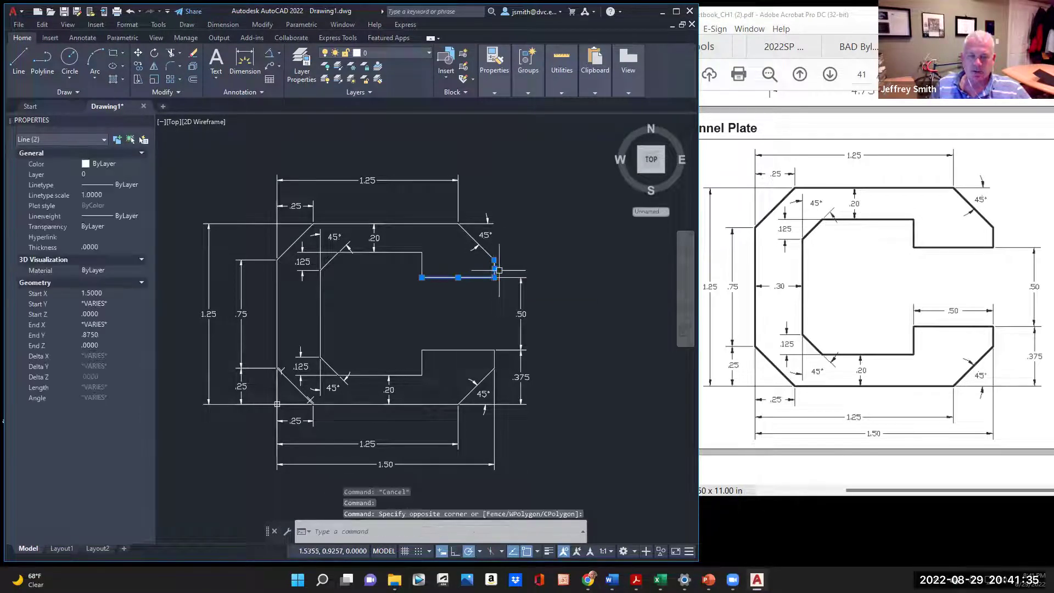
{"action": "left_click", "coordinate": [422, 261]}
{"action": "left_click", "coordinate": [408, 252]}
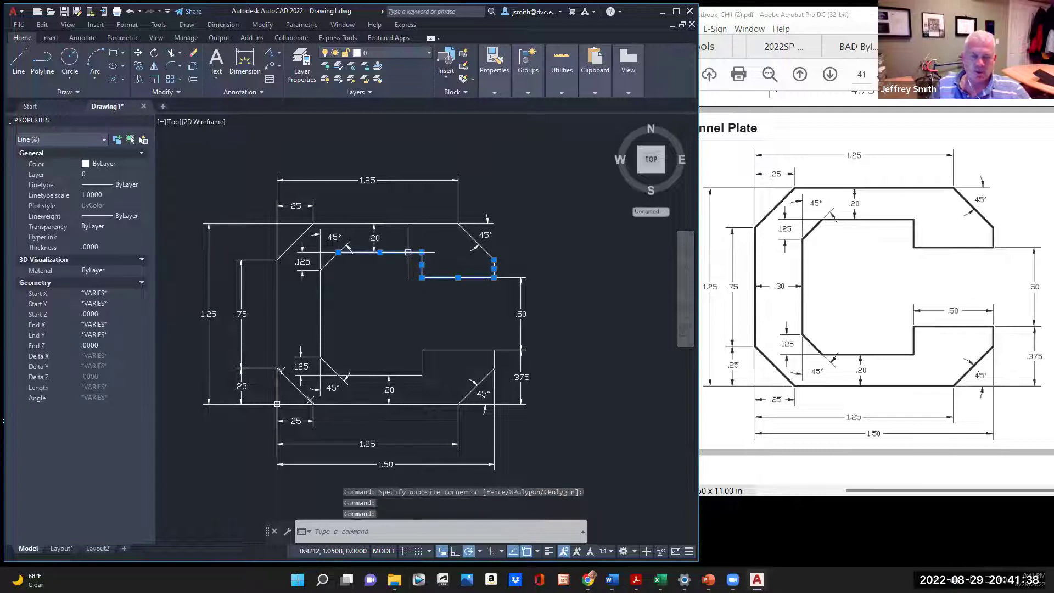
{"action": "left_click", "coordinate": [332, 259]}
{"action": "left_click", "coordinate": [320, 303]}
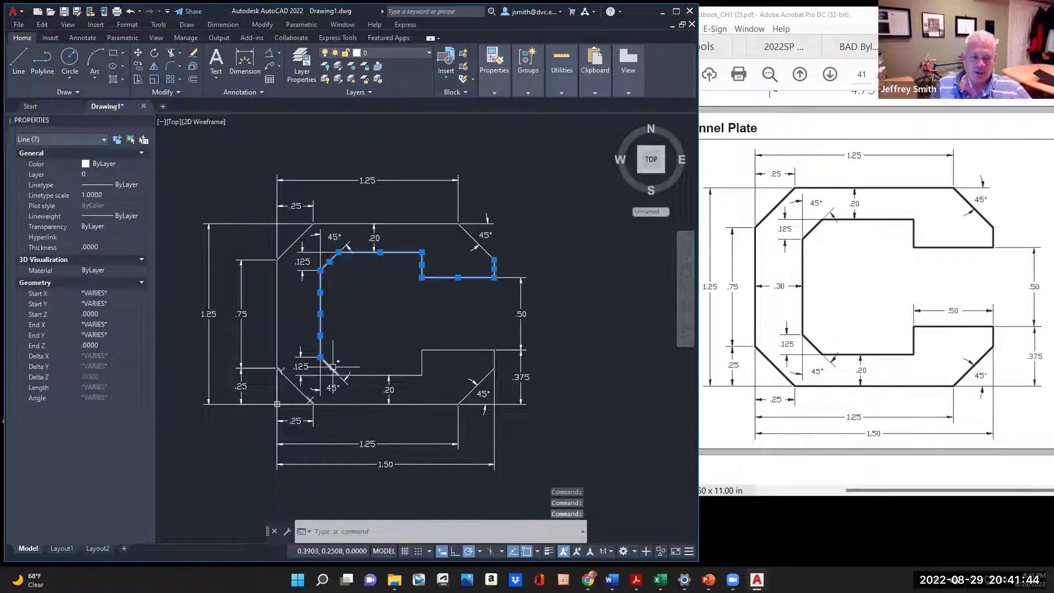
{"action": "left_click", "coordinate": [377, 375]}
{"action": "left_click", "coordinate": [422, 358]}
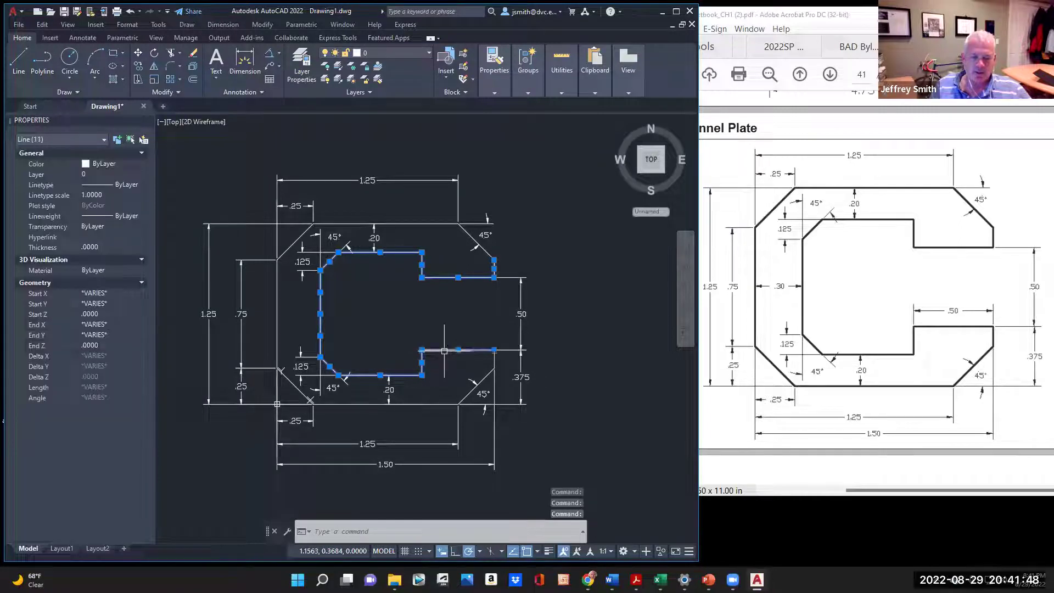
{"action": "left_click", "coordinate": [467, 395]}
{"action": "left_click", "coordinate": [430, 403]}
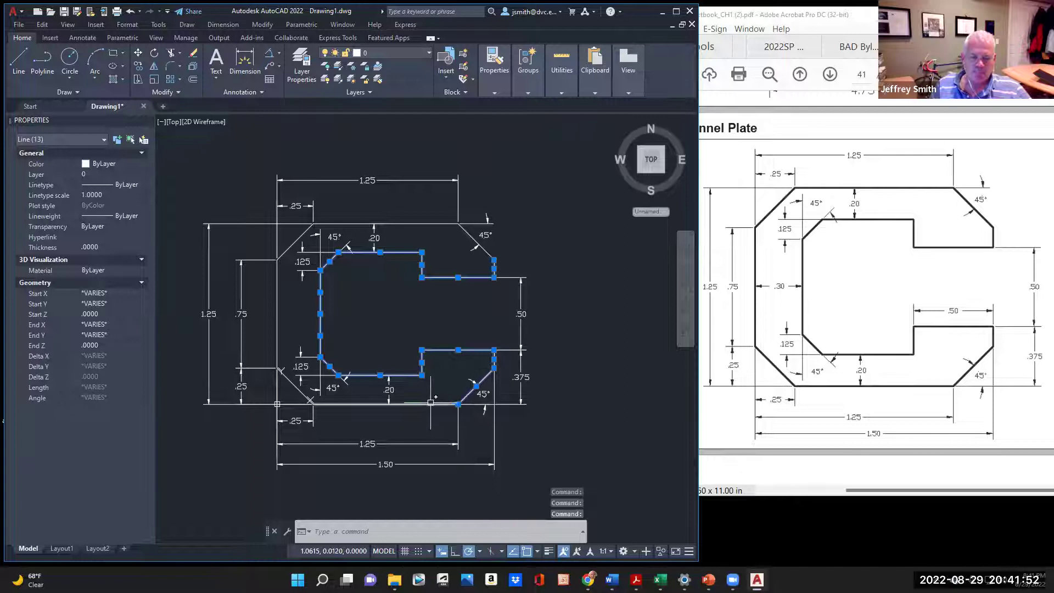
{"action": "left_click", "coordinate": [297, 389]}
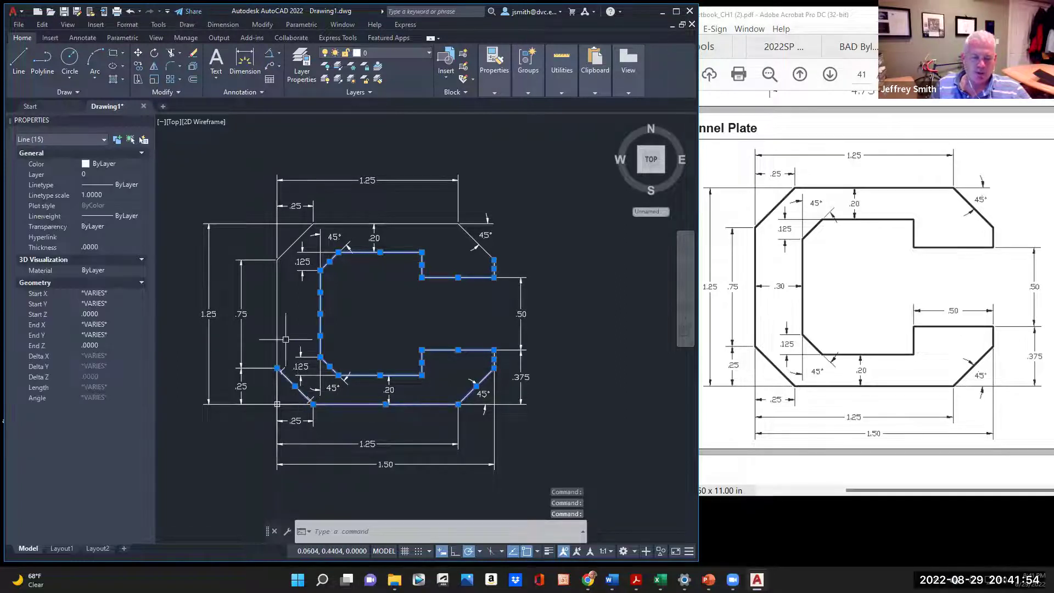
{"action": "left_click", "coordinate": [276, 334]}
{"action": "left_click", "coordinate": [295, 242]}
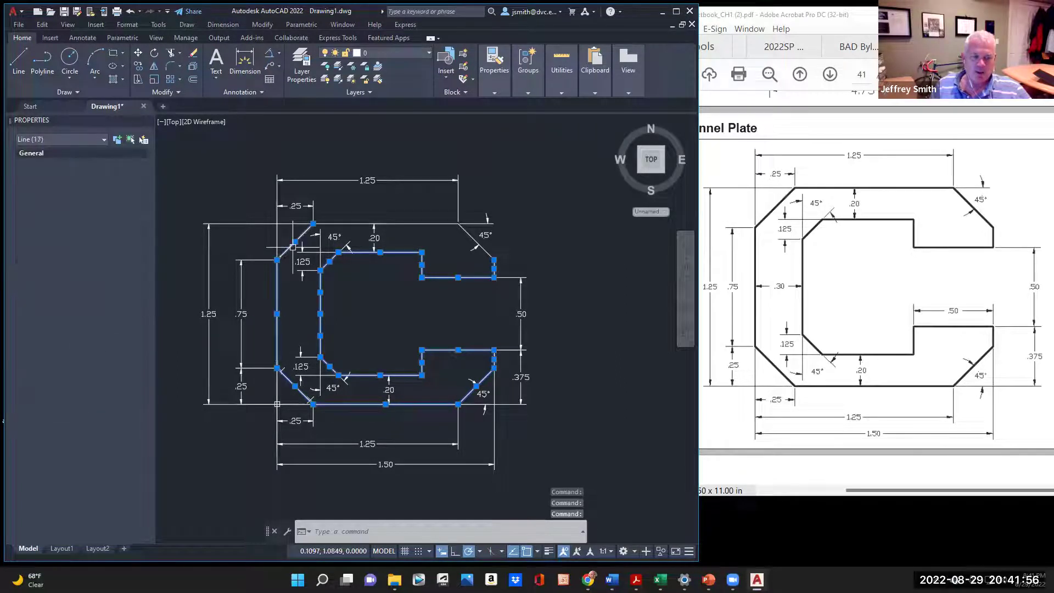
{"action": "left_click", "coordinate": [342, 223]}
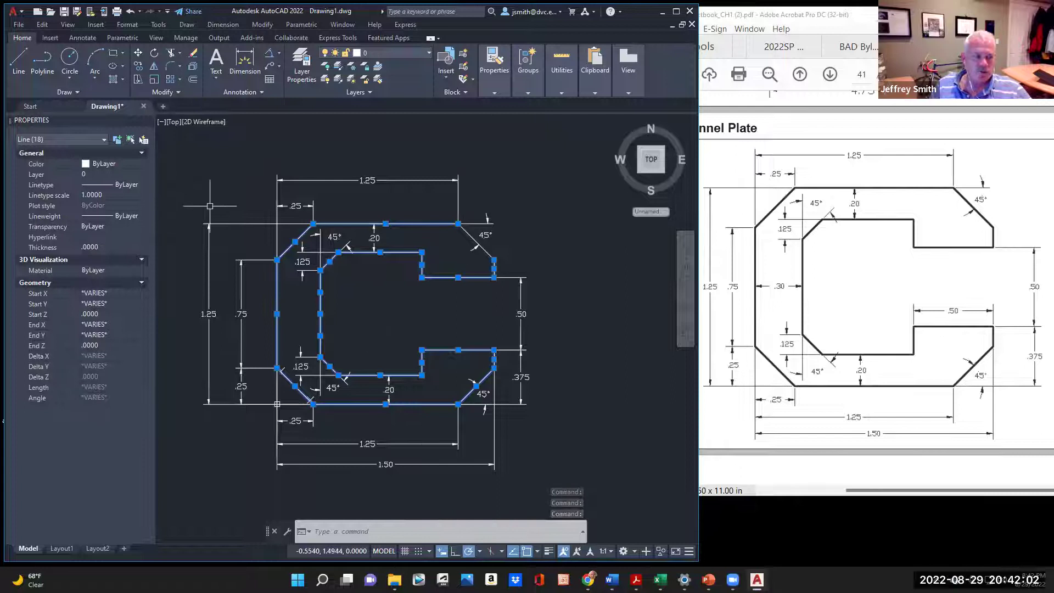
{"action": "right_click", "coordinate": [410, 227]}
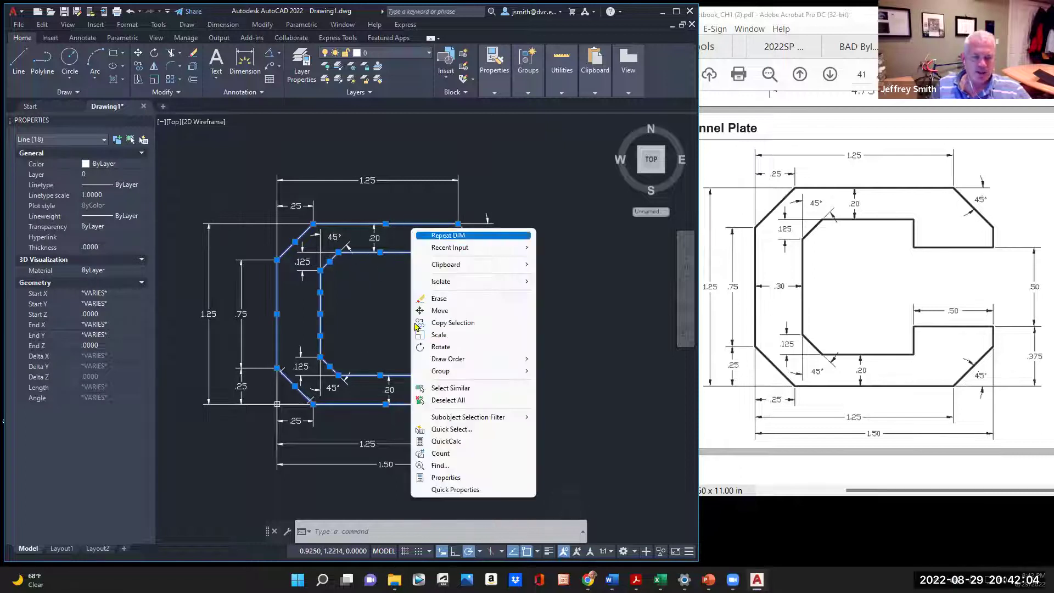
{"action": "left_click", "coordinate": [464, 477]}
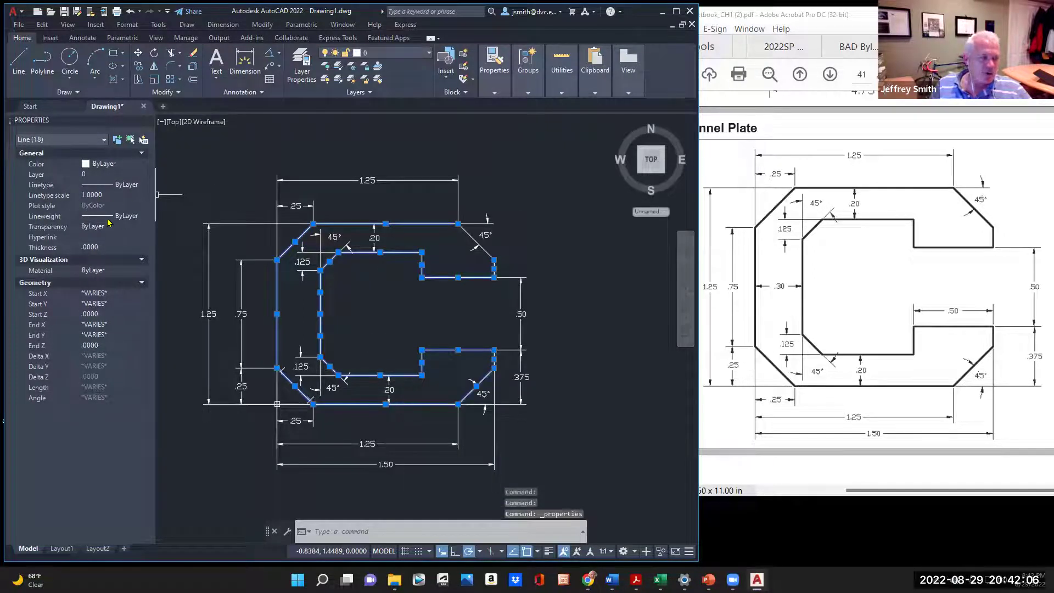
{"action": "left_click", "coordinate": [127, 217]}
{"action": "left_click", "coordinate": [127, 217]}
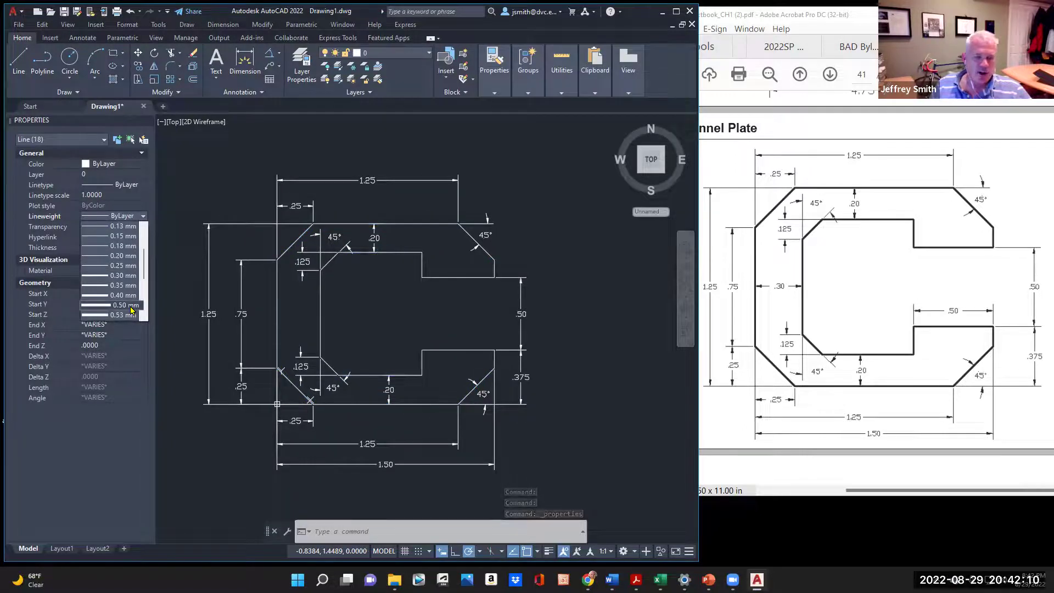
{"action": "left_click", "coordinate": [126, 305]}
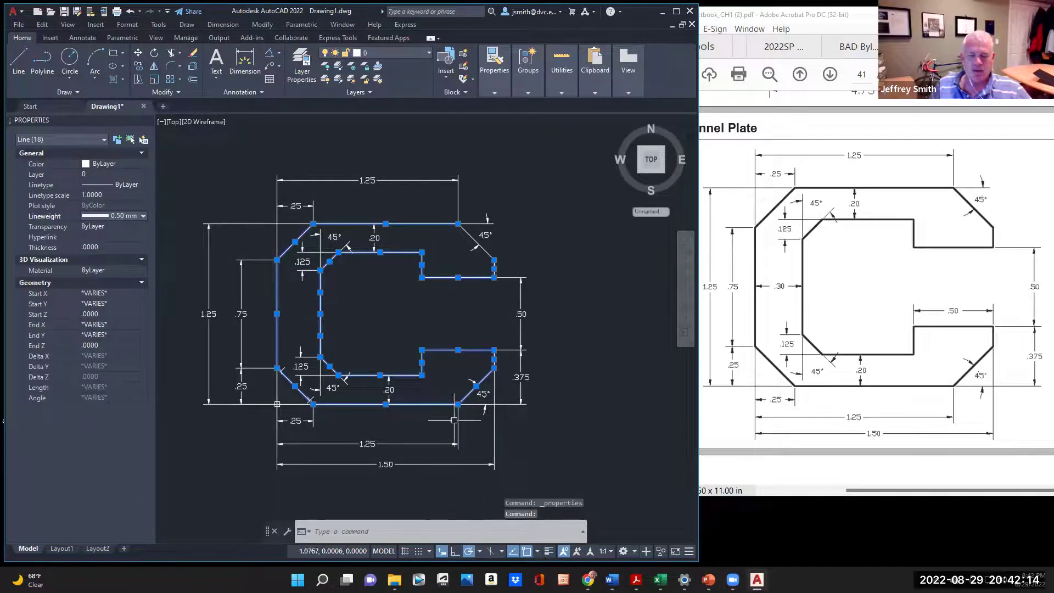
Step: Turn on the lineweight display for the drawing and clear the selection of outline lines
{"action": "left_click", "coordinate": [689, 553]}
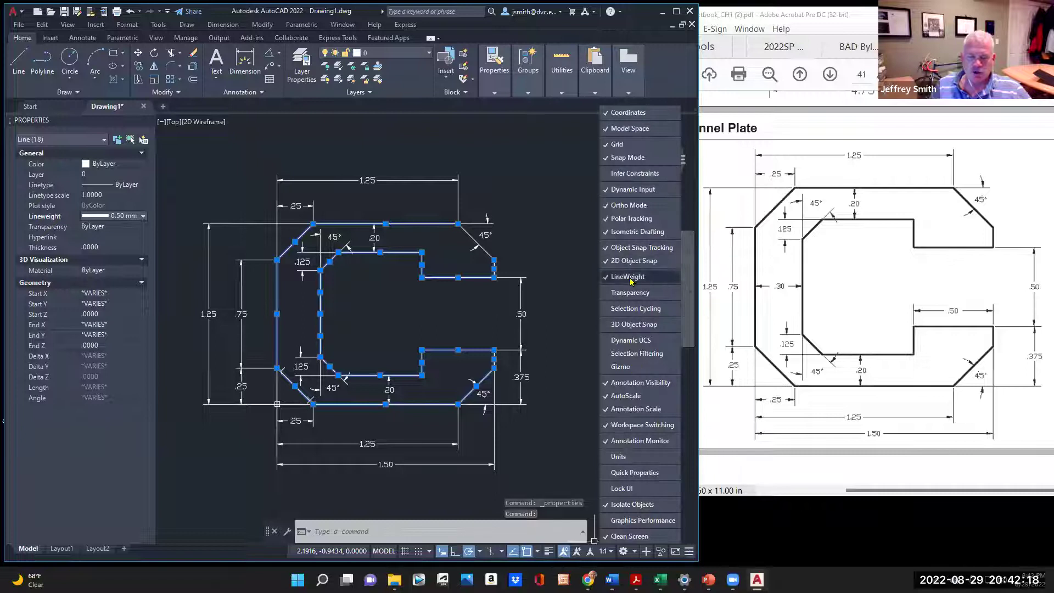
{"action": "left_click", "coordinate": [551, 552]}
{"action": "left_click", "coordinate": [550, 552]}
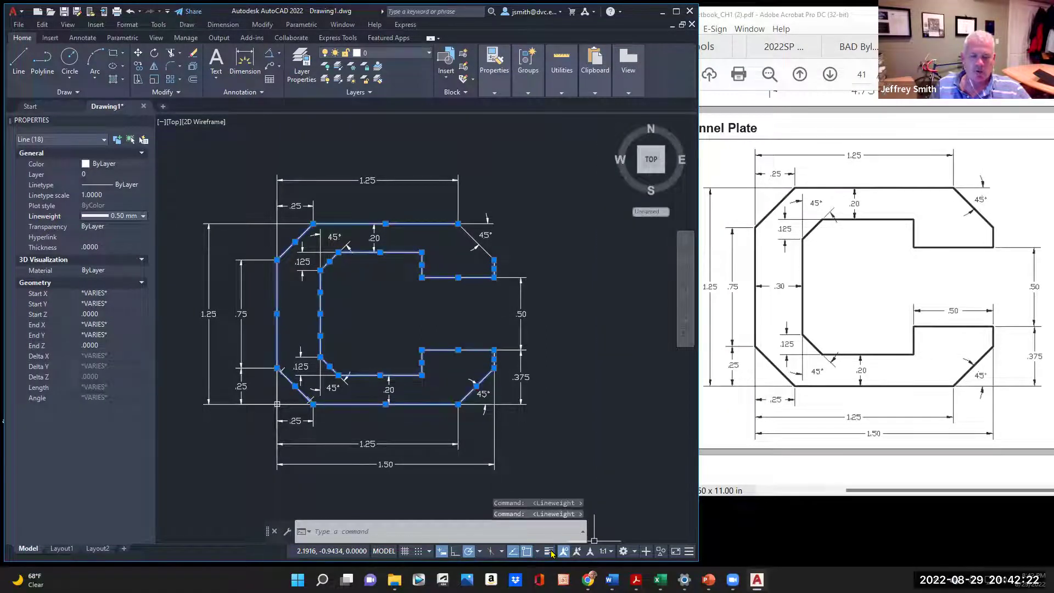
{"action": "left_click", "coordinate": [550, 552]}
{"action": "key", "text": "Escape"}
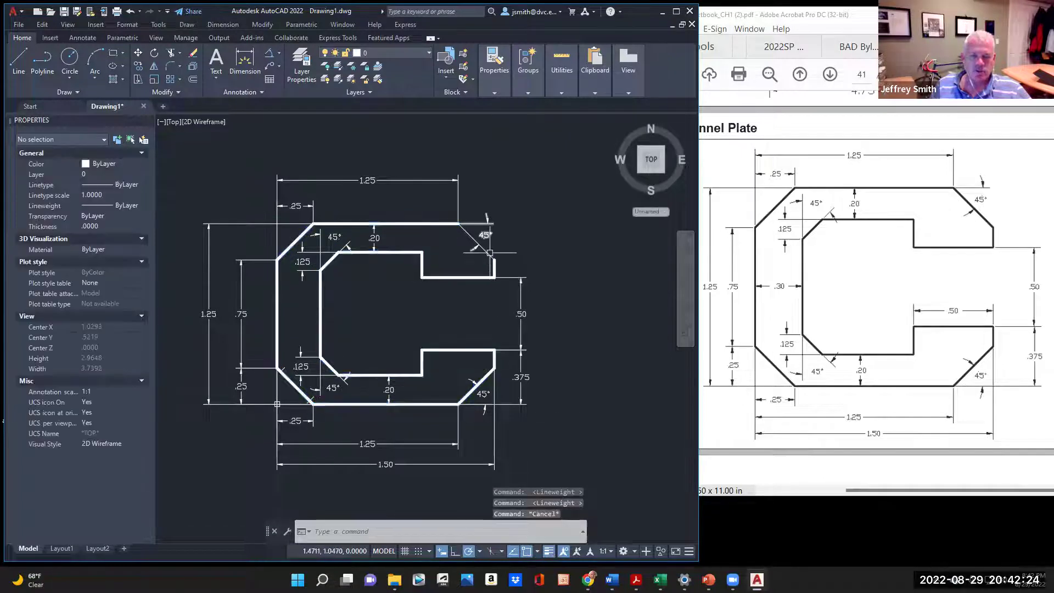
Step: Set the lineweight of the upper-right outer chamfer line to 0.50 mm
{"action": "left_click", "coordinate": [489, 253]}
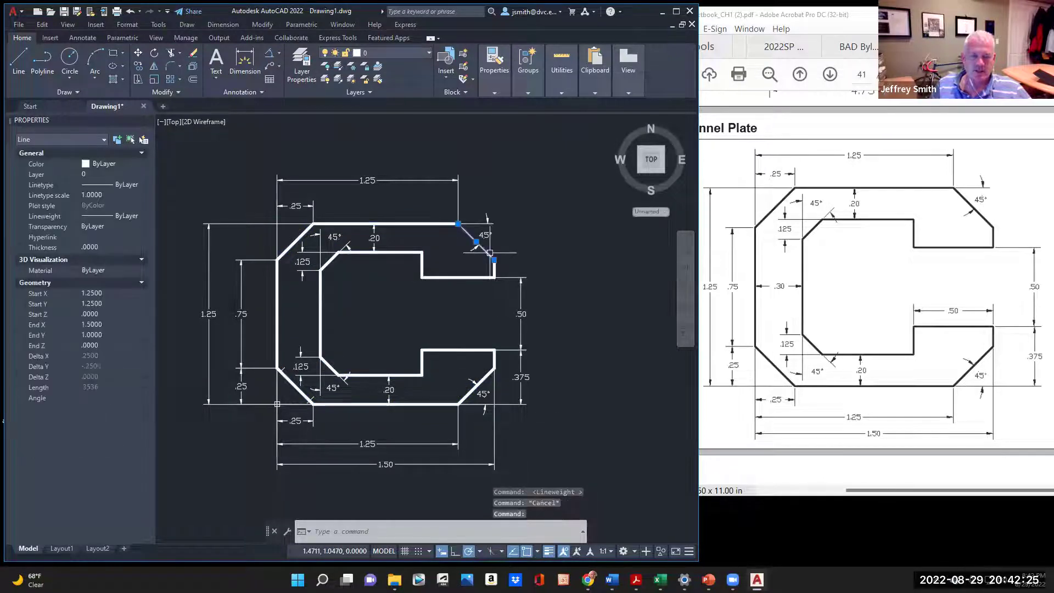
{"action": "left_click", "coordinate": [123, 216]}
{"action": "scroll", "coordinate": [126, 291], "scroll_direction": "down", "scroll_amount": 2}
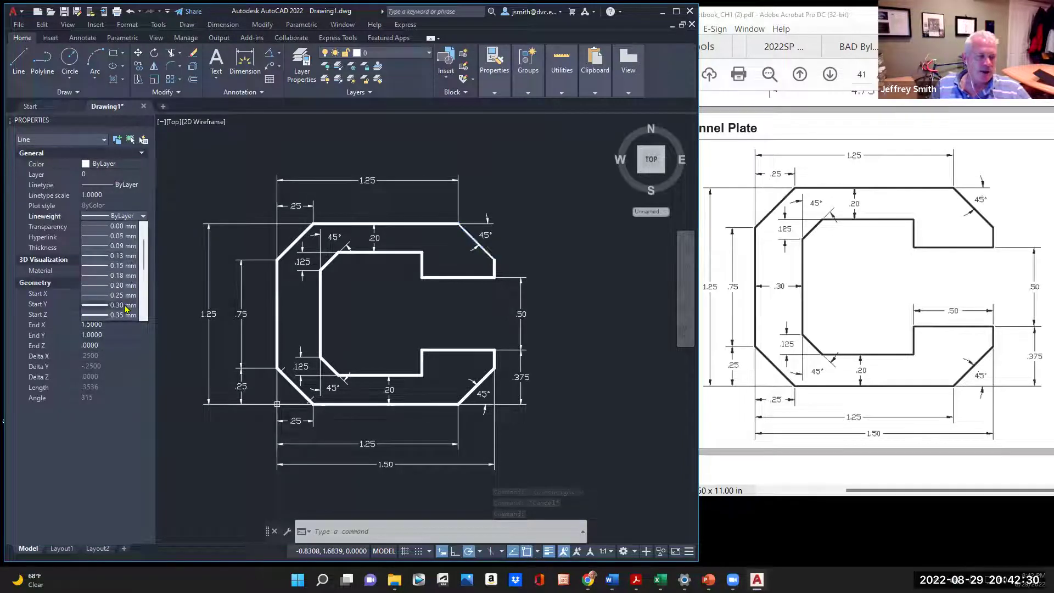
{"action": "left_click", "coordinate": [124, 276]}
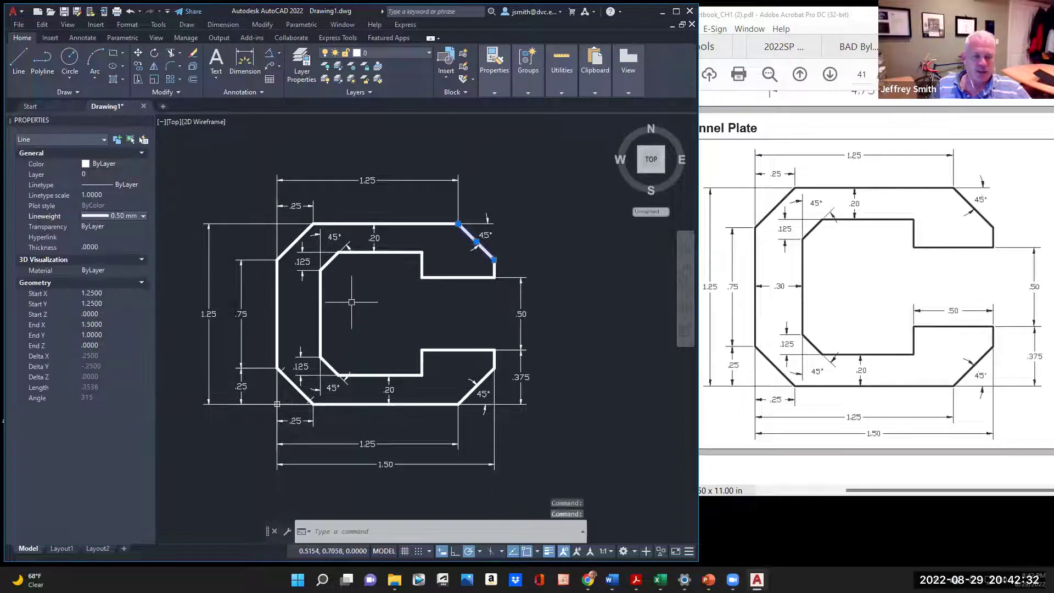
Step: Clear the selection of the upper-right outer chamfer line
{"action": "key", "text": "Escape"}
{"action": "scroll", "coordinate": [369, 304], "scroll_direction": "up", "scroll_amount": 2}
{"action": "scroll", "coordinate": [369, 304], "scroll_direction": "down", "scroll_amount": 2}
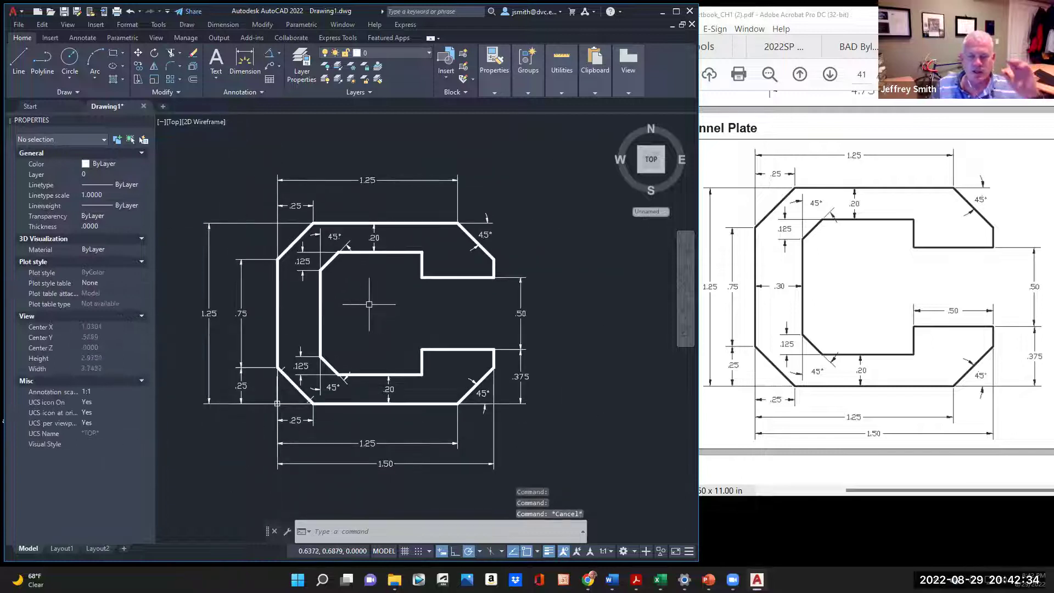
{"action": "left_click", "coordinate": [651, 159]}
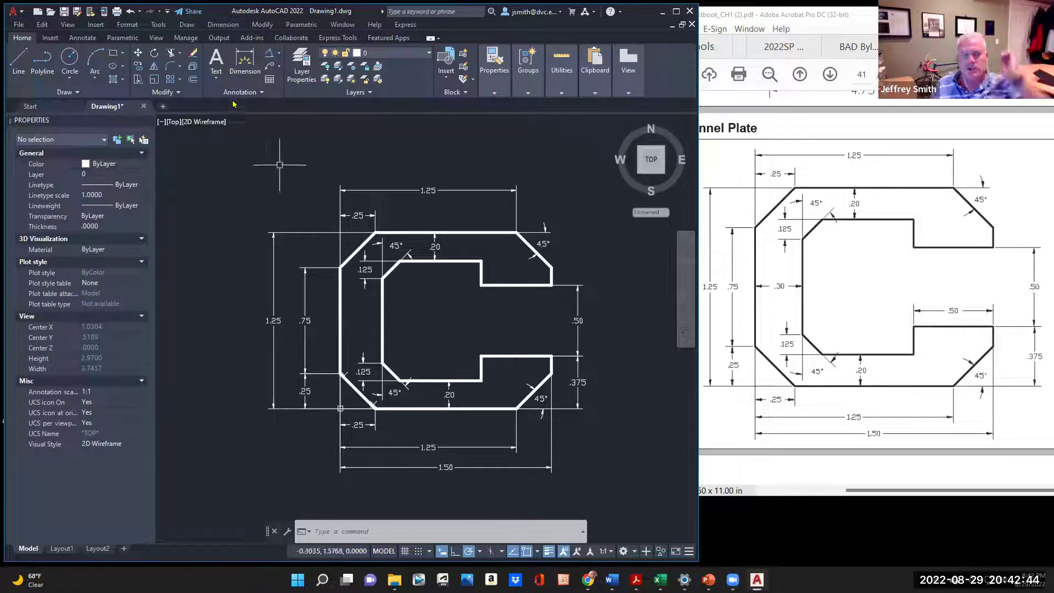
Step: Preview a plot of a window around the dimensioned plate using AutoCAD PDF (General Documentation).pc3, and cancel the plot
{"action": "left_click", "coordinate": [117, 11]}
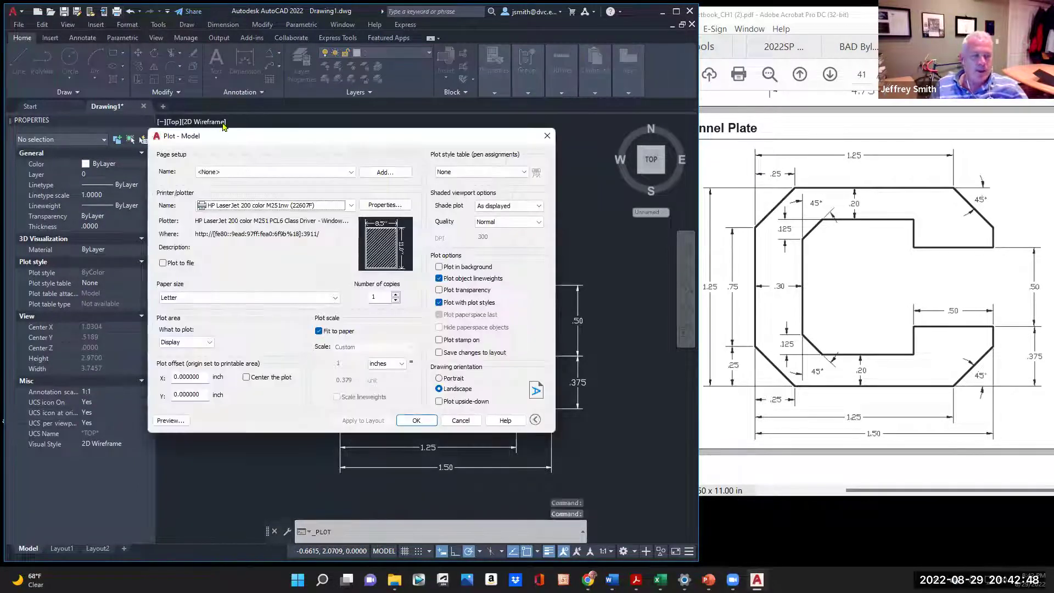
{"action": "left_click", "coordinate": [292, 206]}
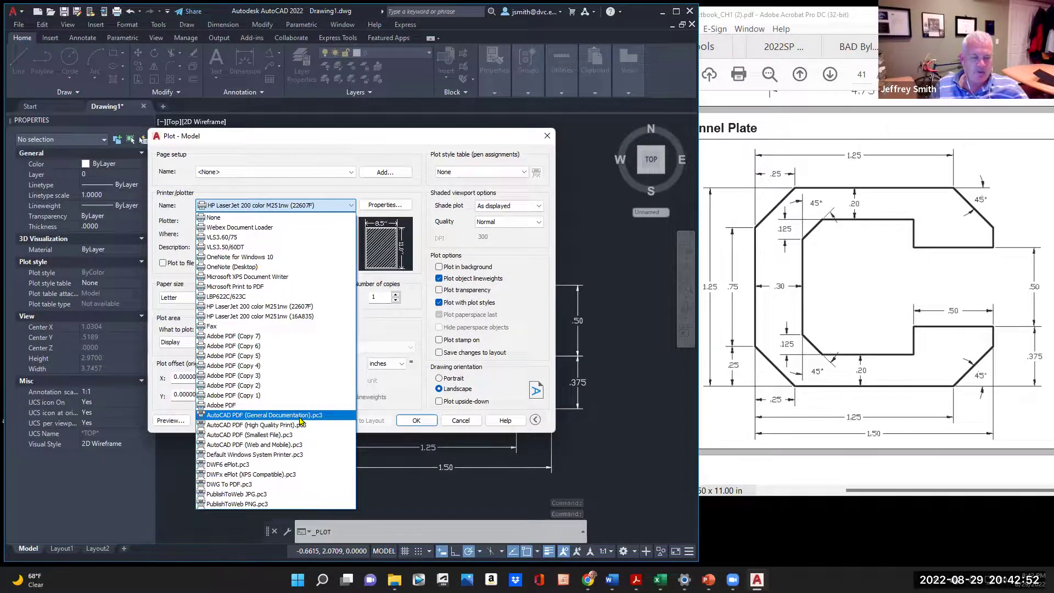
{"action": "left_click", "coordinate": [300, 417]}
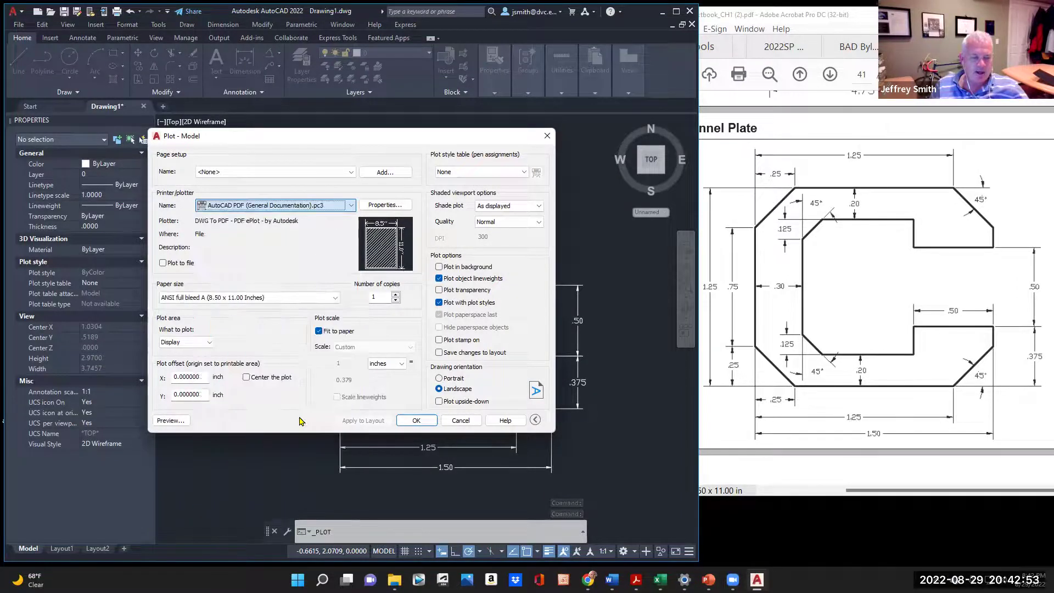
{"action": "left_click", "coordinate": [203, 344]}
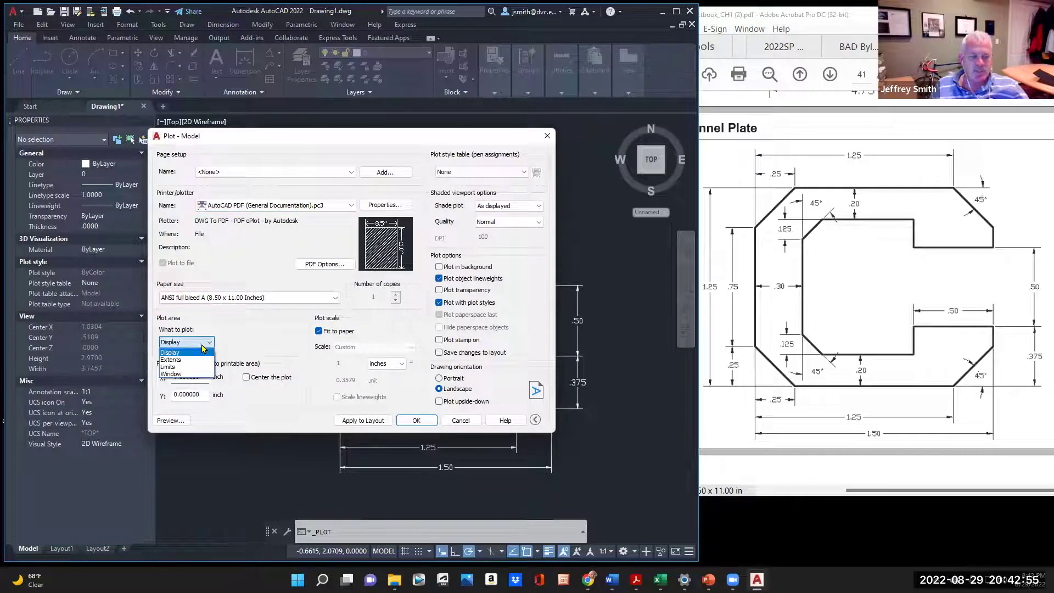
{"action": "left_click", "coordinate": [187, 374]}
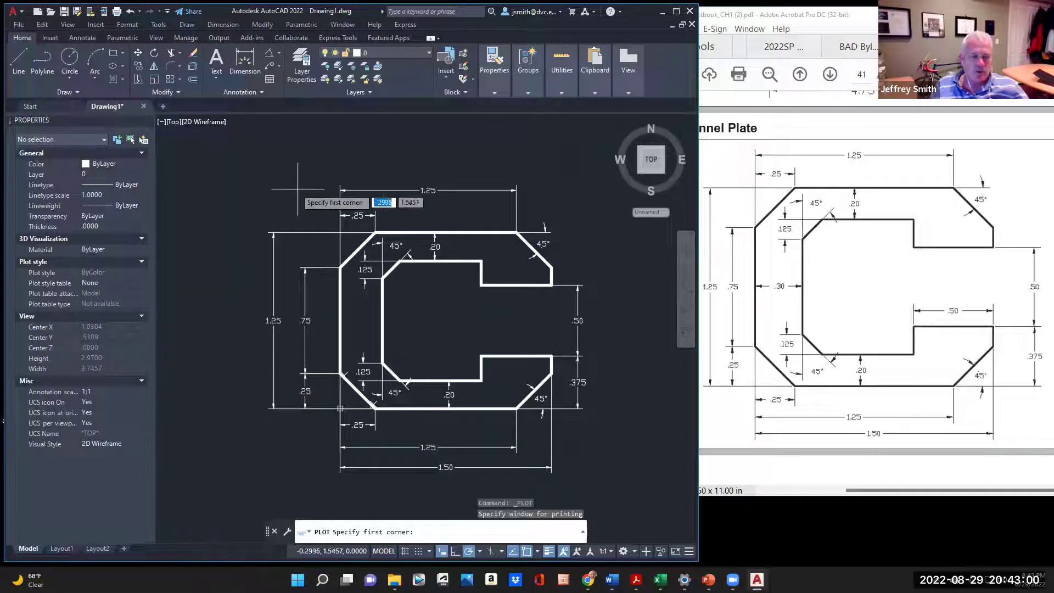
{"action": "left_click", "coordinate": [254, 176]}
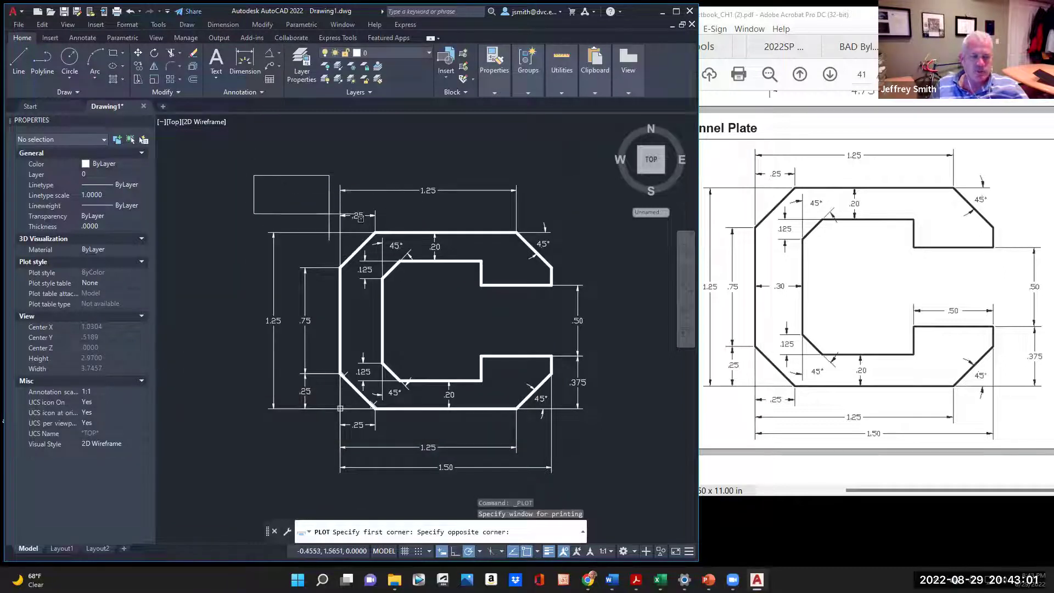
{"action": "left_click", "coordinate": [605, 483]}
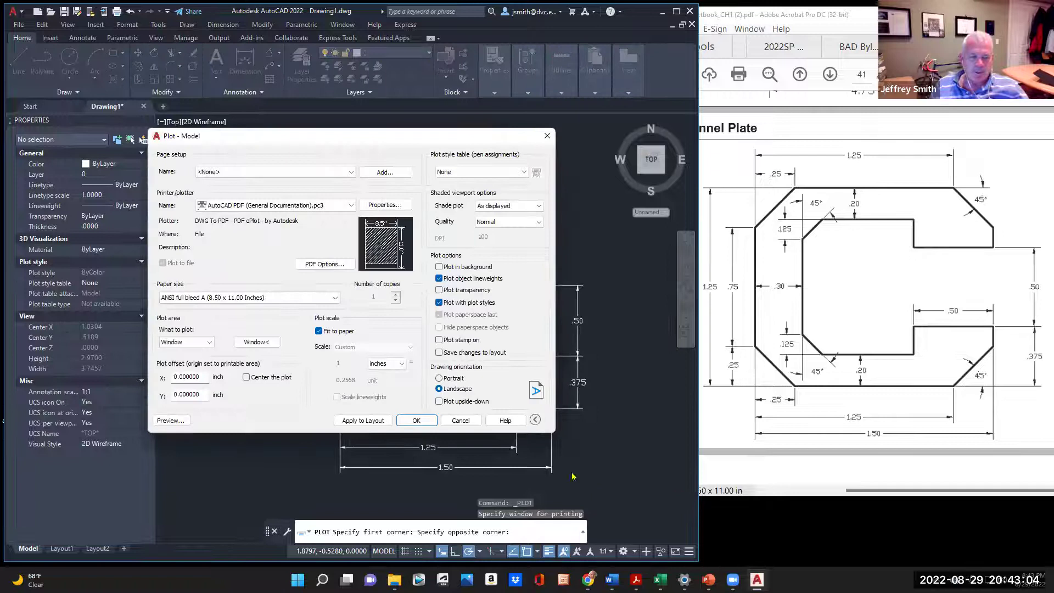
{"action": "left_click", "coordinate": [171, 420]}
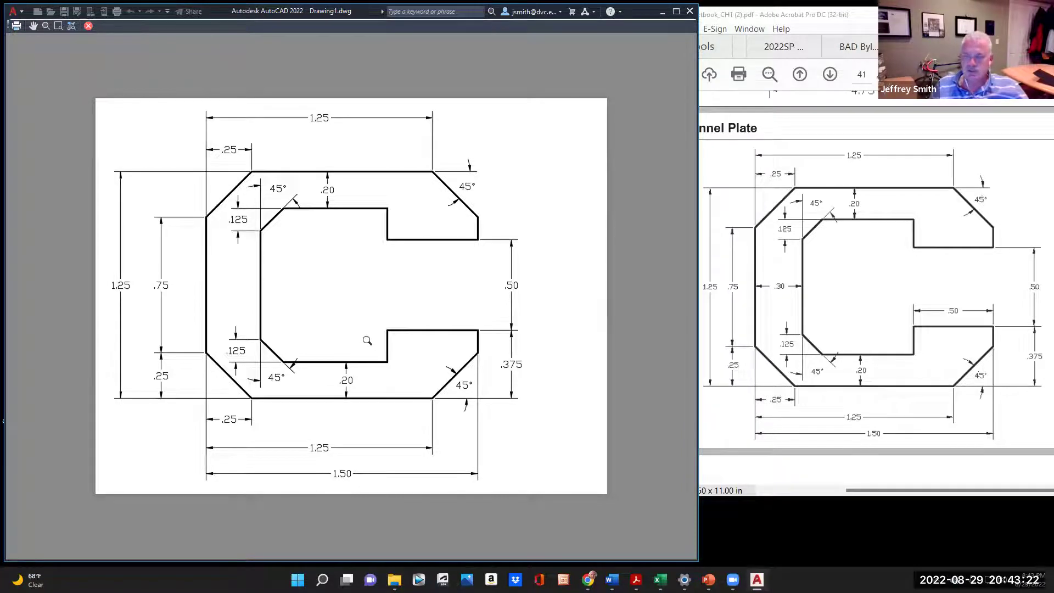
{"action": "key", "text": "Escape"}
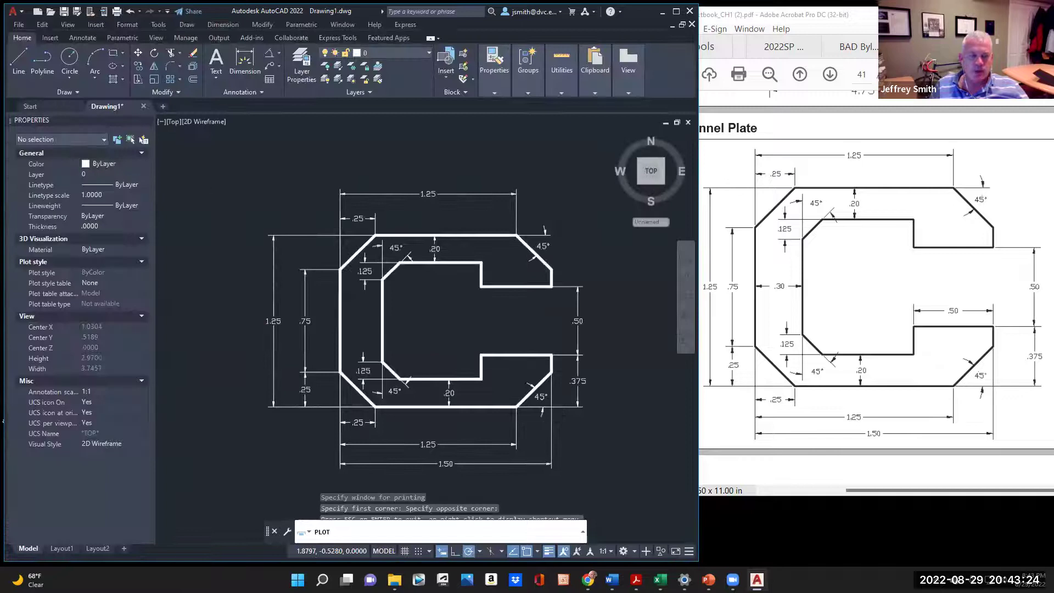
{"action": "key", "text": "Escape"}
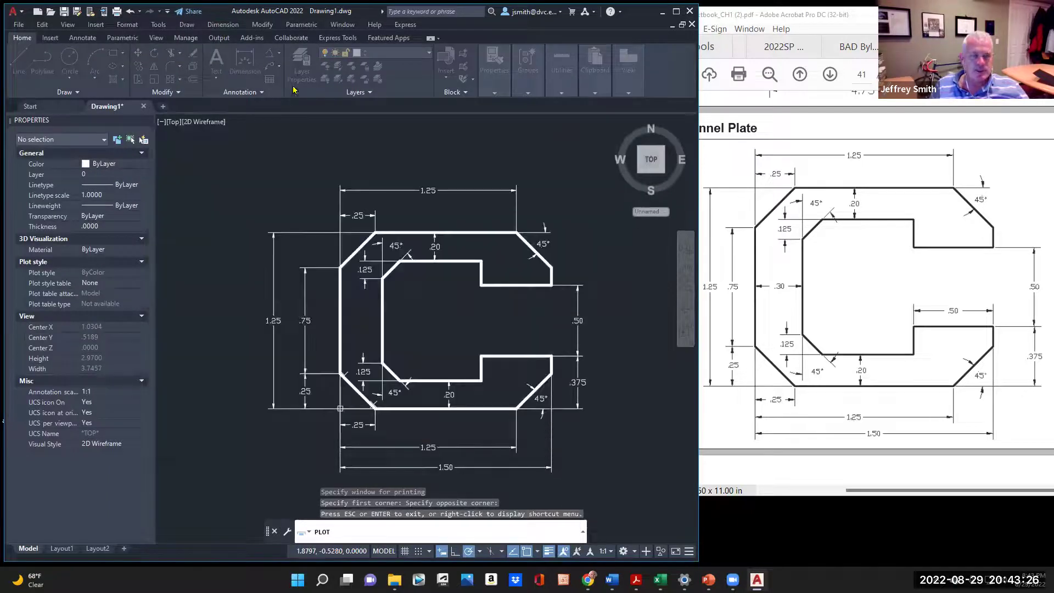
Step: Add a horizontal dimension to the top edge of the plate's lower arm, placing it just above the edge inside the opening
{"action": "left_click", "coordinate": [245, 62]}
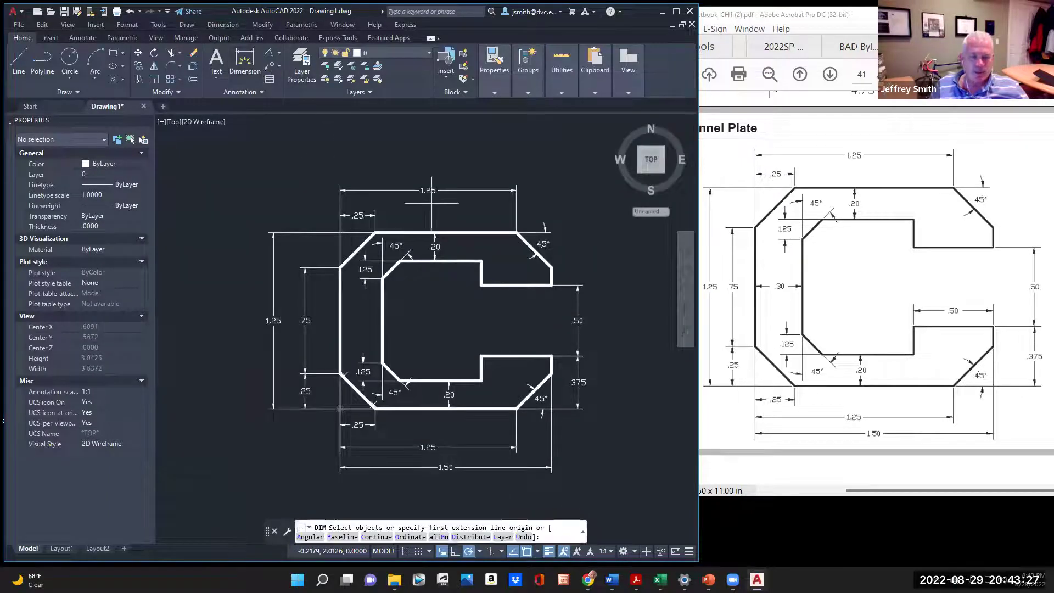
{"action": "left_click", "coordinate": [481, 355]}
{"action": "left_click", "coordinate": [551, 356]}
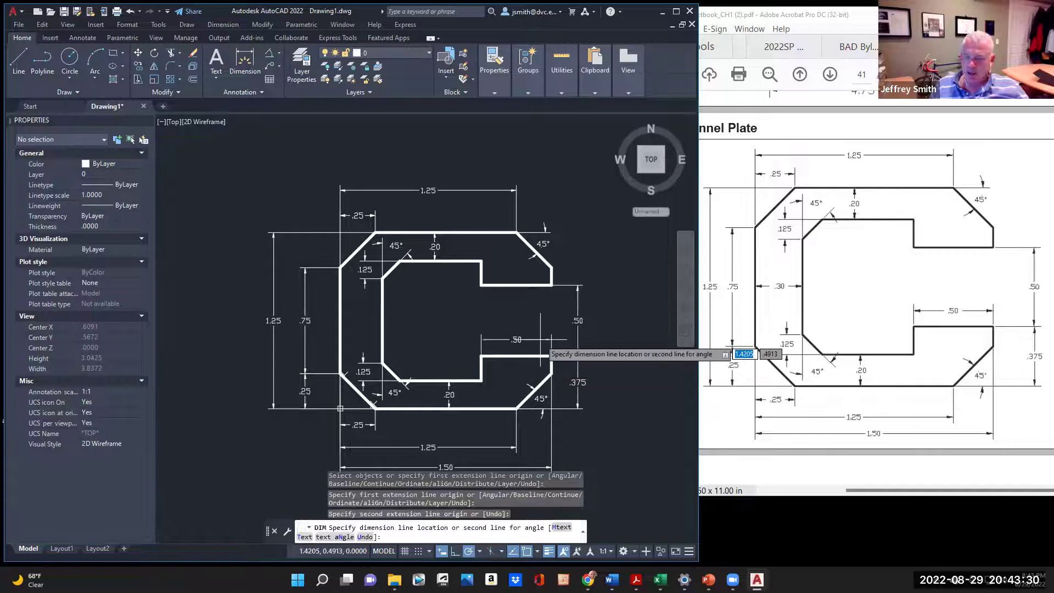
{"action": "left_click", "coordinate": [540, 339]}
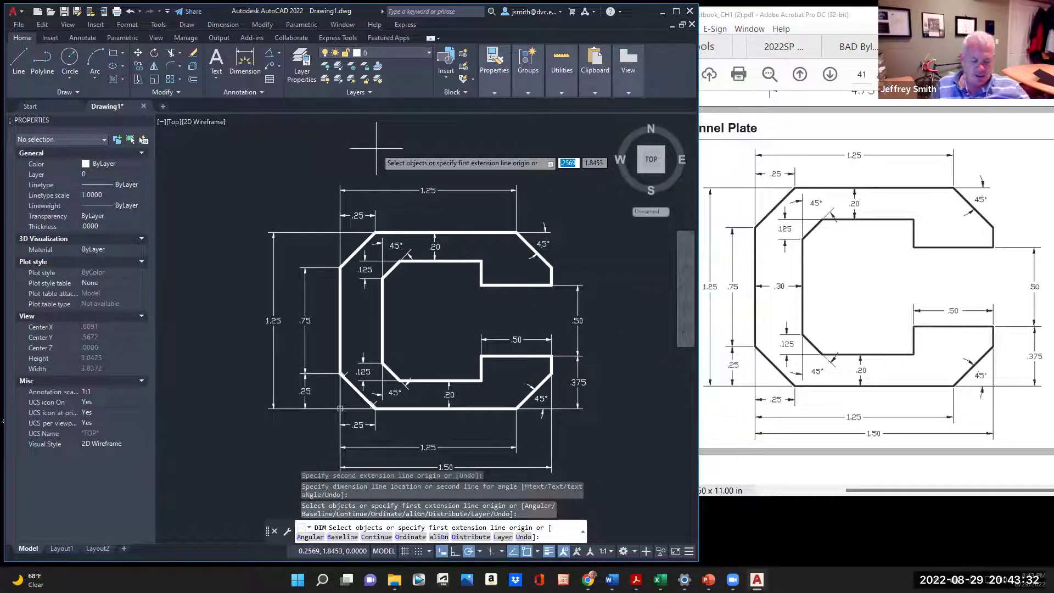
Step: Plot a window around the fully dimensioned plate with AutoCAD PDF (High Quality Print).pc3, checking the preview before sending it
{"action": "key", "text": "ctrl+p"}
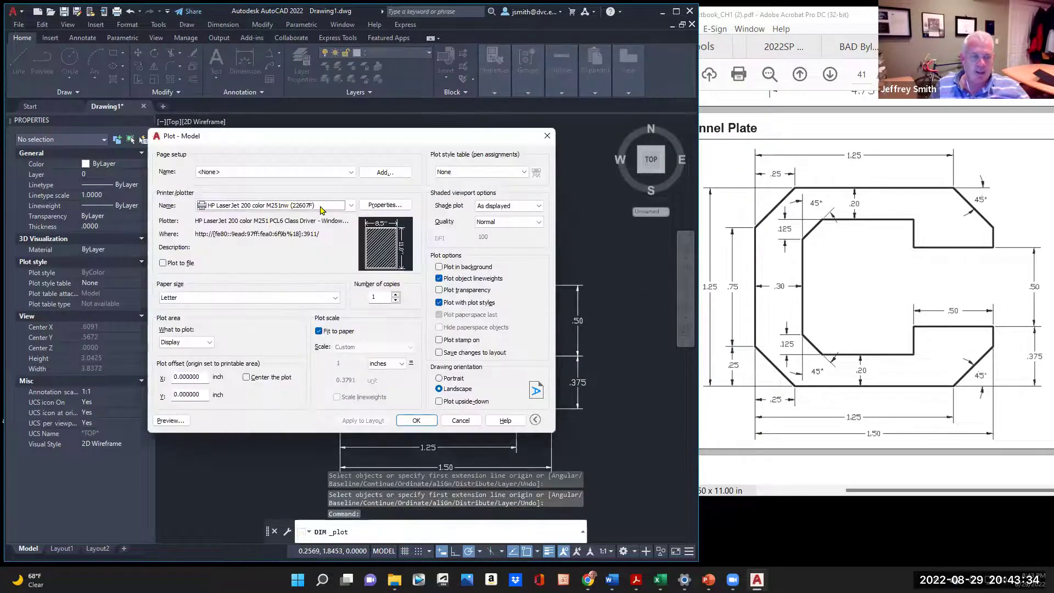
{"action": "left_click", "coordinate": [322, 206]}
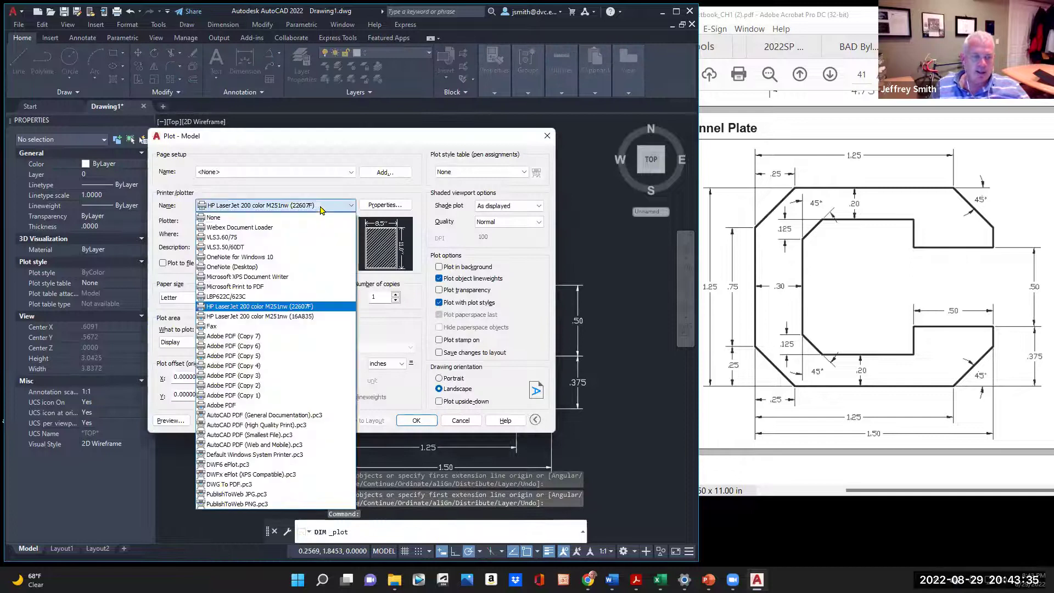
{"action": "left_click", "coordinate": [296, 425]}
{"action": "left_click", "coordinate": [207, 342]}
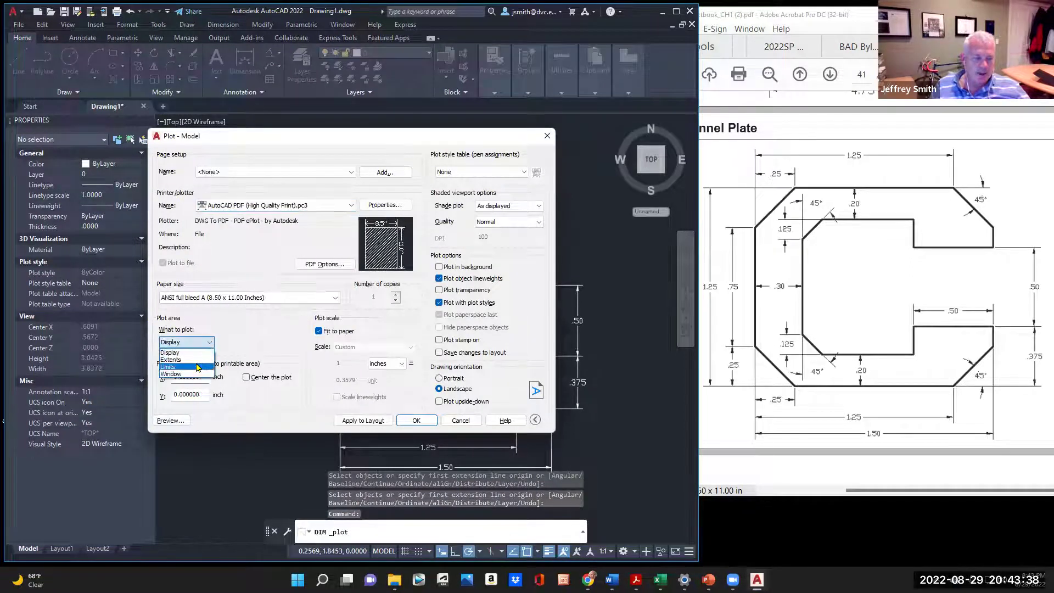
{"action": "left_click", "coordinate": [197, 374]}
{"action": "left_click", "coordinate": [251, 169]}
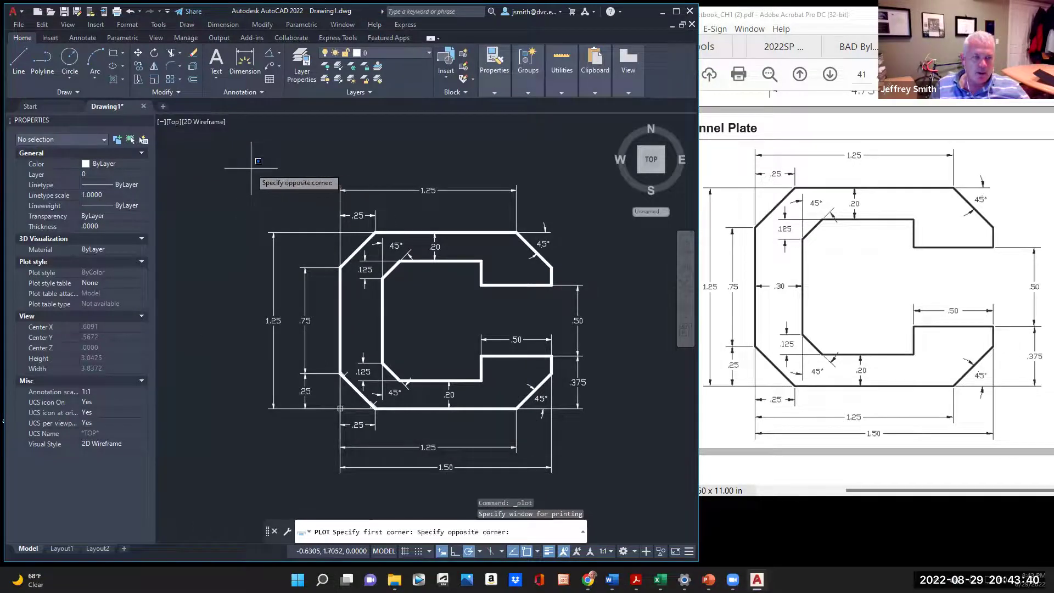
{"action": "left_click", "coordinate": [598, 477]}
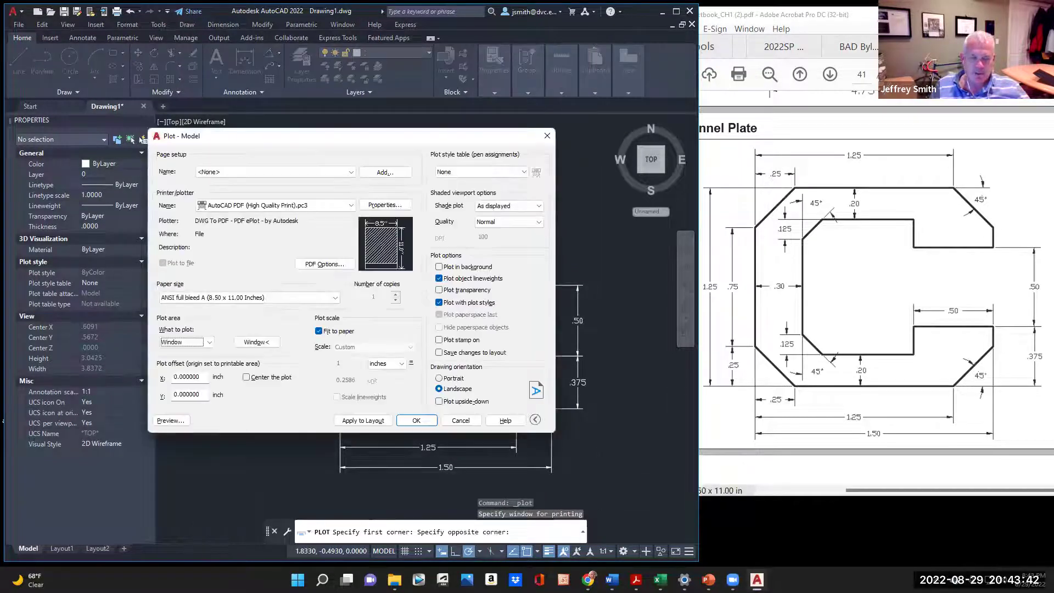
{"action": "left_click", "coordinate": [171, 420]}
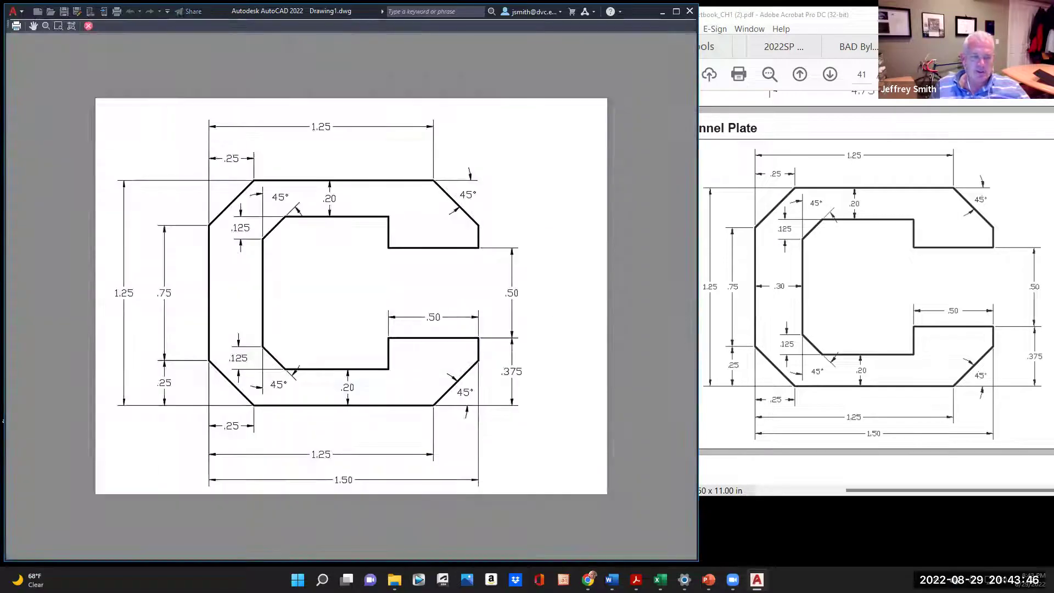
{"action": "left_click", "coordinate": [16, 25]}
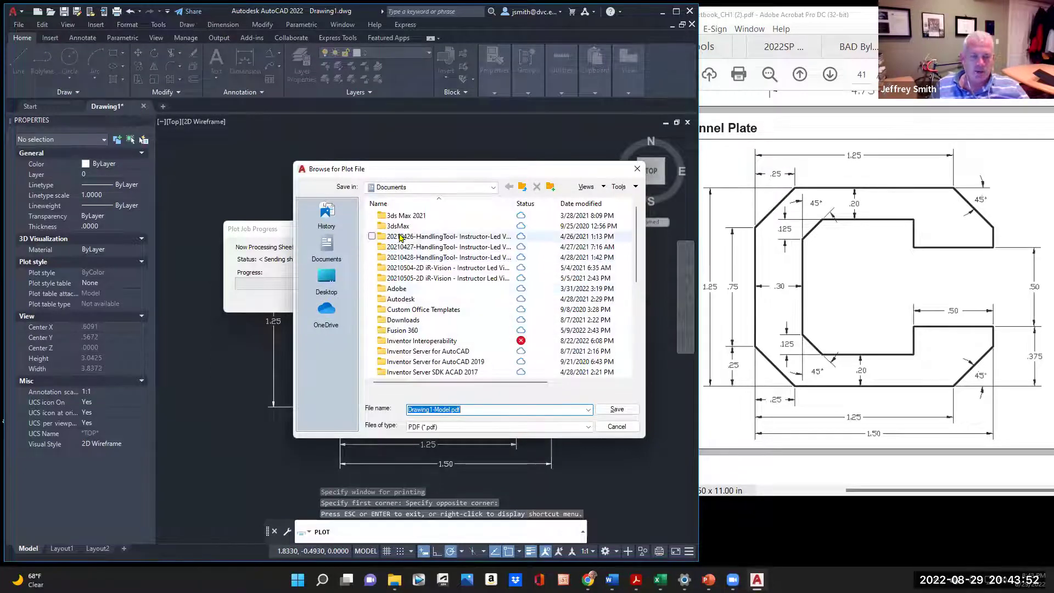
Step: Set the plot file's location to the CLASSES folder, reached through the DVC shortcut on the Desktop
{"action": "scroll", "coordinate": [399, 237], "scroll_direction": "down", "scroll_amount": 4}
{"action": "left_click", "coordinate": [395, 188]}
{"action": "left_click", "coordinate": [395, 188]}
{"action": "left_click", "coordinate": [392, 199]}
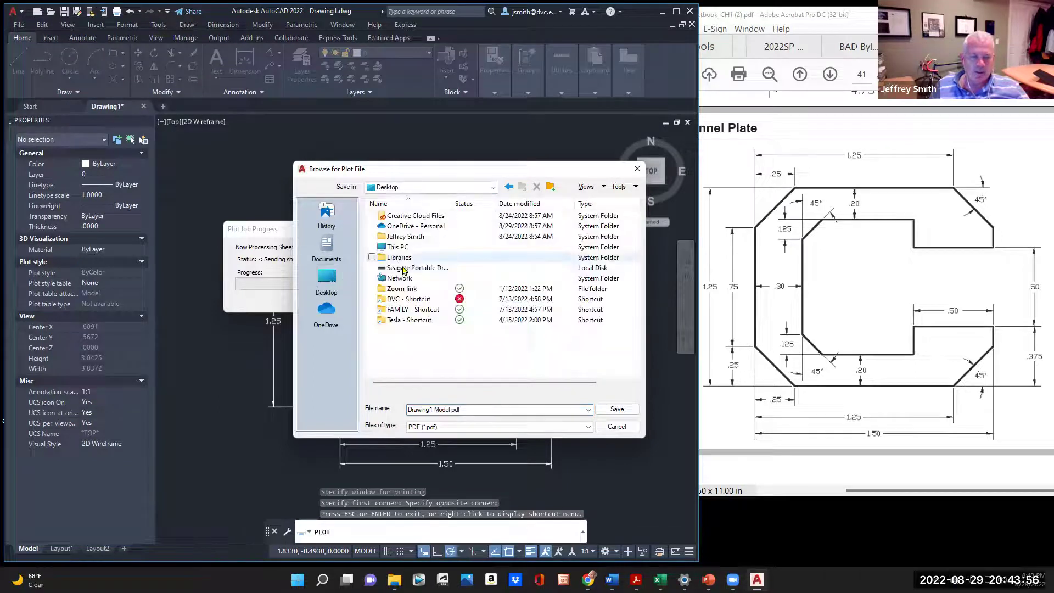
{"action": "double_click", "coordinate": [410, 299]}
{"action": "left_click", "coordinate": [400, 218]}
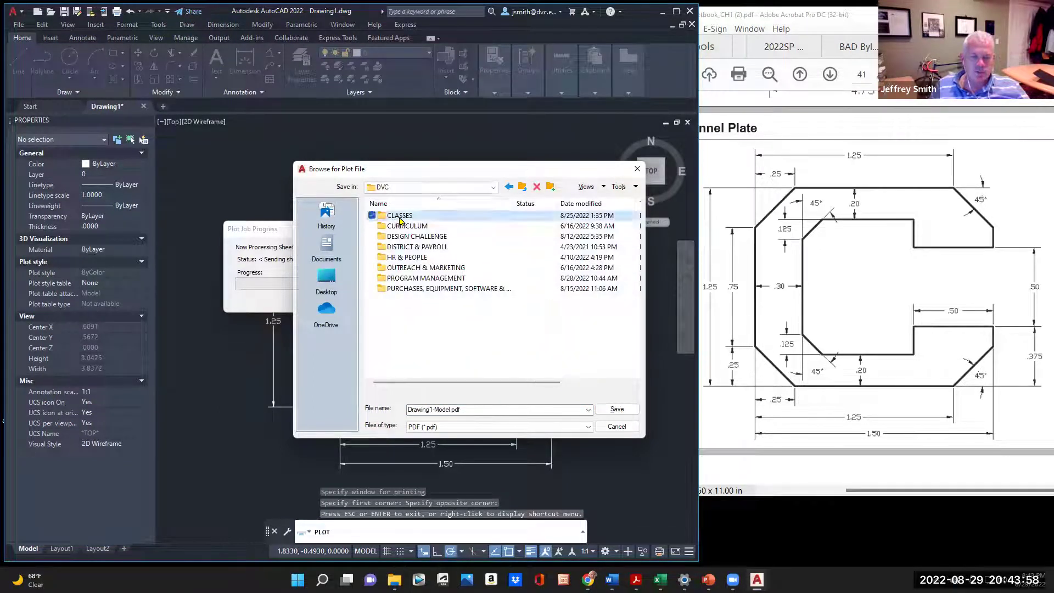
{"action": "double_click", "coordinate": [400, 220]}
Step: Within CLASSES, open ENGTC-126 AutoCAD I, AutoCAD Lessons, Chapter 1 and the Ch1 Channel Plate folder as the save location
{"action": "scroll", "coordinate": [418, 340], "scroll_direction": "down", "scroll_amount": 3}
{"action": "scroll", "coordinate": [417, 343], "scroll_direction": "down", "scroll_amount": 1}
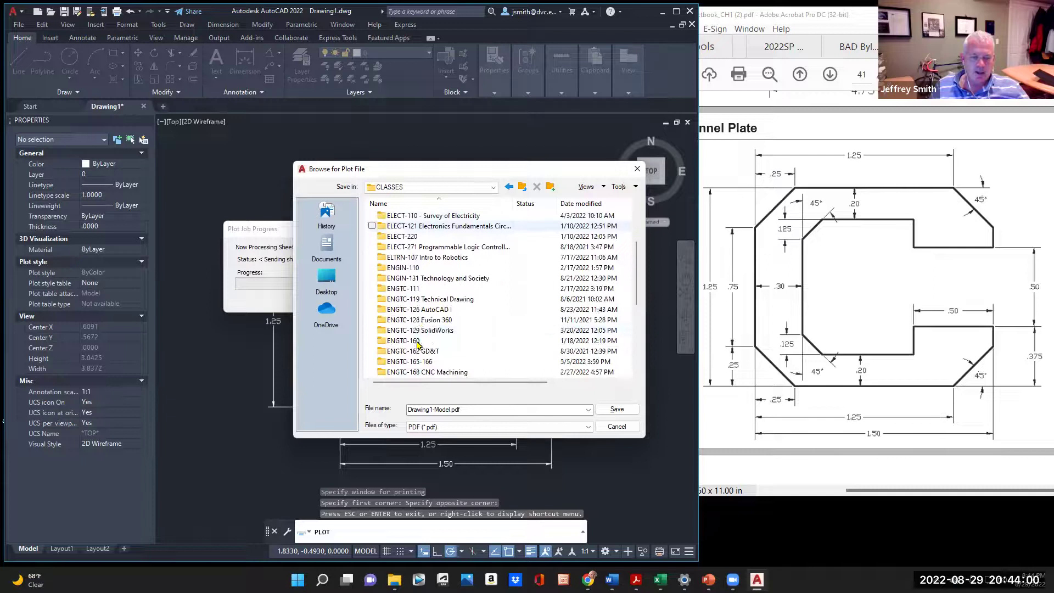
{"action": "double_click", "coordinate": [433, 311]}
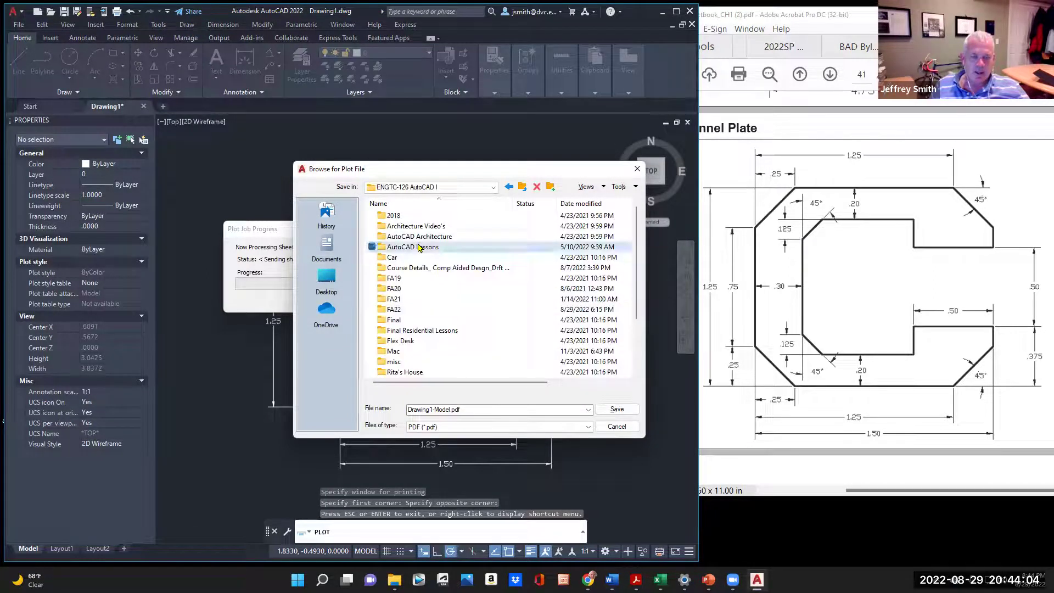
{"action": "double_click", "coordinate": [418, 248]}
{"action": "double_click", "coordinate": [408, 217]}
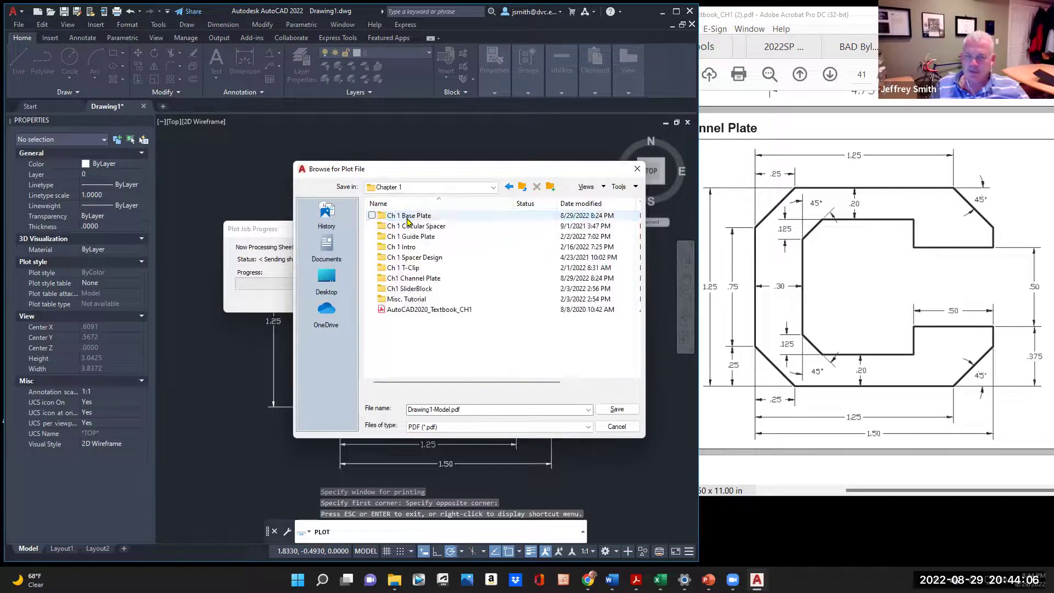
{"action": "double_click", "coordinate": [409, 278]}
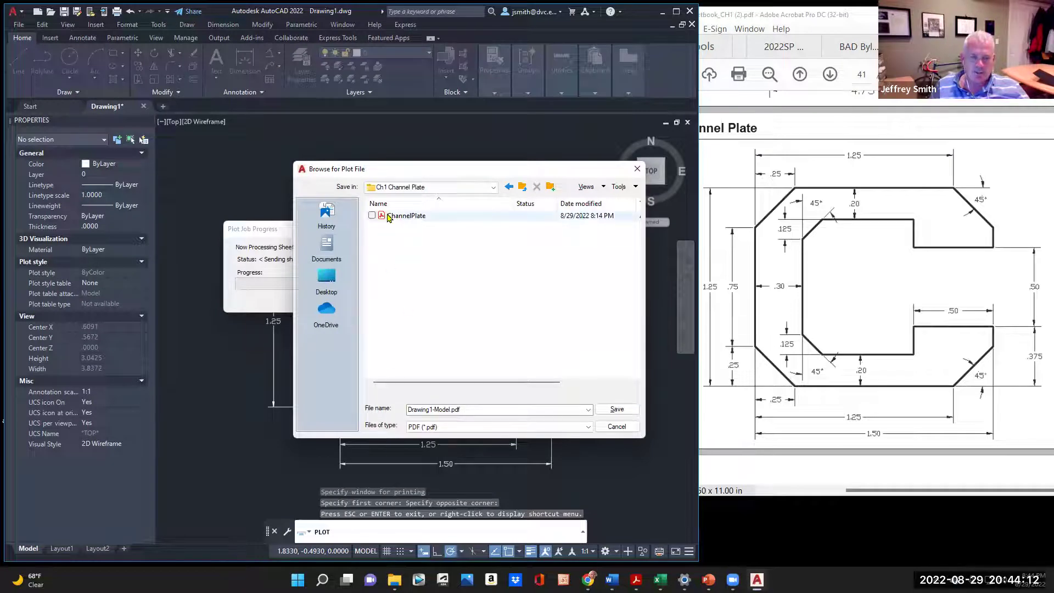
Step: Save the plot as "ChannelPlate 1.1" in PDF format, copying the "ChannelPlate" part of the name before saving
{"action": "left_click", "coordinate": [406, 215]}
{"action": "double_click", "coordinate": [463, 410]}
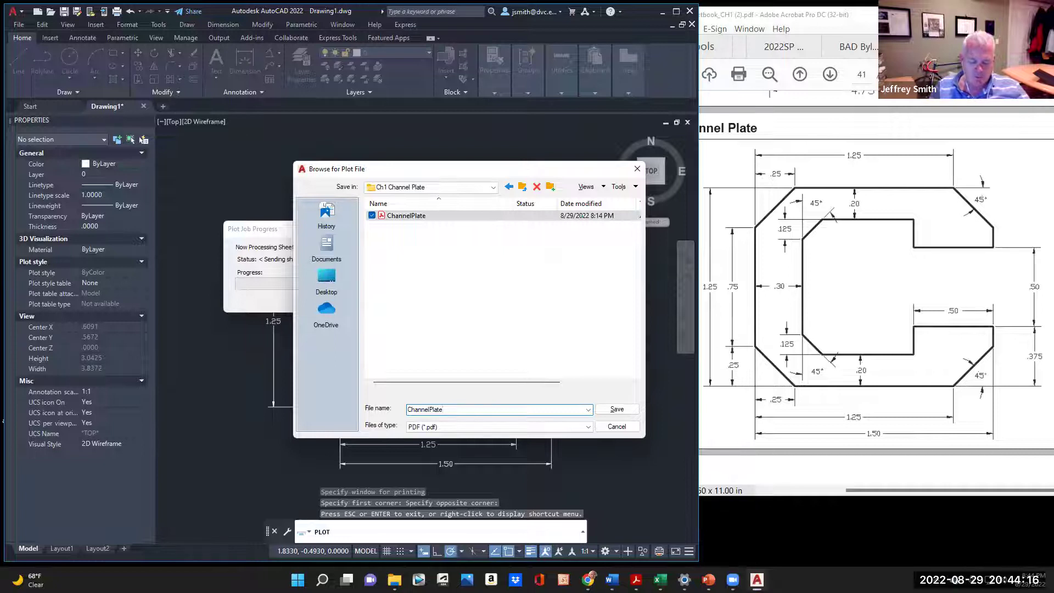
{"action": "key", "text": "BackSpace"}
{"action": "type", "text": "1"}
{"action": "key", "text": "BackSpace"}
{"action": "key", "text": "BackSpace"}
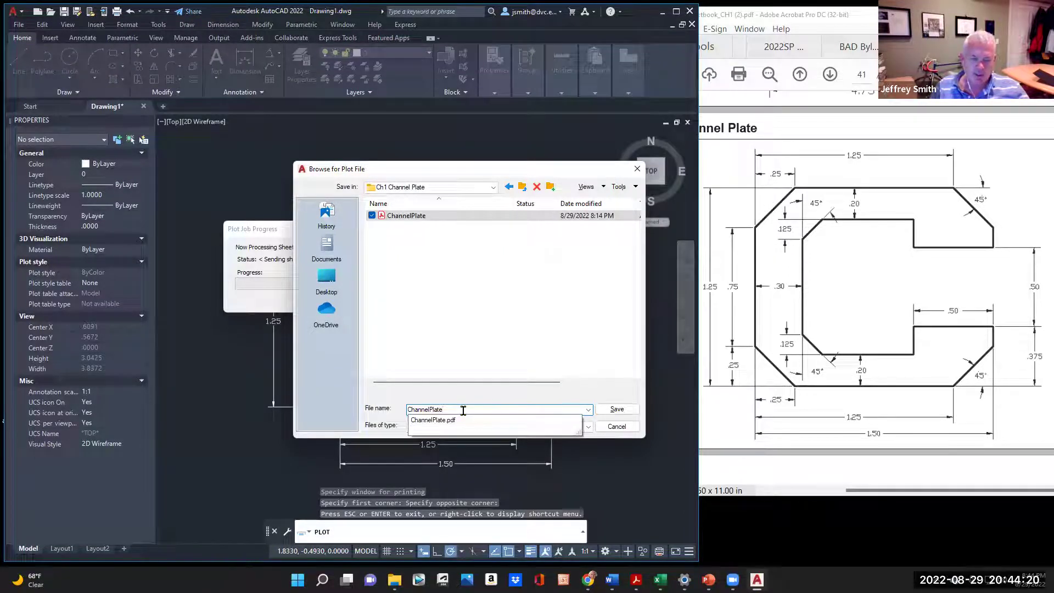
{"action": "type", "text": "1.1"}
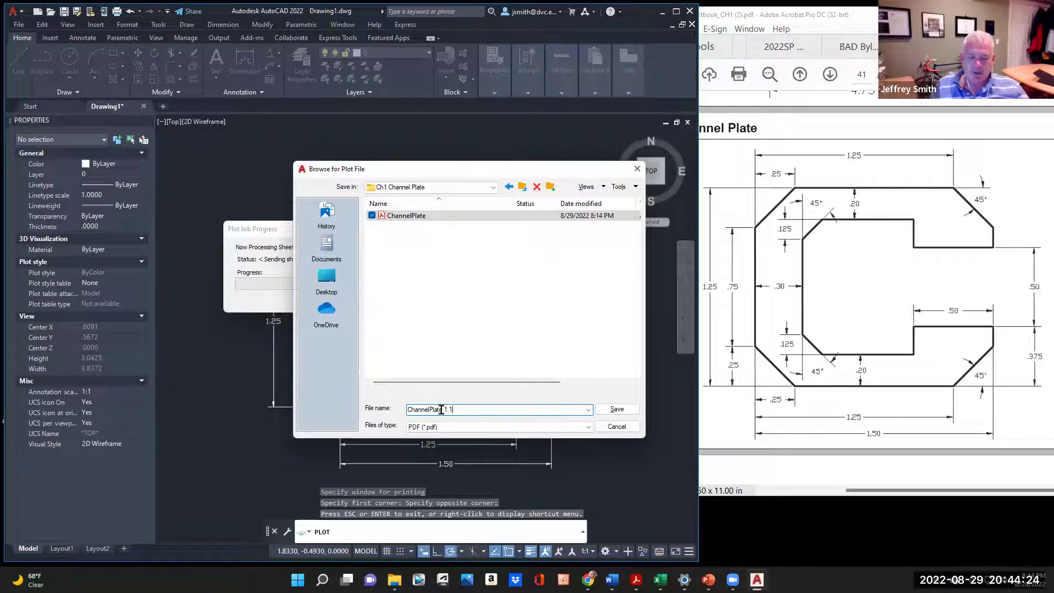
{"action": "right_click", "coordinate": [419, 408]}
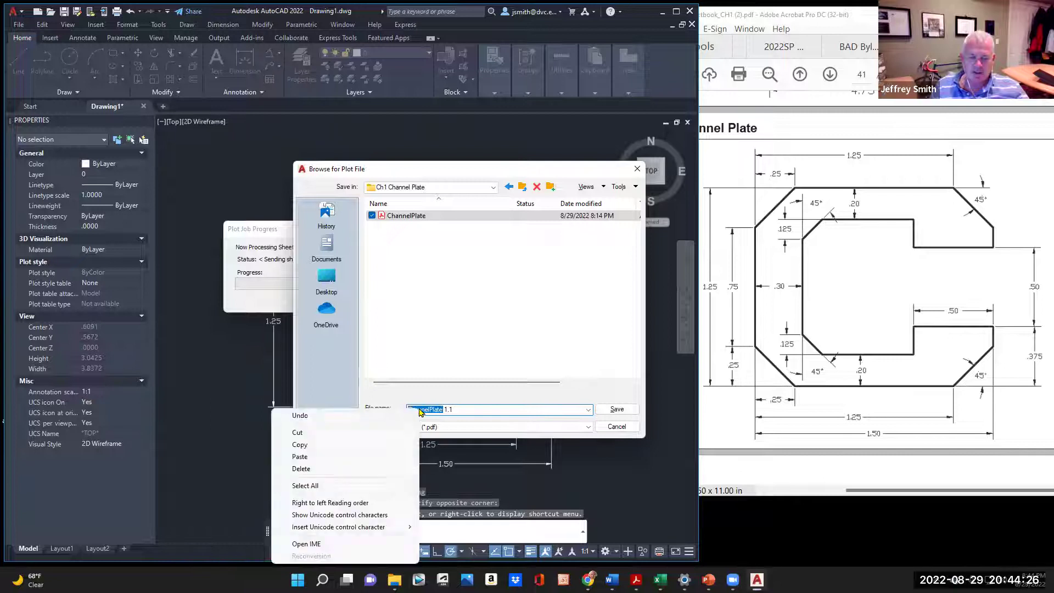
{"action": "left_click", "coordinate": [384, 442]}
{"action": "left_click", "coordinate": [611, 409]}
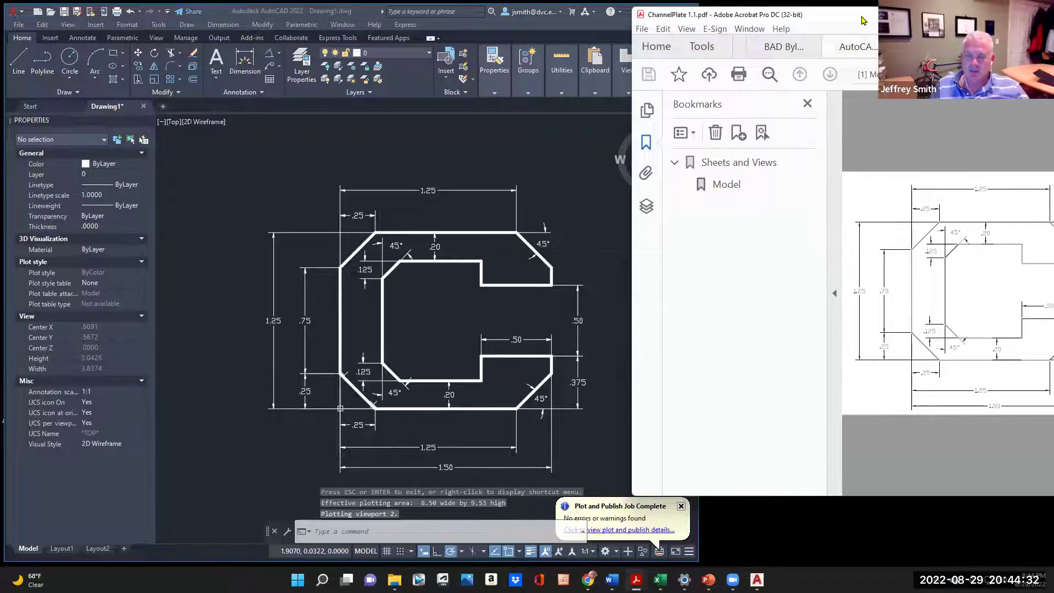
Step: Move the Acrobat window over the drawing and view the open ChannelPlate.pdf, then switch to AutoCAD2020_Textbook_CH1 (2).pdf
{"action": "left_click_drag", "start_coordinate": [861, 20], "coordinate": [329, 34]}
{"action": "left_click", "coordinate": [403, 59]}
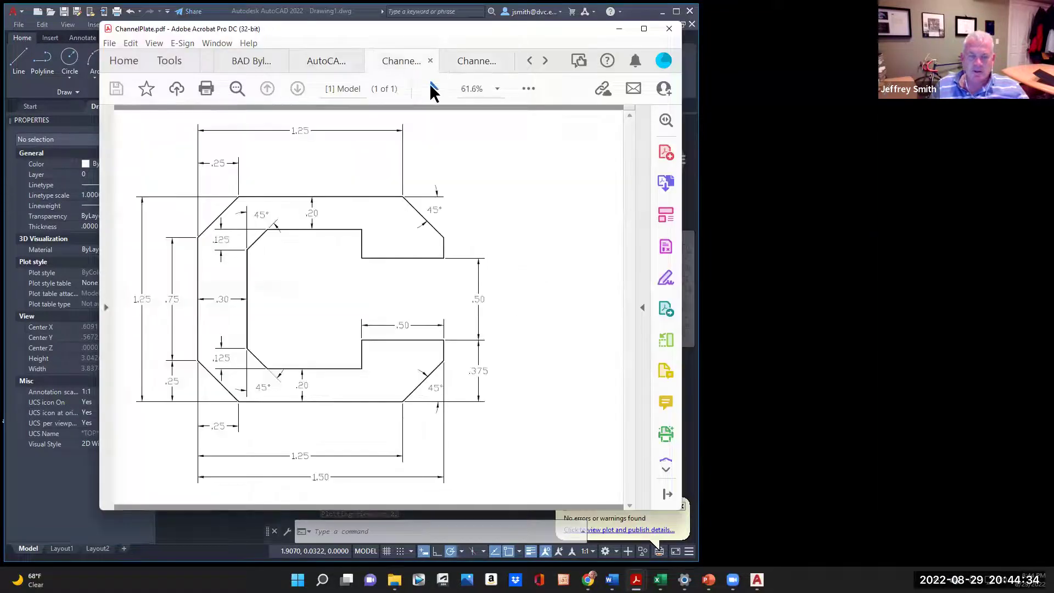
{"action": "left_click", "coordinate": [323, 63]}
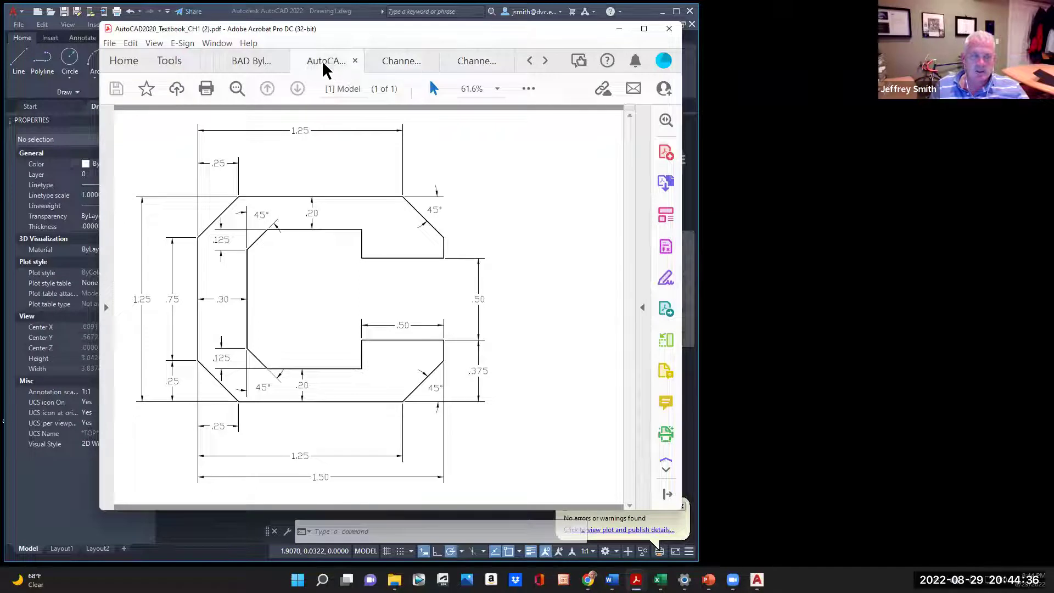
Step: Examine the plotted ChannelPlate 1.1.pdf at 150% zoom across its width, with the bookmarks list closed
{"action": "left_click", "coordinate": [476, 63]}
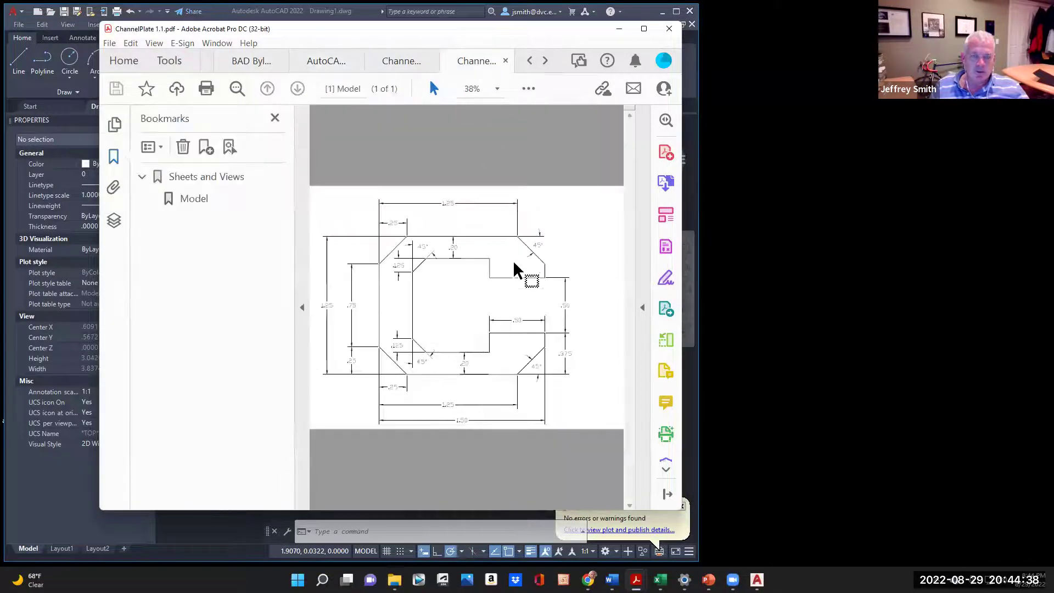
{"action": "left_click", "coordinate": [501, 89]}
{"action": "left_click", "coordinate": [565, 228]}
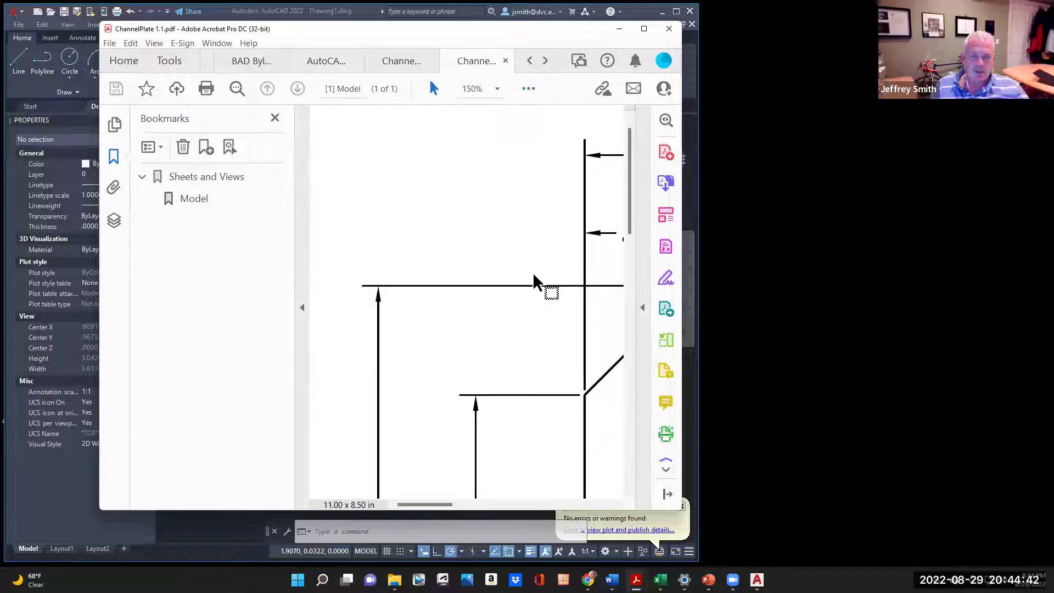
{"action": "left_click_drag", "start_coordinate": [451, 504], "coordinate": [562, 490]}
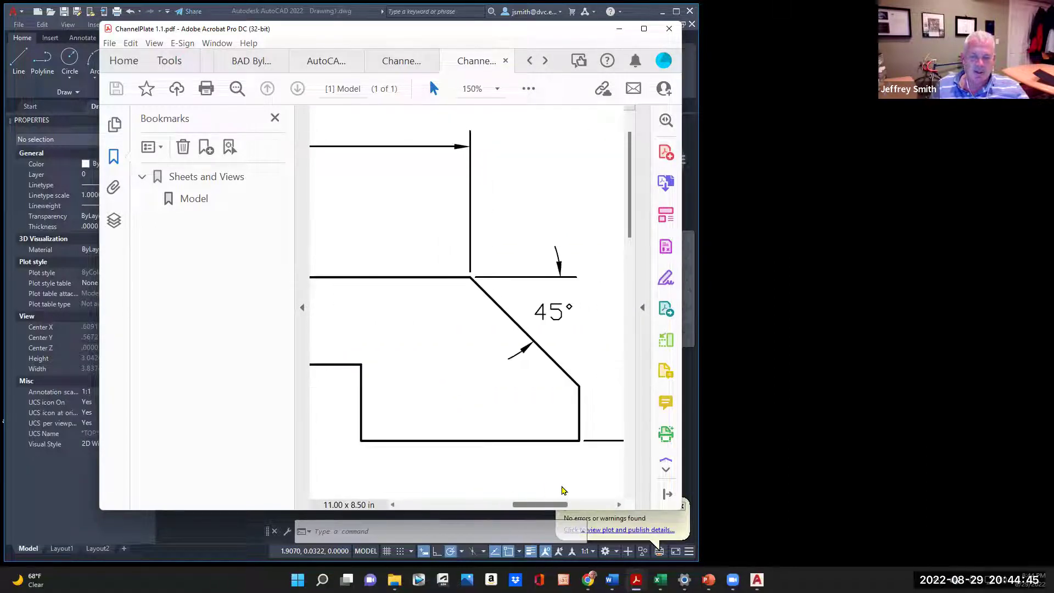
{"action": "left_click", "coordinate": [492, 86]}
{"action": "left_click", "coordinate": [274, 118]}
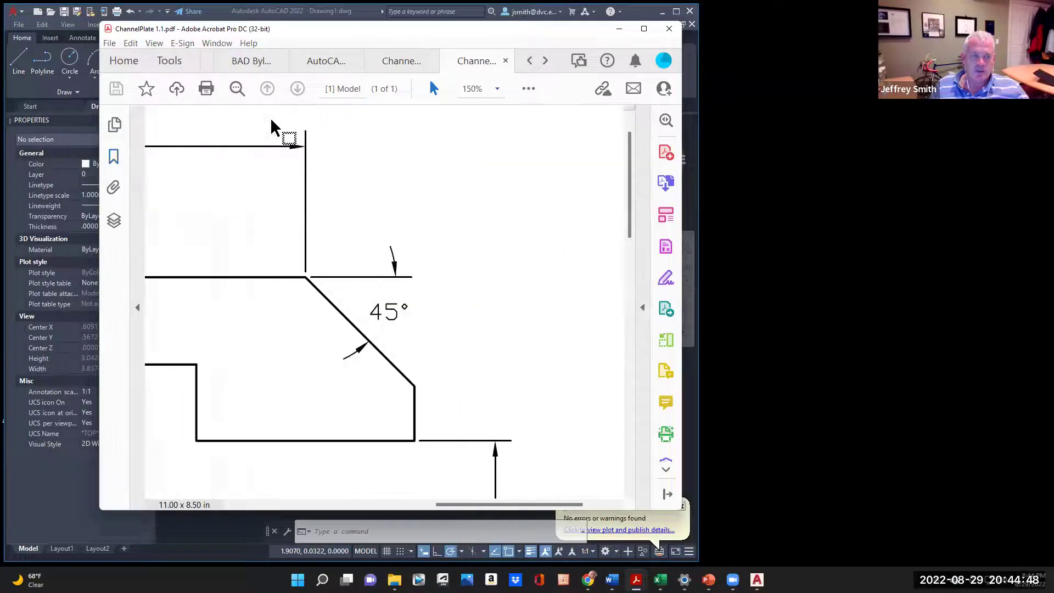
Step: View ChannelPlate 1.1.pdf at 75% zoom and move the Acrobat window clear of the AutoCAD drawing
{"action": "left_click", "coordinate": [497, 91]}
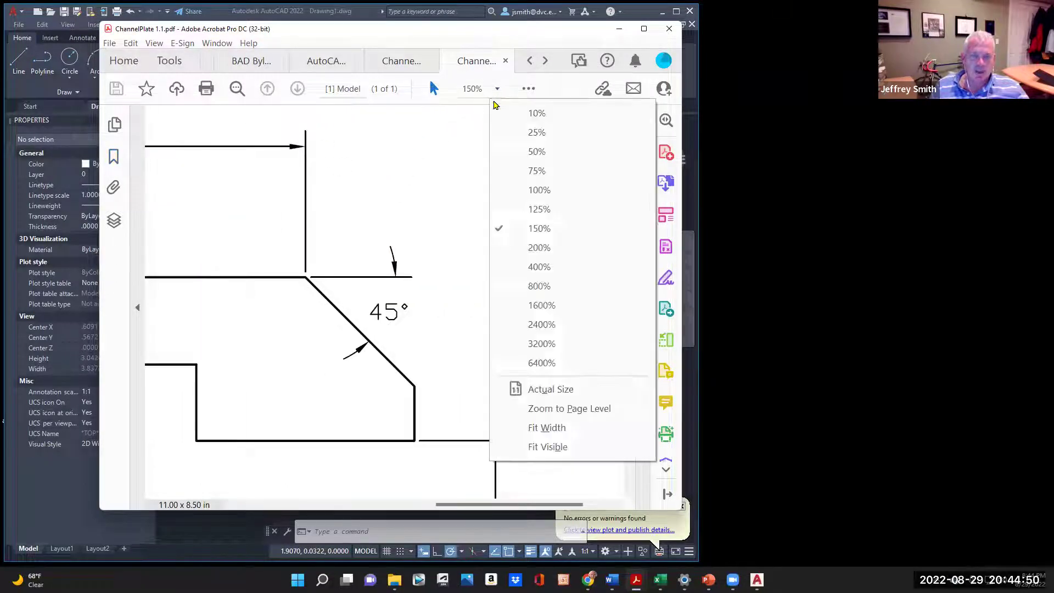
{"action": "left_click", "coordinate": [533, 172]}
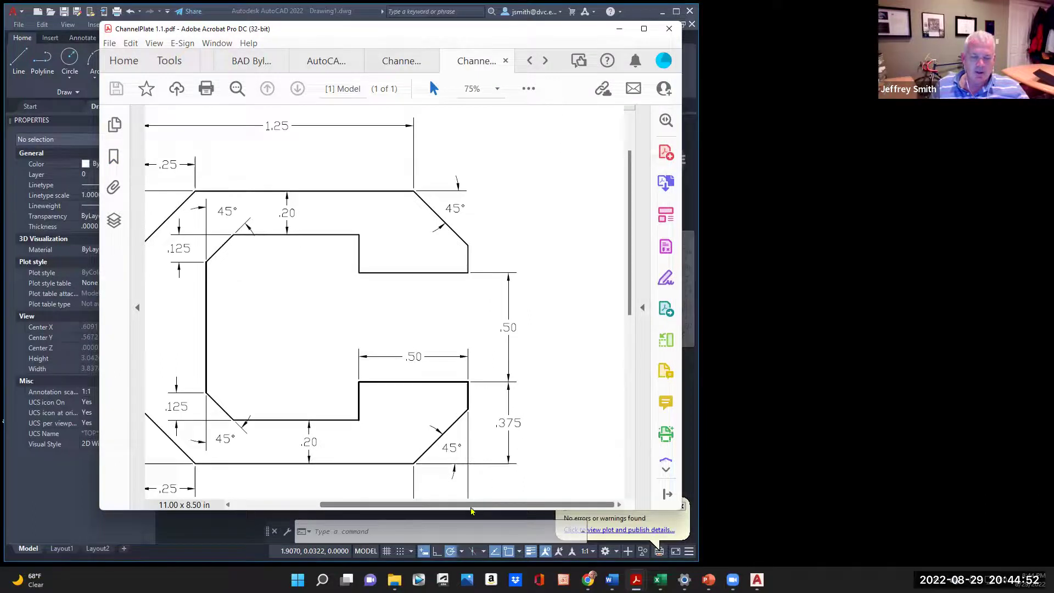
{"action": "left_click_drag", "start_coordinate": [468, 503], "coordinate": [434, 483]}
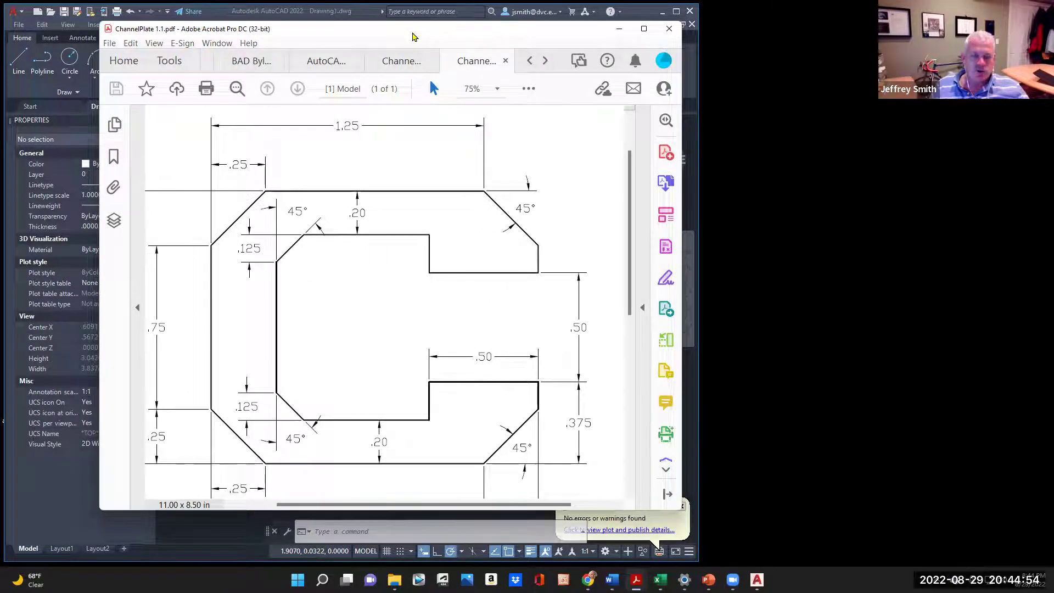
{"action": "left_click_drag", "start_coordinate": [415, 37], "coordinate": [1053, 74]}
Step: Start saving the AutoCAD drawing as a new file and open the CLASSES folder through the DVC shortcut on the Desktop
{"action": "left_click", "coordinate": [21, 25]}
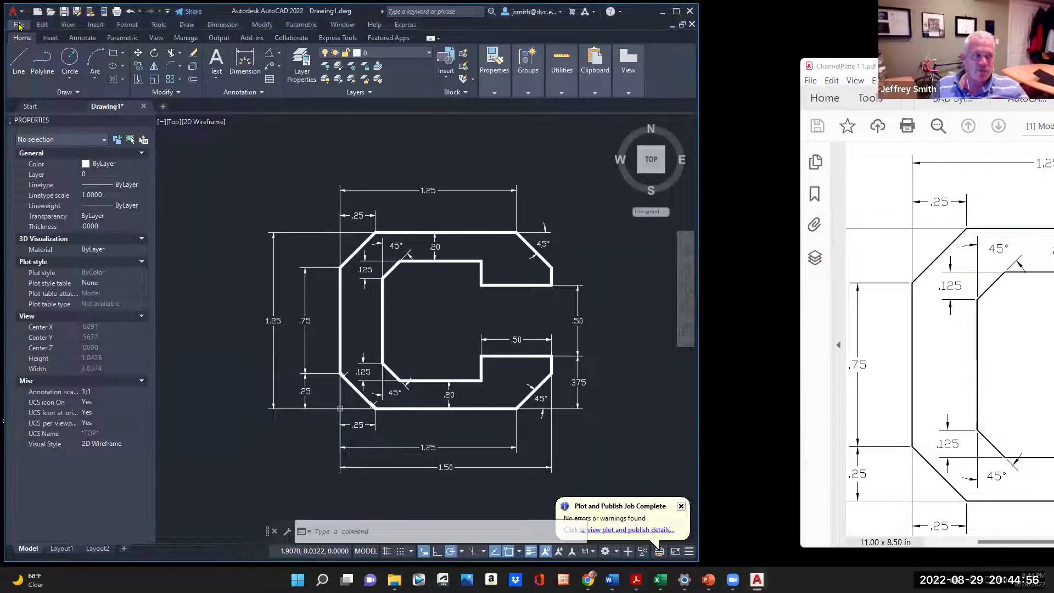
{"action": "left_click", "coordinate": [19, 24]}
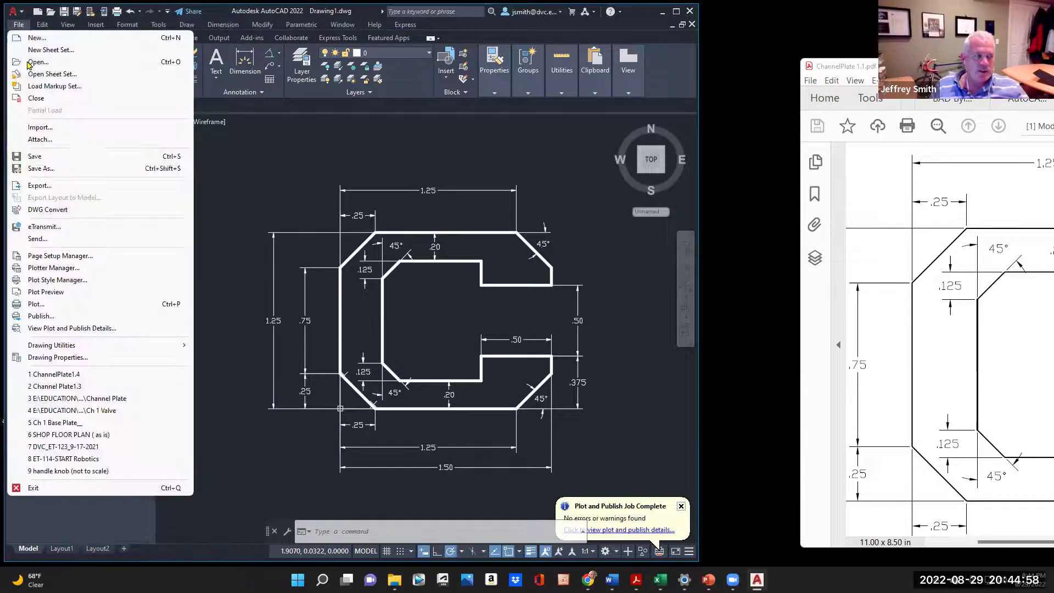
{"action": "left_click", "coordinate": [49, 169]}
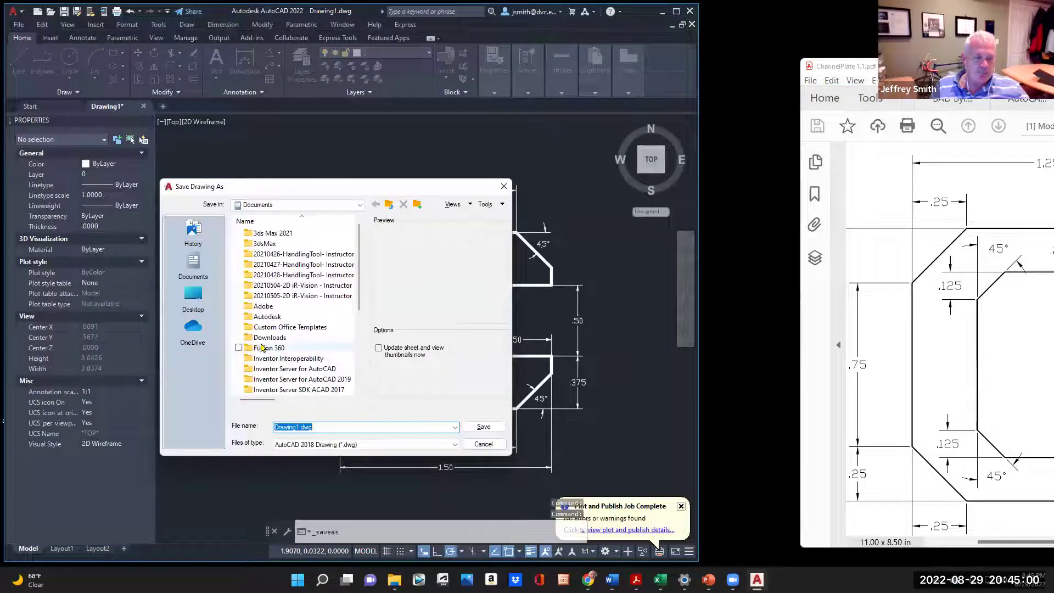
{"action": "left_click", "coordinate": [198, 308]}
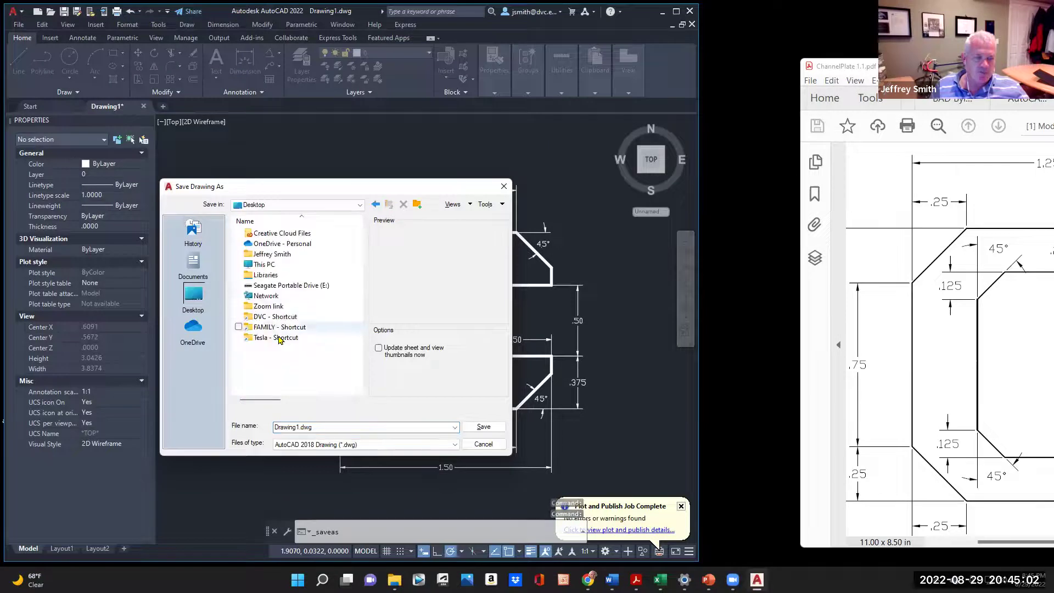
{"action": "double_click", "coordinate": [269, 317]}
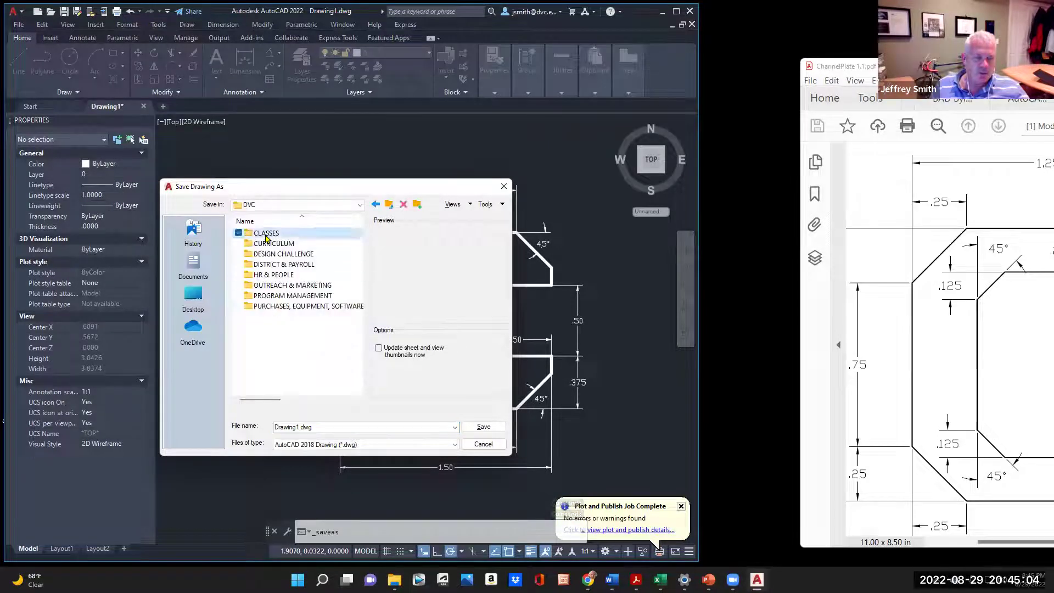
{"action": "double_click", "coordinate": [266, 233]}
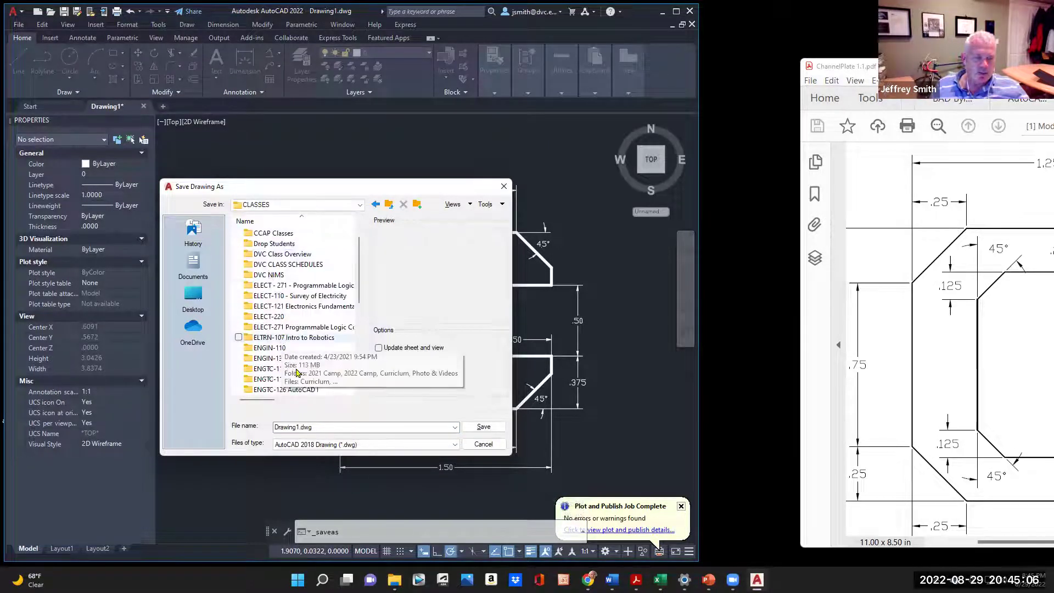
Step: Within CLASSES, open ENGTC-126 AutoCAD I, AutoCAD Lessons, Chapter 1 and Ch1 Channel Plate as the drawing's save location
{"action": "double_click", "coordinate": [279, 389]}
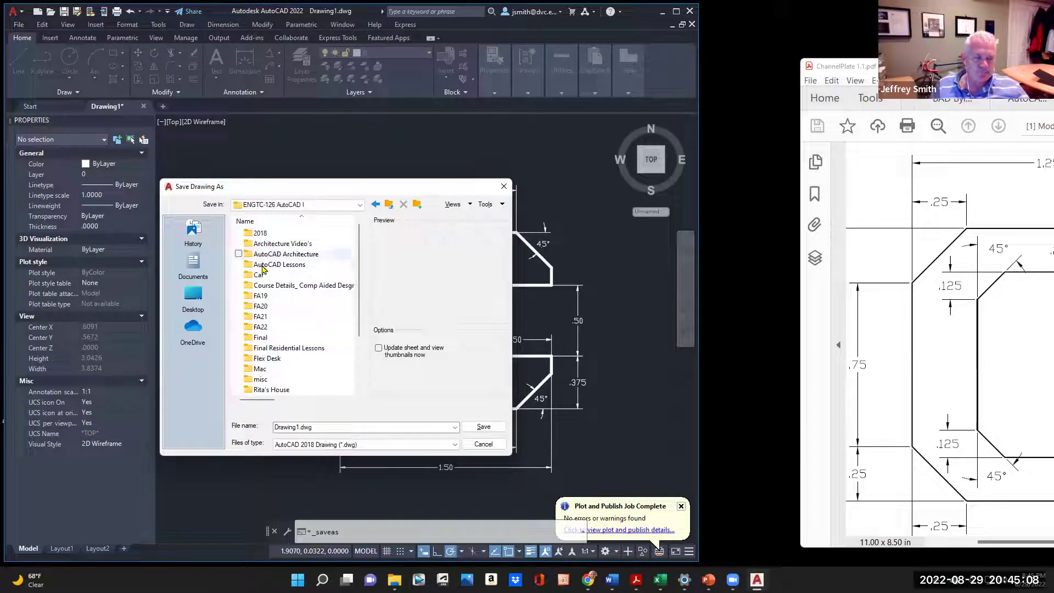
{"action": "double_click", "coordinate": [263, 265]}
{"action": "double_click", "coordinate": [275, 242]}
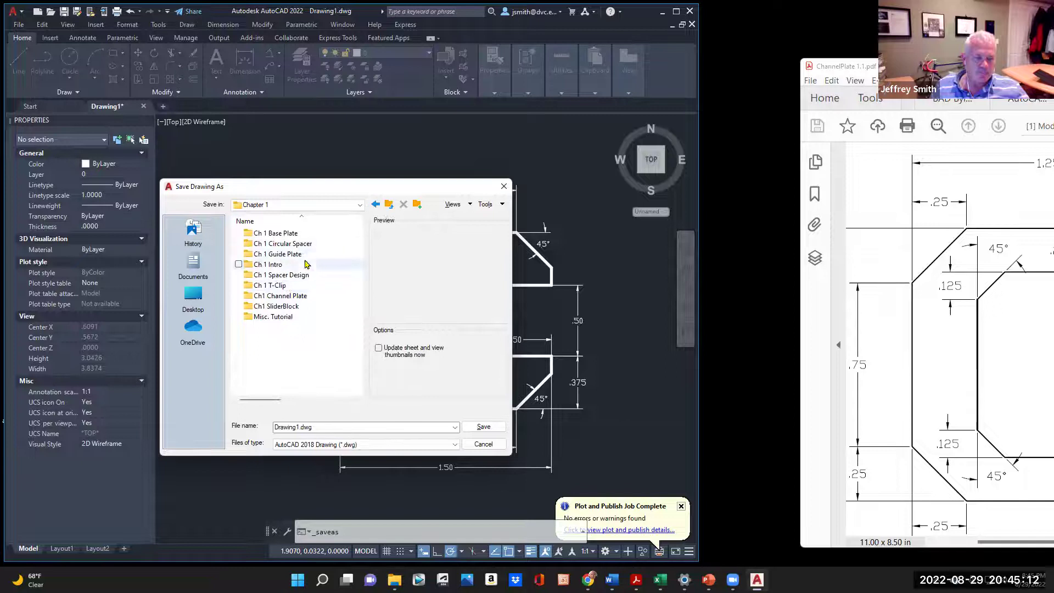
{"action": "double_click", "coordinate": [299, 296]}
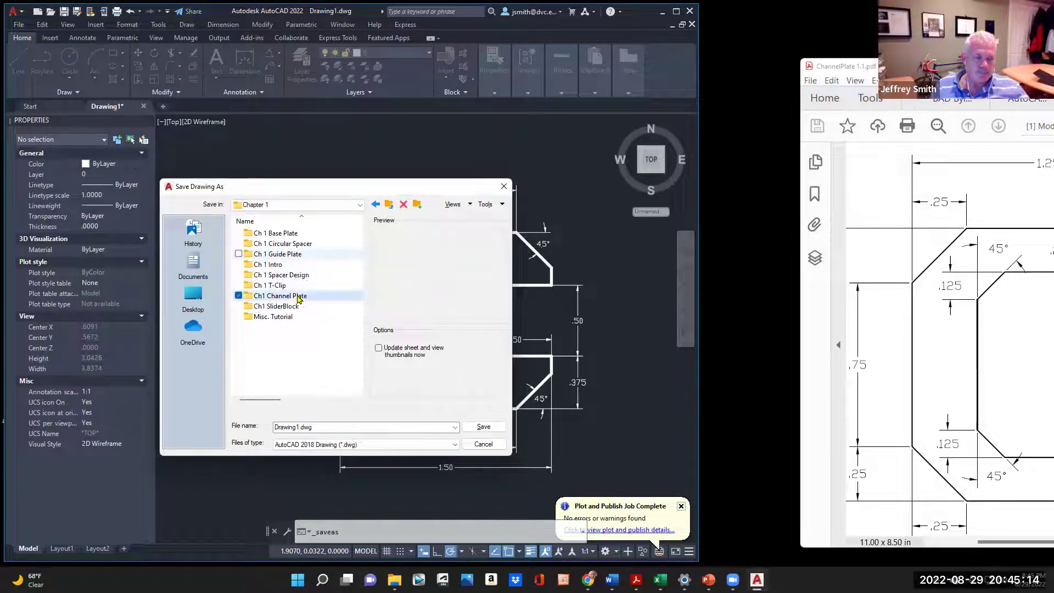
Step: Save the drawing as "ChannelPlate 1.1" in AutoCAD 2018 Drawing format, and switch Acrobat to the textbook's Channel Plate page
{"action": "double_click", "coordinate": [316, 427]}
{"action": "type", "text": "ChannelPlate 1.1"}
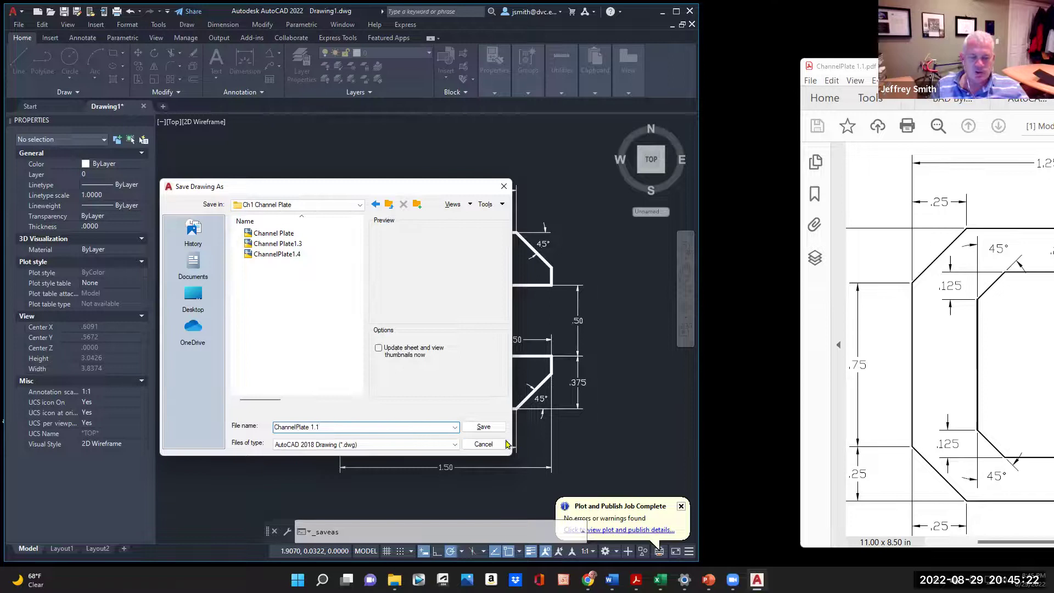
{"action": "left_click", "coordinate": [483, 427]}
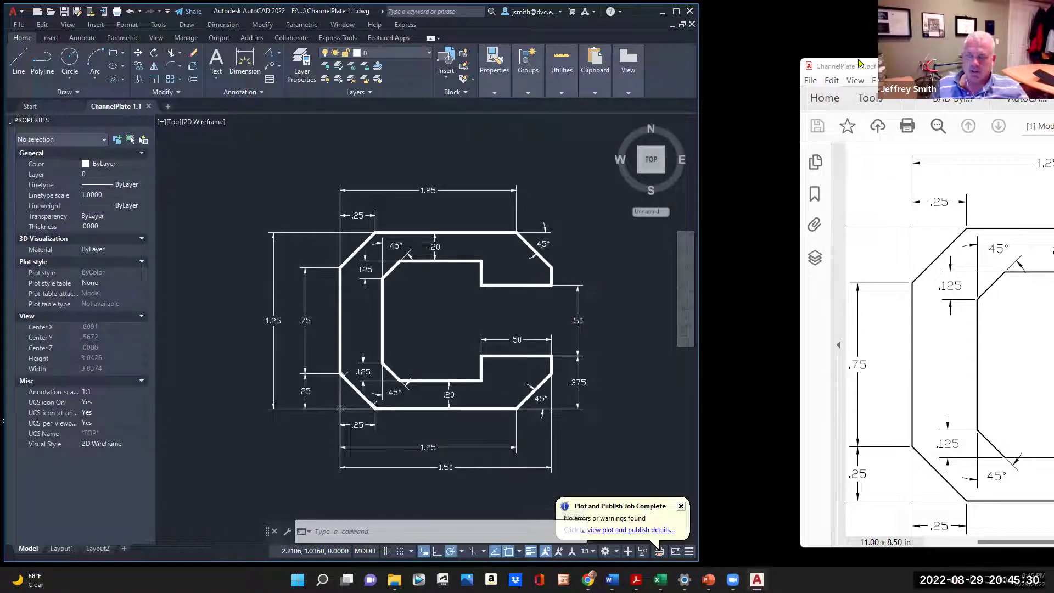
{"action": "left_click", "coordinate": [1020, 102]}
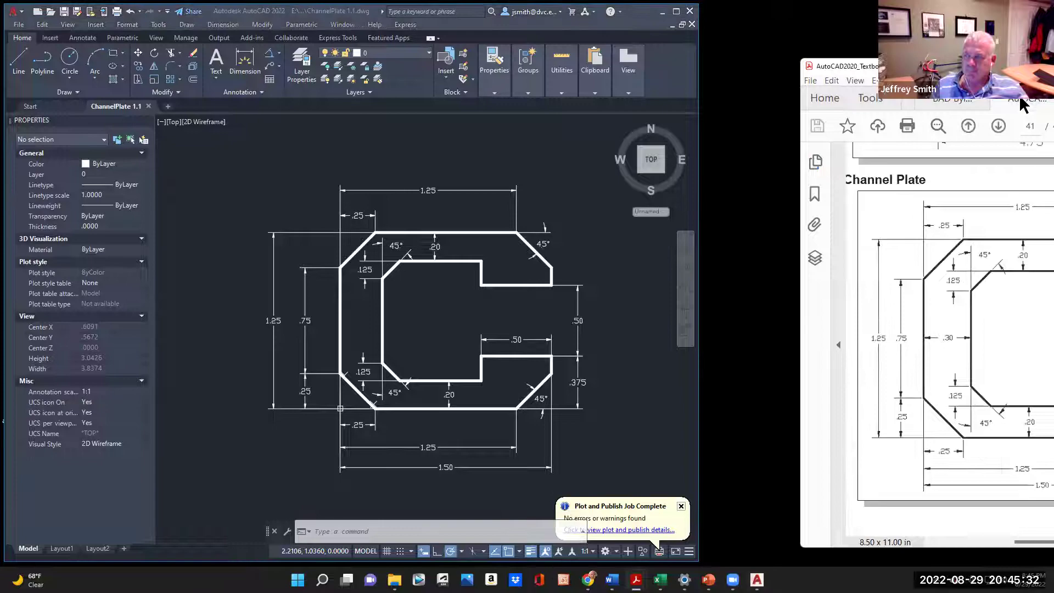